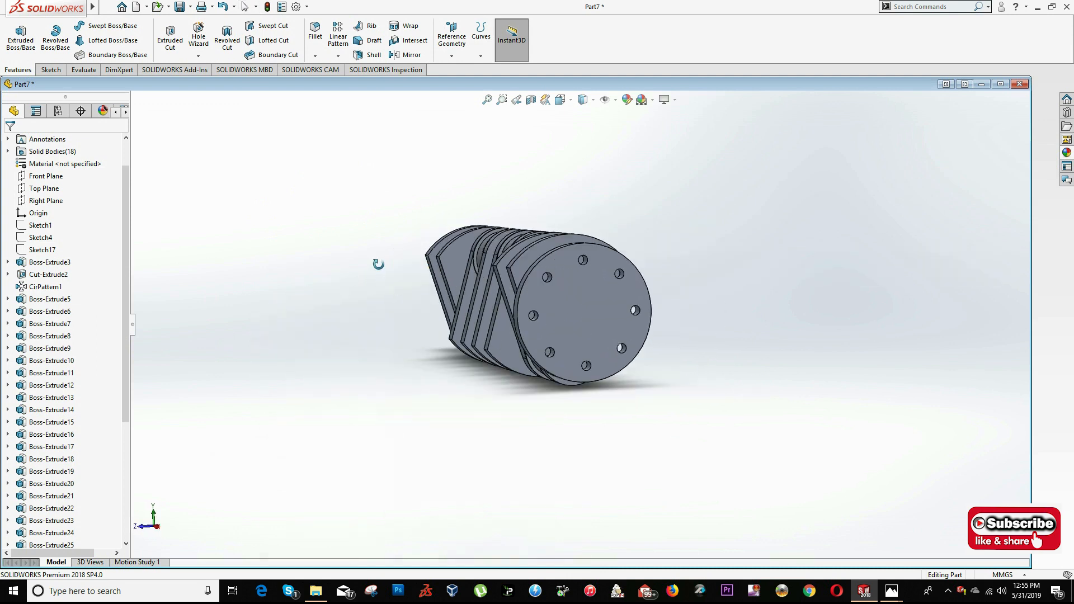
- Examine the finished crankshaft model and the dimensioned views in the Exercise #29 drawing
middle_drag(550, 261, 529, 301)
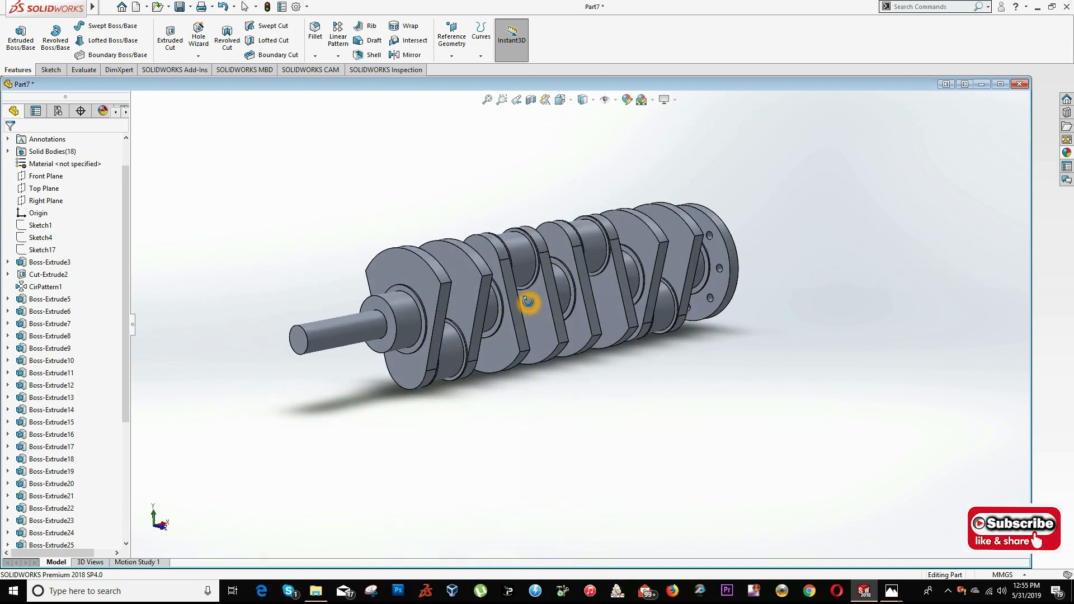
scroll(529, 301, down, 1)
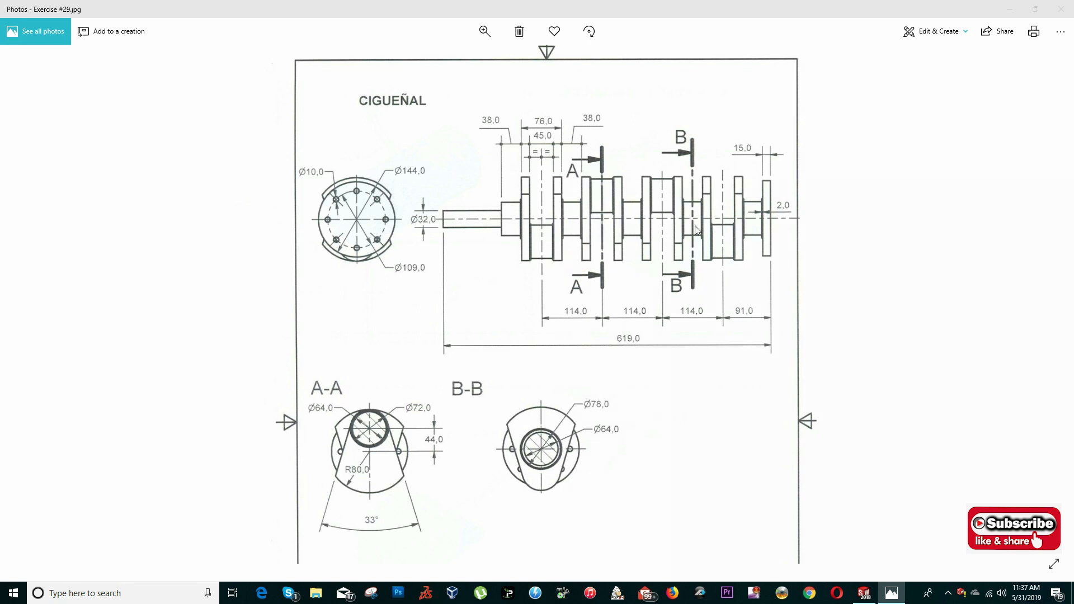
click(625, 344)
click(345, 442)
click(529, 472)
click(505, 418)
click(540, 350)
click(453, 365)
- Switch to SOLIDWORKS, create a new part document and set its unit system to MMGS
key(alt+Tab)
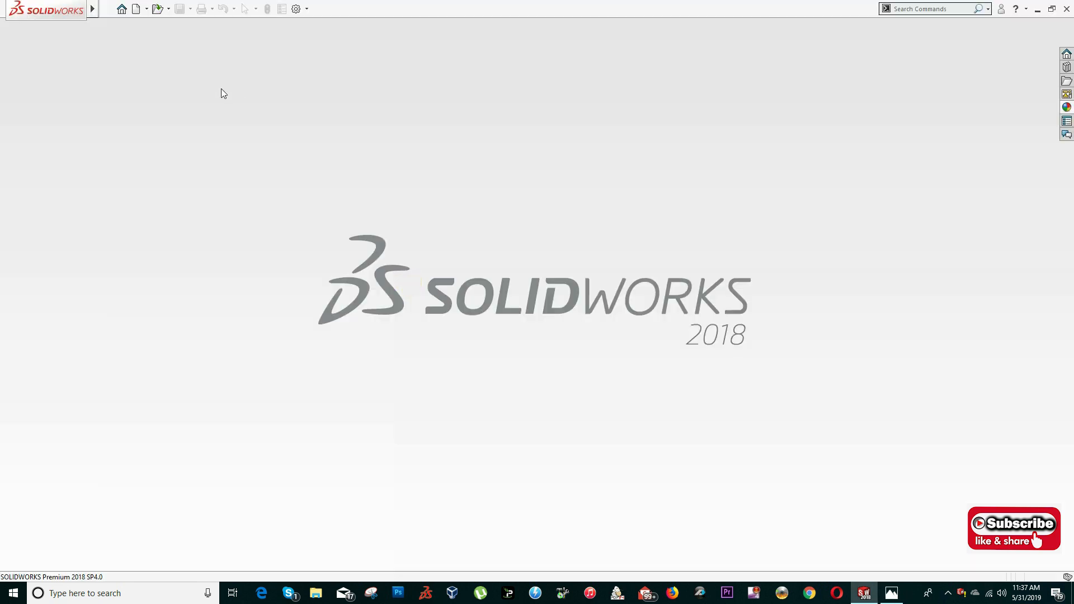
click(136, 10)
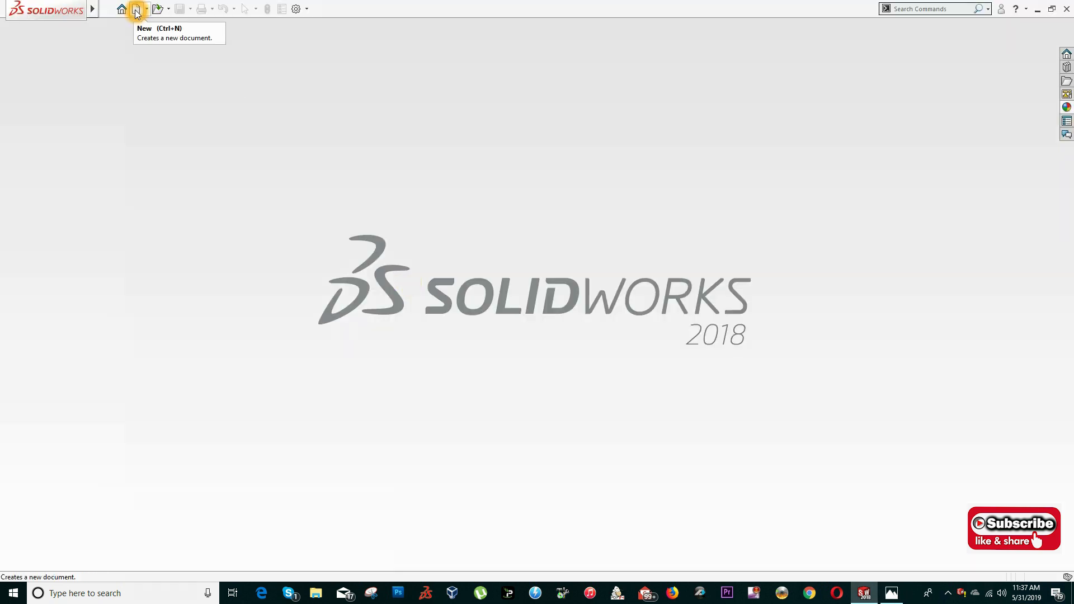
click(136, 10)
click(428, 432)
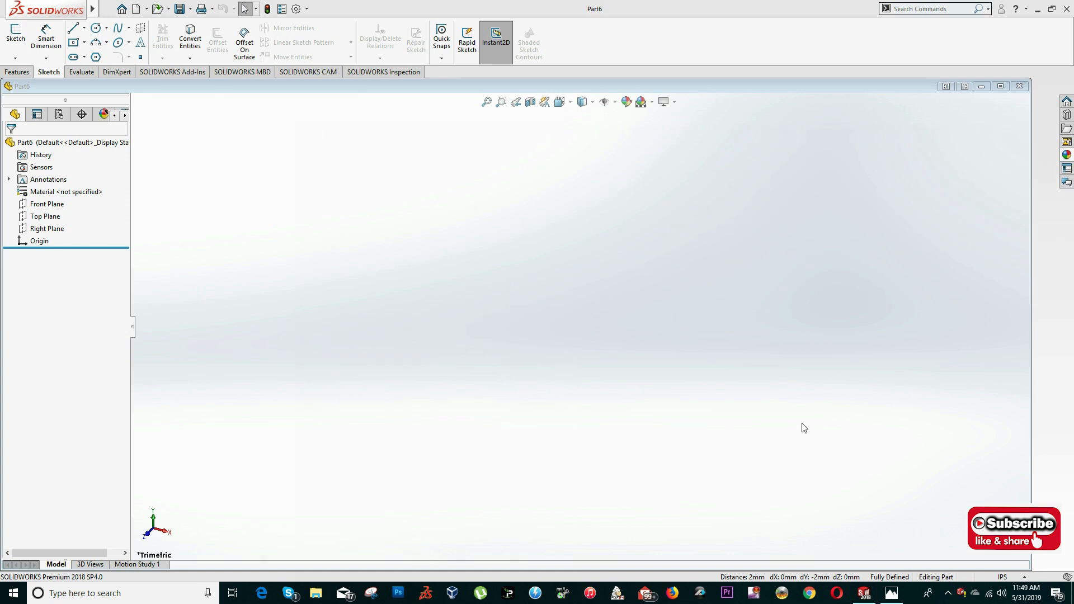
click(1012, 577)
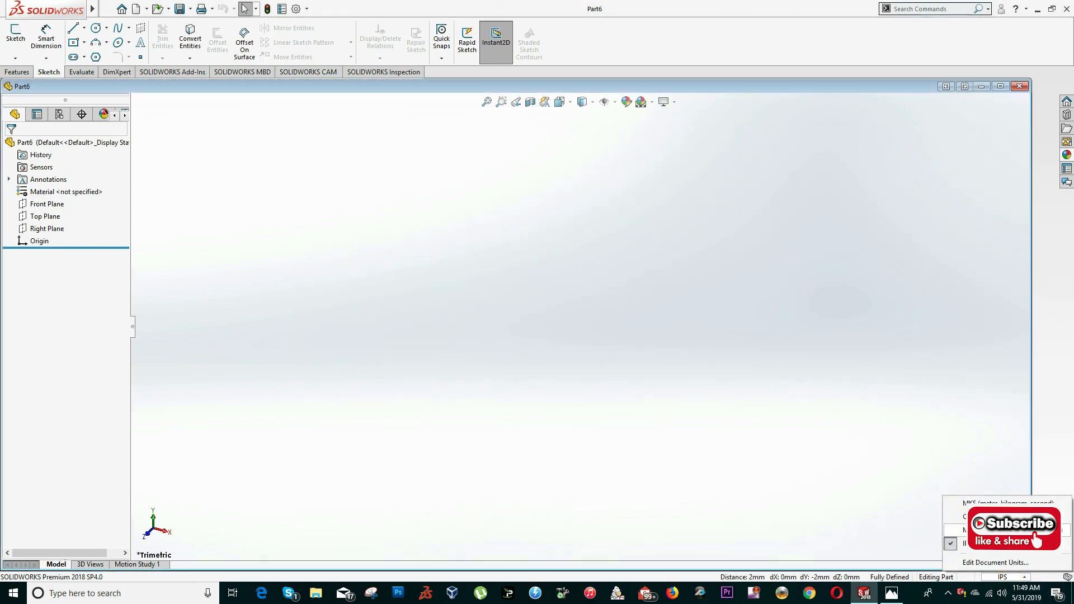
click(1002, 530)
- Start a sketch on the Right Plane
click(32, 232)
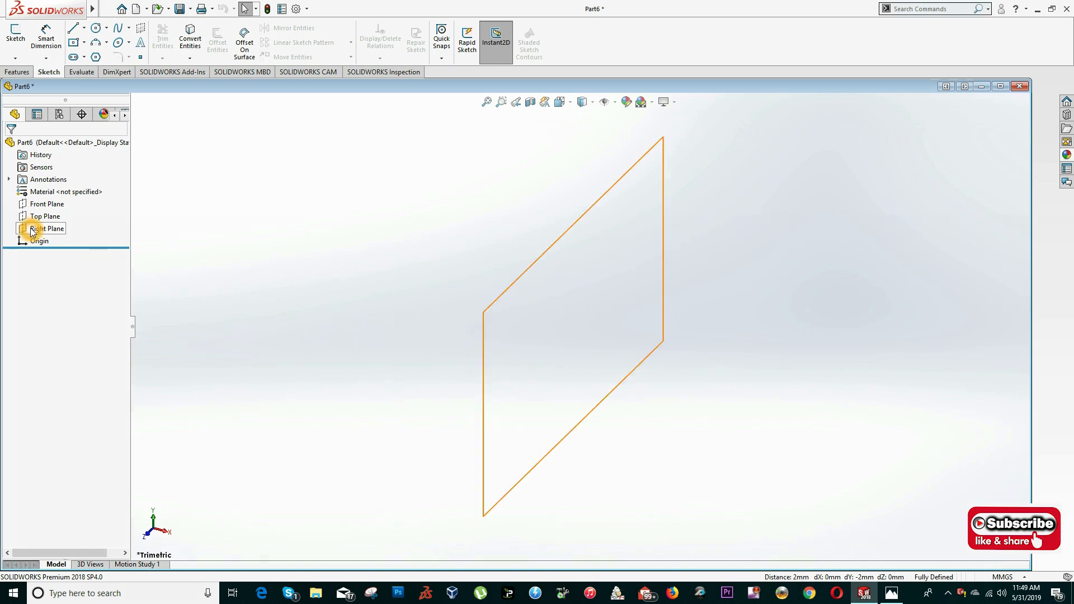
right_click(32, 232)
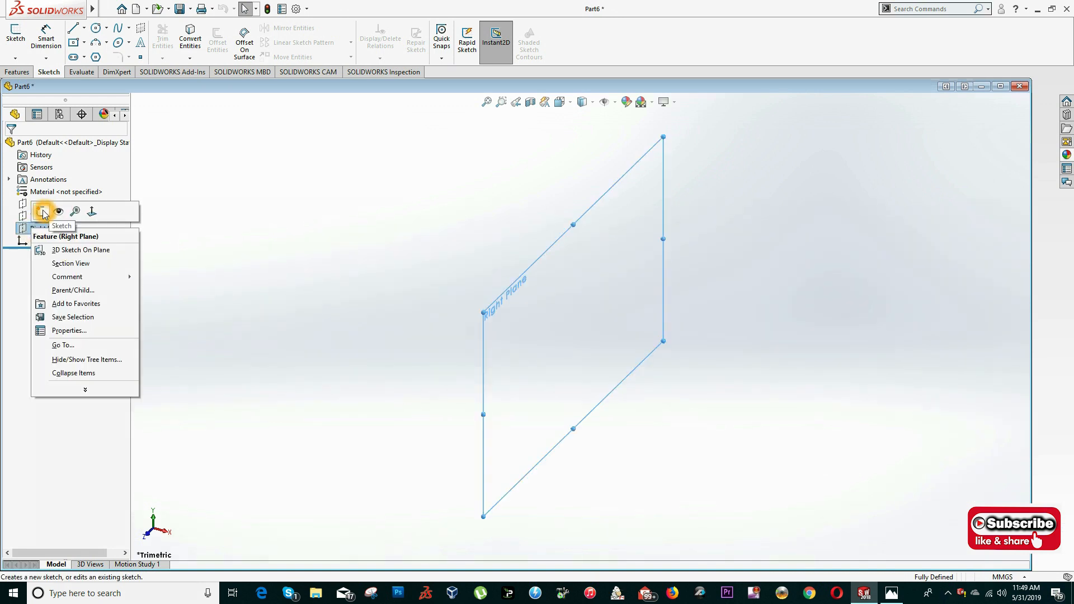
click(43, 211)
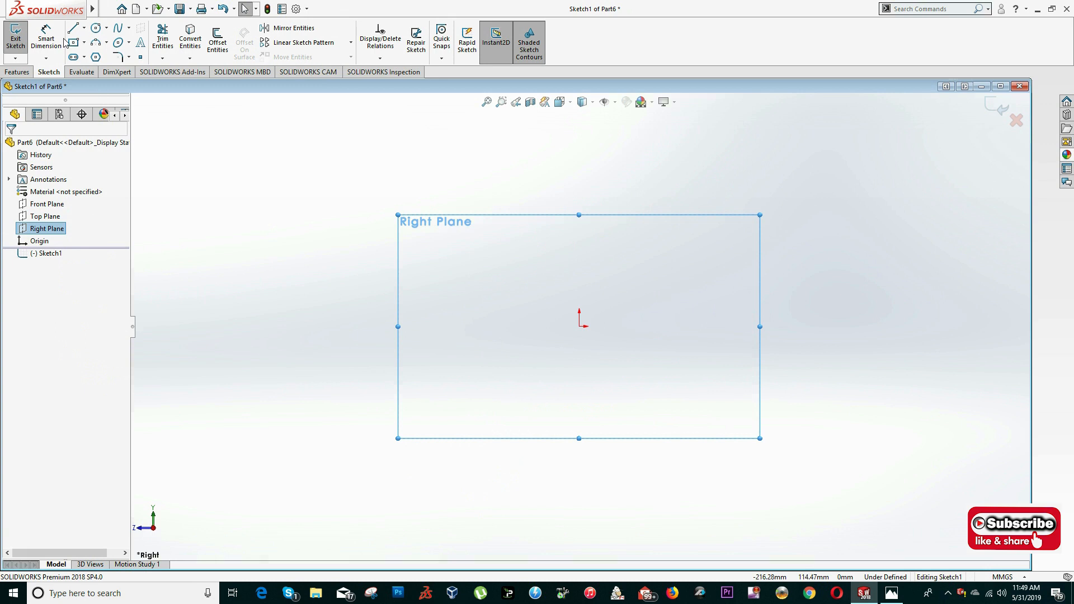
- Using section A-A of the drawing, sketch two concentric circles centred about 32 mm above the origin, the outer one about 24 mm in radius
key(alt+Tab)
key(Tab)
key(Tab)
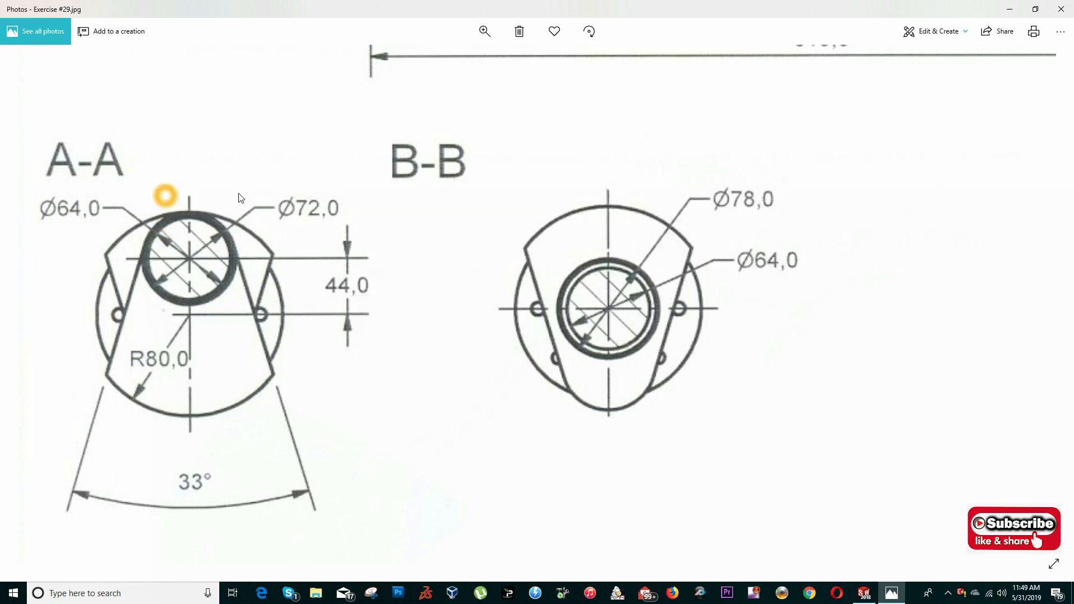
key(alt+Tab)
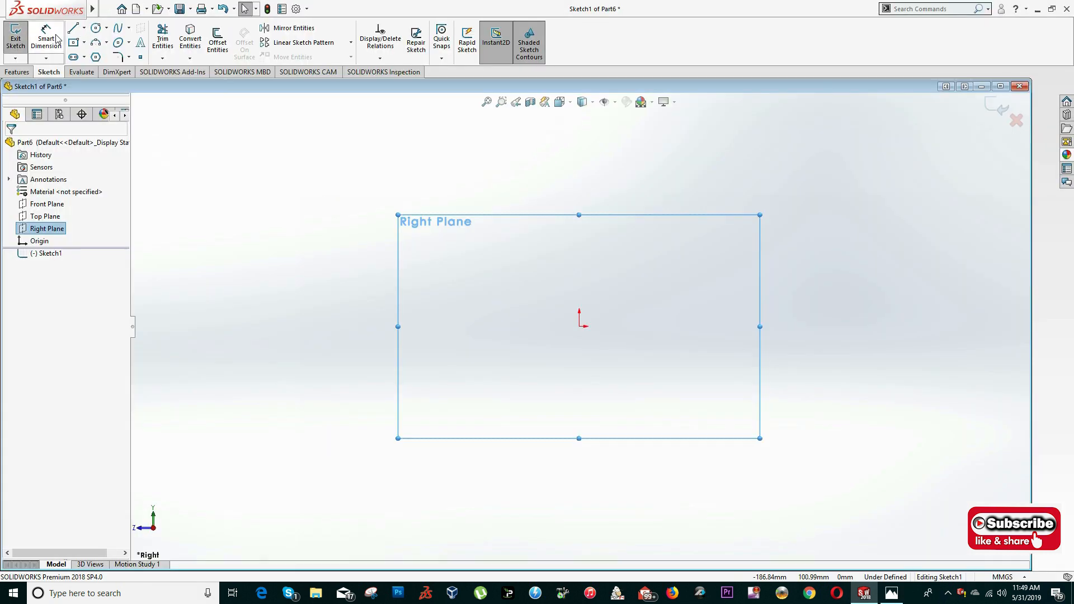
click(97, 29)
click(580, 261)
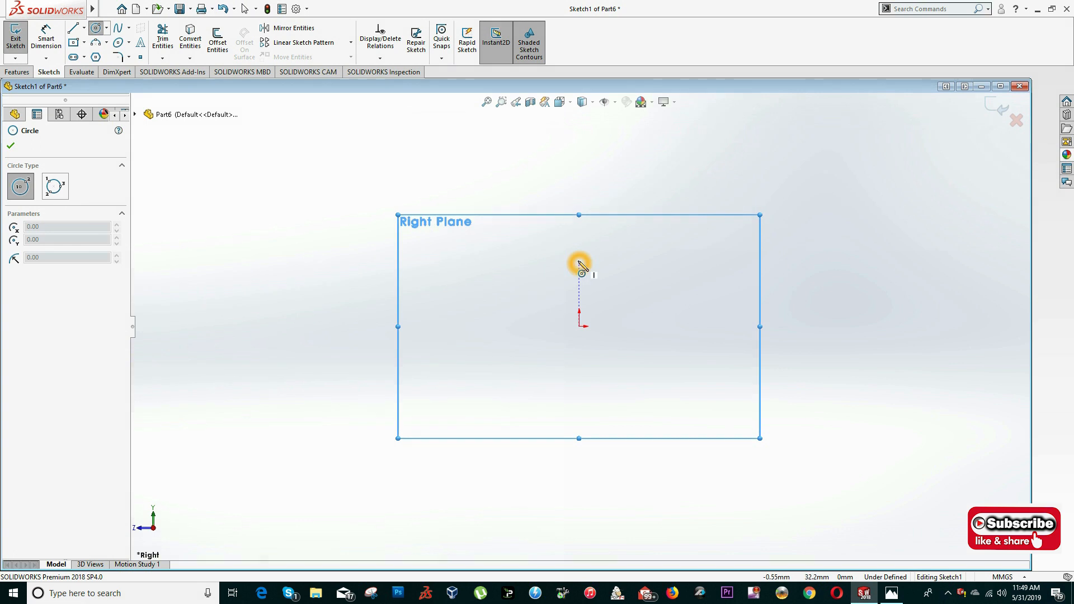
click(577, 293)
click(579, 260)
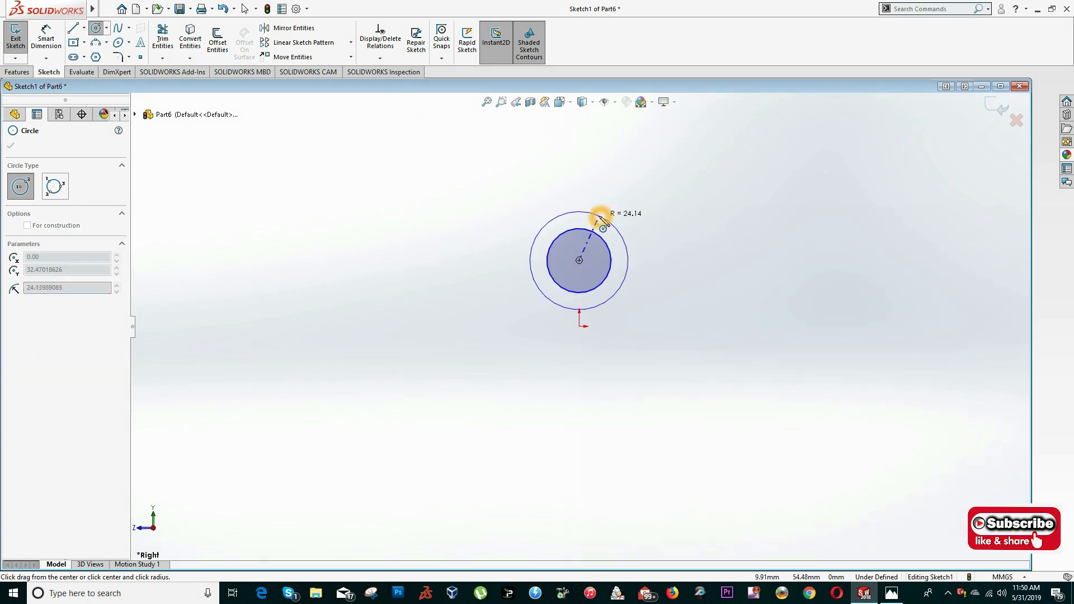
click(602, 218)
key(Escape)
- Dimension the inner circle with a diameter of 64 mm
click(46, 38)
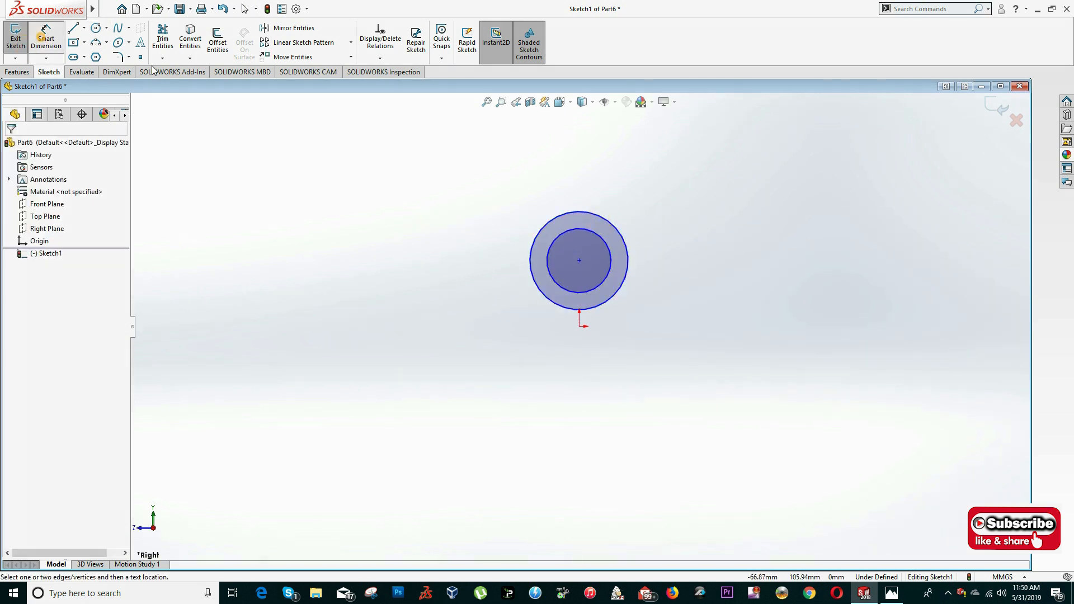
click(589, 230)
click(667, 209)
text(64)
key(Return)
key(Escape)
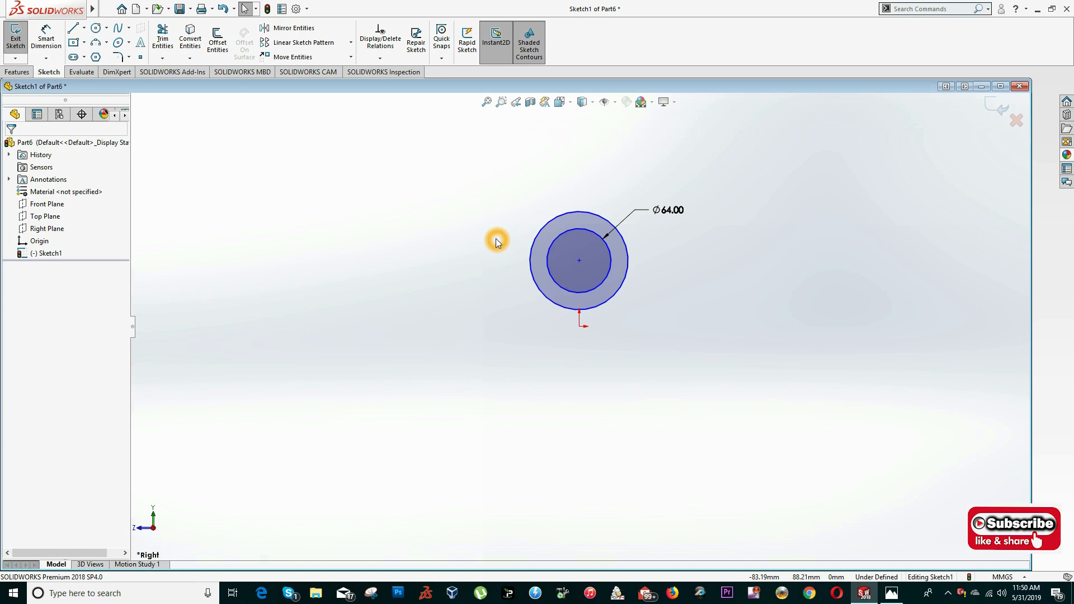
- Dimension the outer circle with a diameter of 72 mm
key(s)
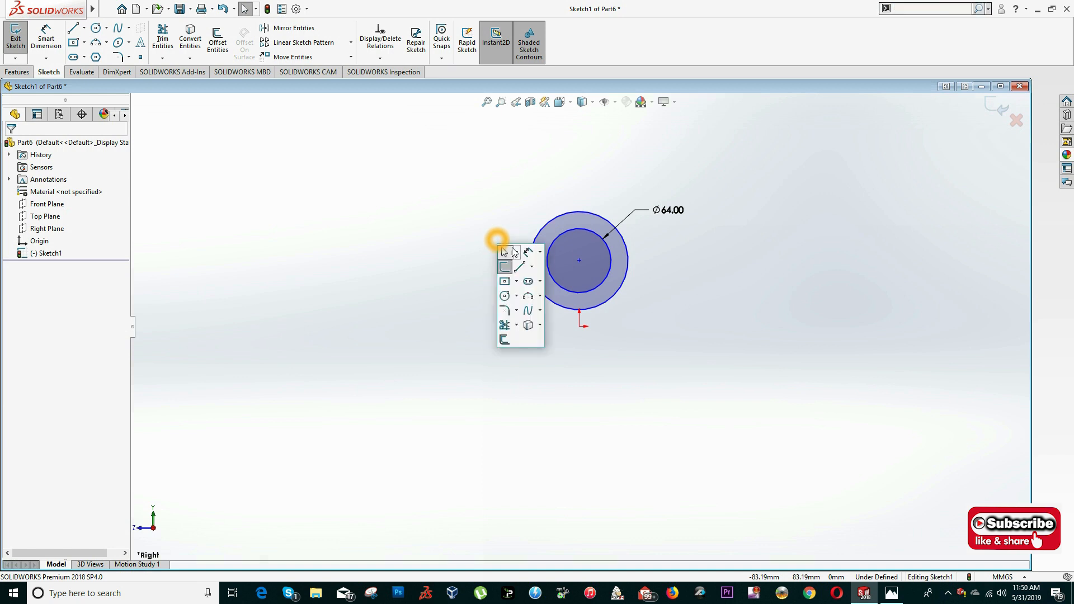
click(526, 252)
click(551, 218)
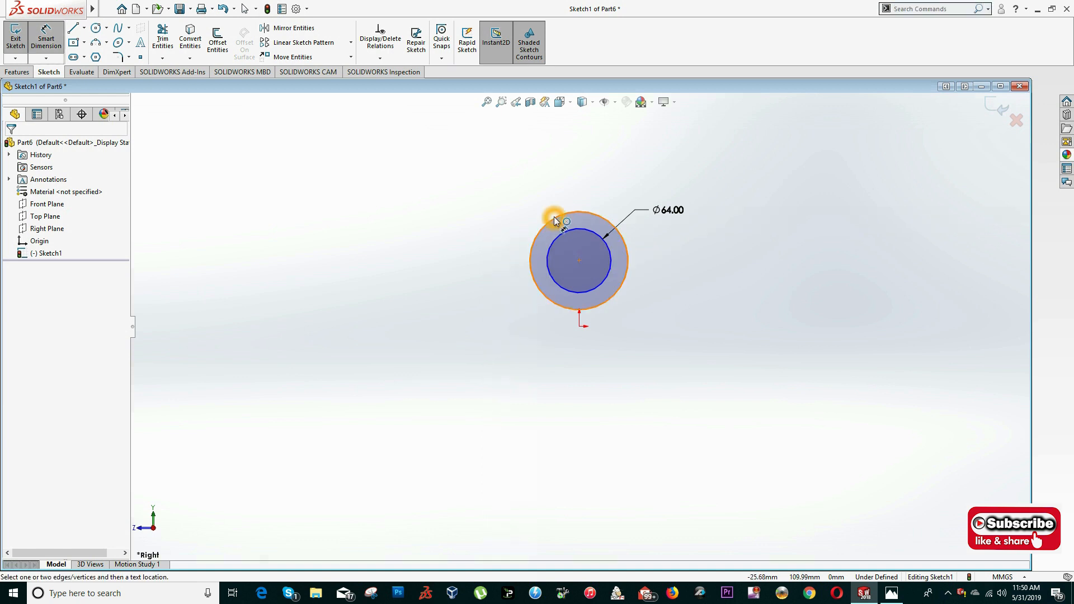
click(655, 169)
text(72)
key(Return)
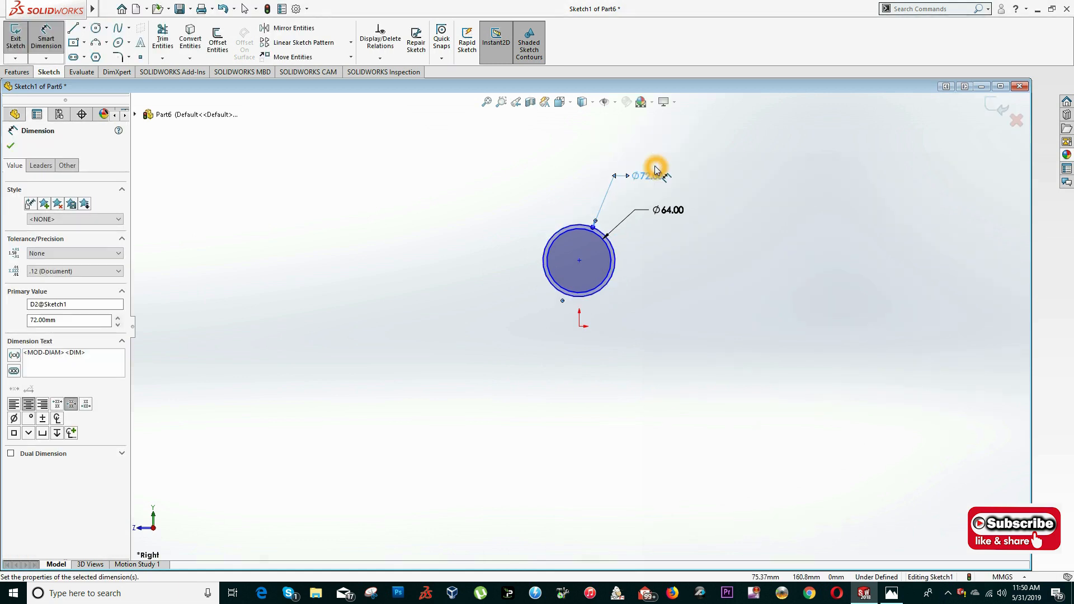
key(Escape)
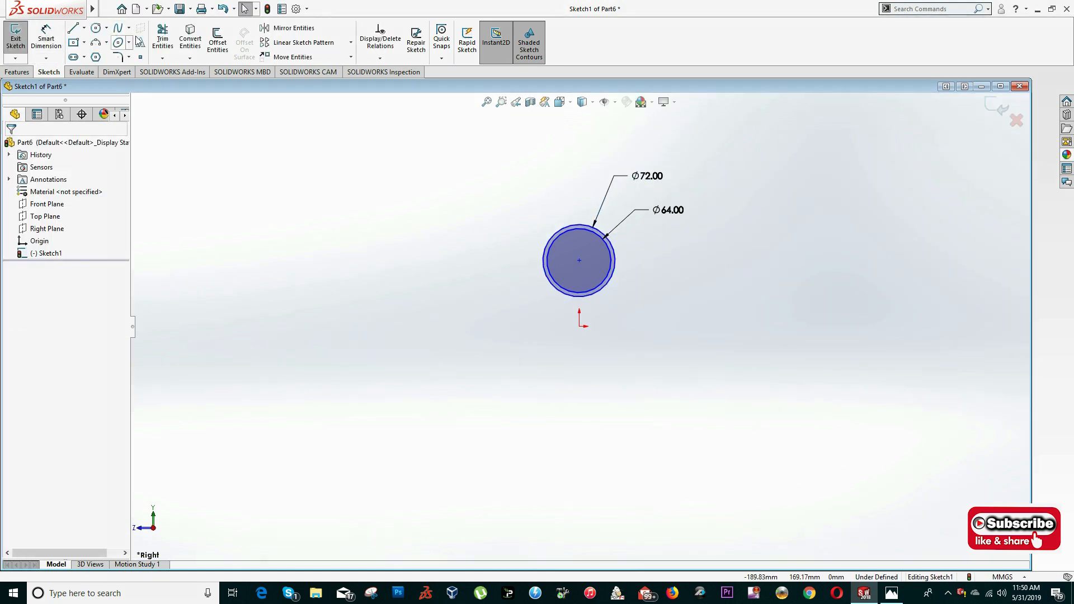
key(alt+Tab)
key(alt+Tab)
key(s)
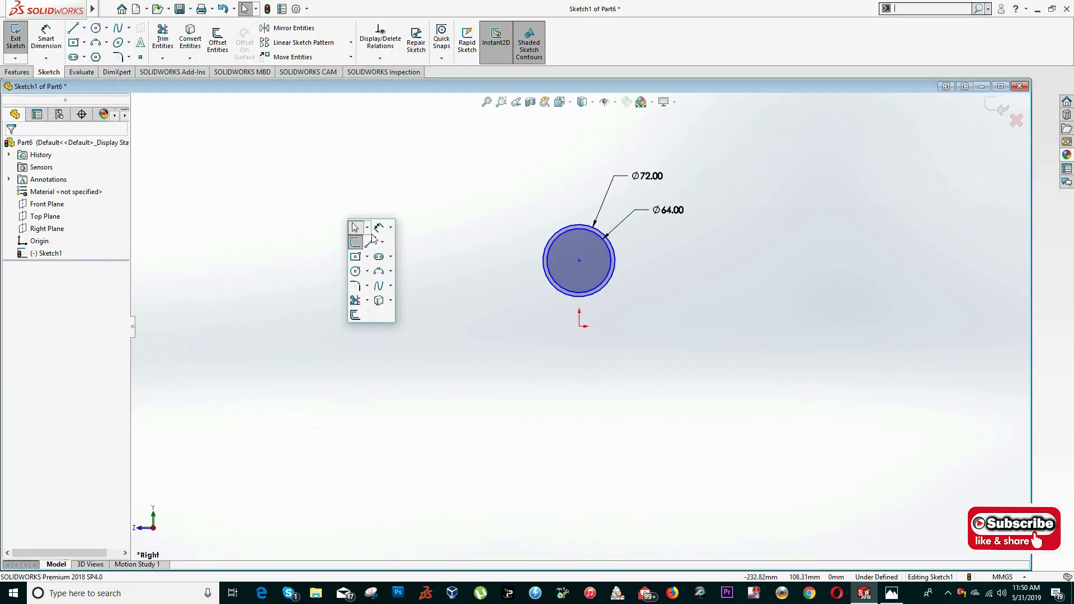
right_click(379, 312)
click(424, 322)
- Recheck section A-A in the drawing and add a vertical relation between the circles' centre and the origin
key(alt+Tab)
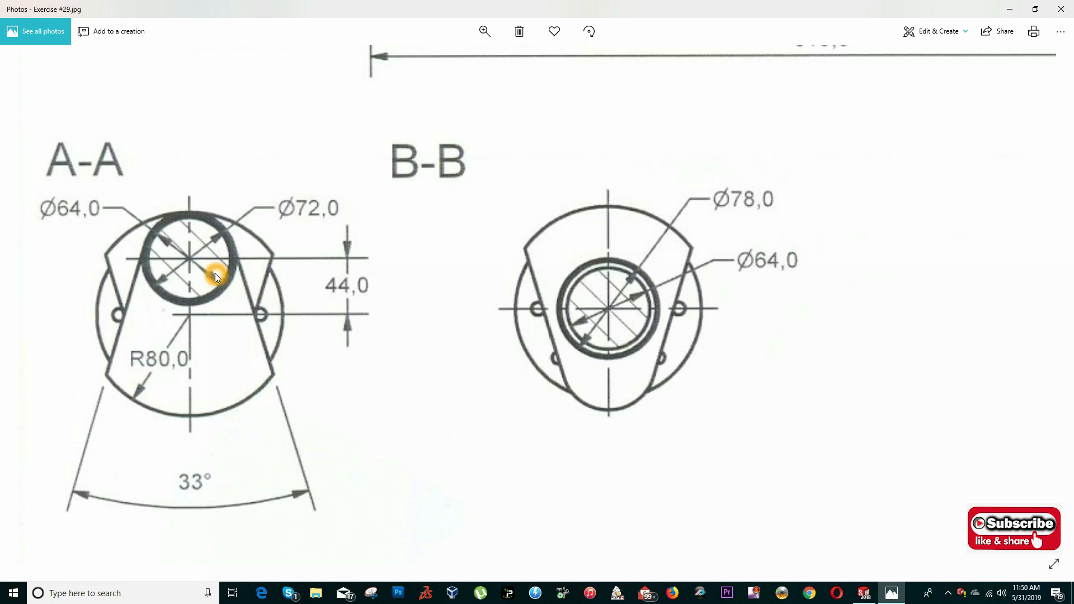
key(alt+Tab)
click(579, 260)
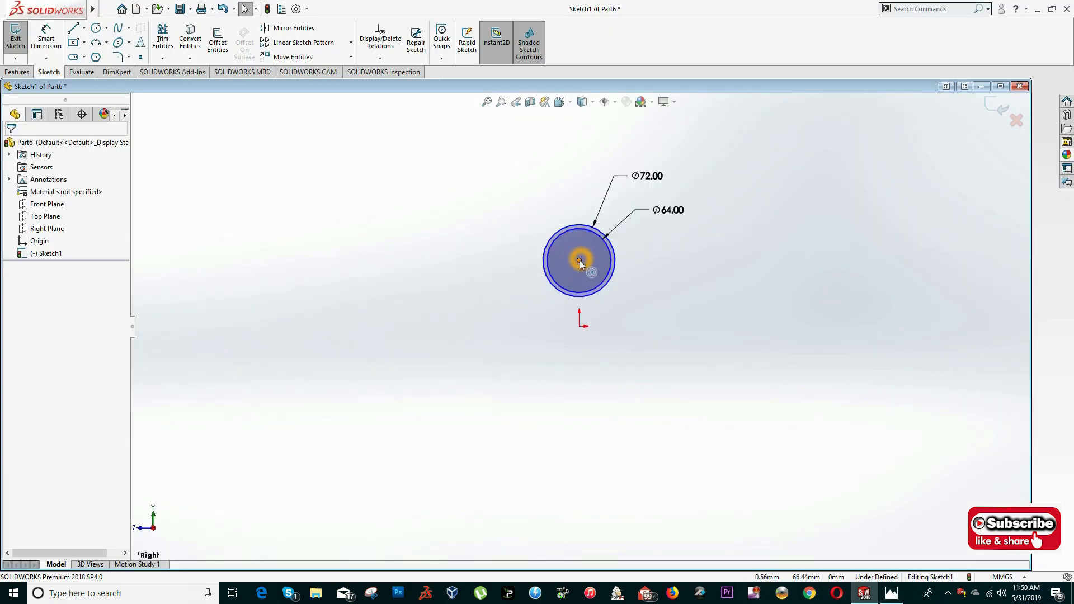
click(580, 328)
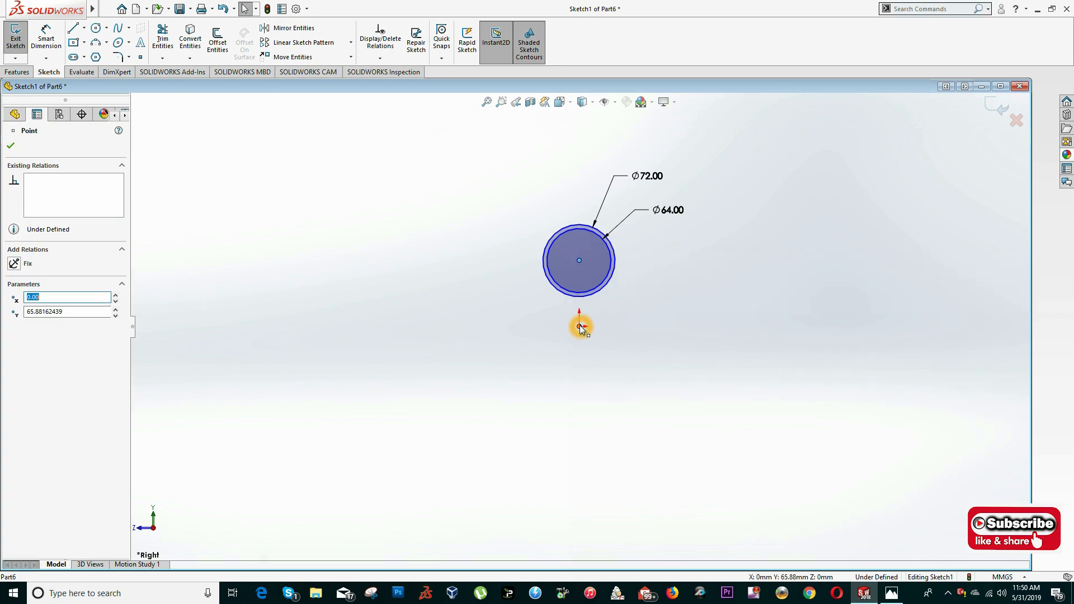
click(33, 339)
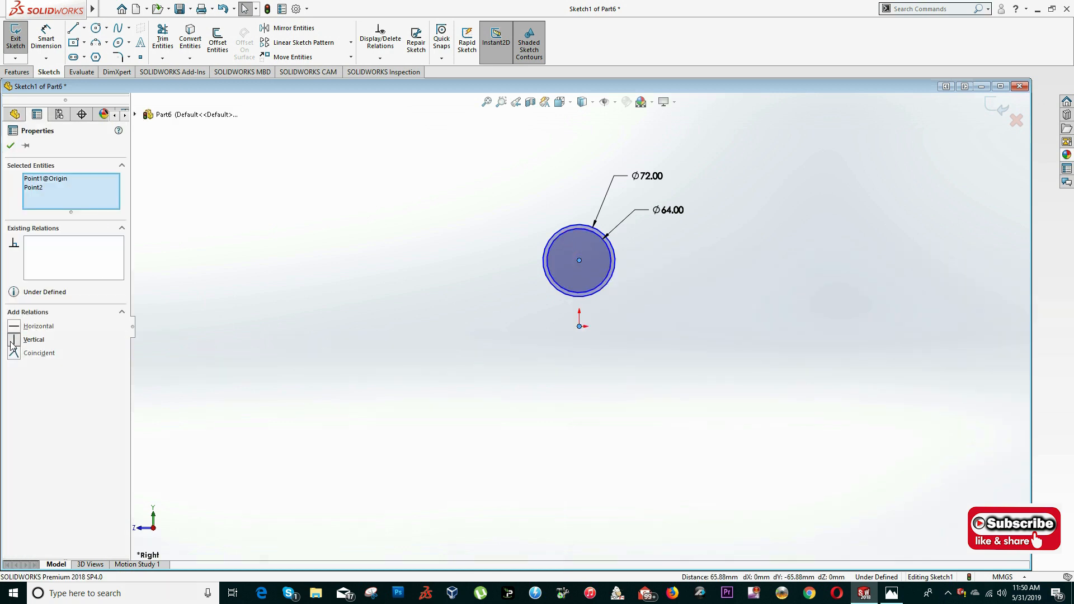
key(Escape)
- Sketch a tangent line sloping down and outward from the left side of the 72 mm circle
key(alt+Tab)
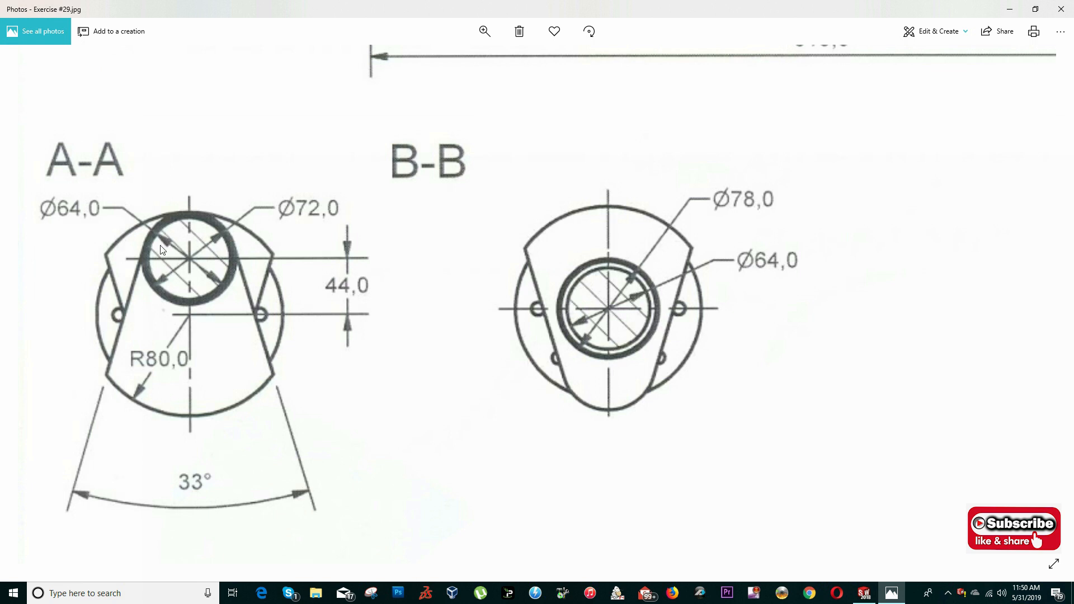
key(alt+Tab)
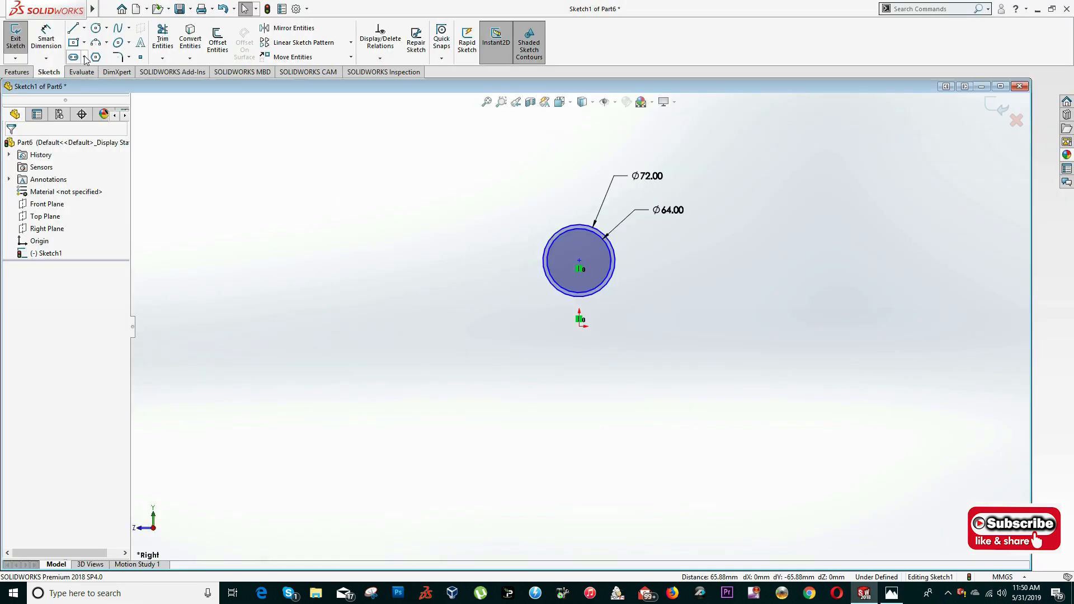
click(72, 29)
click(550, 282)
click(498, 344)
key(Escape)
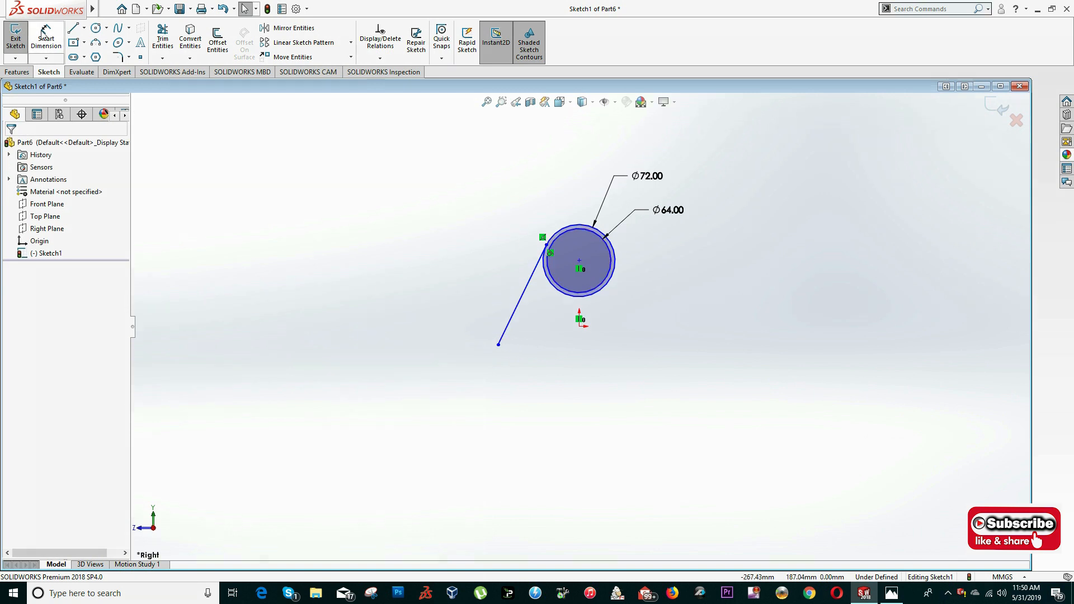
- Sketch a line sloping down and outward from the right side of the 72 mm circle and make it tangent to that circle
click(72, 29)
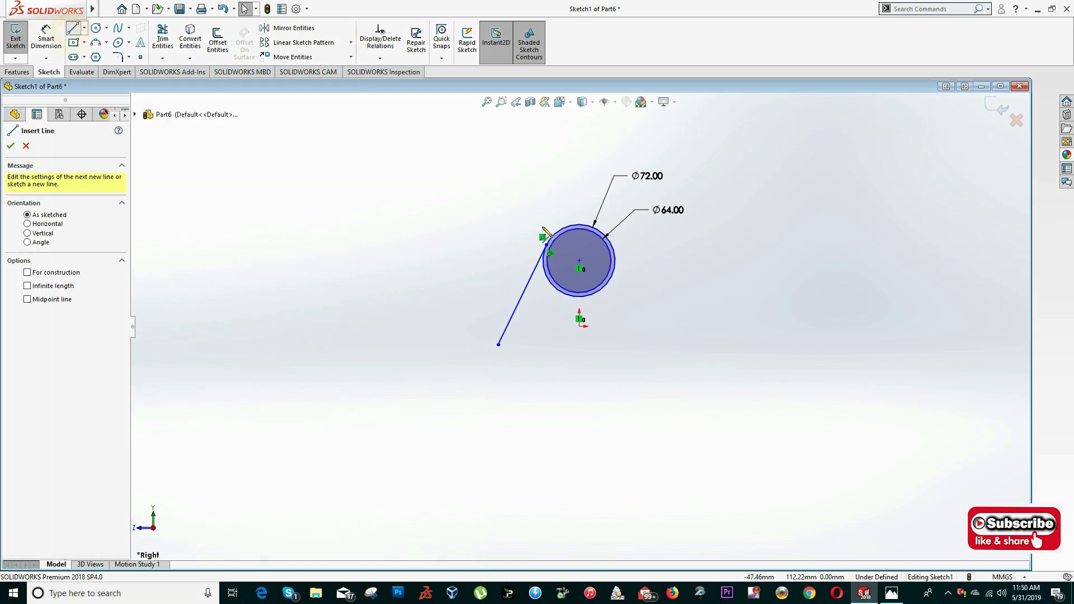
click(613, 247)
click(679, 344)
key(Escape)
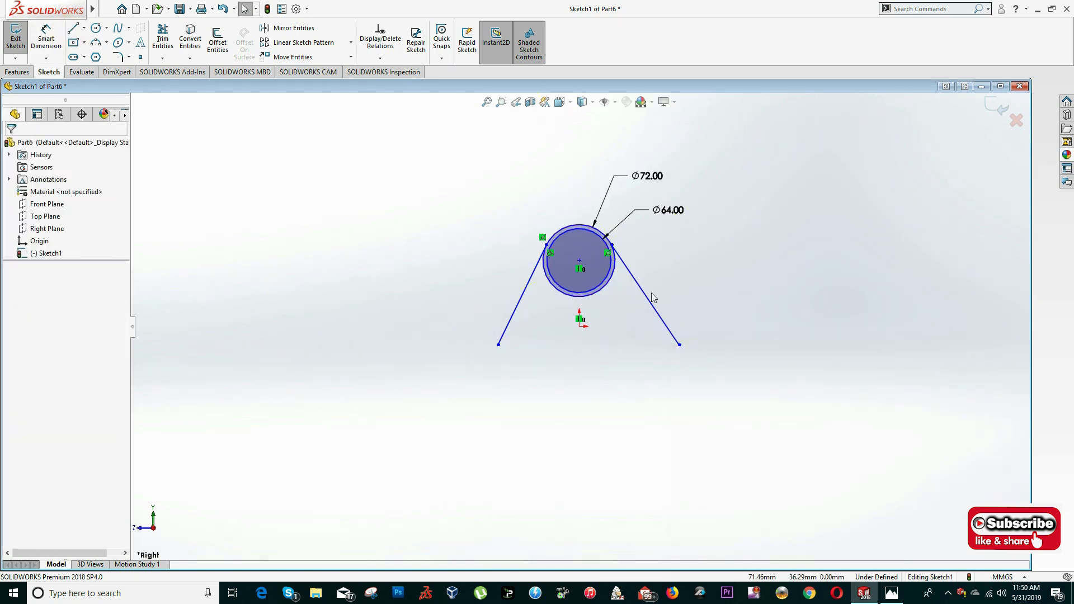
click(646, 297)
ctrl+click(615, 260)
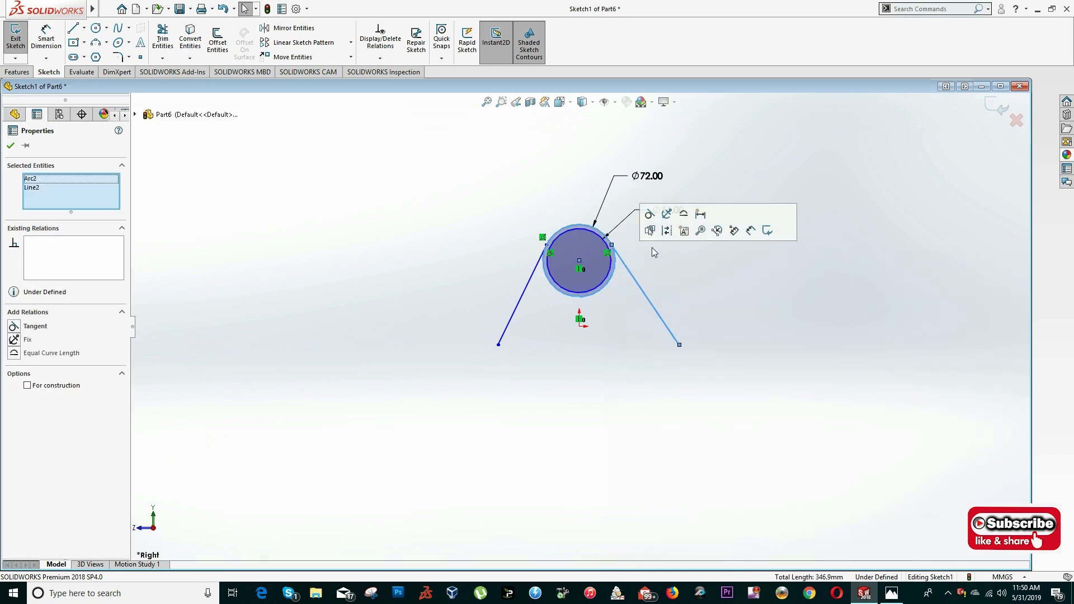
click(649, 215)
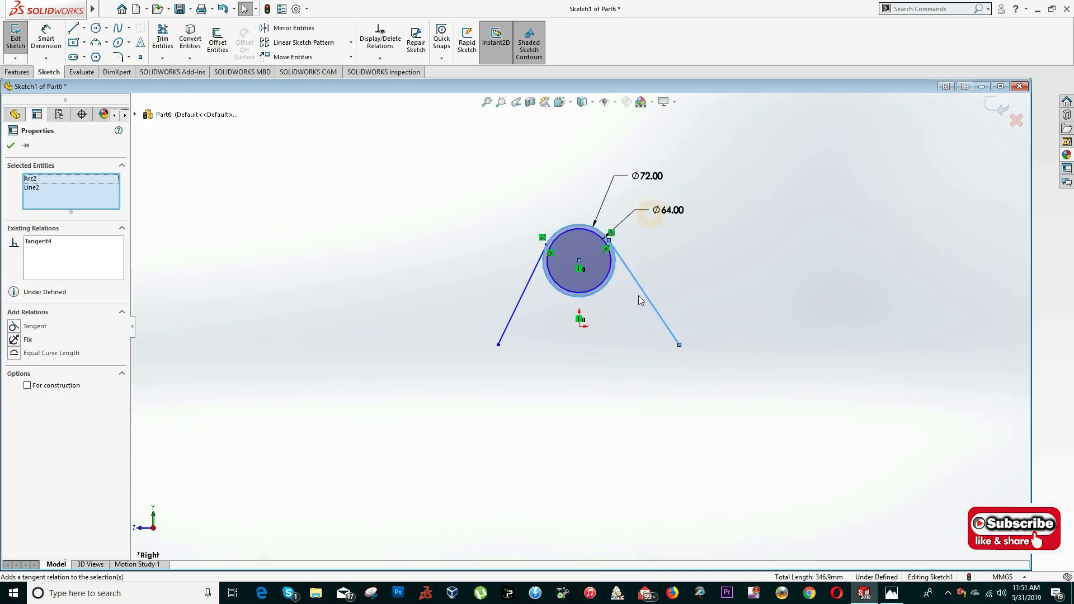
- Join the lower ends of the two sloping lines with a three-point arc bulging downward
scroll(600, 307, down, 3)
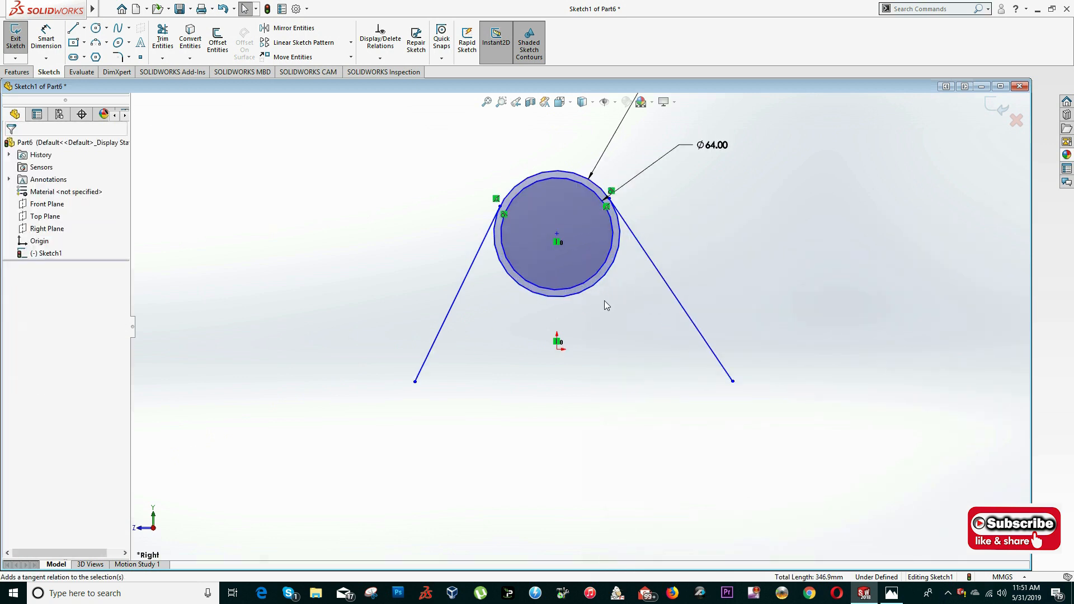
click(96, 42)
click(414, 382)
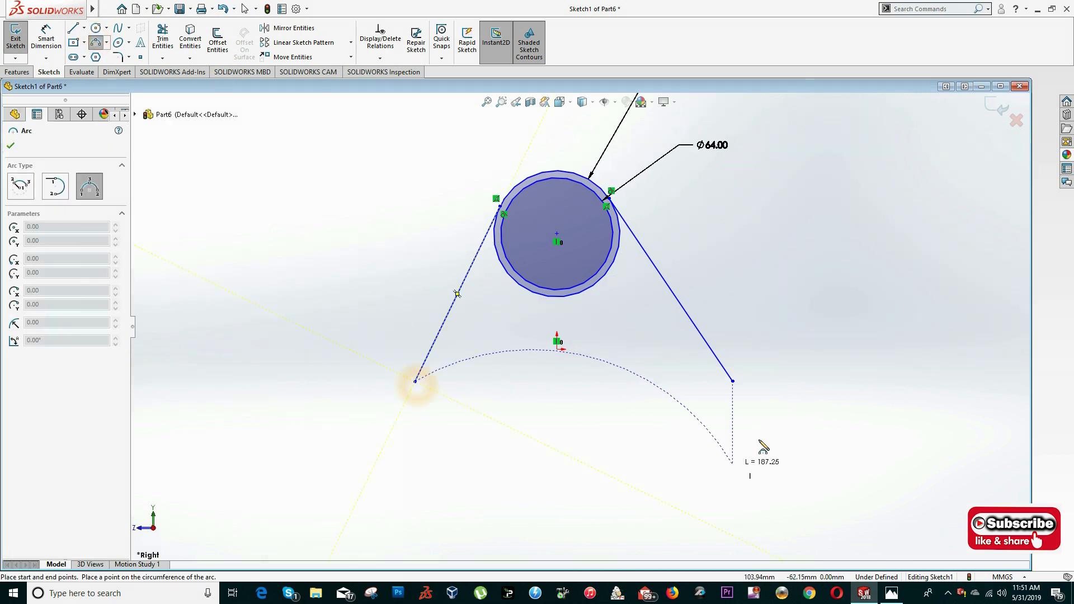
click(733, 381)
click(574, 469)
key(Escape)
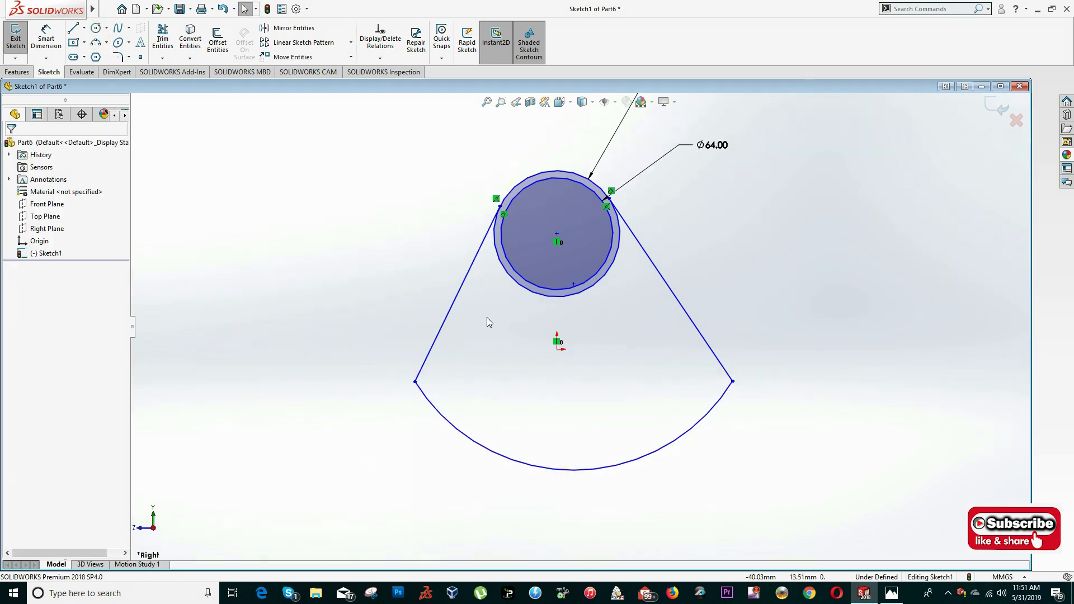
- Draw a centerline from the circles' shared centre down to the lower arc and make it vertical
click(84, 28)
click(97, 55)
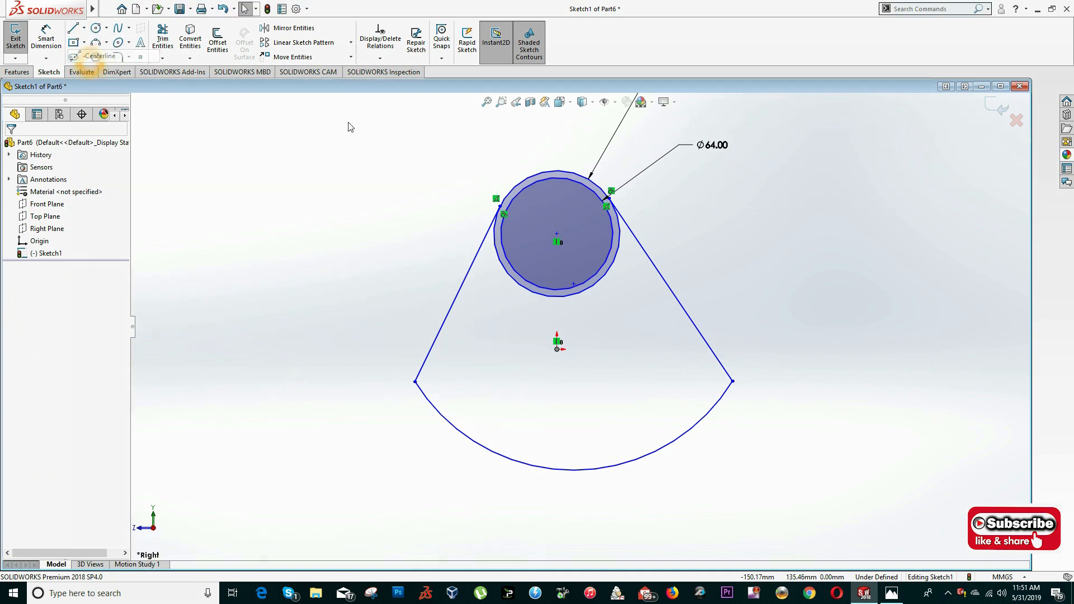
click(557, 241)
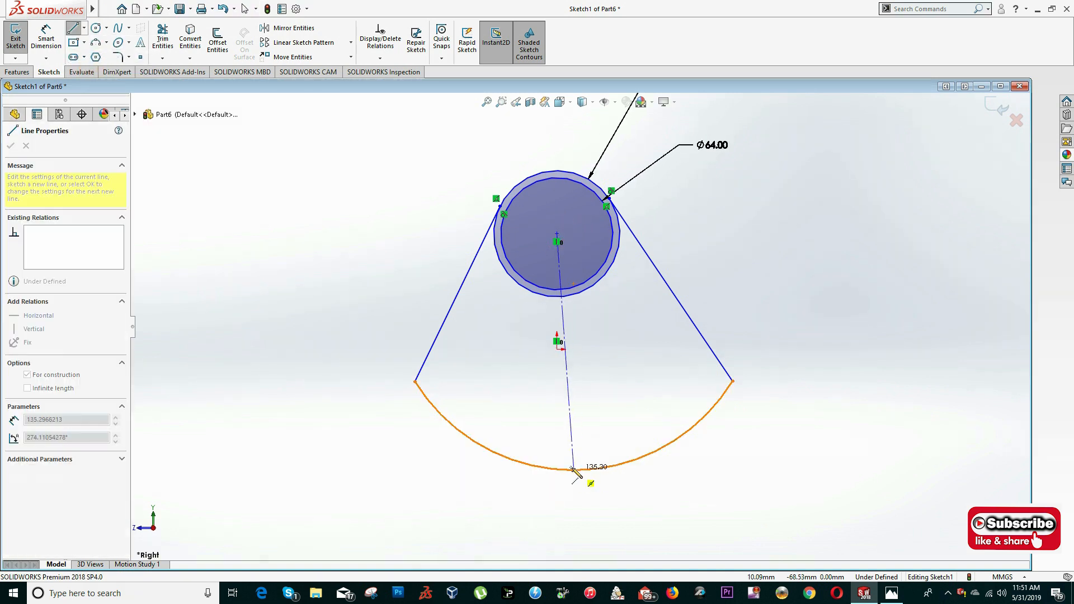
click(574, 469)
key(Escape)
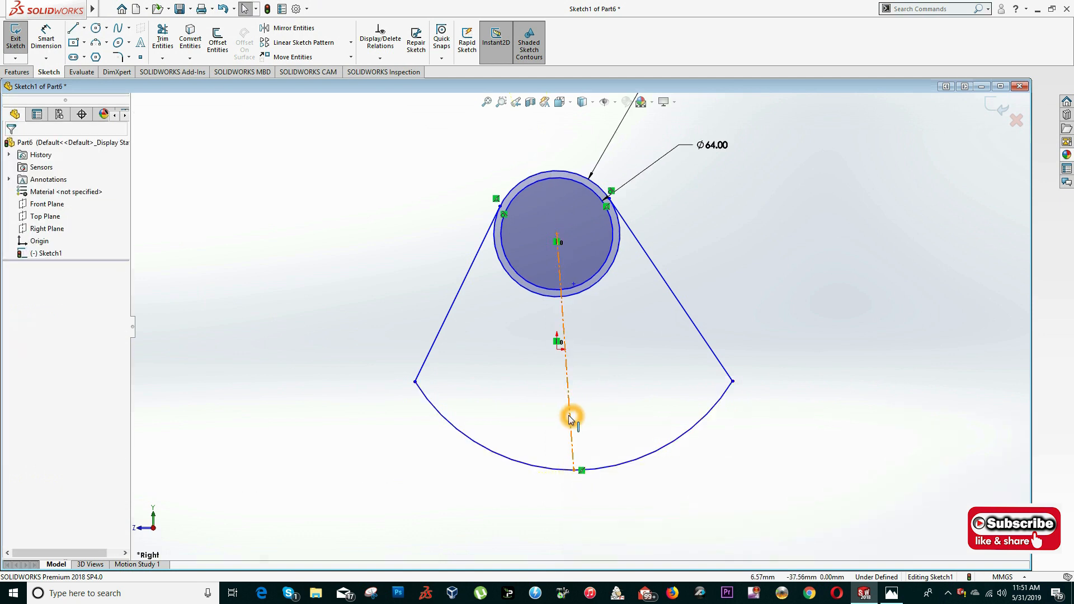
click(569, 419)
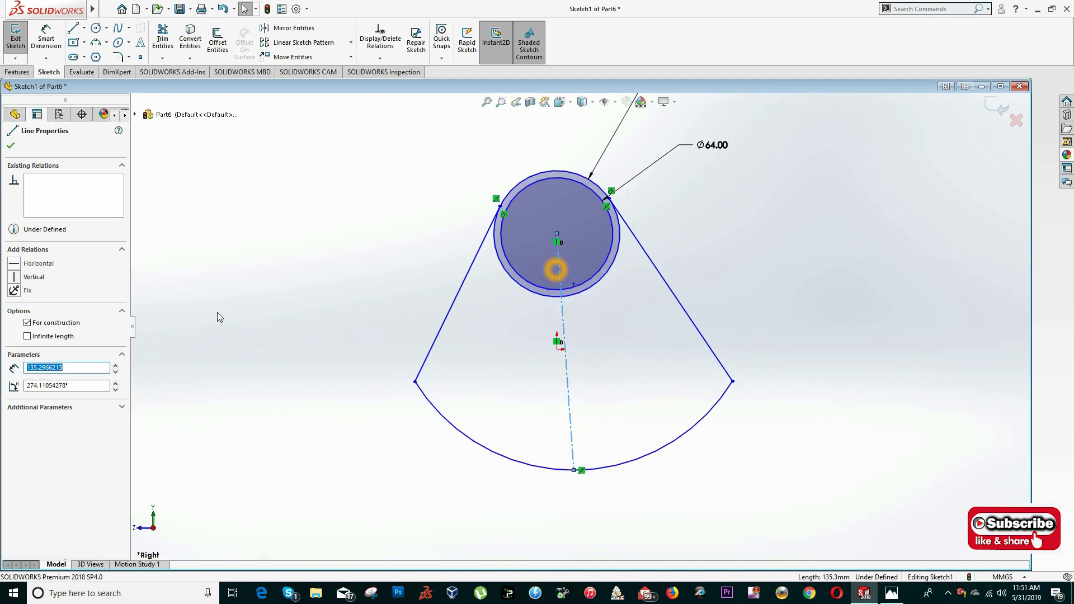
click(14, 277)
key(Escape)
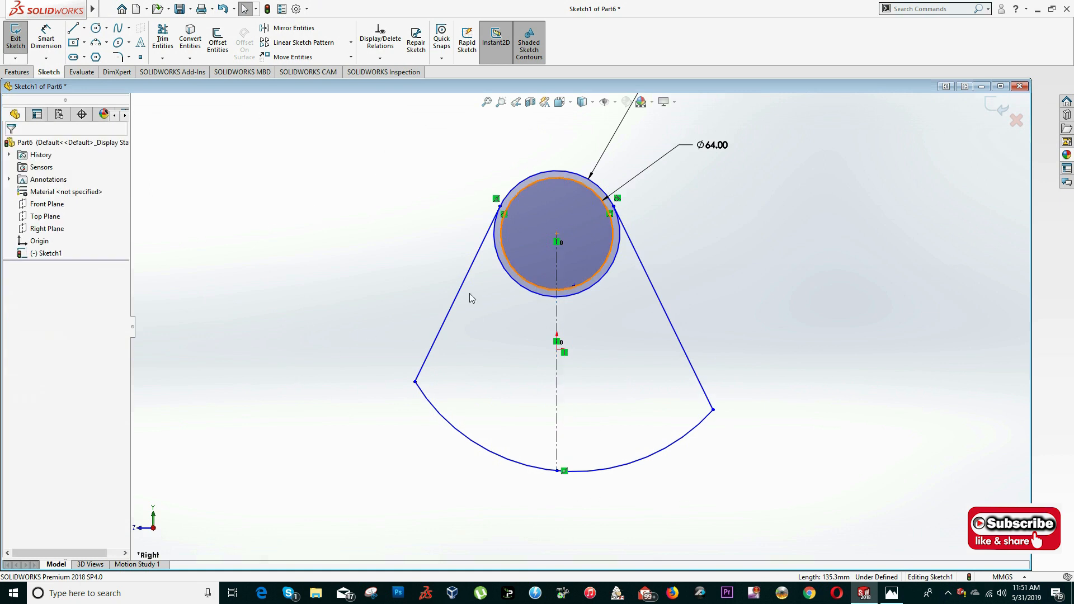
- Check section A-A in the drawing and dimension the distance from the circles' centre to the origin as 44 mm
click(514, 311)
key(alt+Tab)
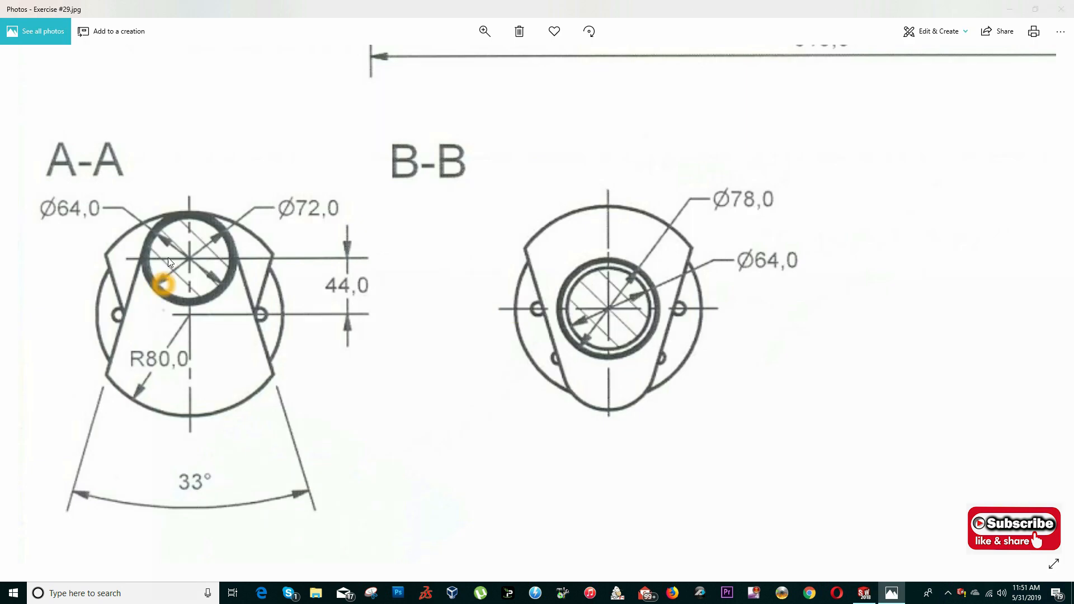
key(alt+Tab)
key(alt+Tab)
key(alt+Tab)
click(46, 38)
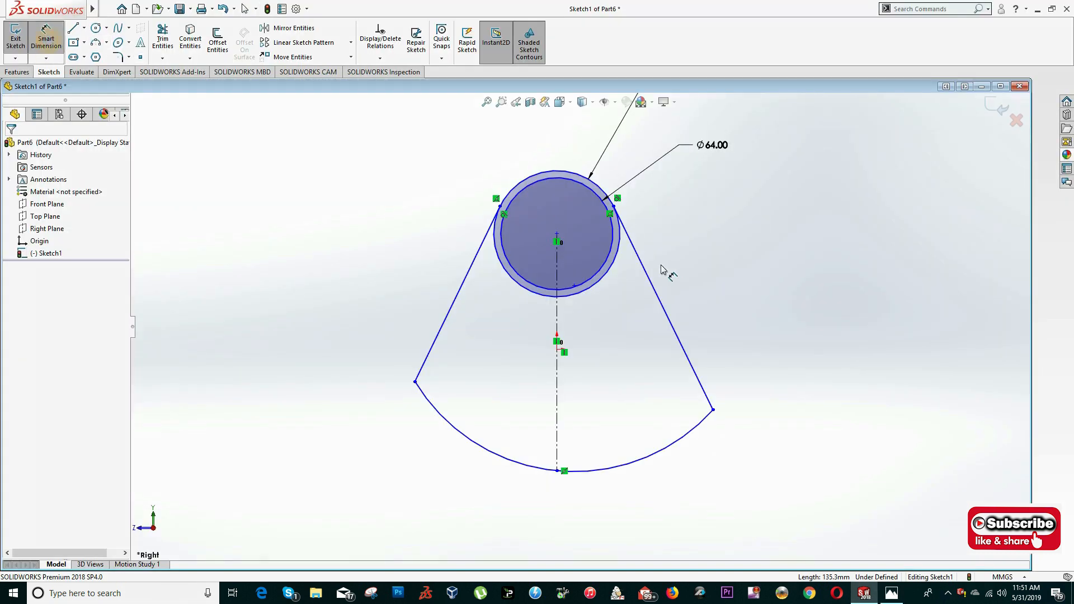
click(557, 235)
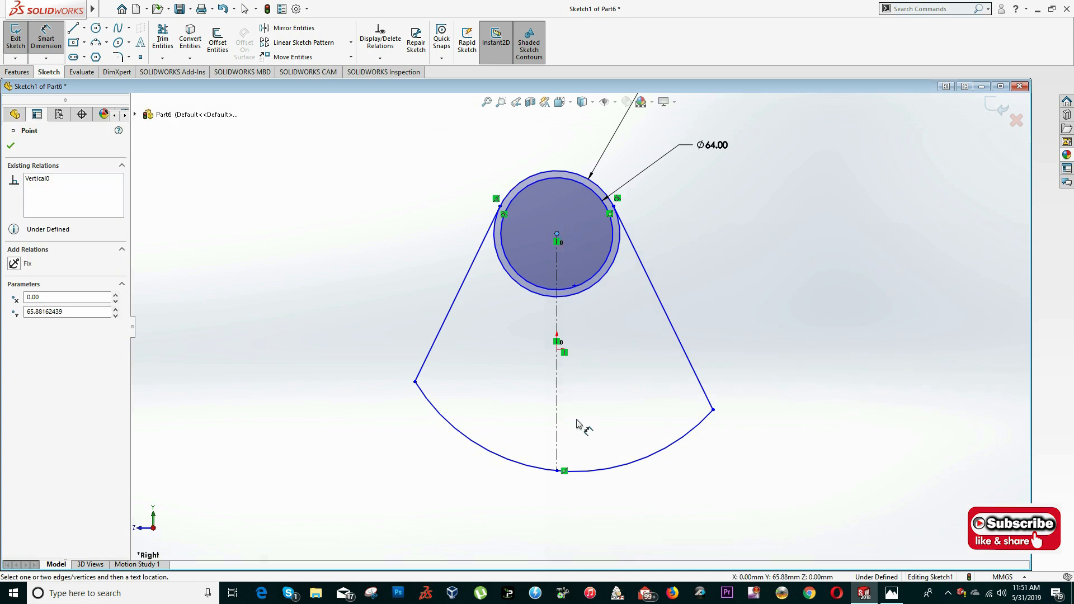
click(558, 351)
click(747, 273)
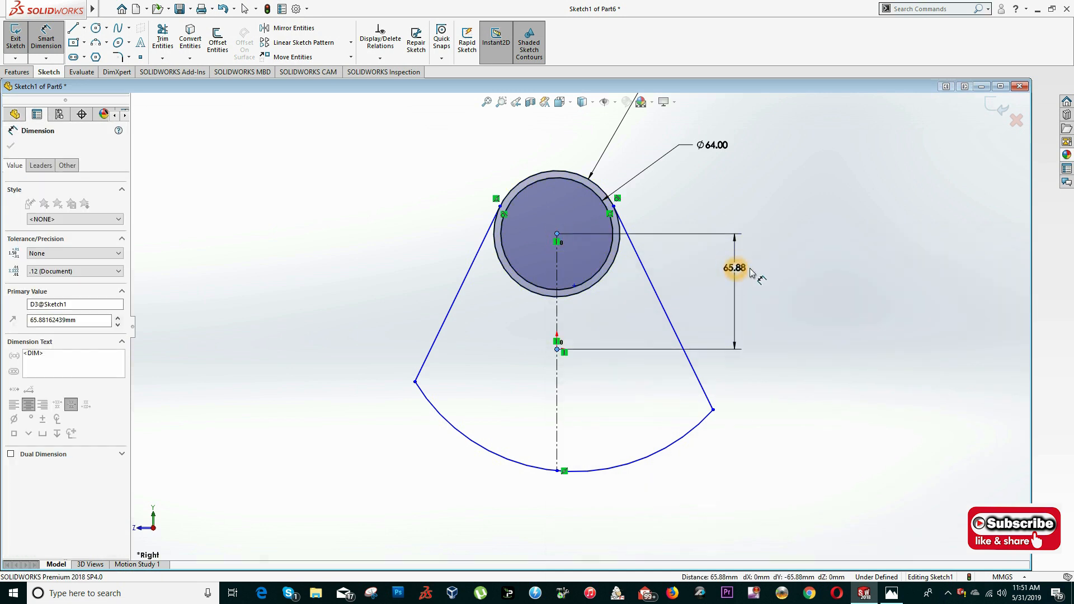
text(44)
key(Return)
- Set the lower arc's radius to 80 mm and make its centre coincident with the origin
click(480, 463)
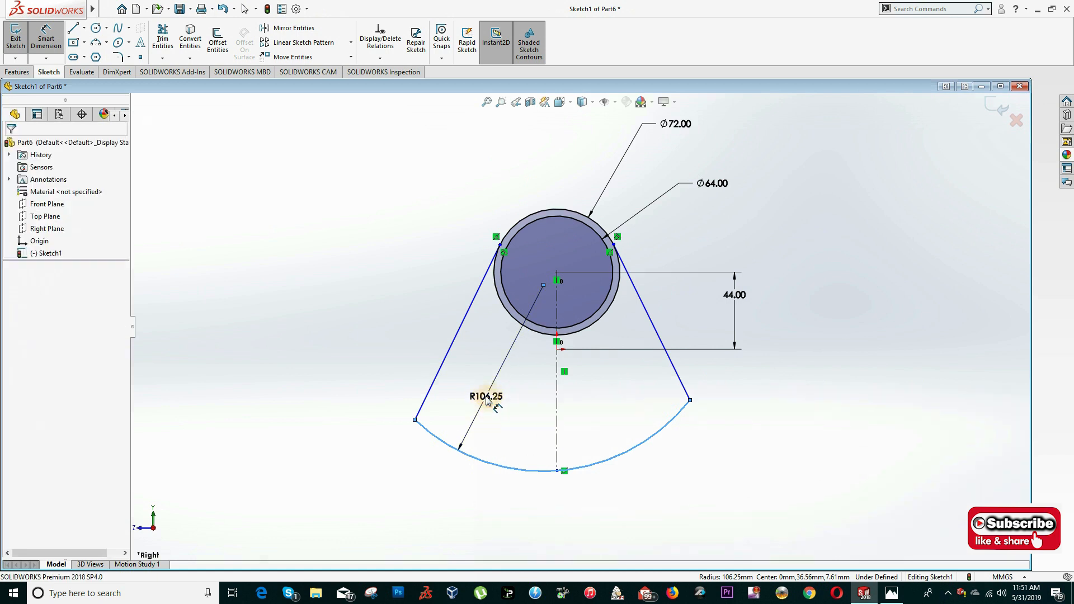
click(486, 397)
key(Return)
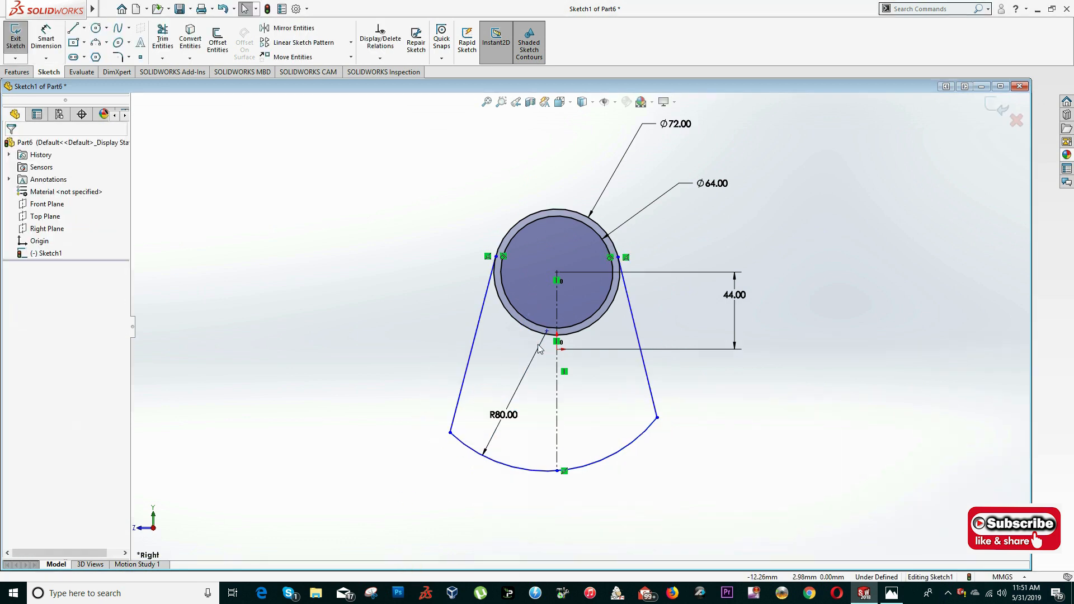
click(547, 332)
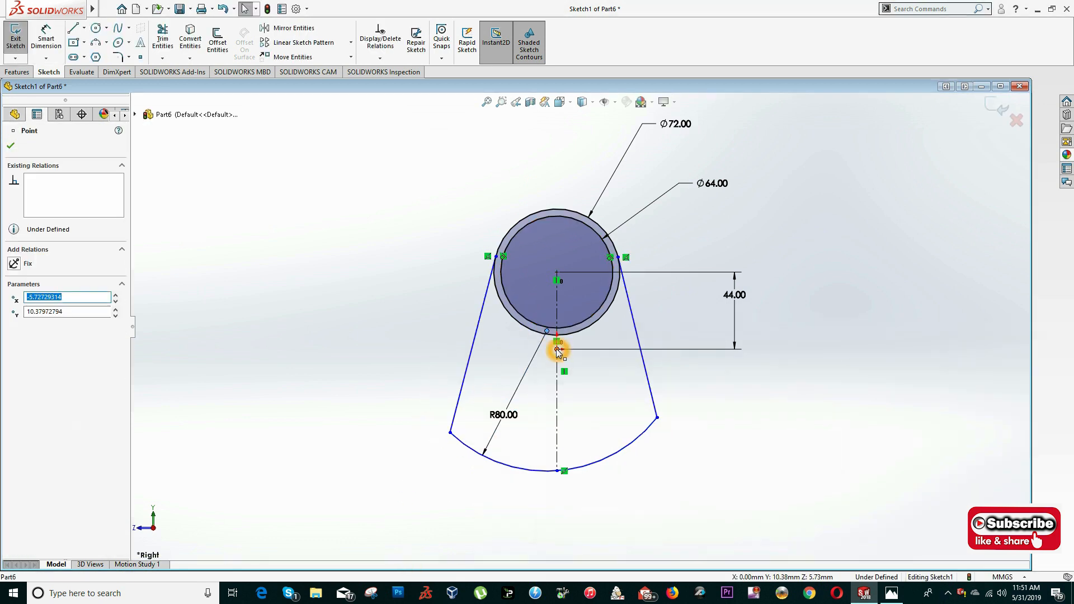
ctrl+click(558, 349)
click(622, 298)
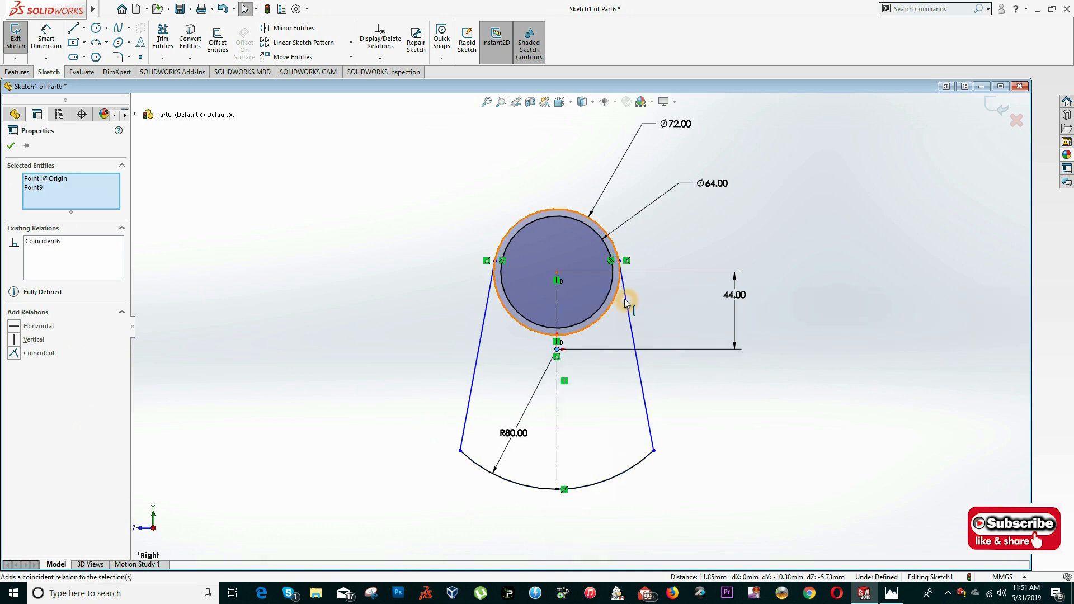
- Dimension the angle between the two sloping lines as 33°, compare with section A-A, and close the sketch
click(468, 397)
key(Escape)
click(46, 39)
click(468, 400)
click(643, 413)
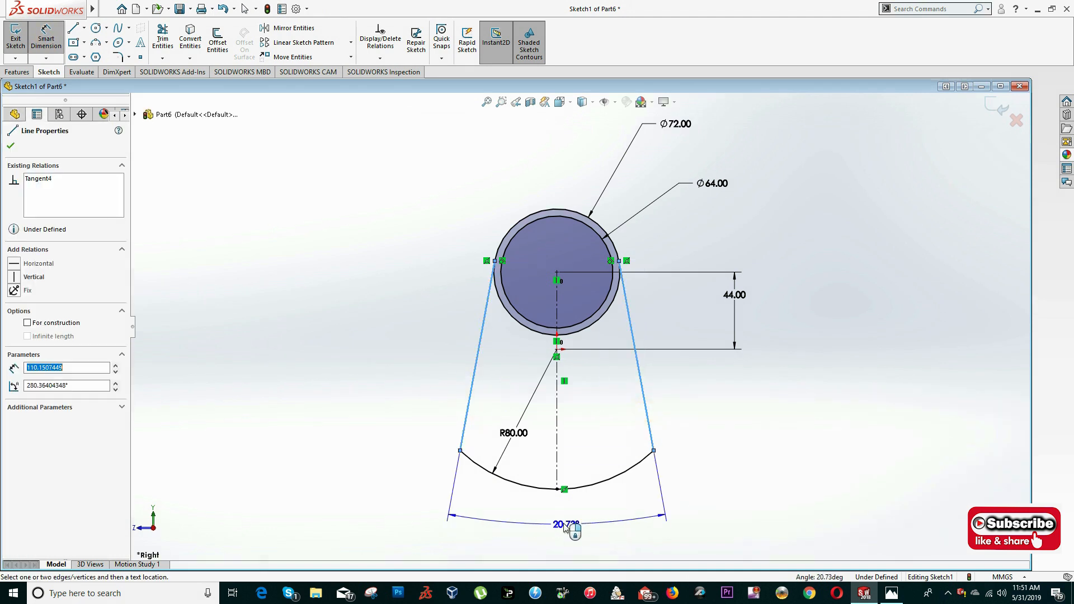
click(566, 526)
text(33)
key(Return)
key(Escape)
key(alt+Tab)
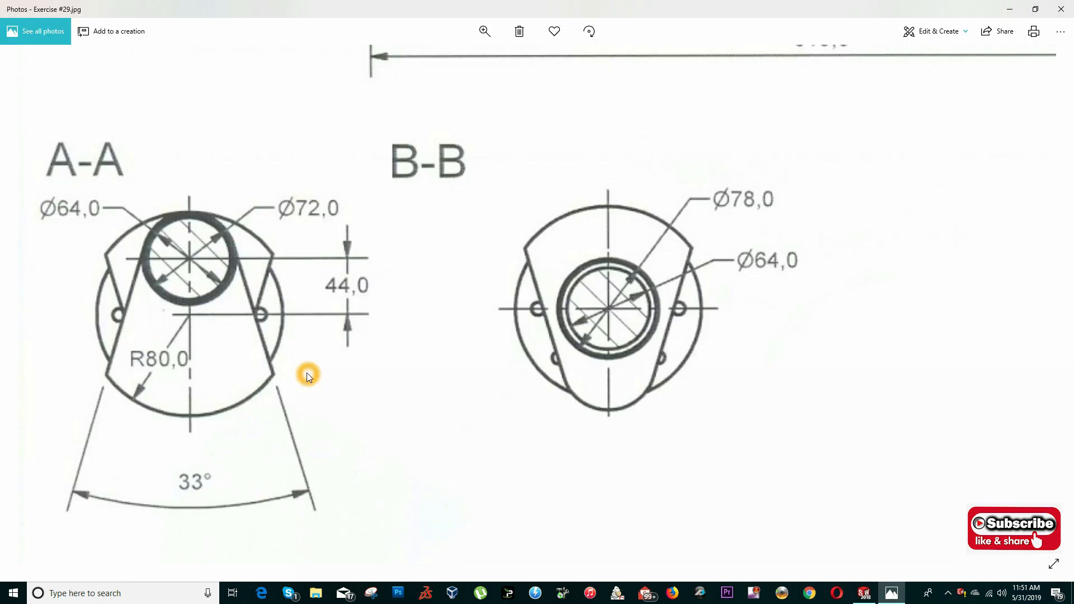
key(alt+Tab)
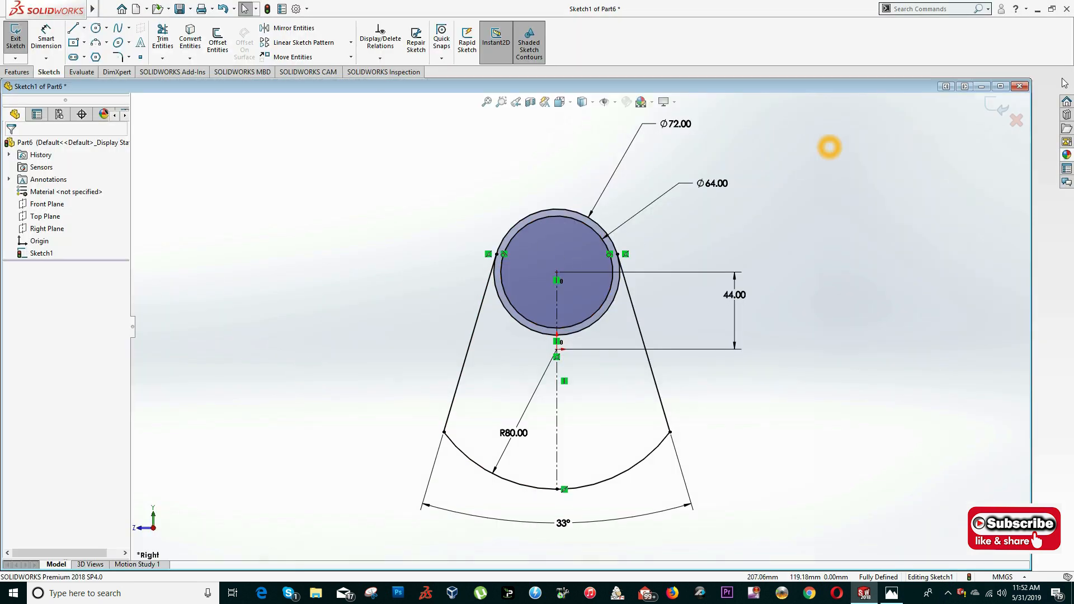
click(998, 105)
click(676, 335)
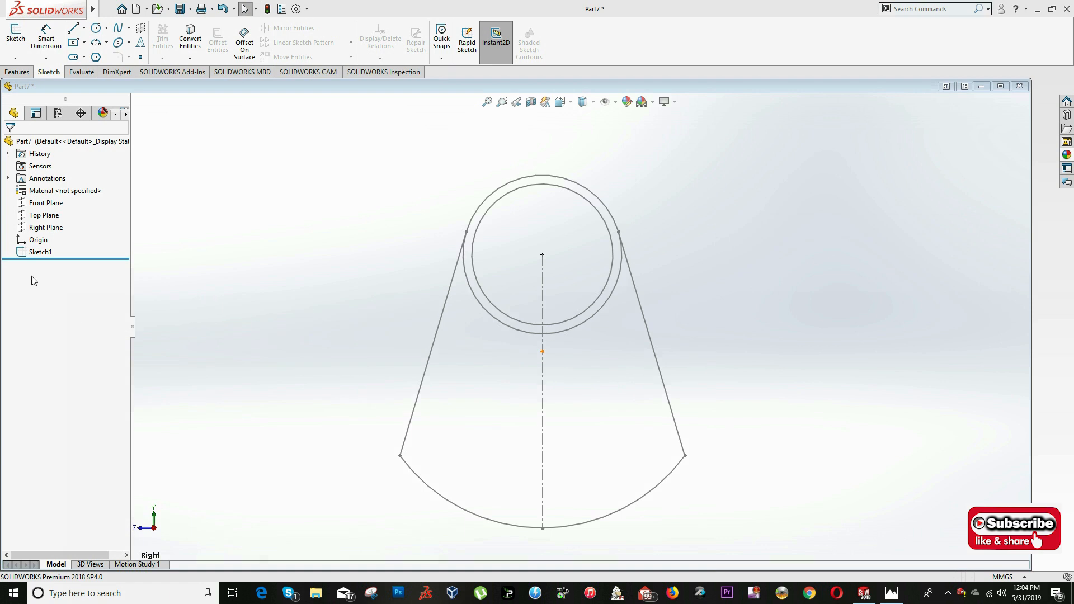
- Start a new sketch on the Right Plane and compare sections A-A and B-B in the drawing
right_click(40, 226)
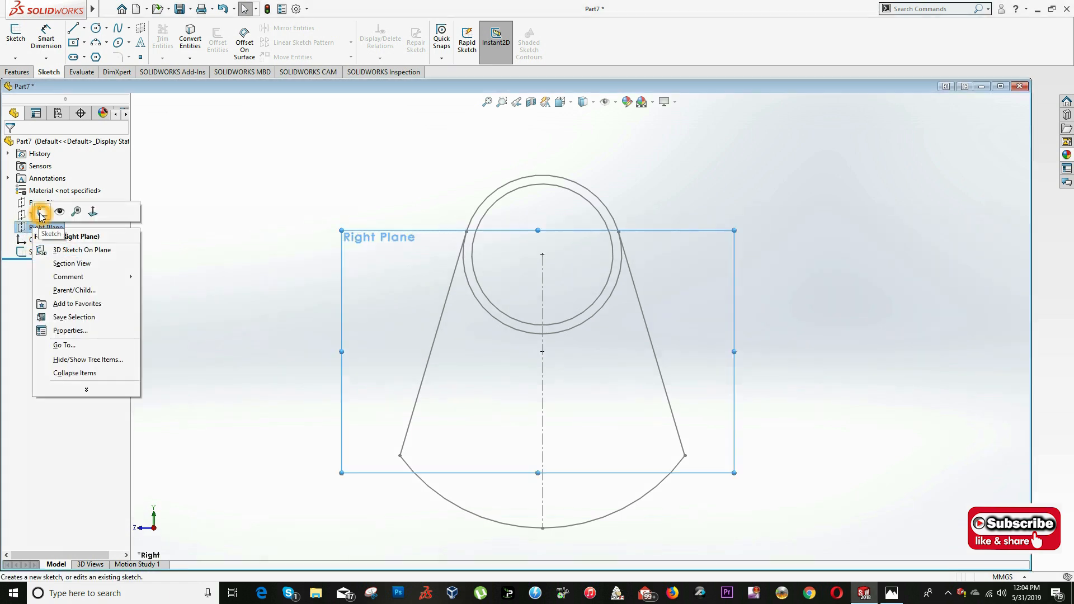
click(42, 213)
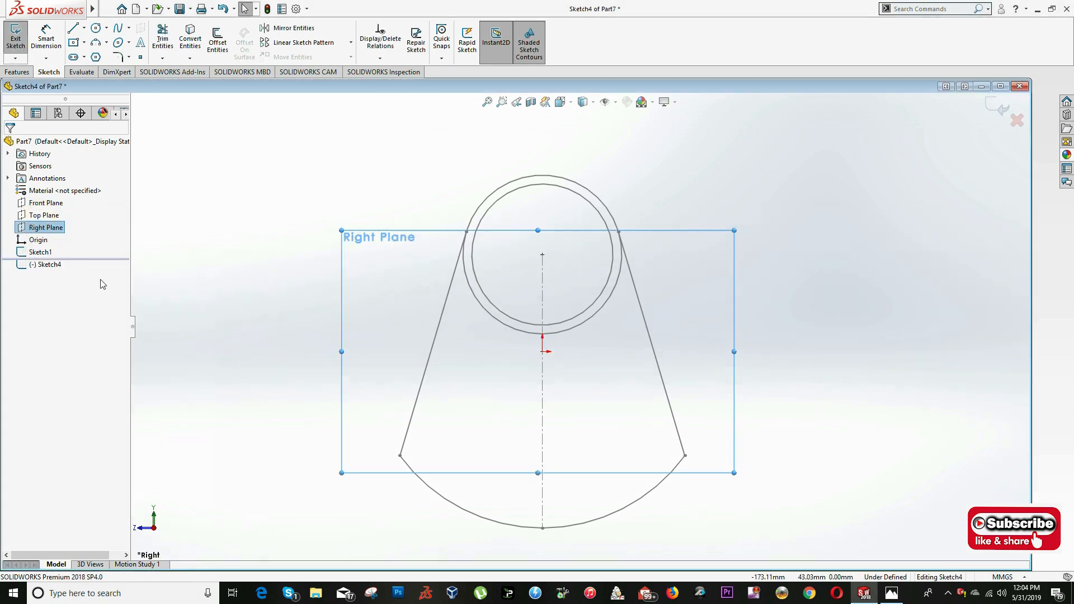
key(alt+Tab)
key(alt+Tab)
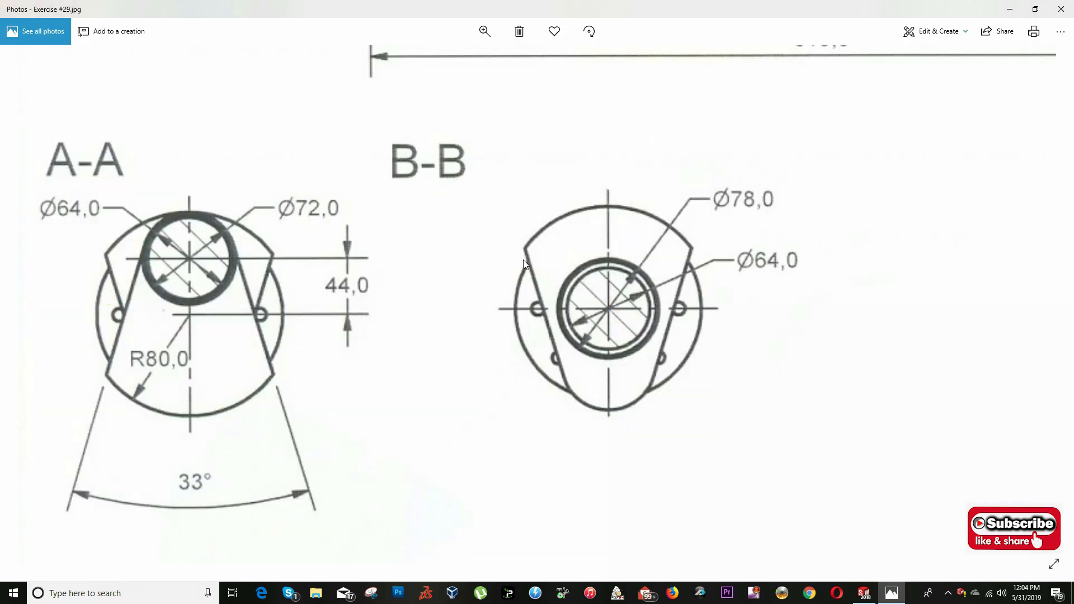
click(64, 340)
key(alt+Tab)
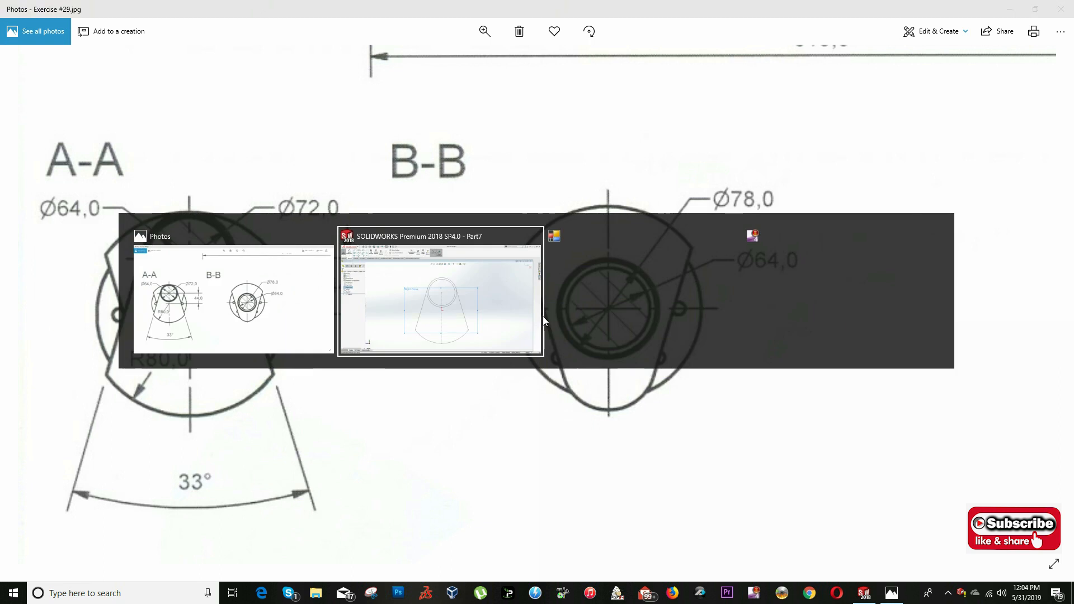
click(385, 239)
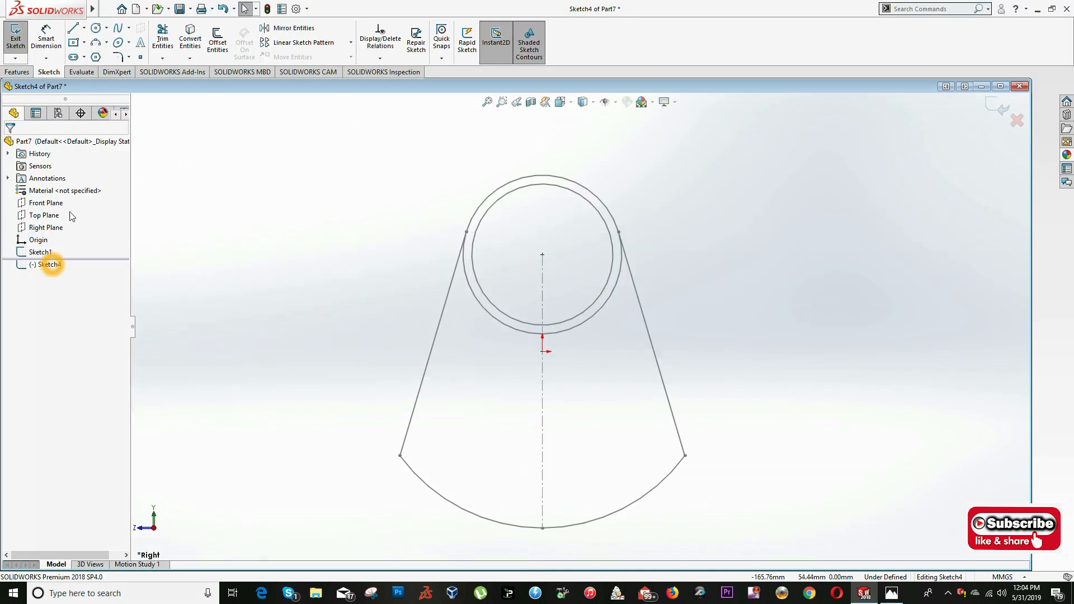
- Convert the first sketch's outer 72 mm circle, both sloping lines and the lower arc into the new sketch
click(455, 271)
ctrl+click(468, 282)
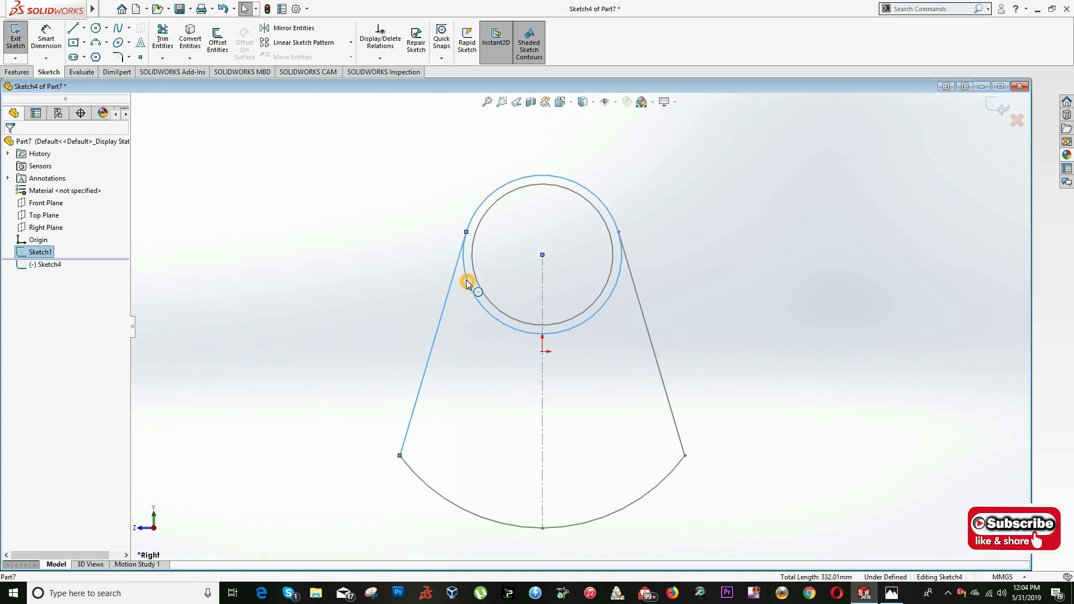
ctrl+click(640, 307)
ctrl+click(655, 483)
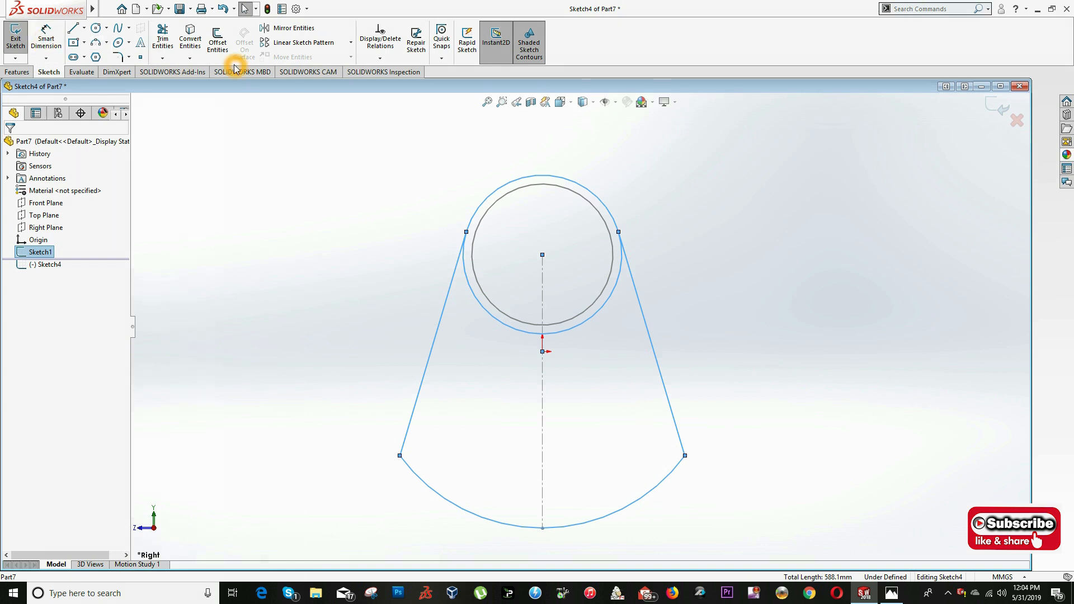
click(188, 50)
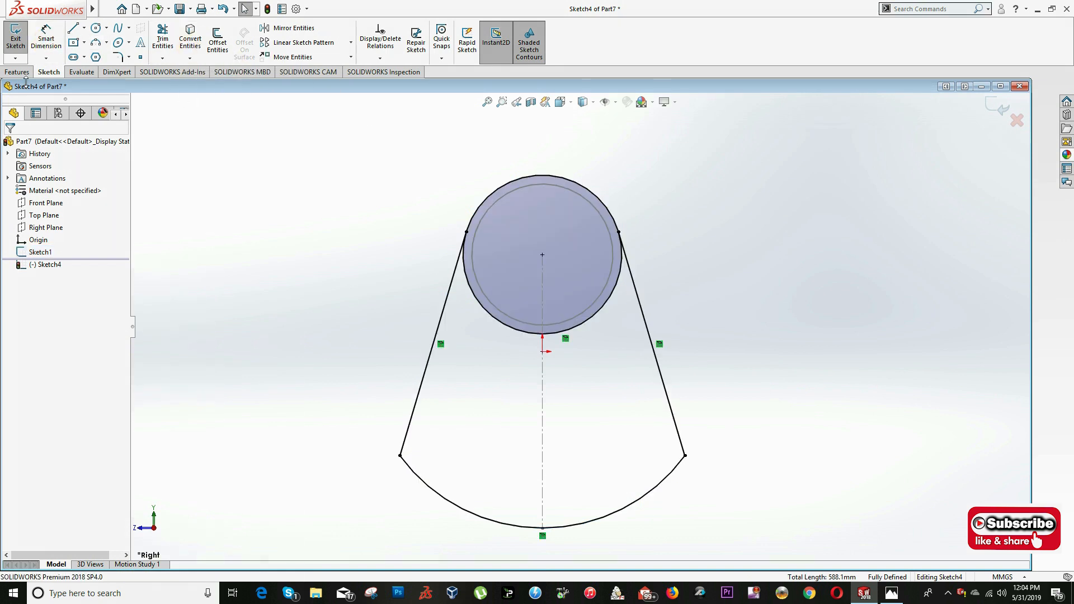
- Draw a horizontal centerline about 191 mm long through the origin, extending past both sides of the profile
click(84, 27)
click(95, 53)
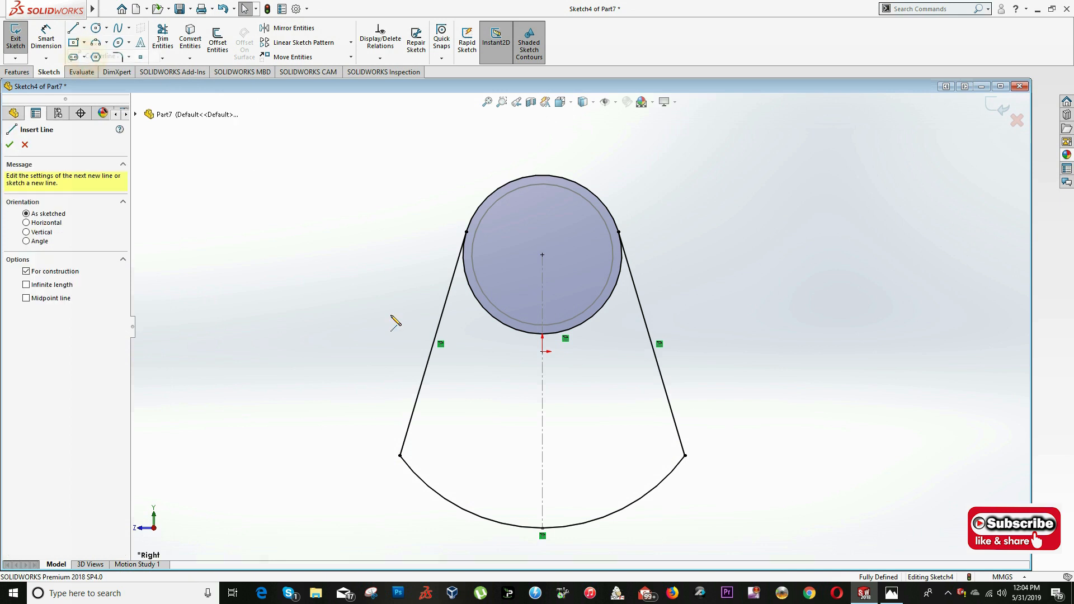
click(359, 349)
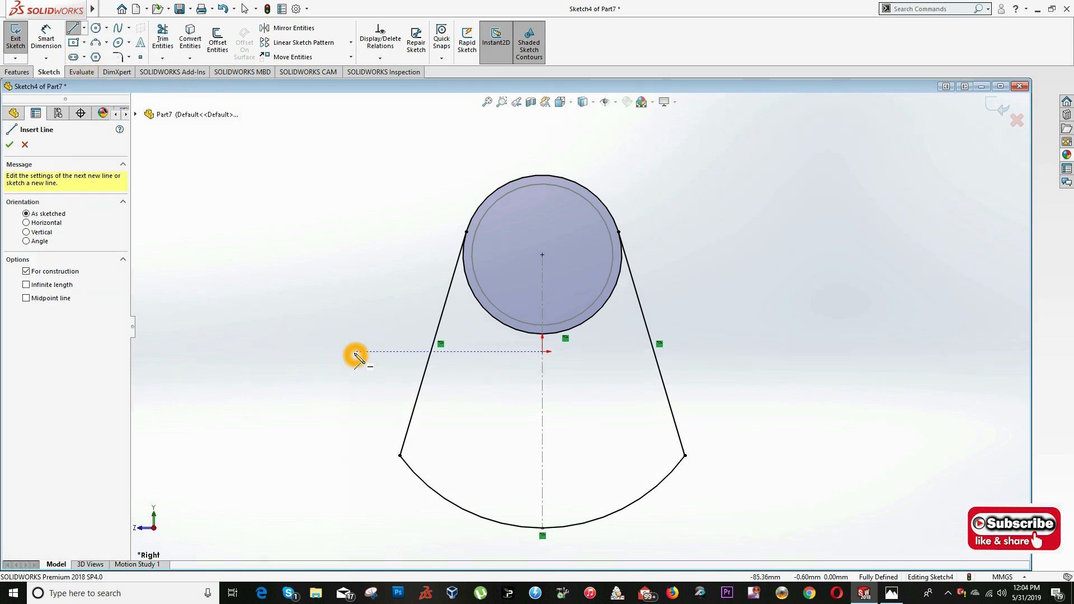
click(776, 351)
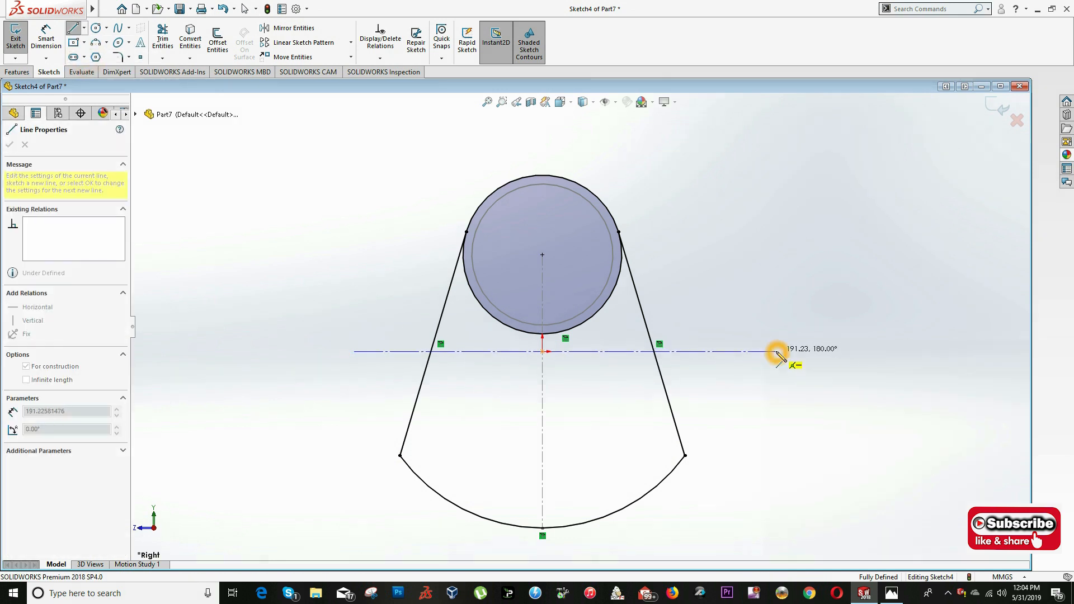
key(Escape)
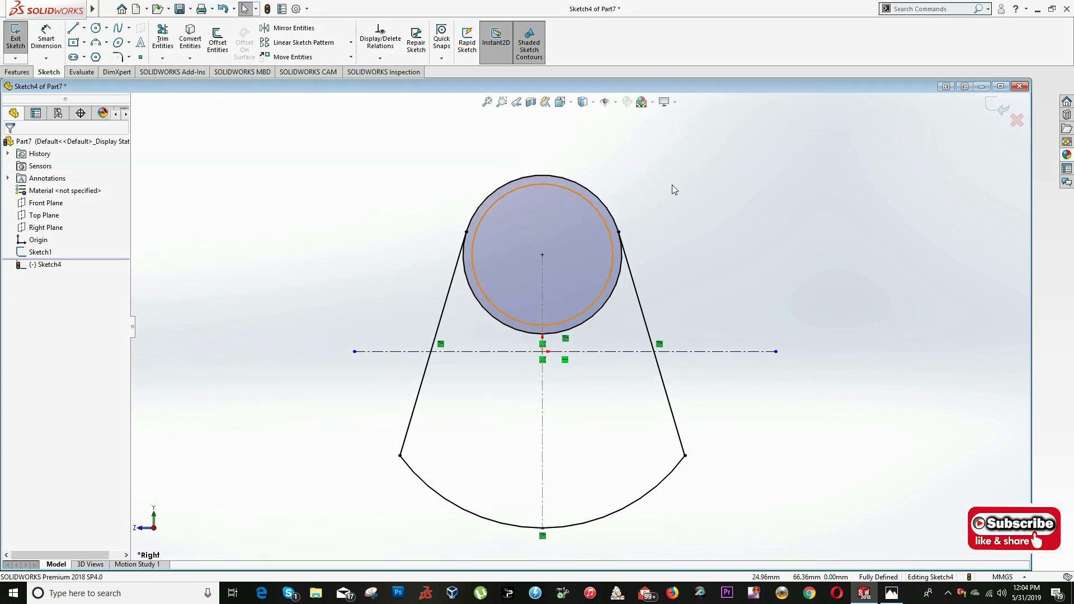
- Mirror the converted circle, both sloping lines and the arc about the horizontal centerline, keeping the originals
click(291, 29)
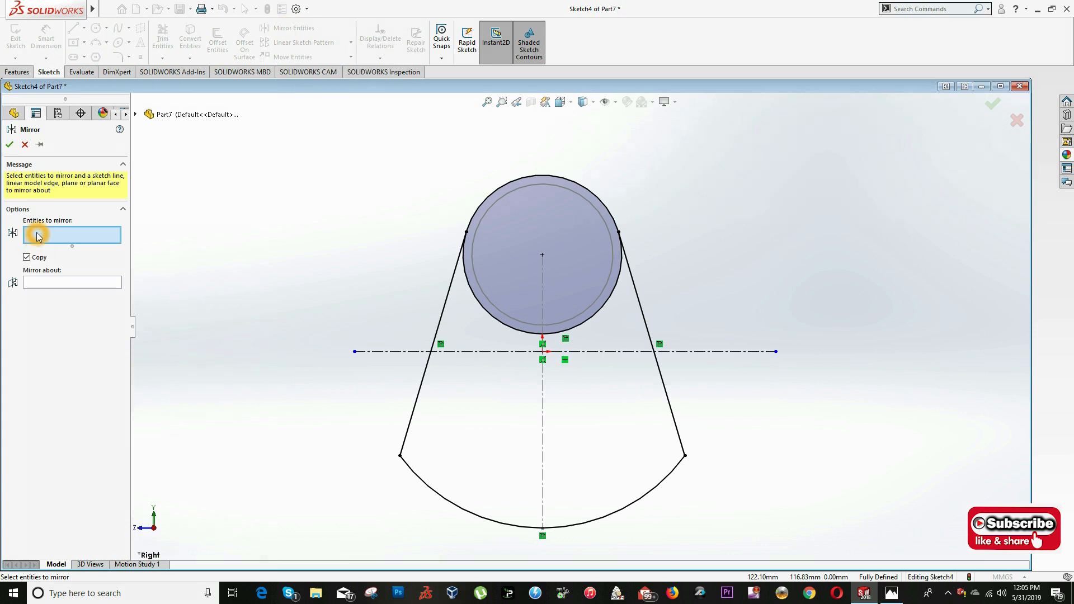
click(450, 291)
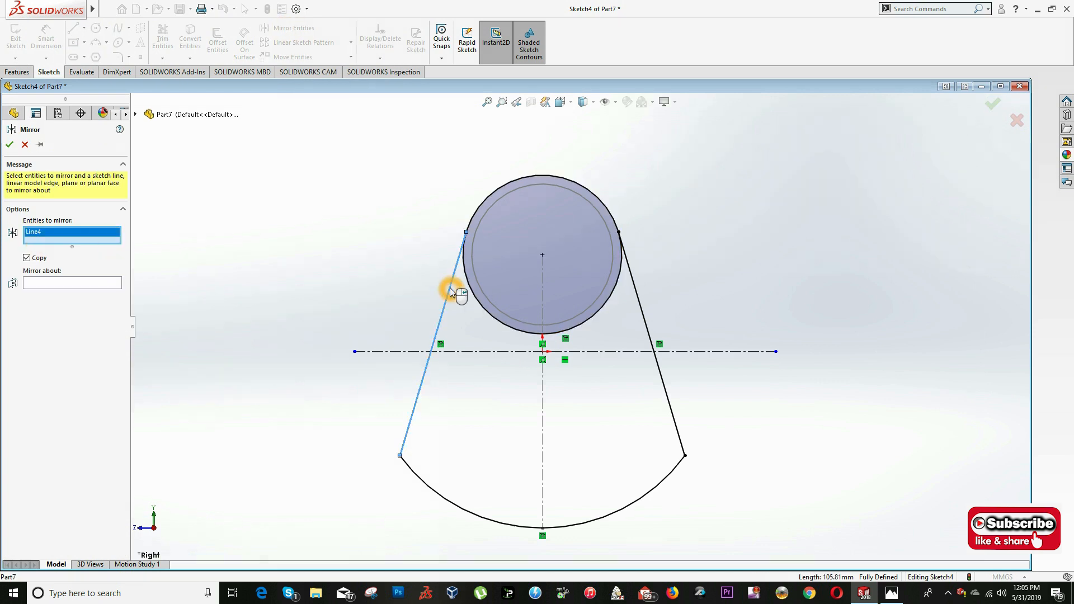
click(472, 292)
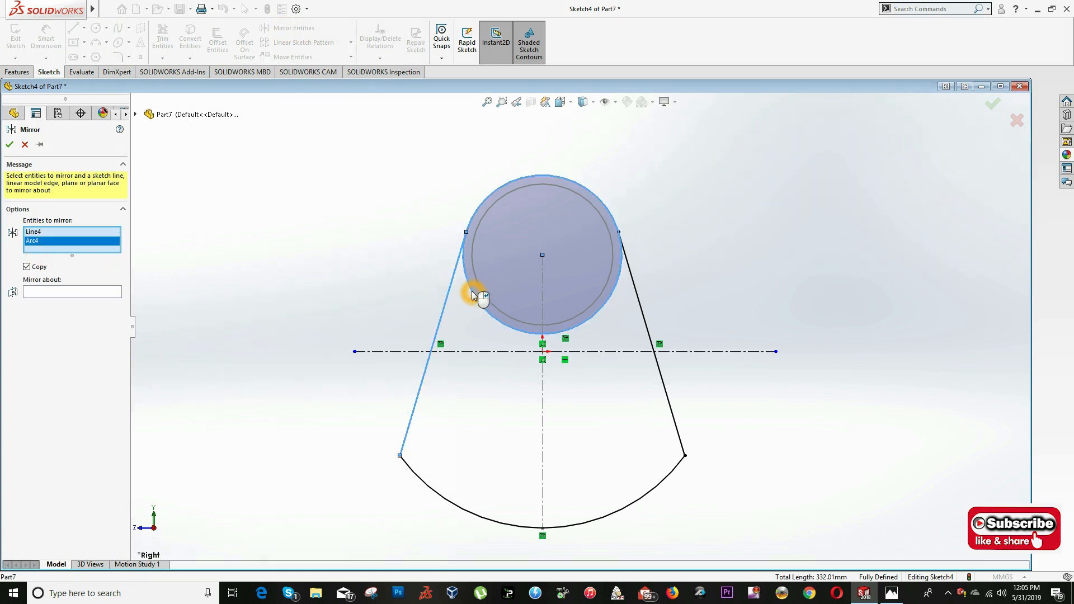
click(641, 299)
click(644, 492)
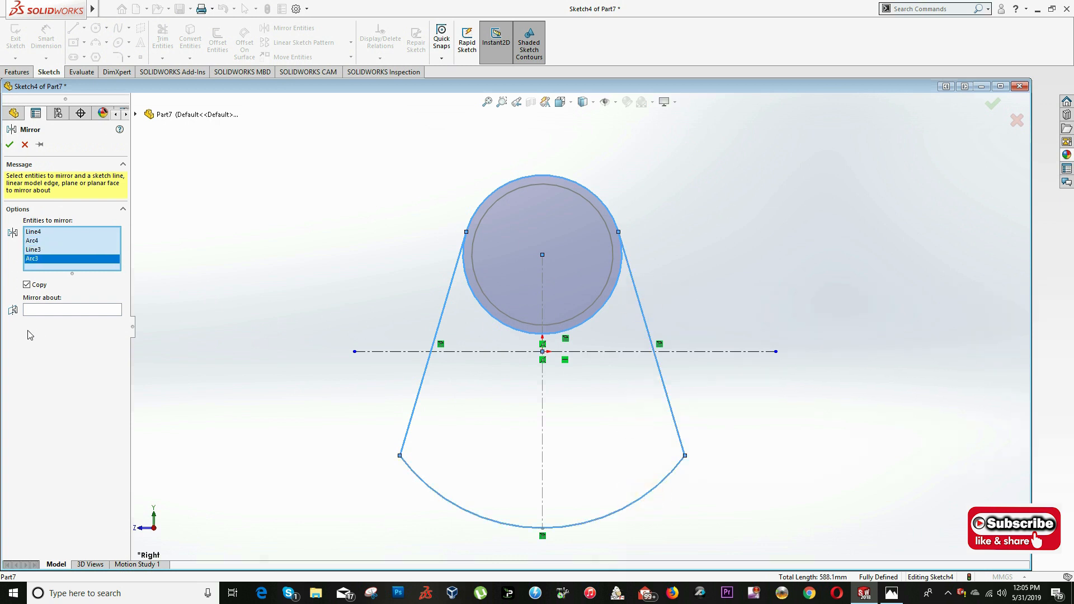
click(46, 311)
click(385, 352)
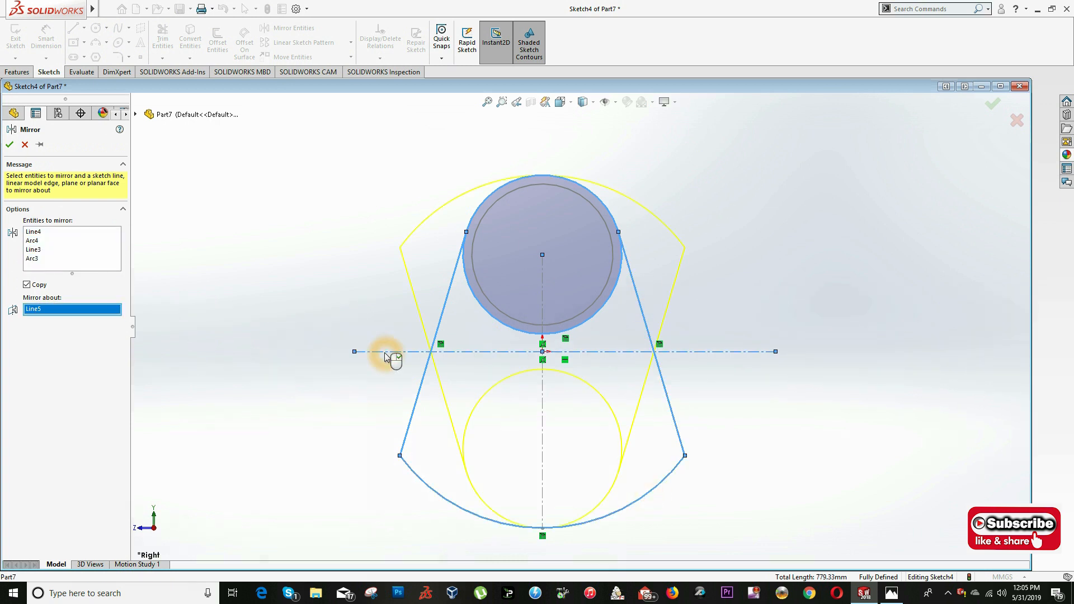
click(8, 147)
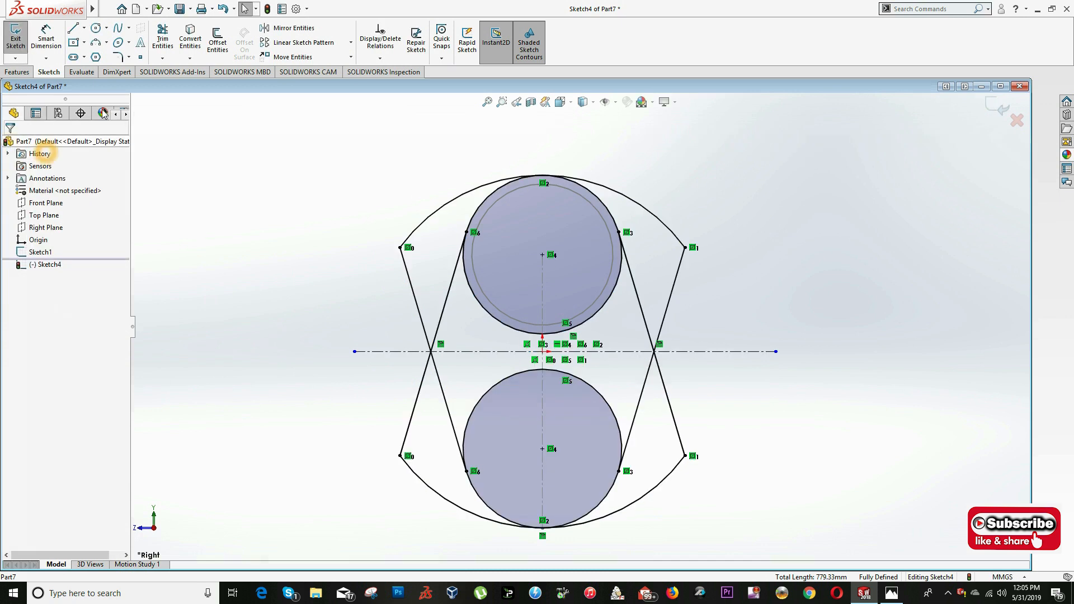
- Trim away the converted original profile, the upper circle and the mirrored circle's inner portion, leaving the mirrored web outline
click(161, 42)
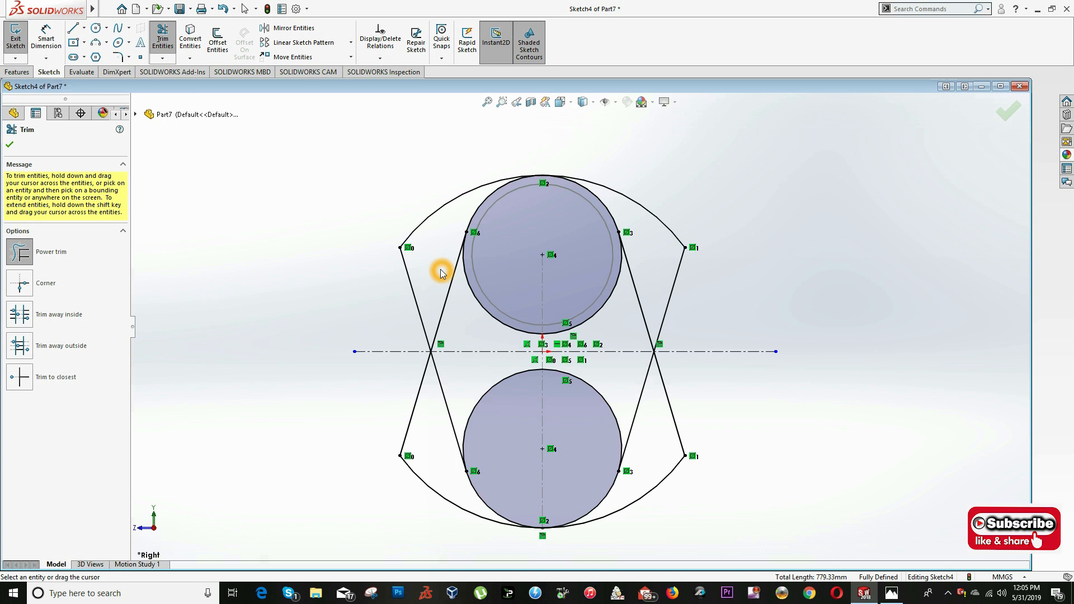
mouse_move(441, 272)
mouse_down()
mouse_move(582, 280)
mouse_move(641, 269)
mouse_up()
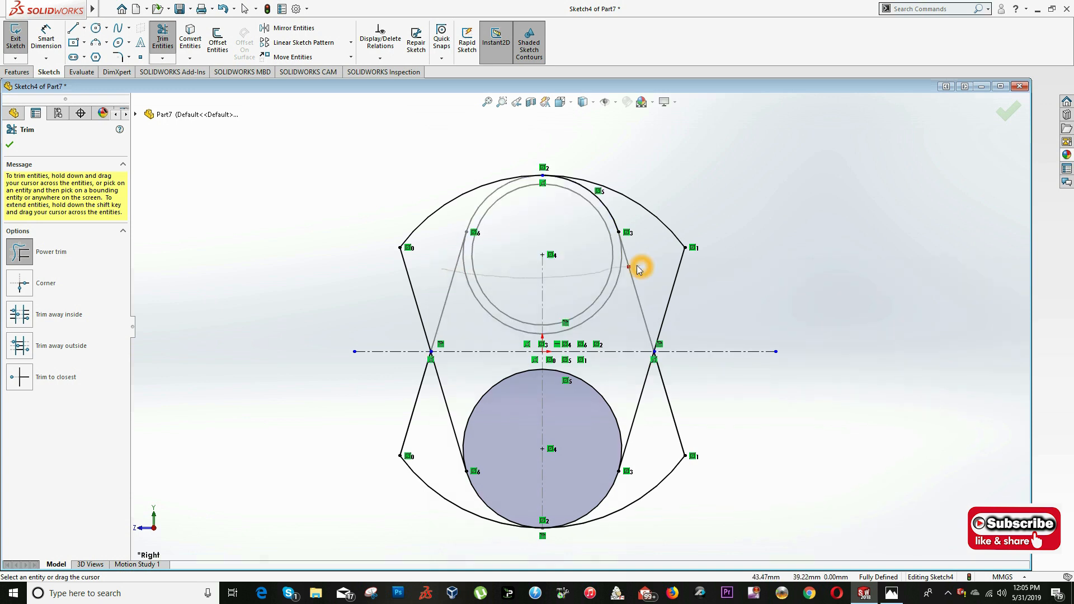
drag(689, 376, 661, 501)
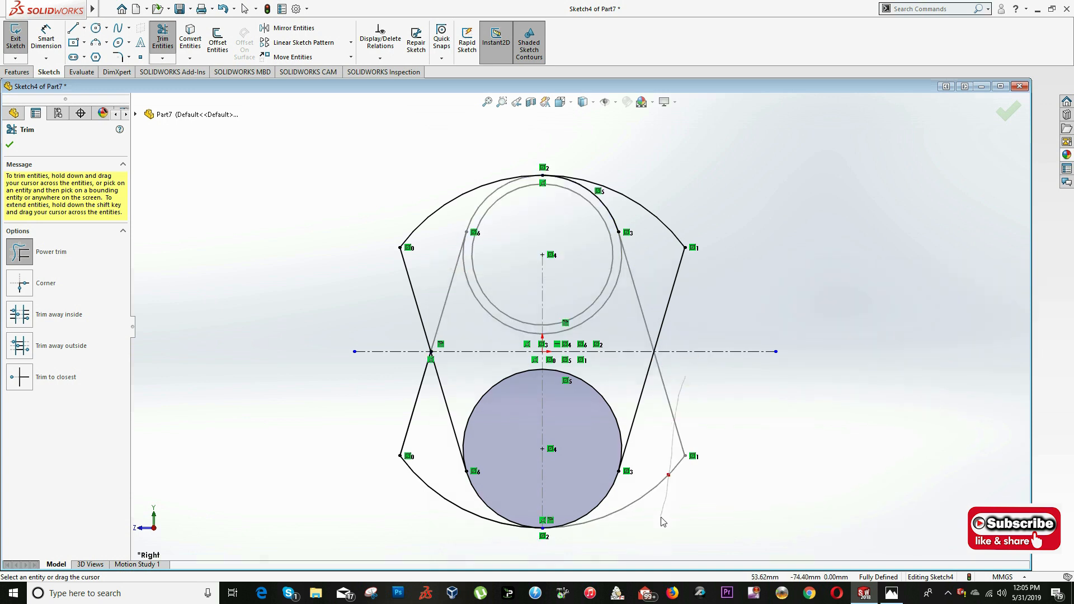
drag(456, 523, 405, 416)
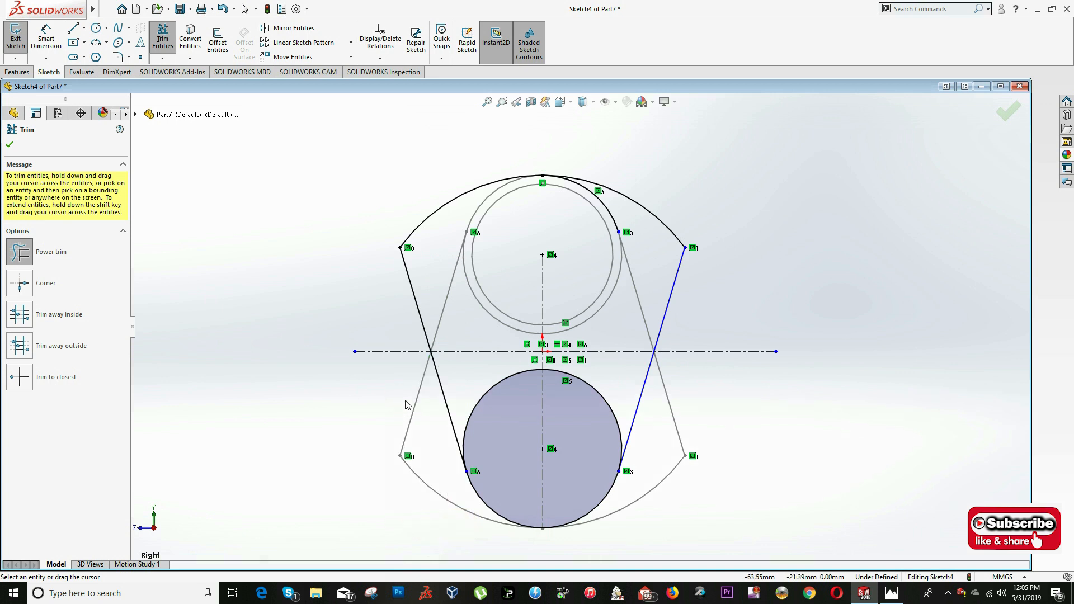
mouse_move(497, 364)
mouse_down()
mouse_move(523, 412)
mouse_move(625, 418)
mouse_up()
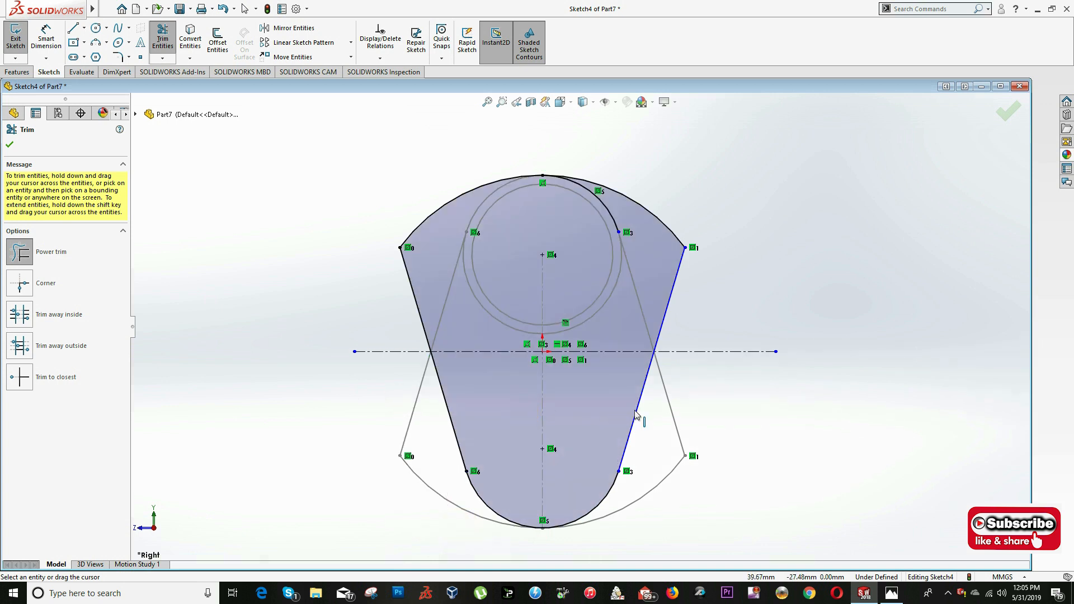
click(10, 148)
- Exit the sketch and hide the first sketch with the section A-A profile
click(1007, 111)
click(604, 261)
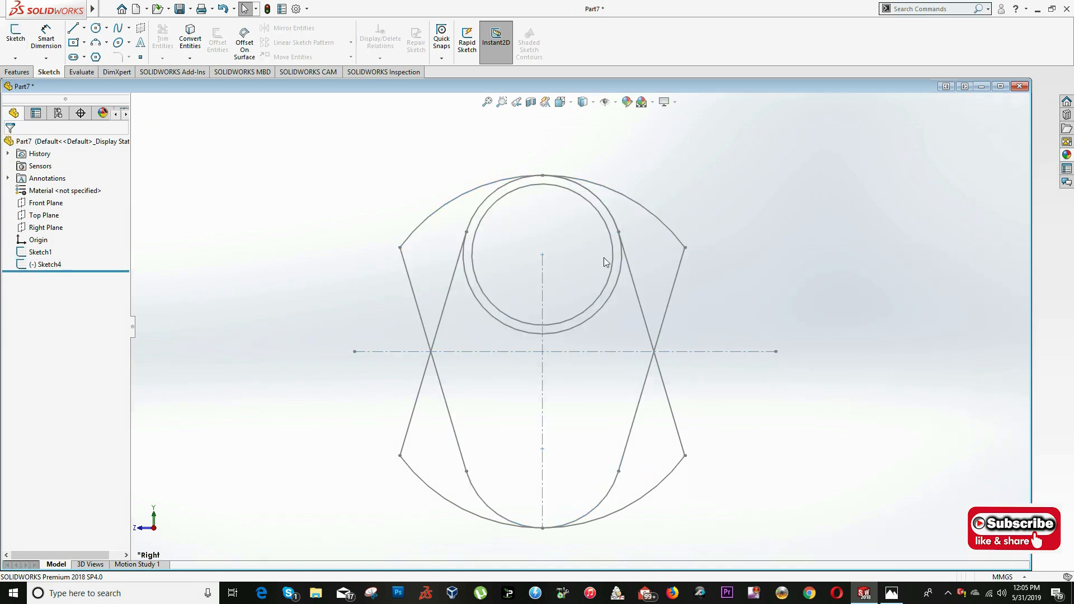
right_click(38, 252)
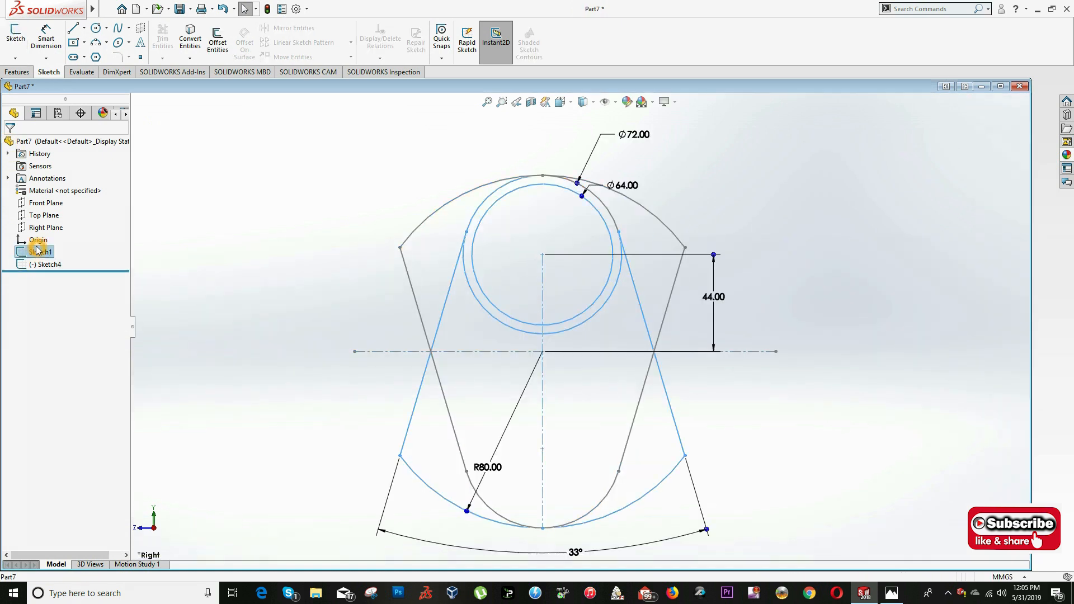
click(44, 231)
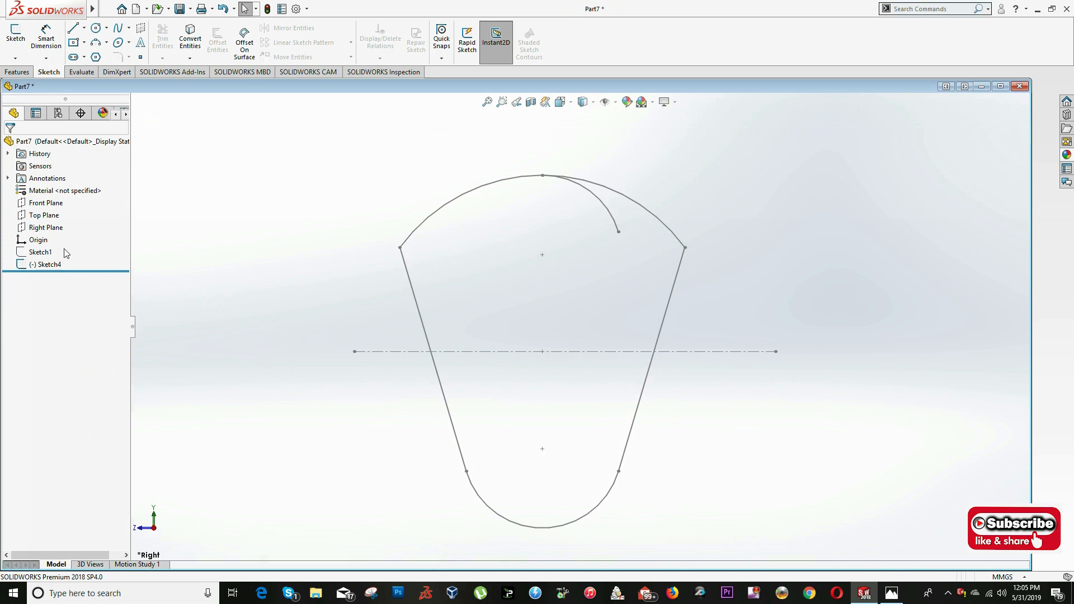
- Reopen the mirrored web sketch and trim the leftover short arc beneath the large upper arc
click(48, 264)
right_click(47, 264)
click(49, 233)
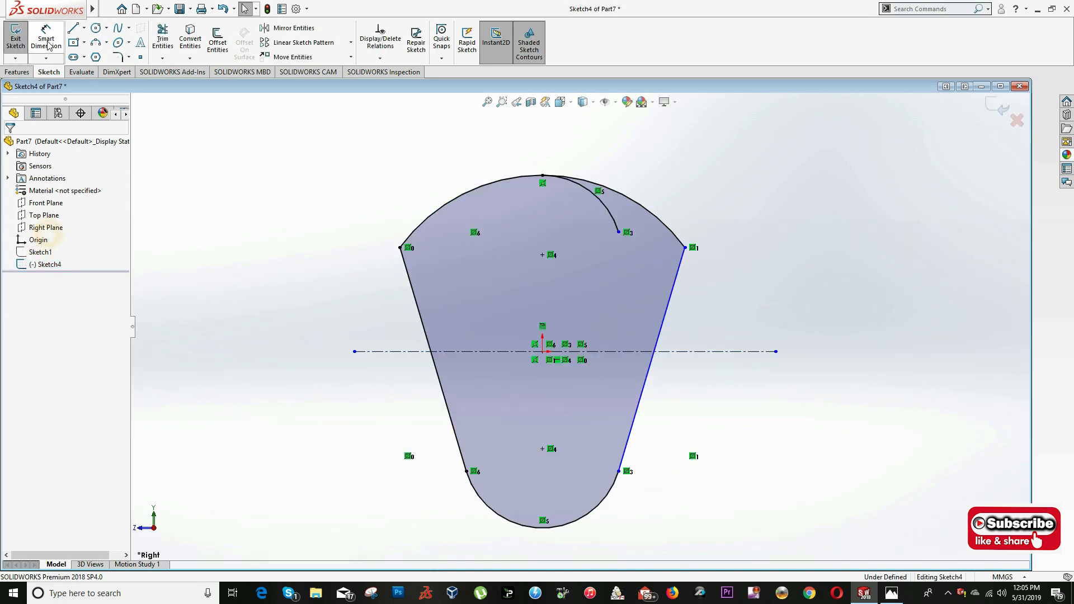
click(162, 39)
drag(625, 214, 553, 227)
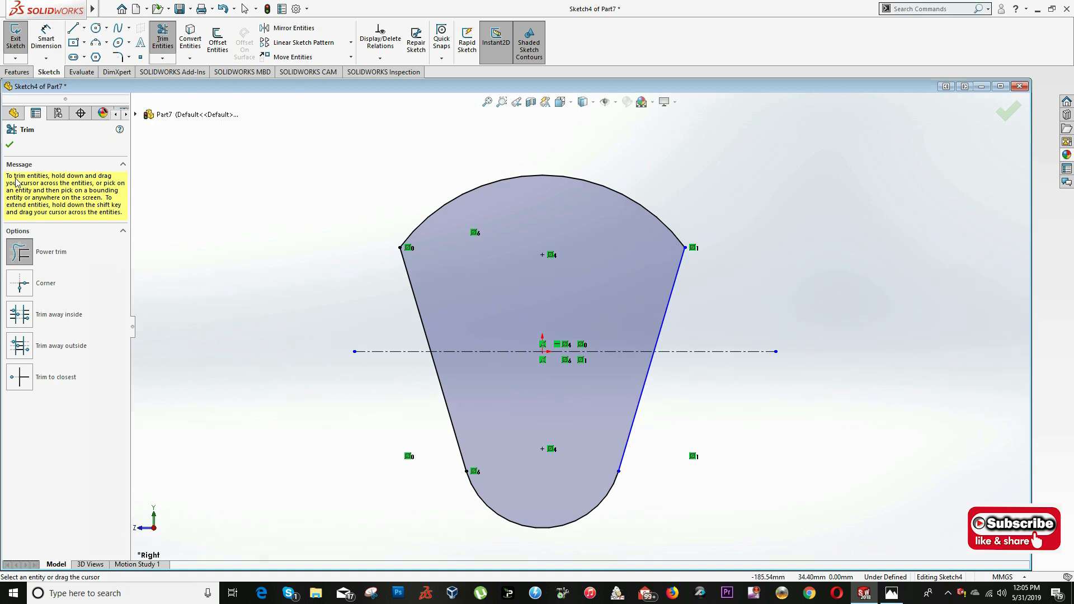
click(9, 145)
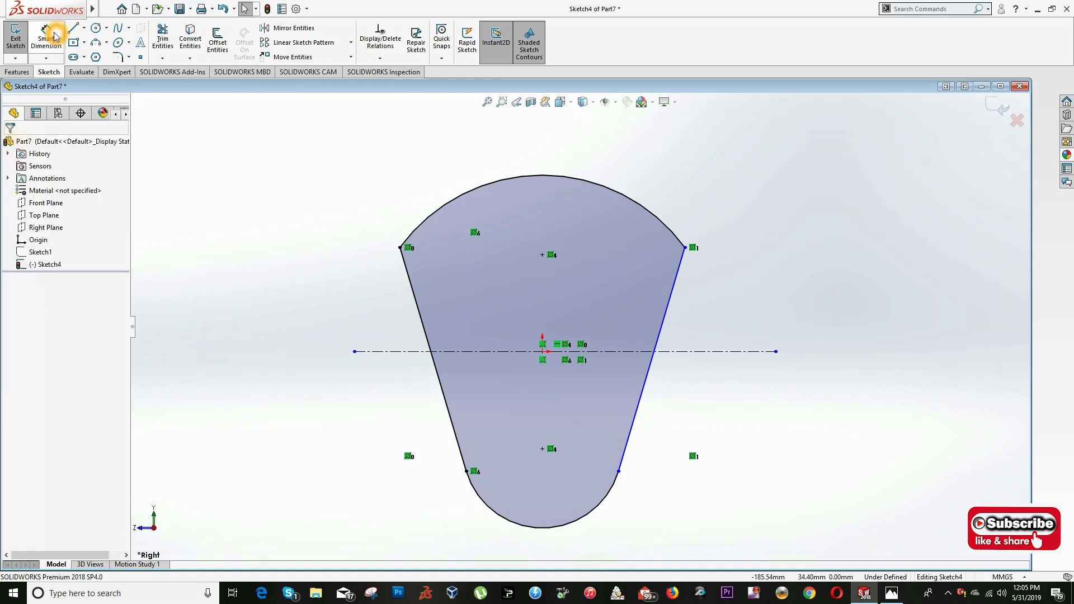
- Add an angle dimension between the two sloping lines, placed above the upper arc
click(641, 404)
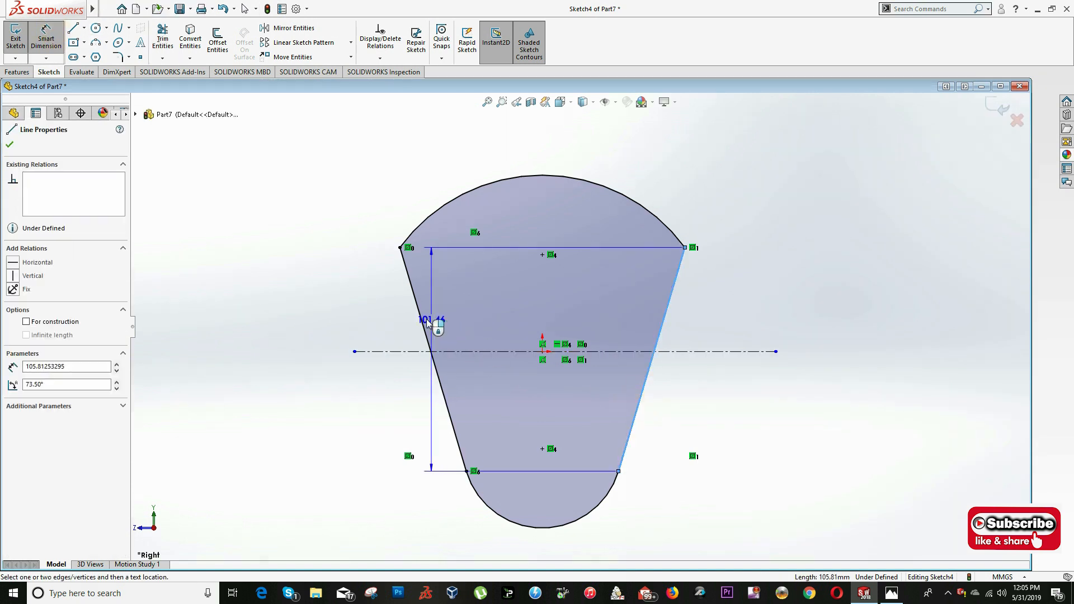
click(419, 319)
click(550, 151)
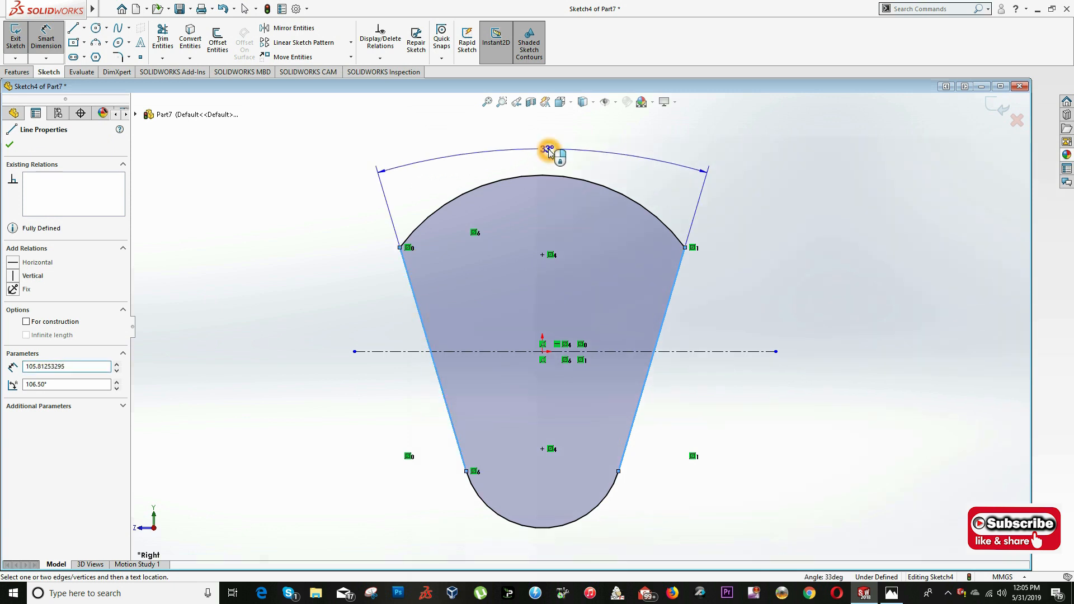
click(551, 152)
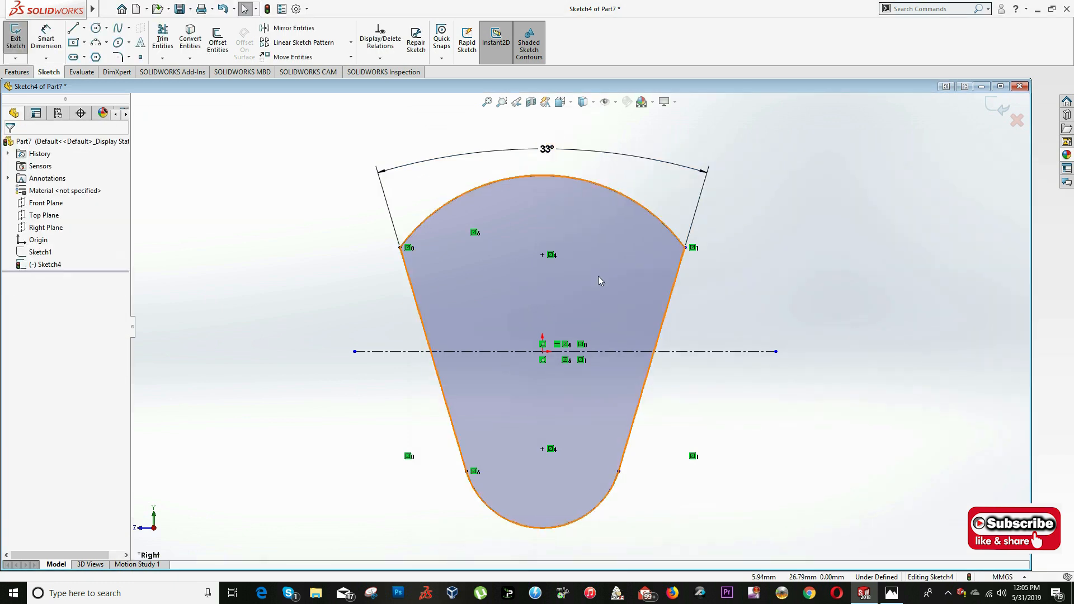
- Try to dimension the radius of the large upper arc
drag(687, 247, 690, 240)
key(s)
click(562, 254)
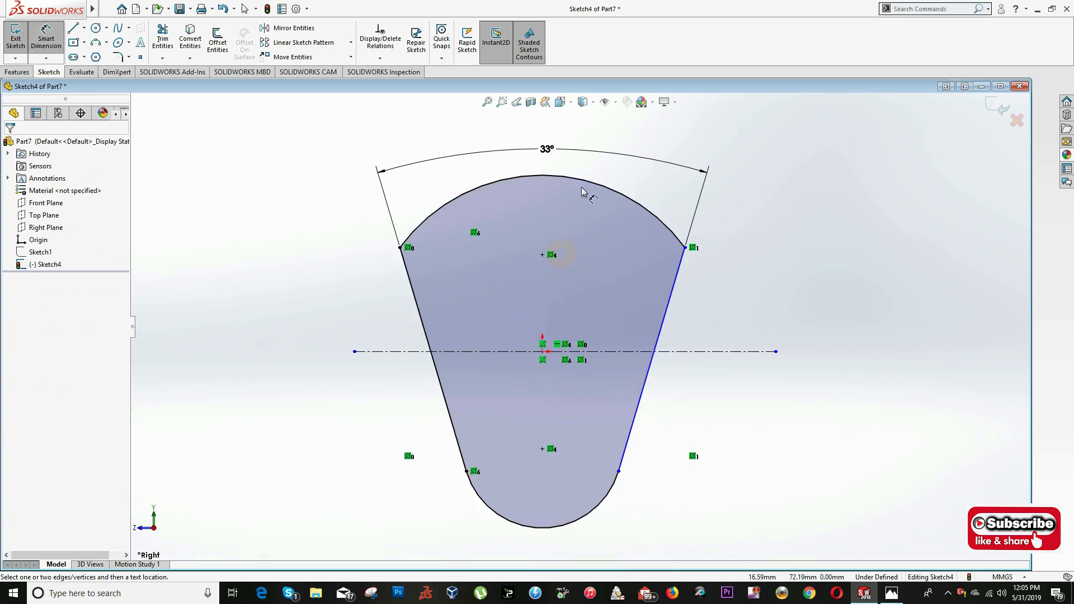
click(582, 180)
click(510, 262)
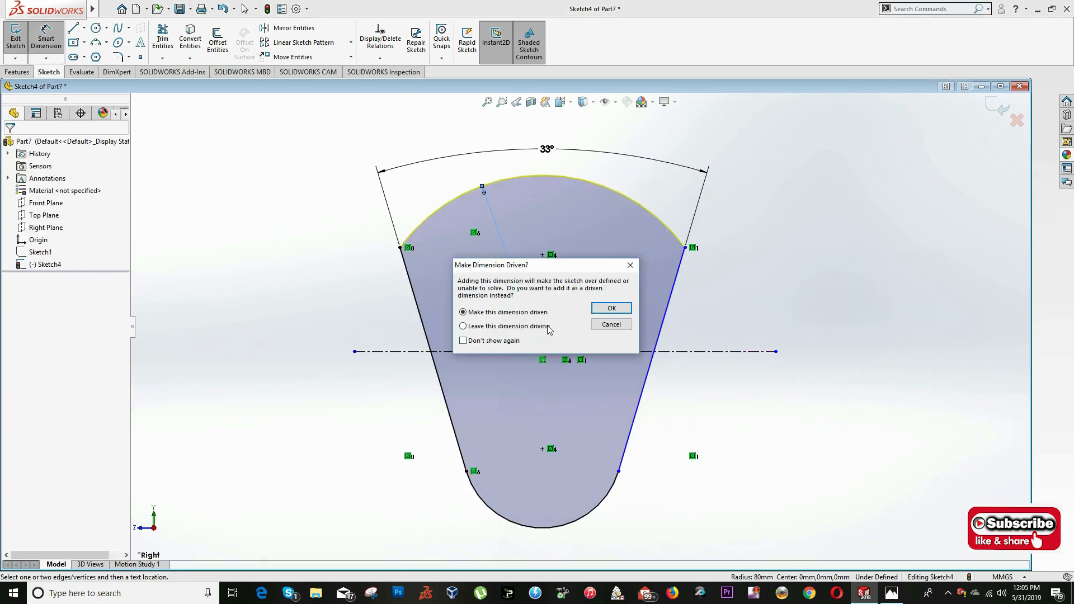
click(601, 328)
key(Escape)
- Delete the angle dimension between the two sloping lines
click(559, 129)
drag(547, 154, 541, 132)
key(Delete)
key(s)
click(567, 244)
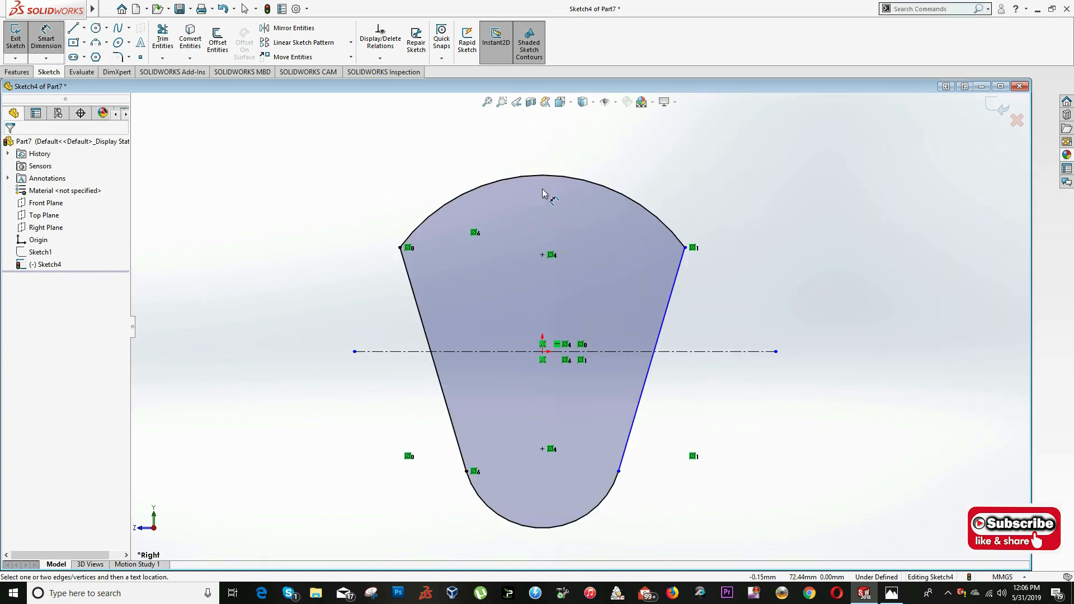
click(543, 179)
click(508, 271)
key(Escape)
key(Escape)
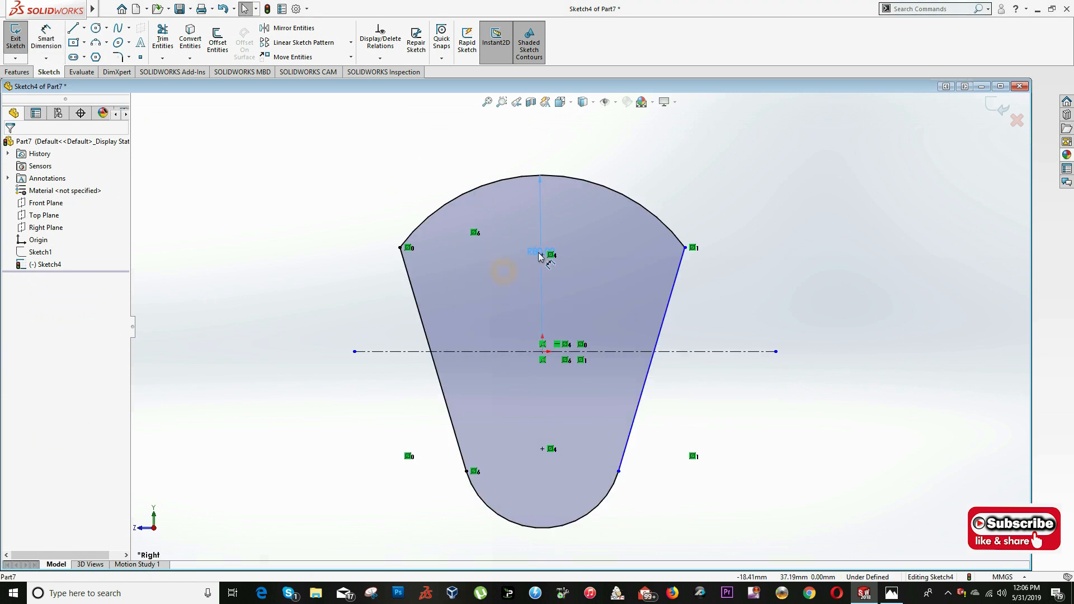
click(541, 337)
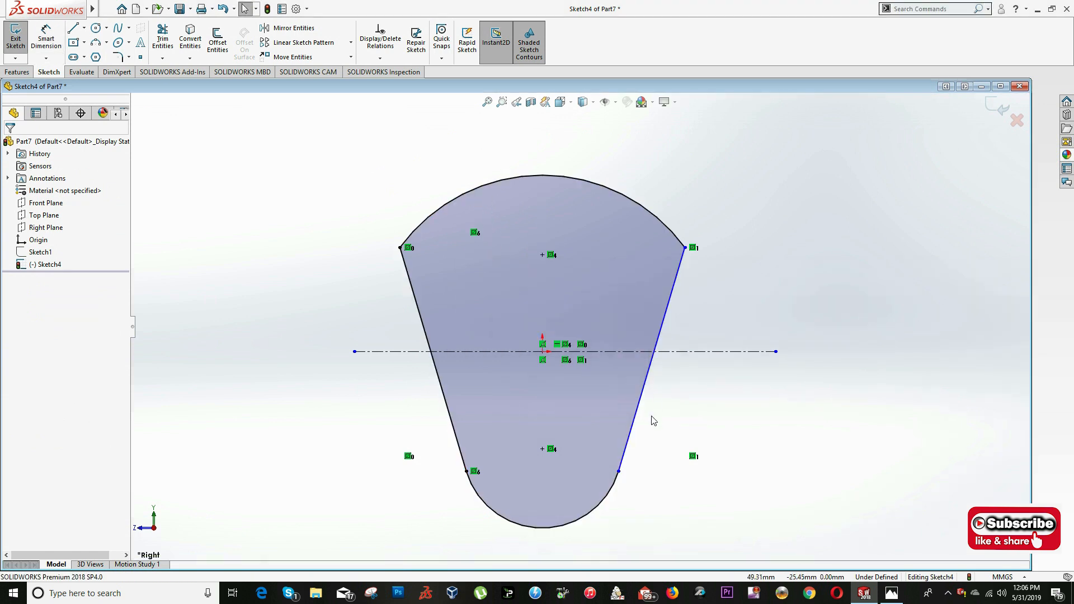
- Make the two sloping lines equal in length and test the blue line's freedom by moving its lower endpoint
click(627, 440)
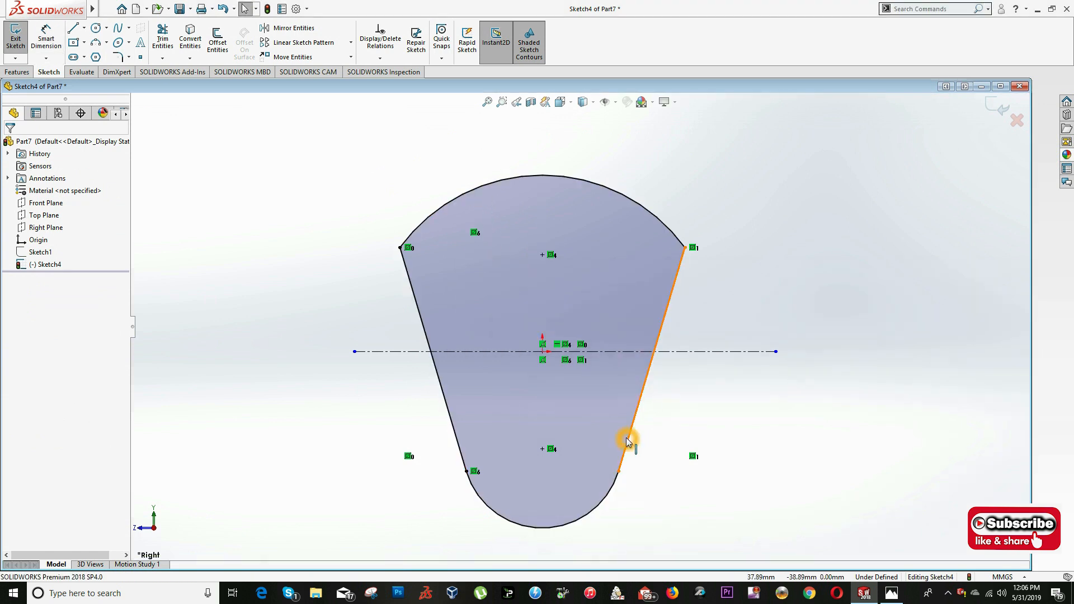
ctrl+click(461, 458)
click(578, 405)
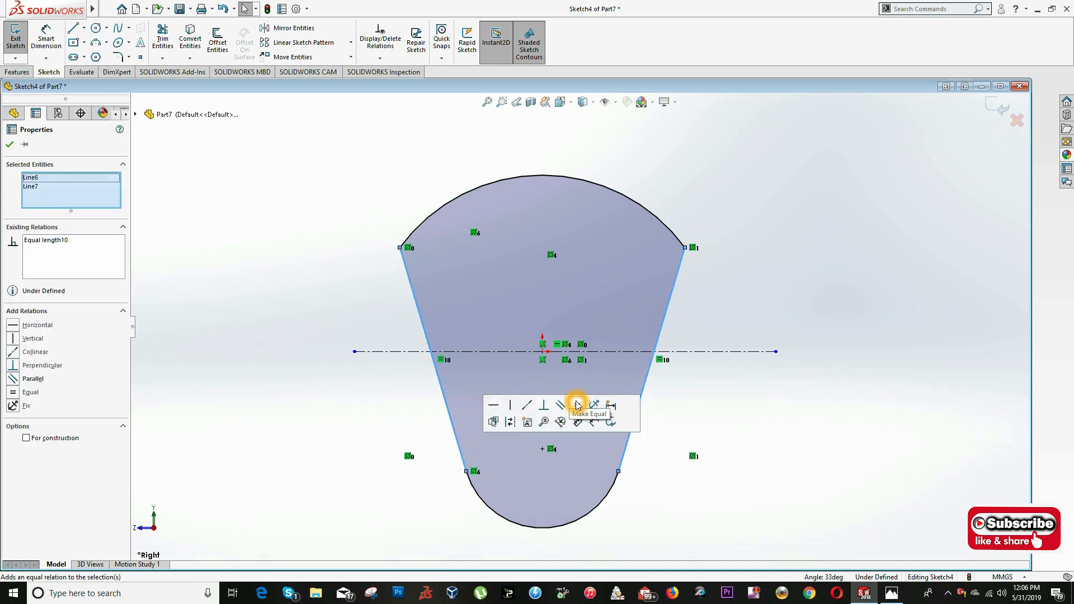
drag(618, 472, 616, 417)
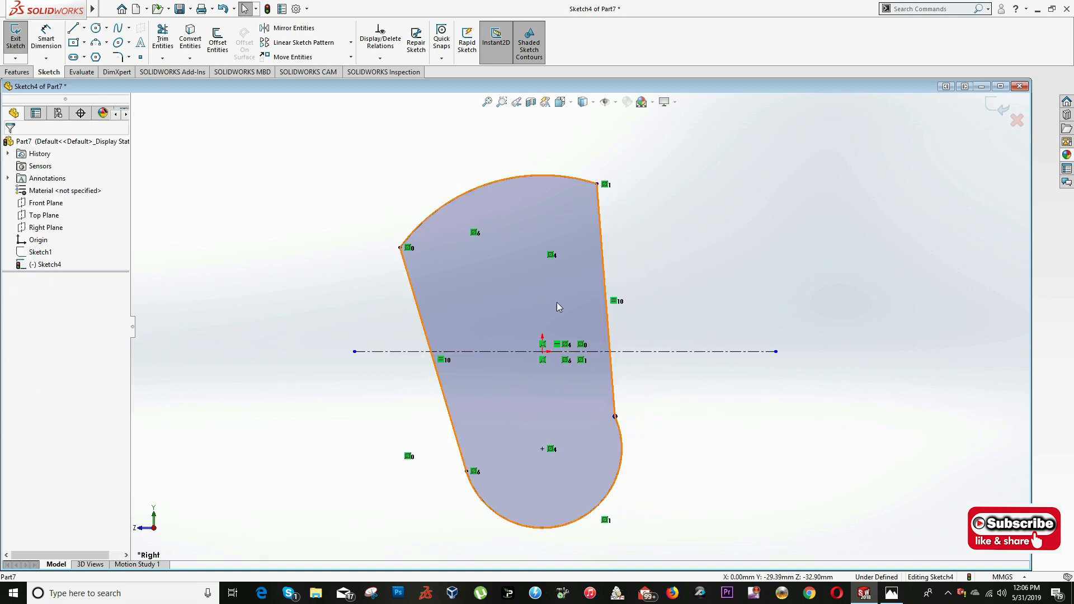
- Make the displaced sloping line tangent to the lower arc
click(613, 391)
ctrl+click(619, 432)
click(649, 383)
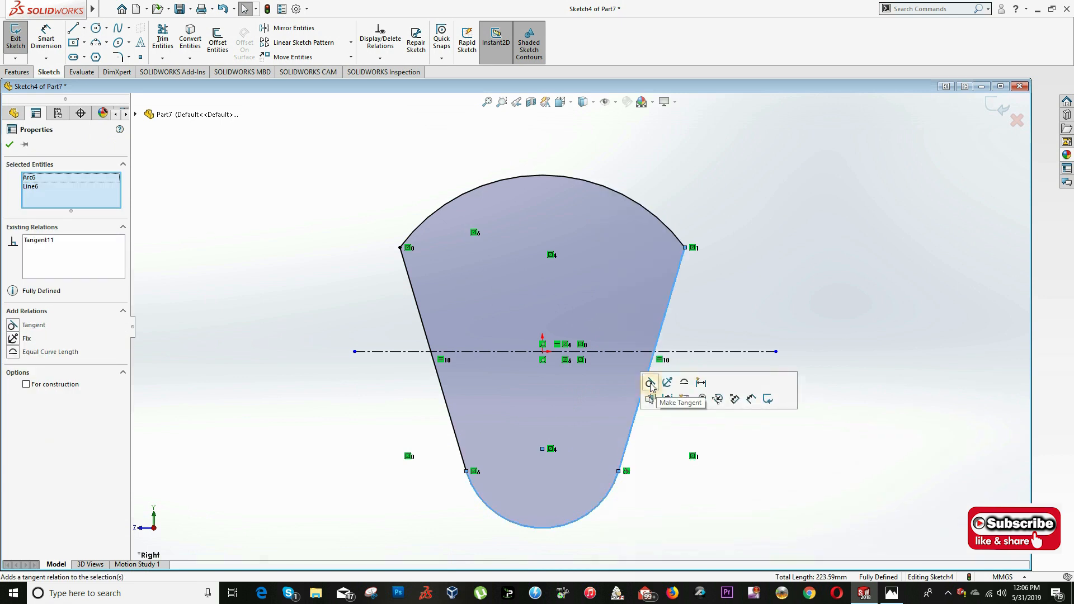
click(767, 309)
click(813, 294)
click(643, 366)
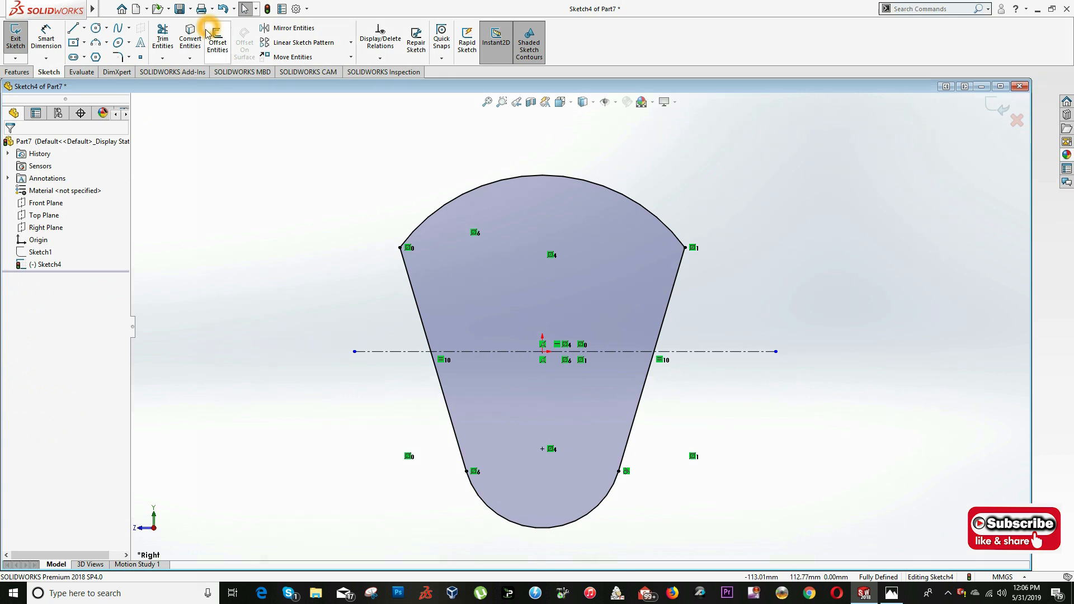
- Check section B-B in the drawing and draw two concentric circles at the origin, about 51 mm and 84 mm in diameter
key(alt+Tab)
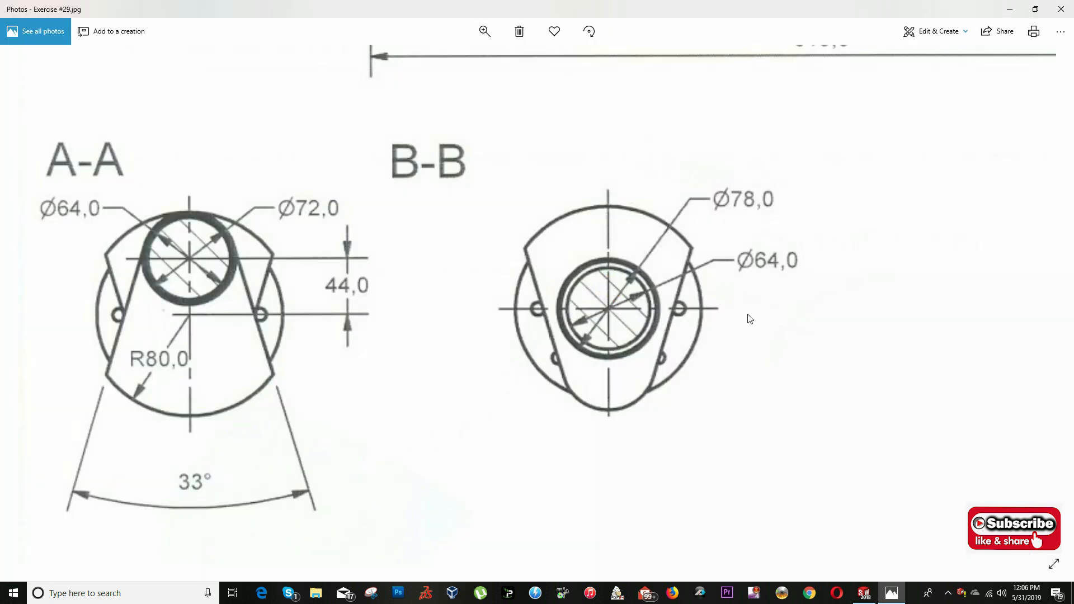
key(alt+Tab)
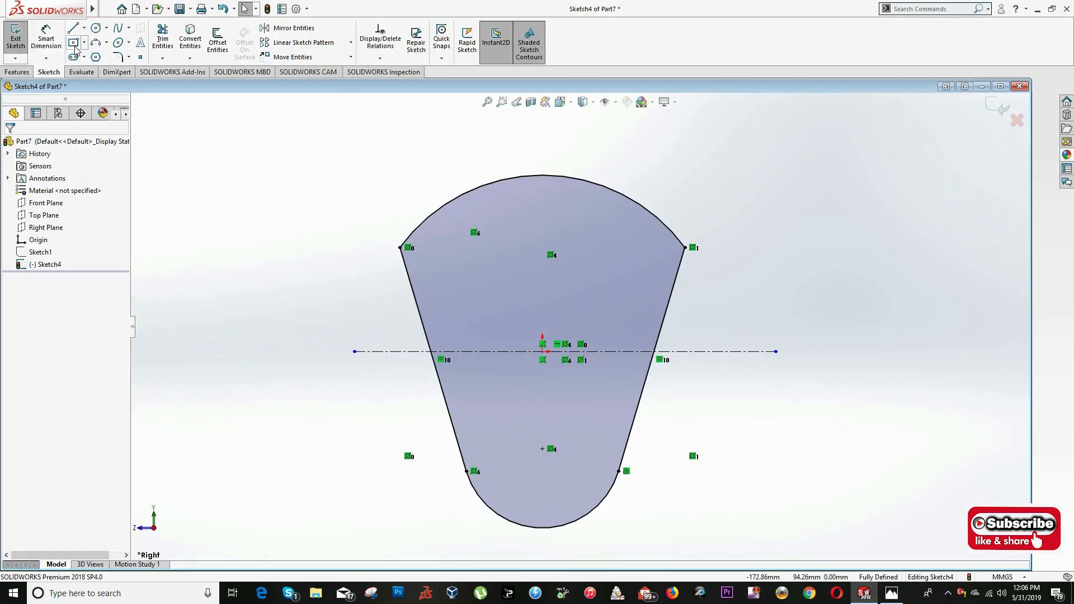
click(95, 28)
click(553, 344)
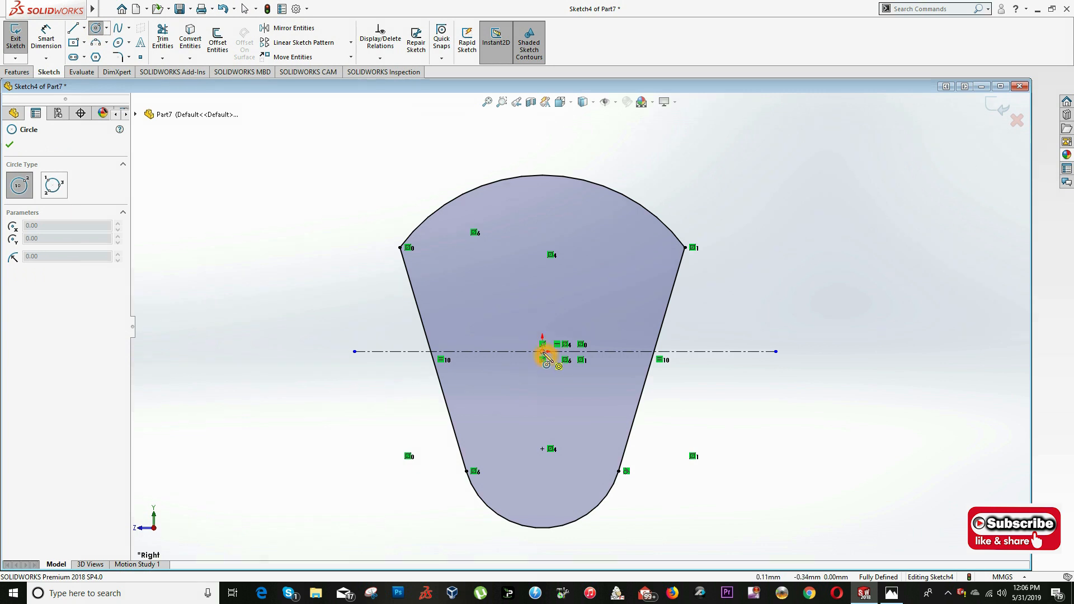
click(532, 407)
key(Escape)
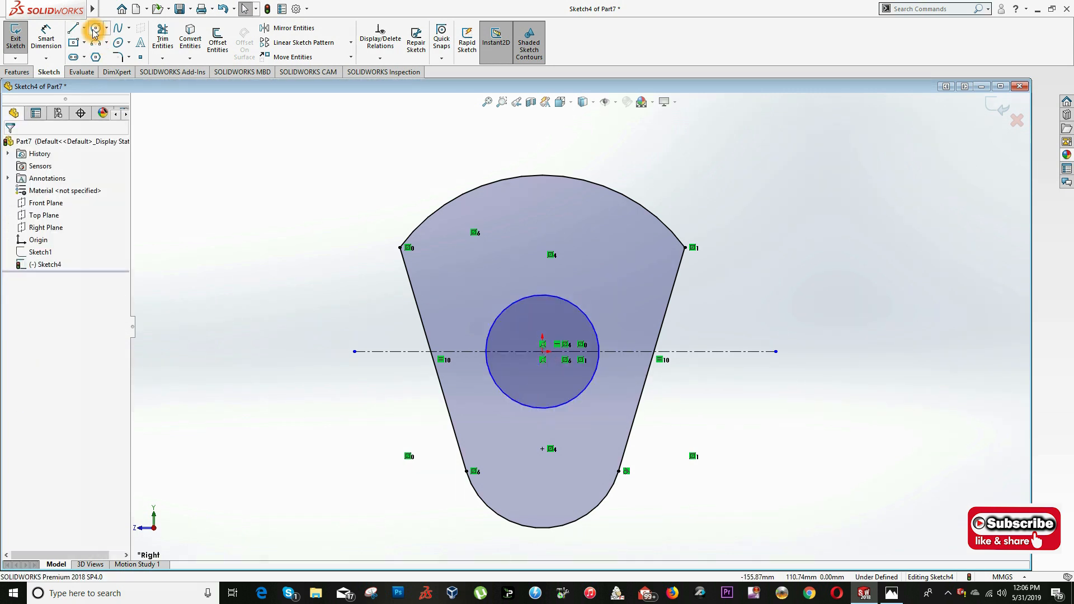
click(95, 27)
click(543, 352)
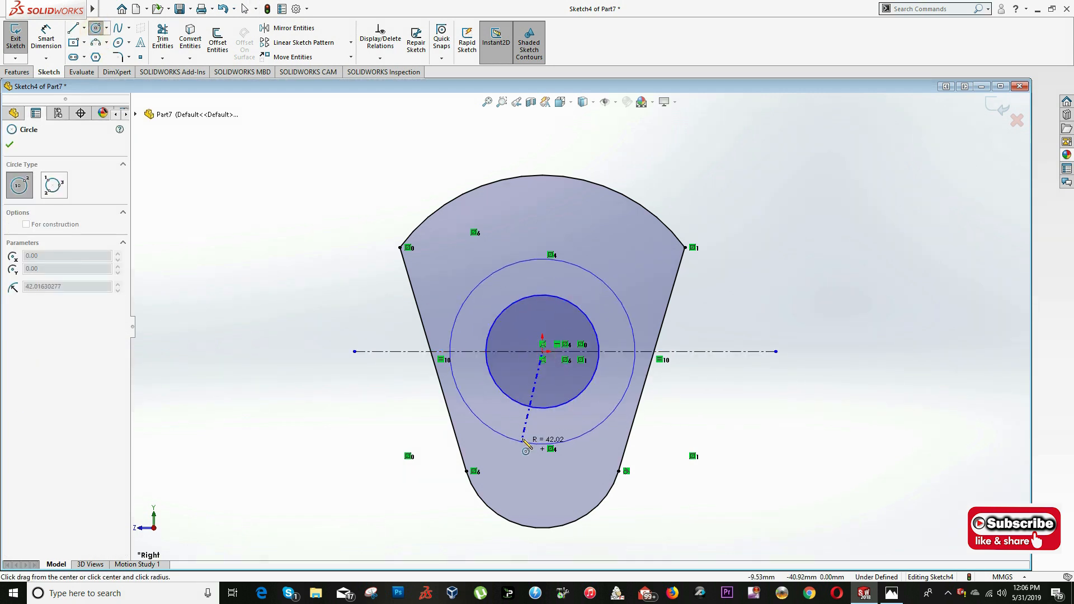
click(509, 438)
key(Escape)
- Dimension the inner circle's diameter as 64 mm, following section B-B in the drawing
click(48, 43)
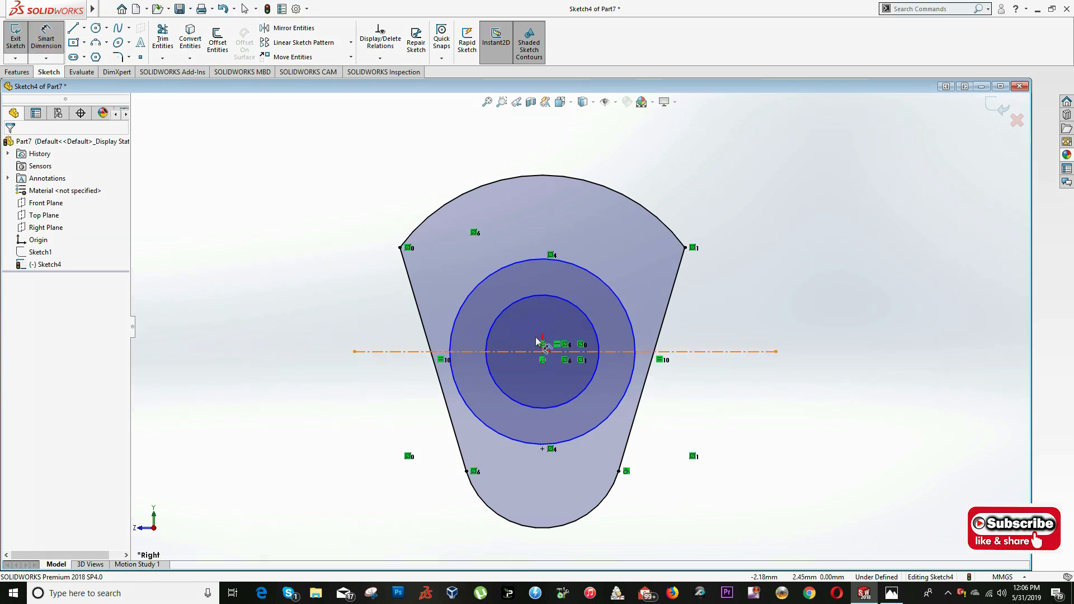
key(alt+Tab)
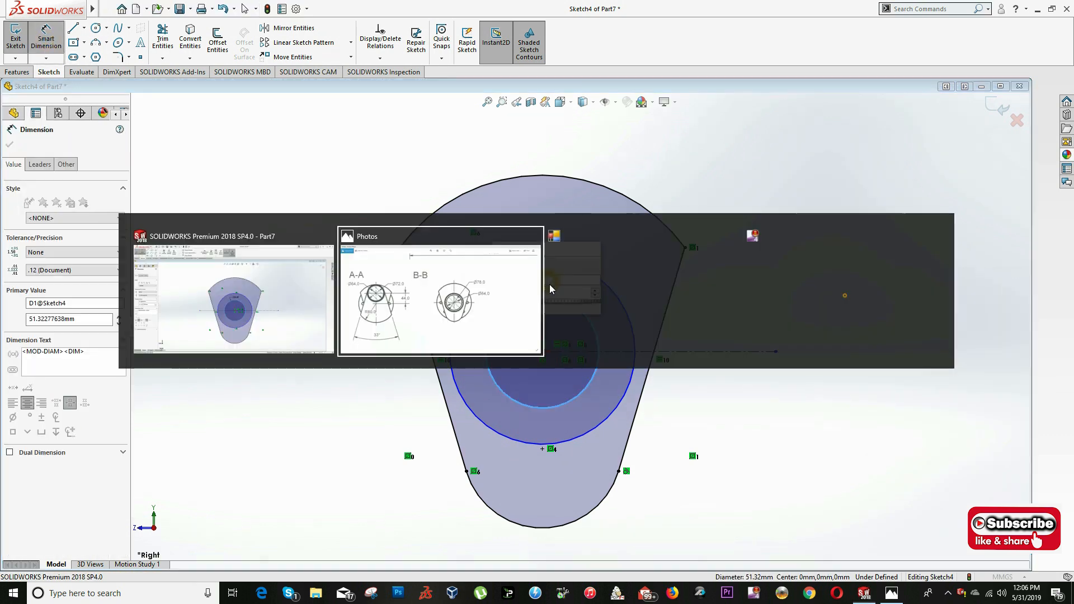
click(549, 284)
key(alt+Tab)
text(54)
key(Return)
key(Escape)
- Dimension the outer circle's diameter as 78 mm
key(s)
click(526, 264)
click(526, 263)
click(526, 235)
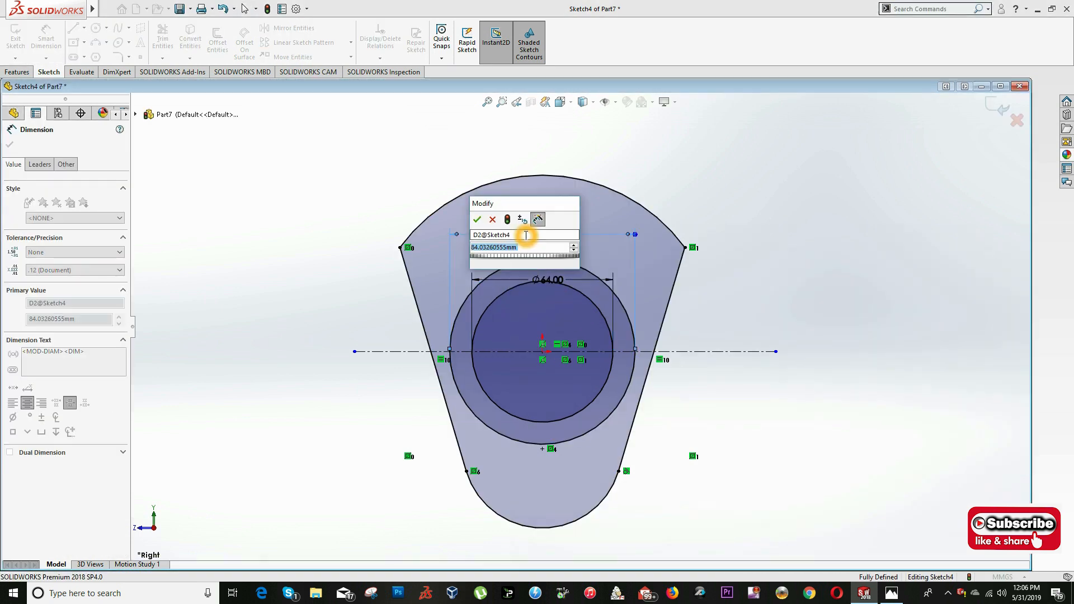
key(Return)
key(Escape)
- Recheck section B-B in the drawing and exit the completed sketch
key(alt+Tab)
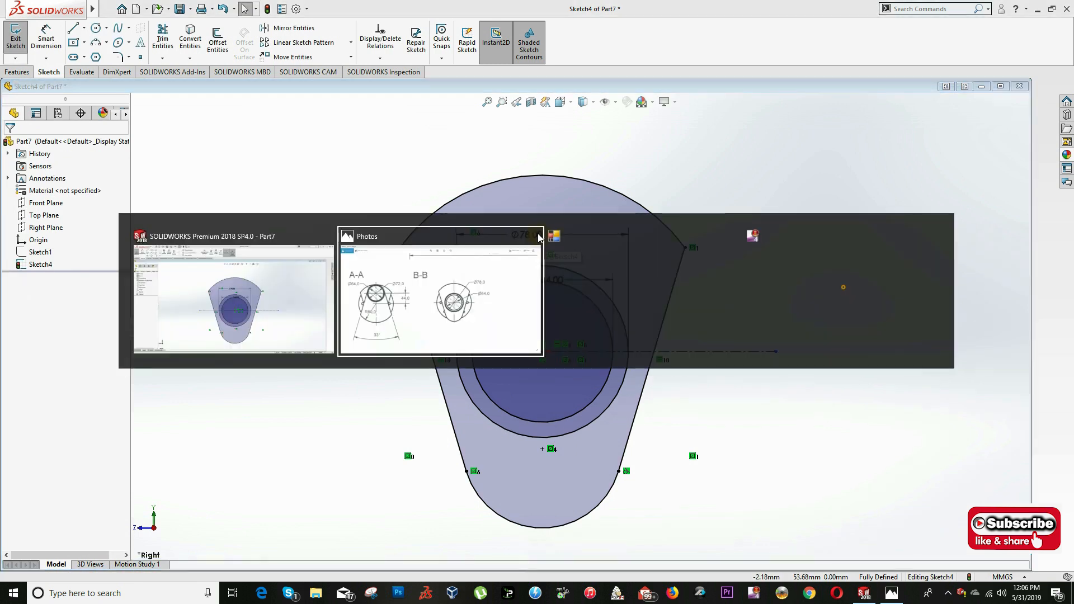
key(alt+Tab)
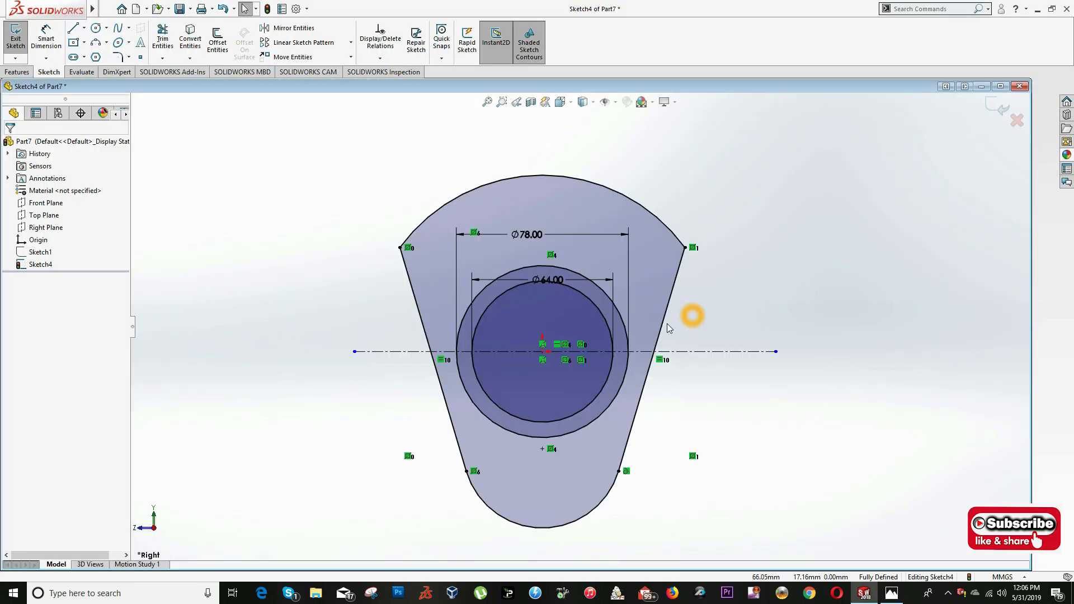
key(f)
click(998, 106)
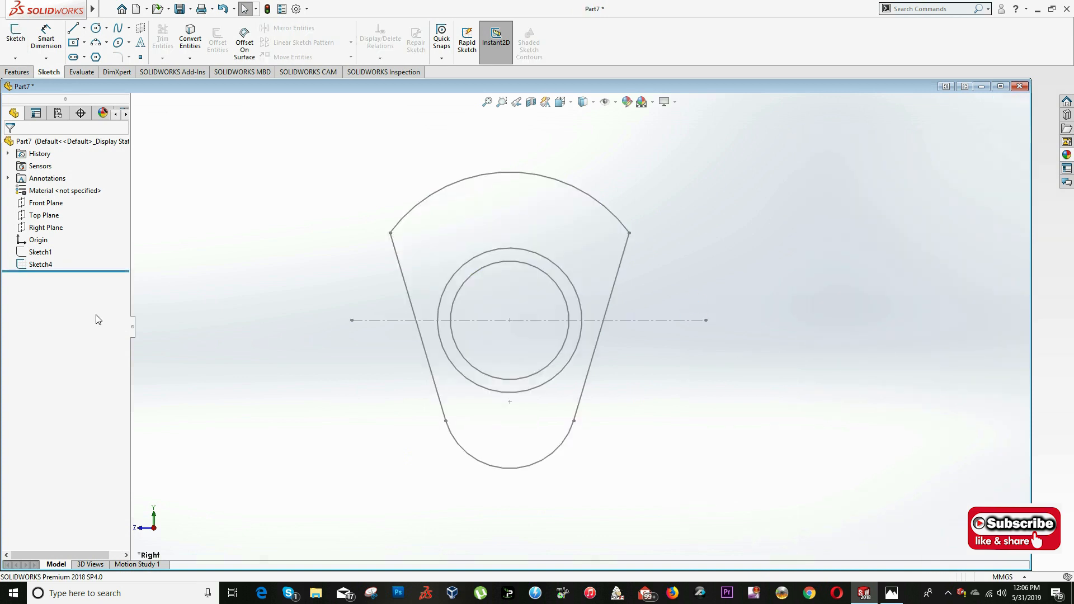
- Review the section A-A sketch and hide the finished section B-B sketch
click(41, 253)
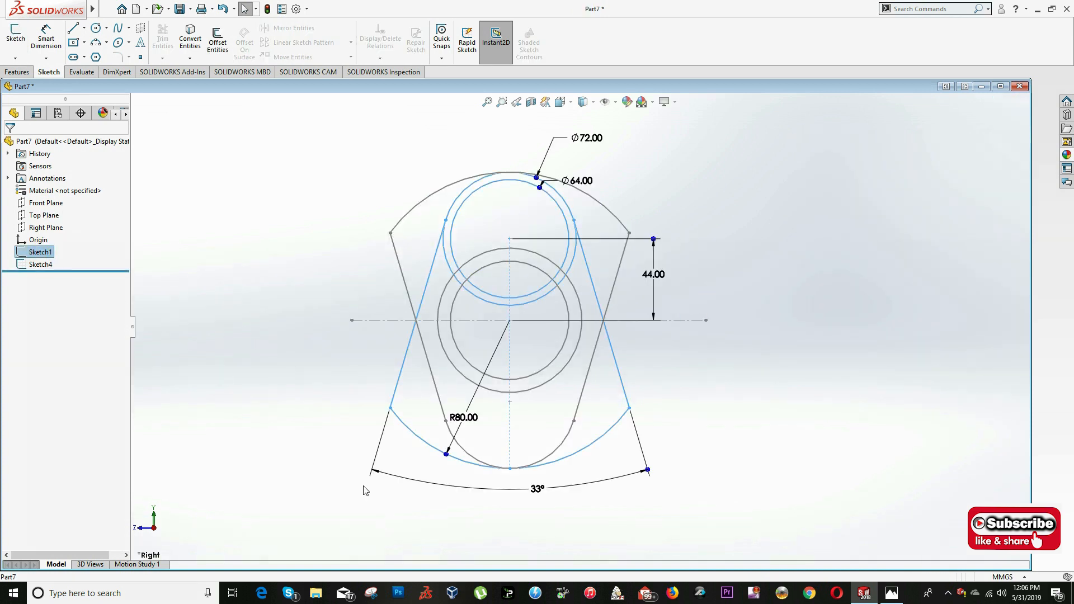
key(Escape)
right_click(36, 269)
click(36, 264)
right_click(37, 265)
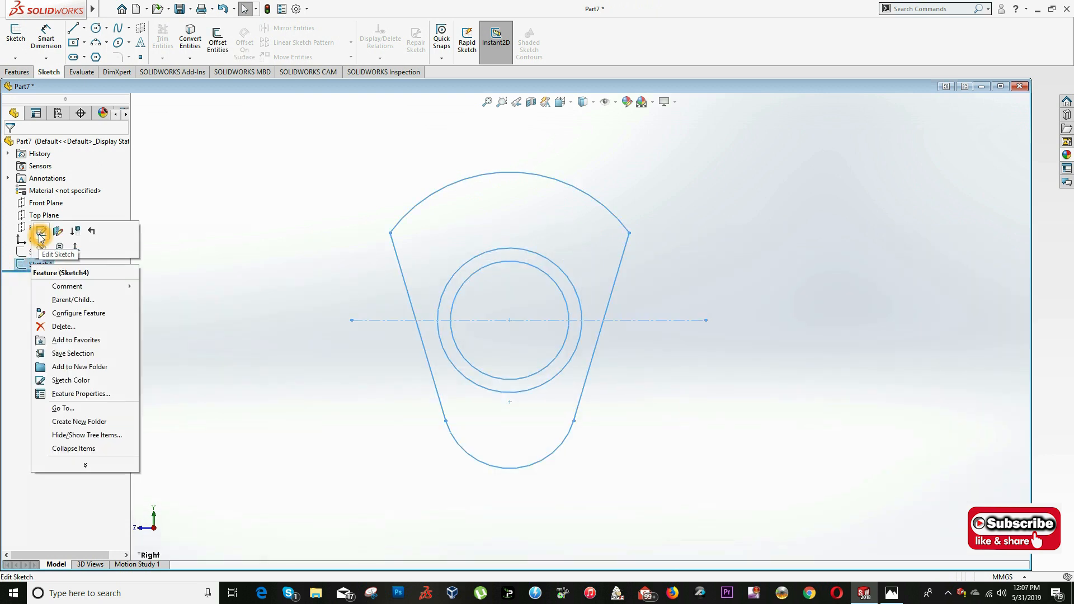
click(40, 252)
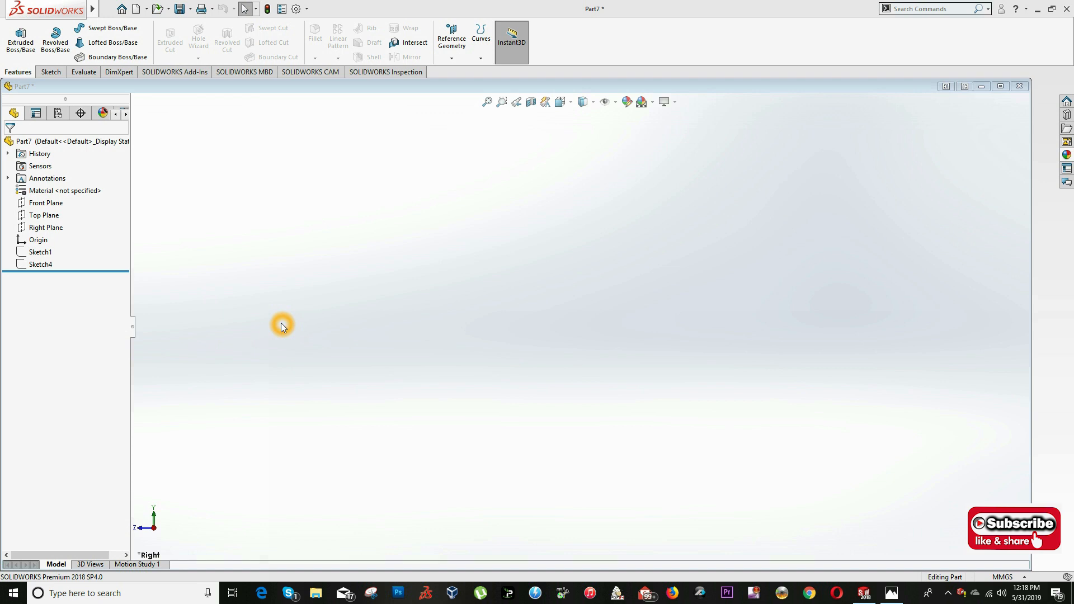
- Switch to the Exercise #29 drawing and examine the end flange's diameters and thickness alongside sections A-A and B-B
key(alt+Tab)
key(alt+Tab)
key(alt+Tab)
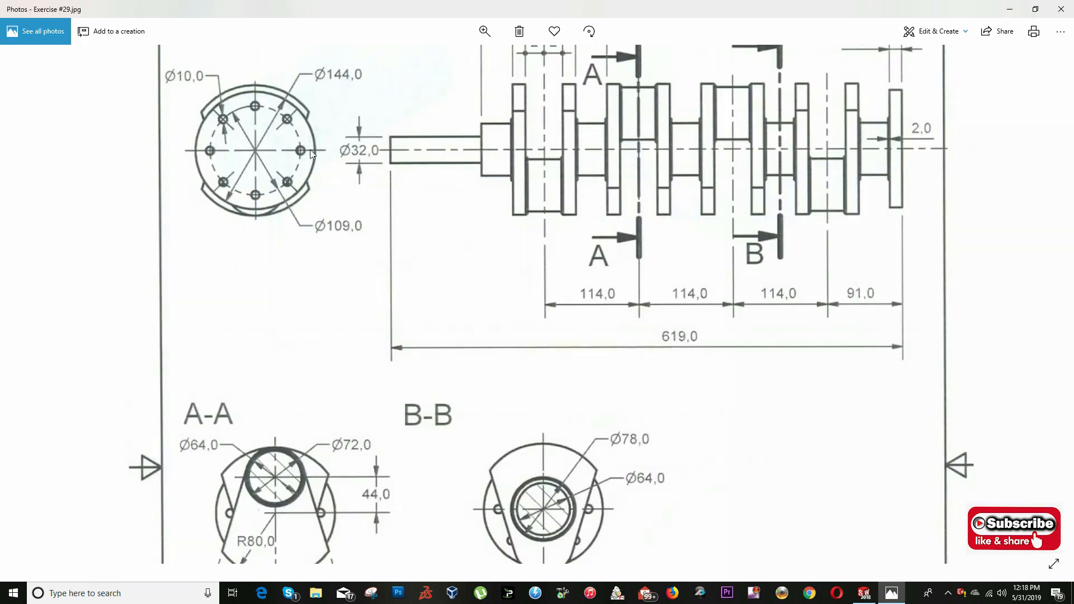
scroll(310, 145, up, 3)
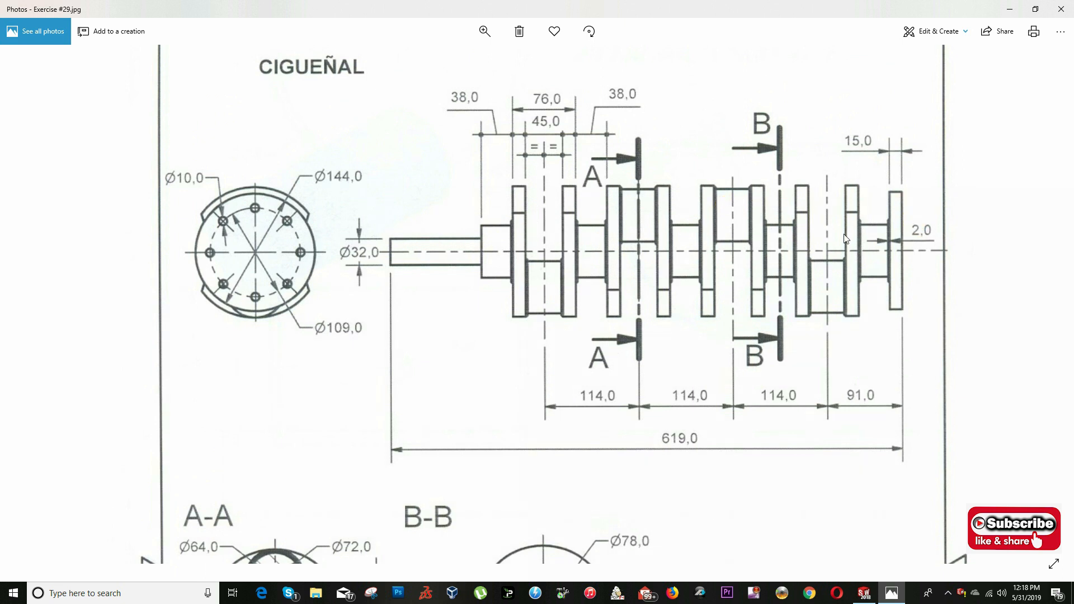
scroll(748, 320, down, 4)
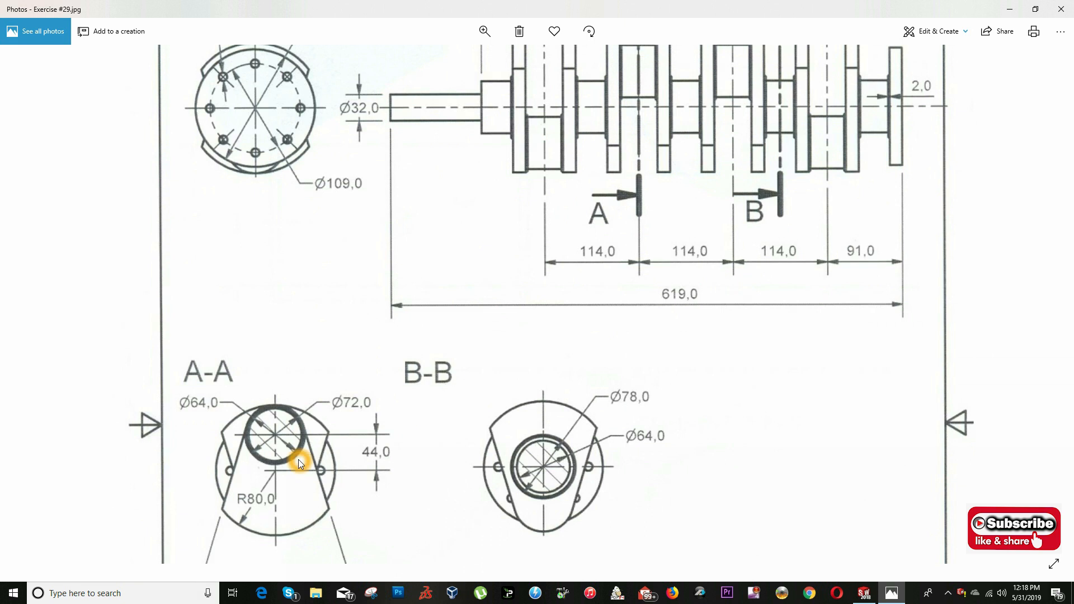
scroll(581, 210, up, 3)
scroll(312, 383, down, 3)
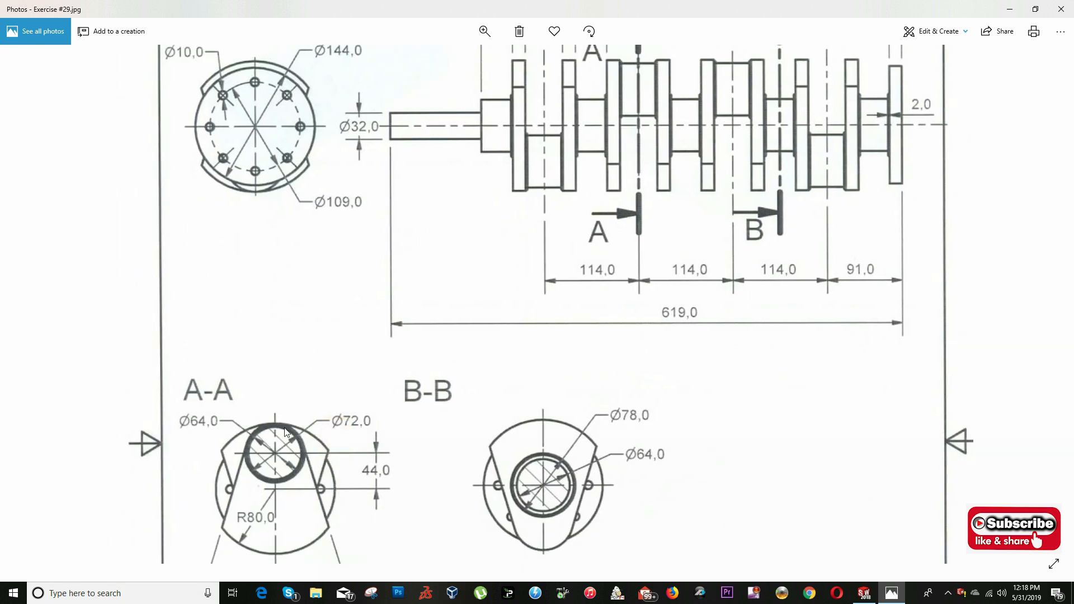
scroll(518, 242, up, 2)
click(622, 242)
- Return to SOLIDWORKS, start a sketch on the Right Plane and draw a circle about 130 mm in diameter at the origin
key(alt+Tab)
key(alt+Tab)
right_click(46, 227)
click(38, 221)
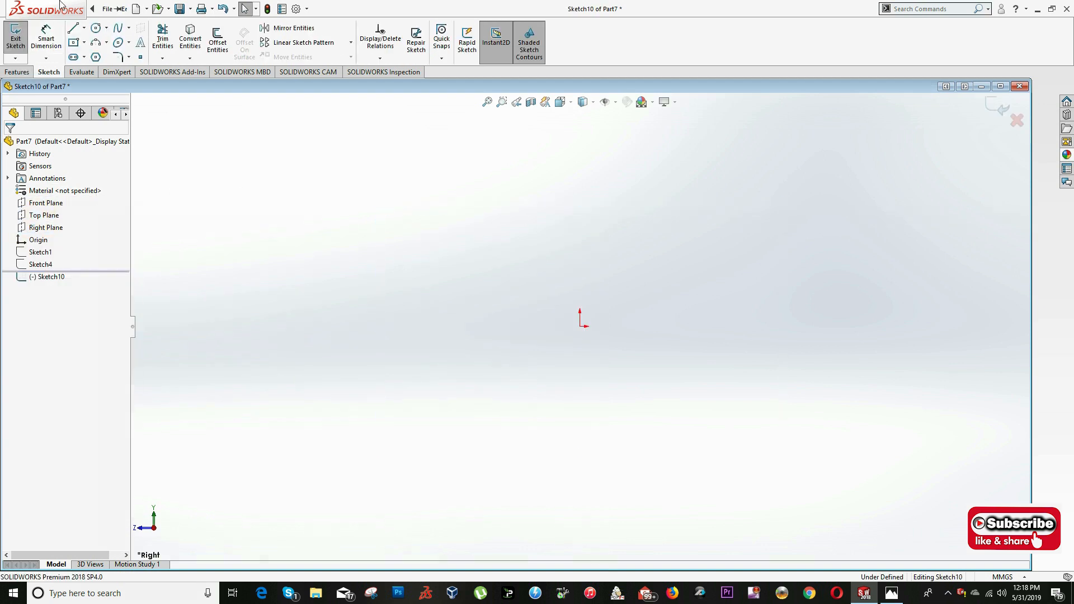
click(100, 33)
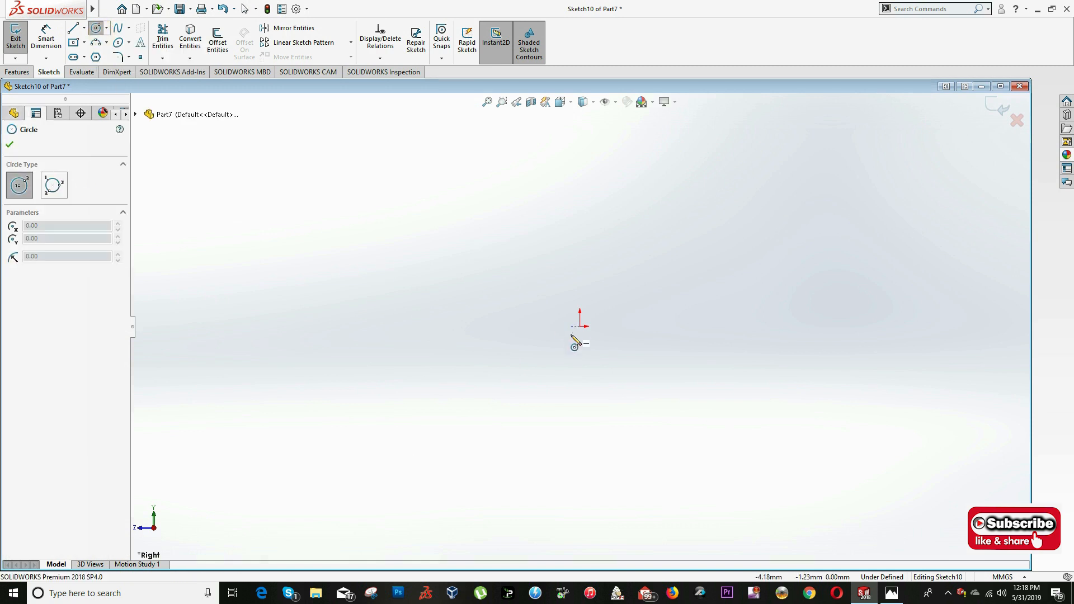
click(579, 327)
click(542, 472)
key(Escape)
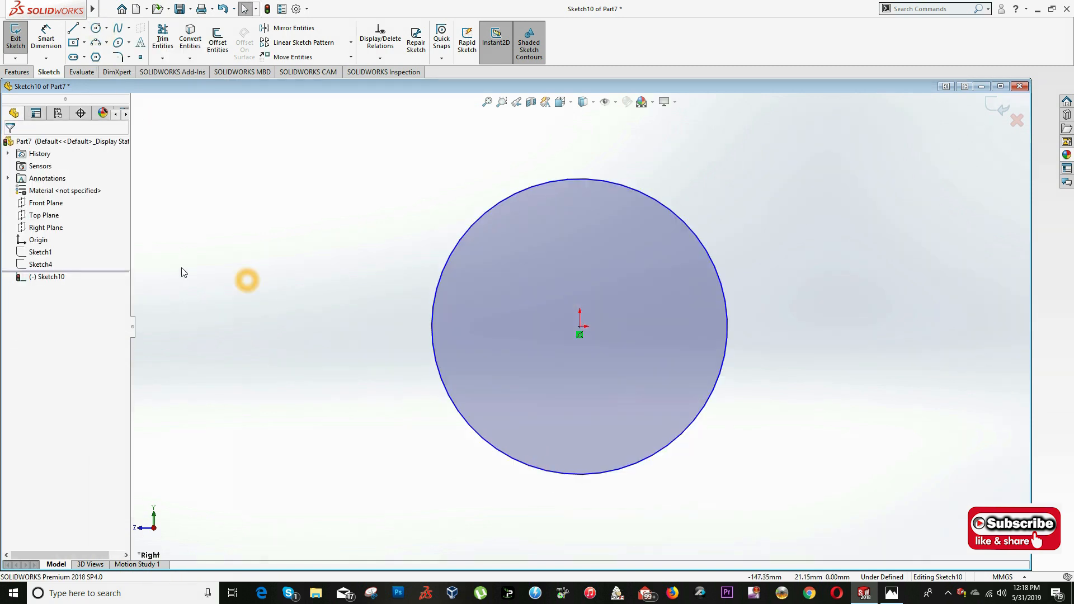
- Dimension the circle's diameter as 144 mm
click(46, 38)
click(434, 292)
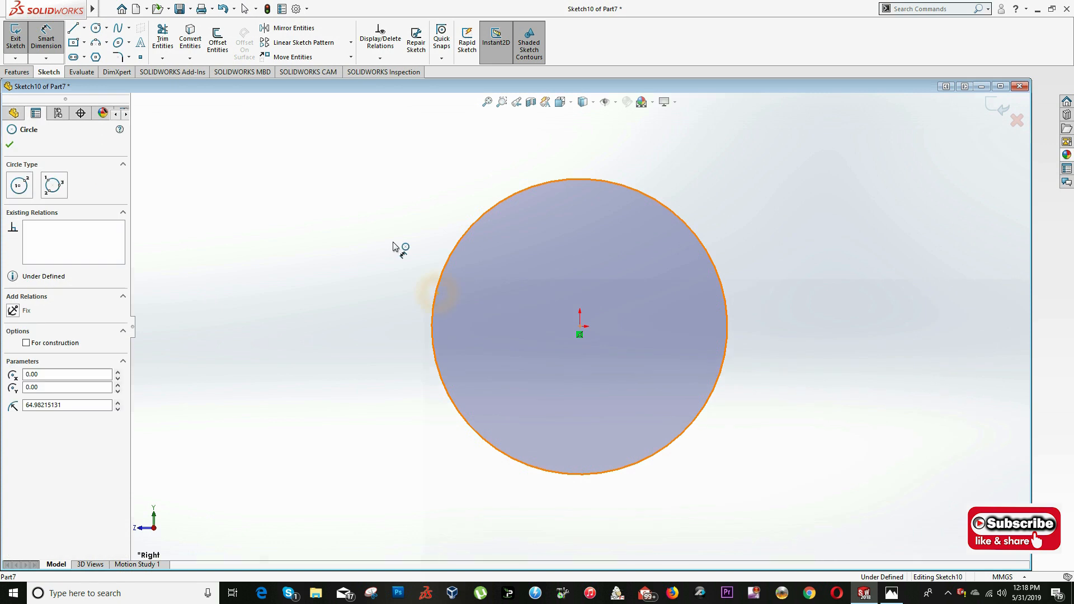
click(393, 243)
text(144)
key(Return)
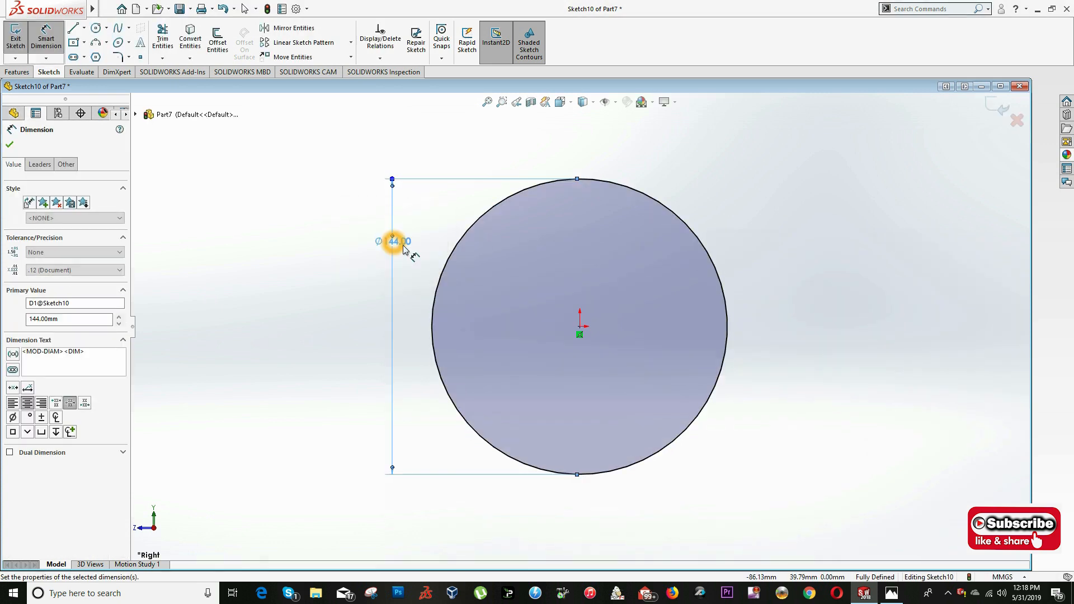
- Check the flange thickness in the drawing and extrude the circle as a 15 mm blind boss
key(alt+Tab)
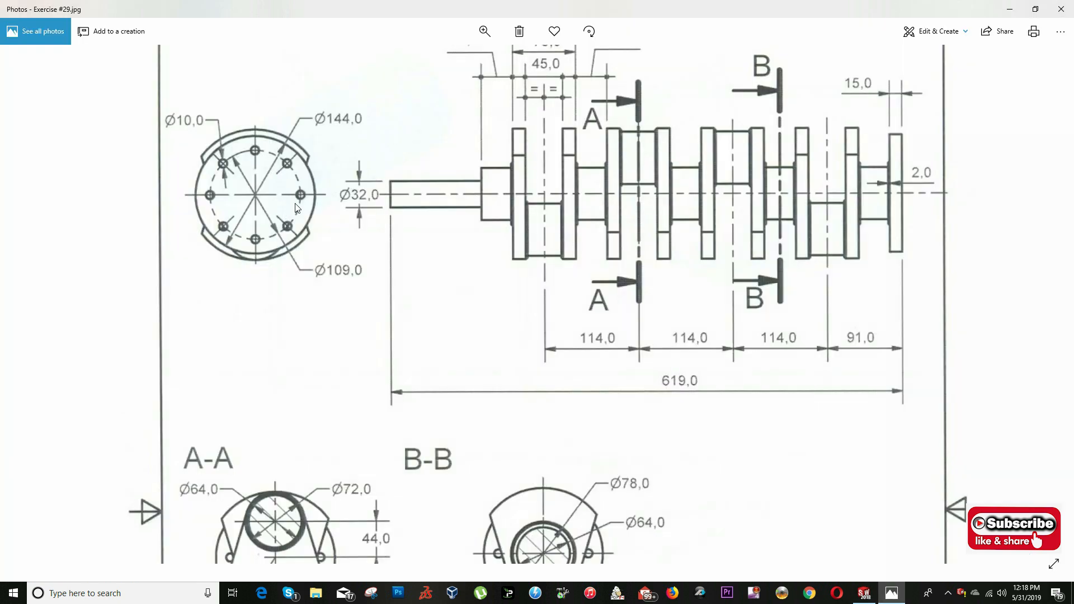
key(alt+Tab)
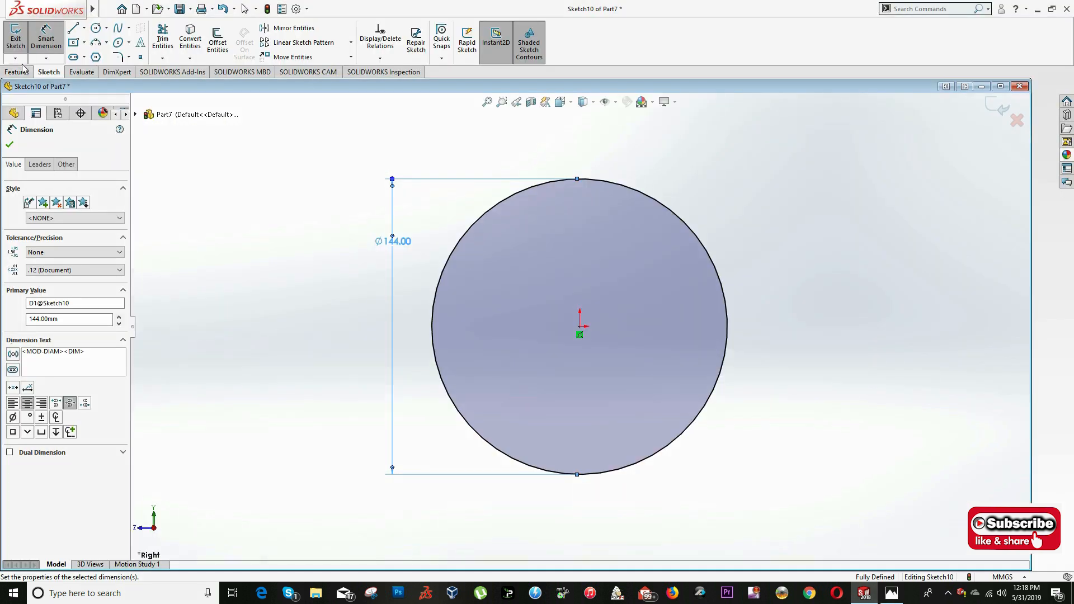
click(26, 73)
click(21, 42)
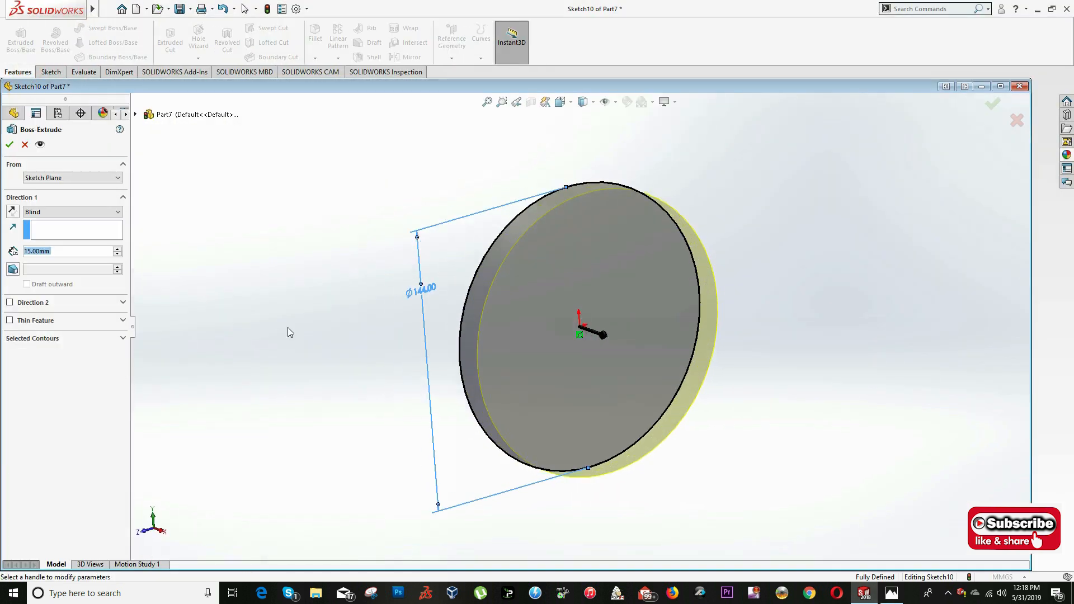
key(Return)
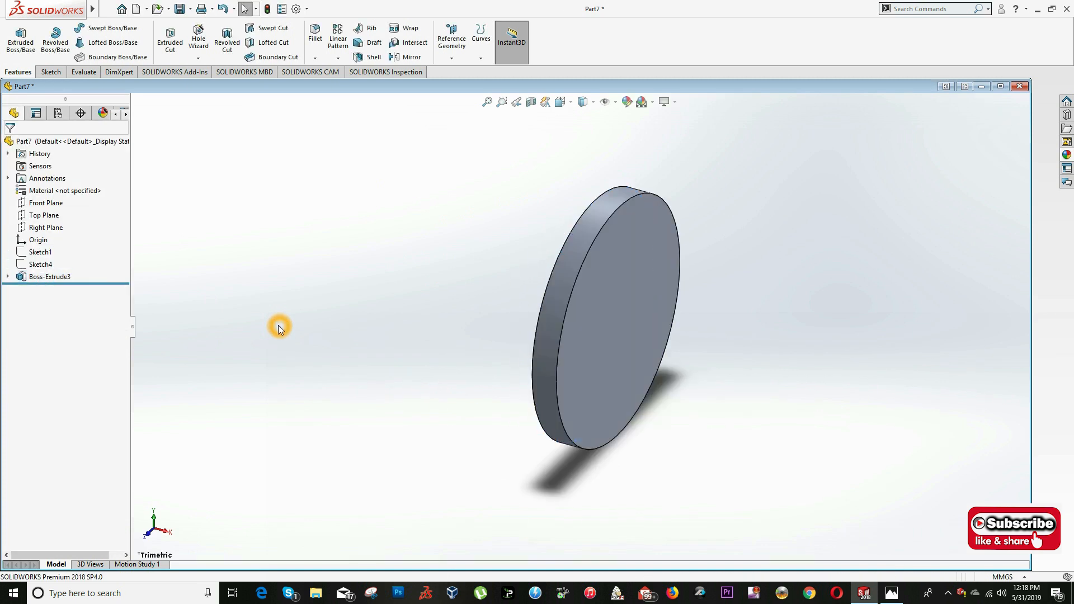
- Check the flange's hole pattern in the drawing, then start a sketch on the disc's front face, viewed normal to it
key(ctrl+1)
key(alt+Tab)
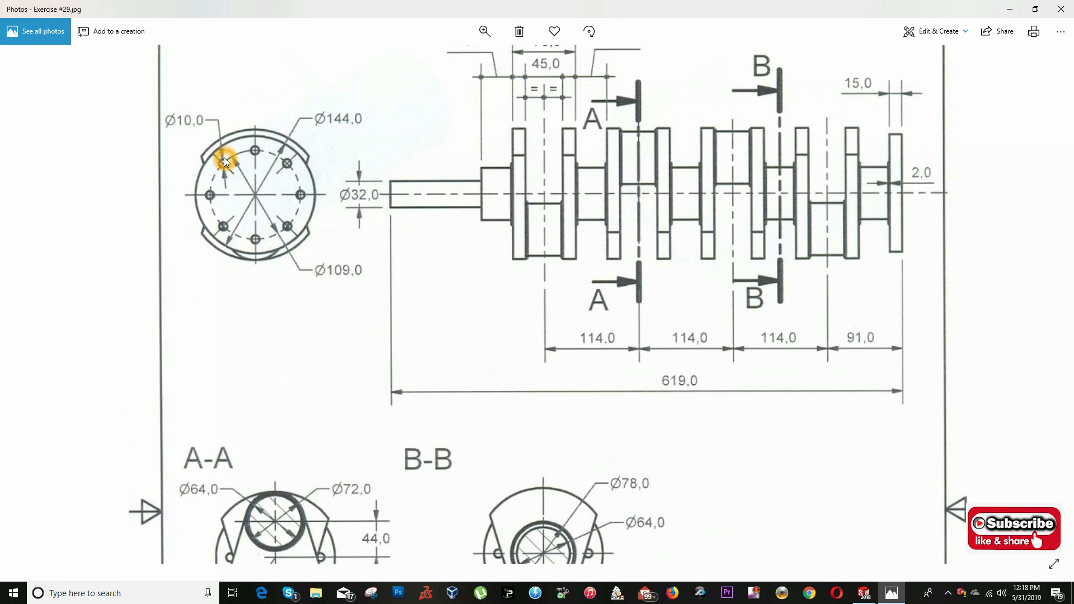
key(alt+Tab)
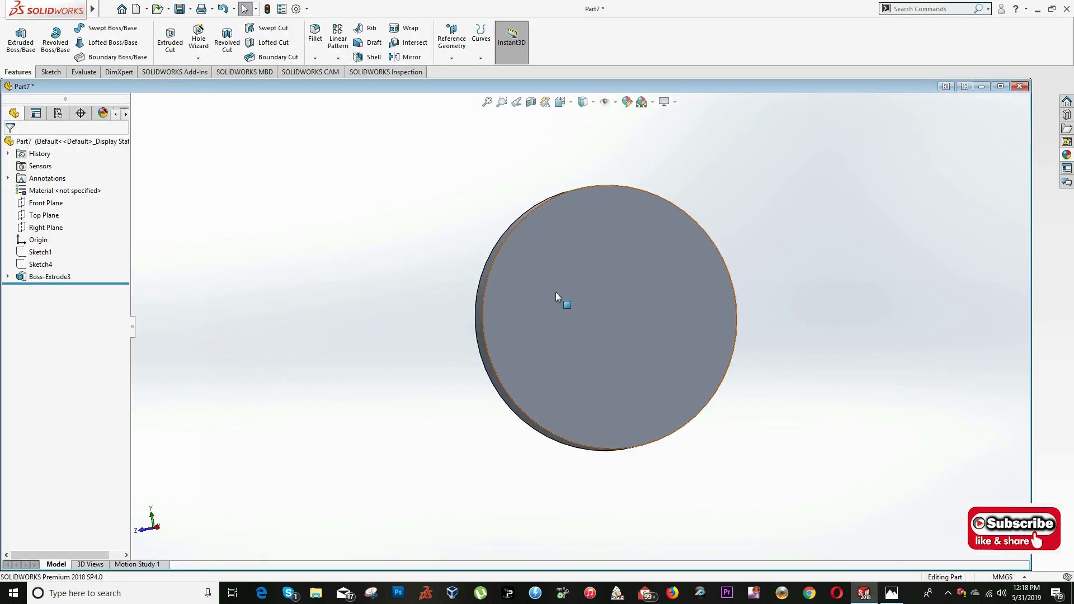
right_click(551, 270)
click(572, 263)
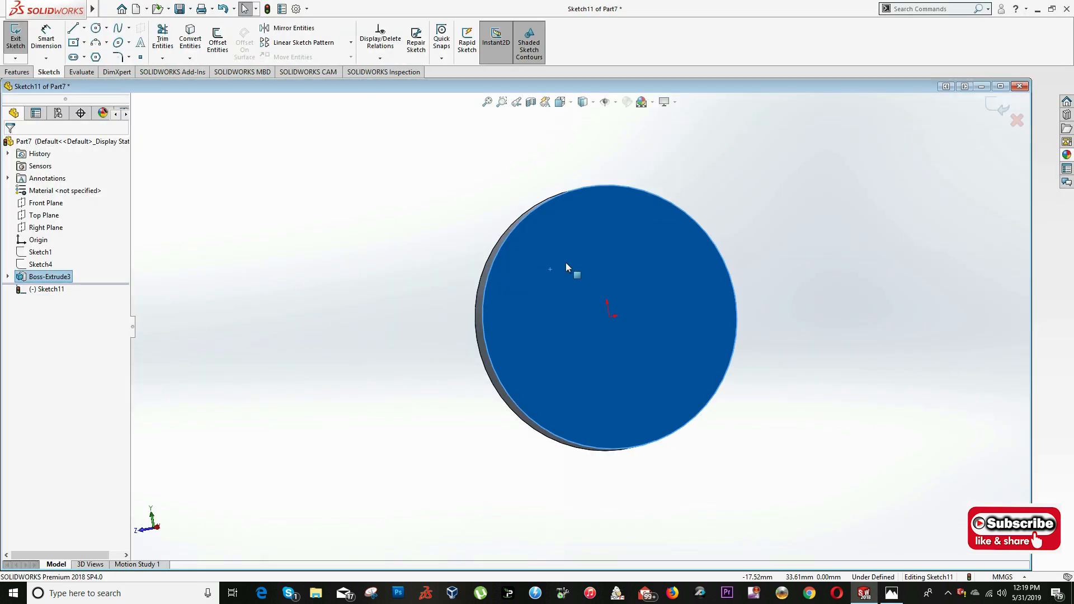
right_click(552, 260)
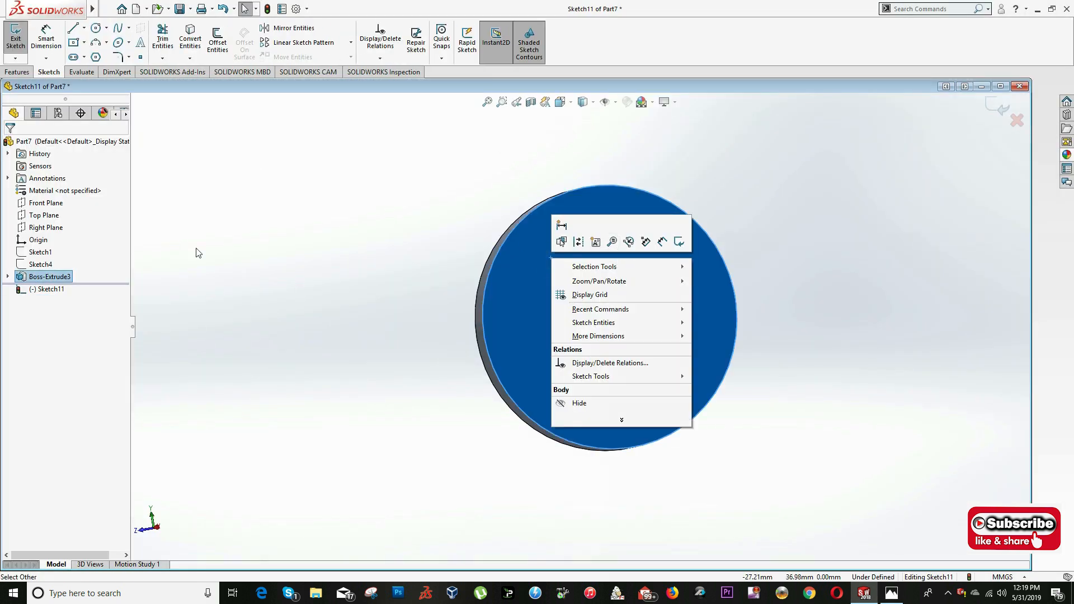
click(21, 279)
right_click(35, 290)
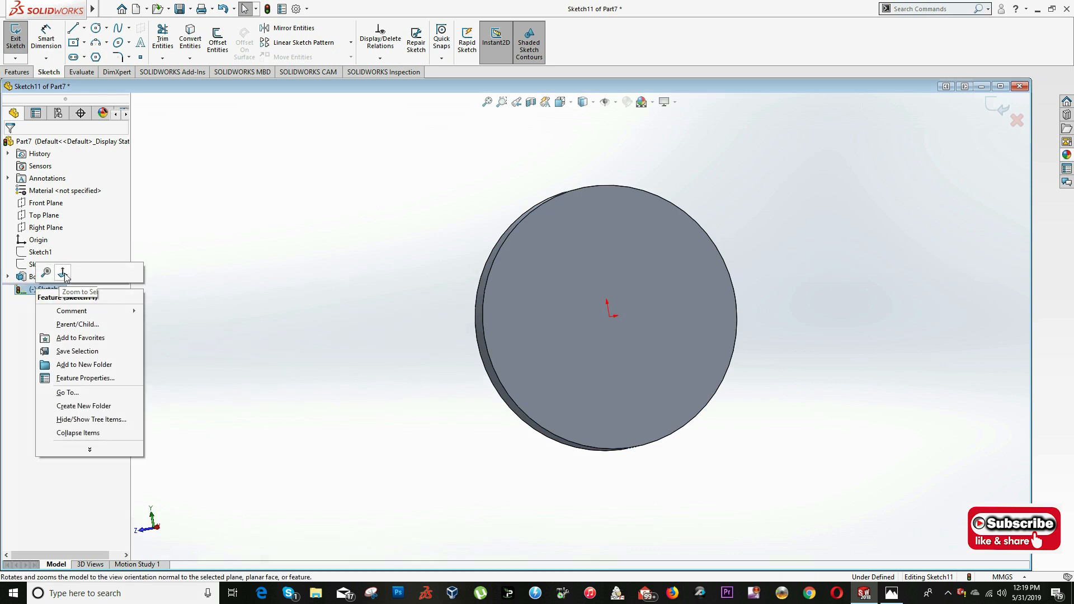
click(63, 273)
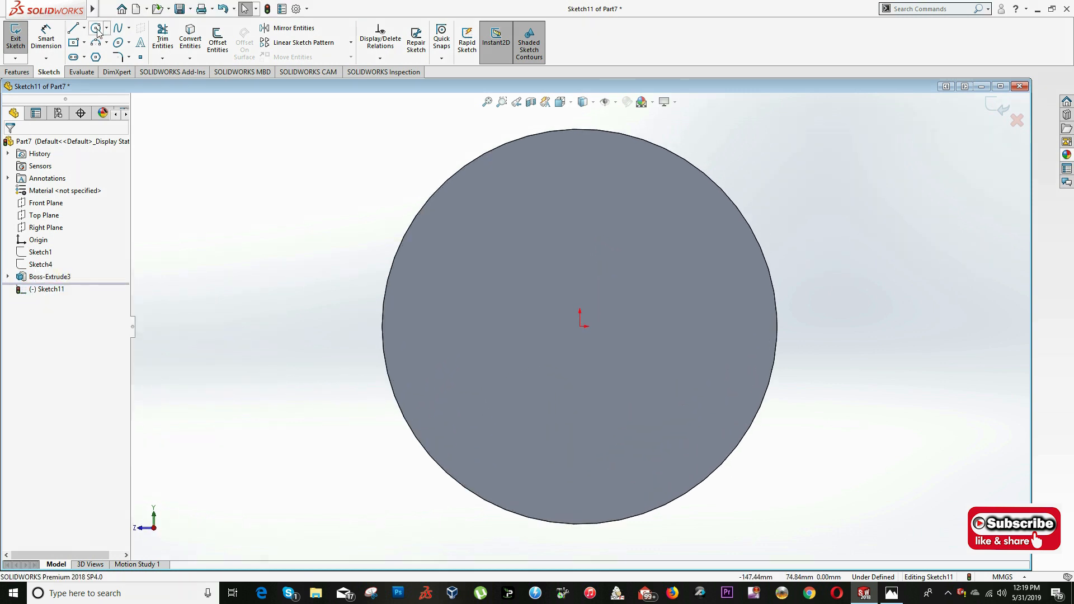
- Draw a small hole circle above the origin on the disc's face and dimension its diameter as 10 mm
click(100, 29)
click(580, 195)
click(580, 216)
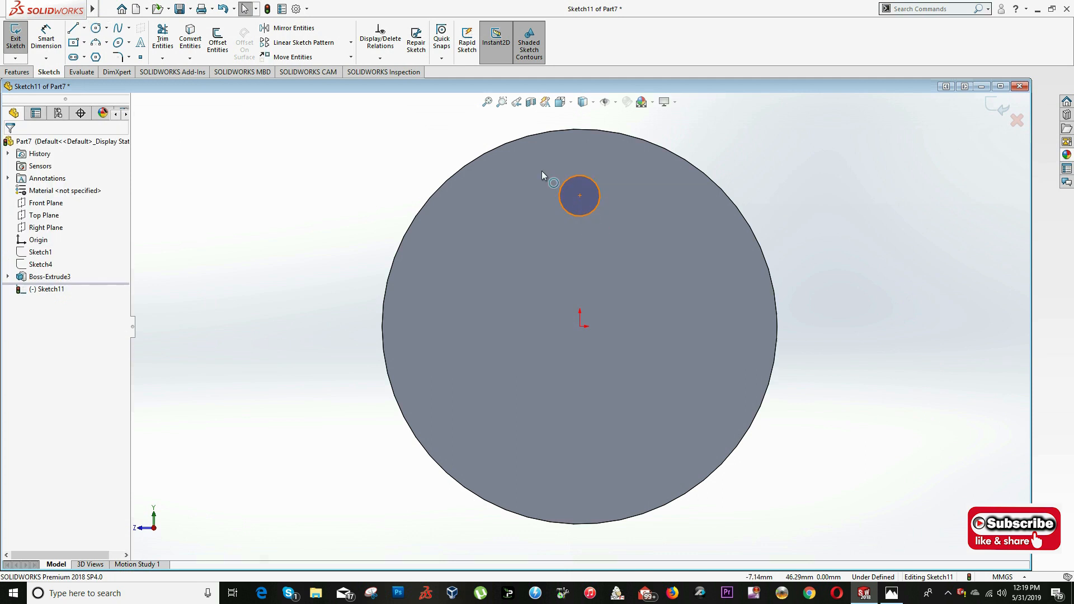
key(s)
click(139, 34)
click(595, 182)
click(642, 184)
text(10)
key(Return)
click(593, 219)
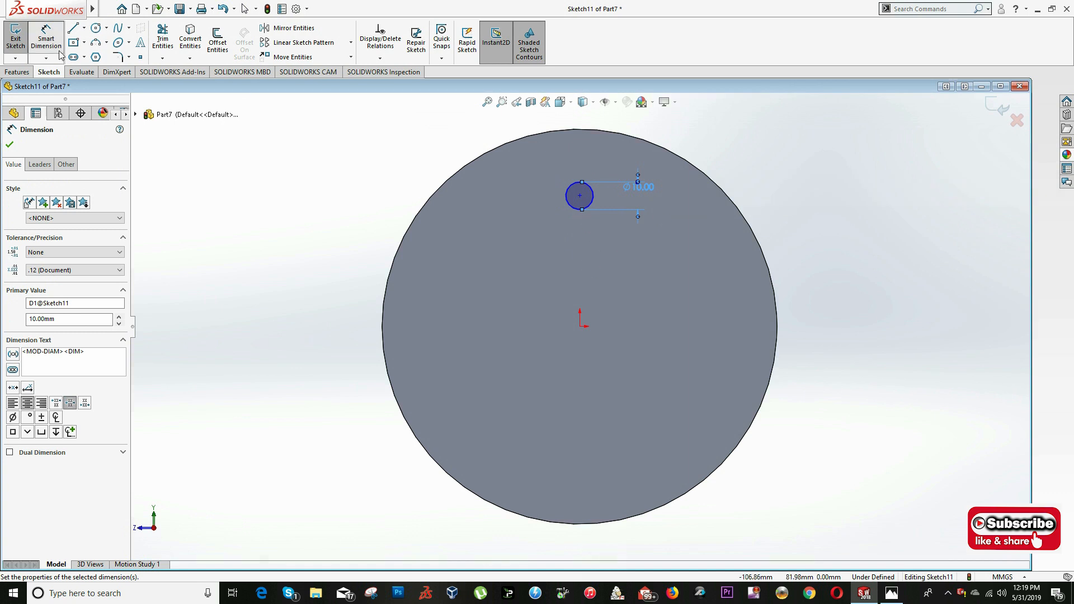
- Draw a circle about 95 mm in diameter centred on the origin and set it as construction geometry
key(Escape)
click(96, 28)
click(580, 326)
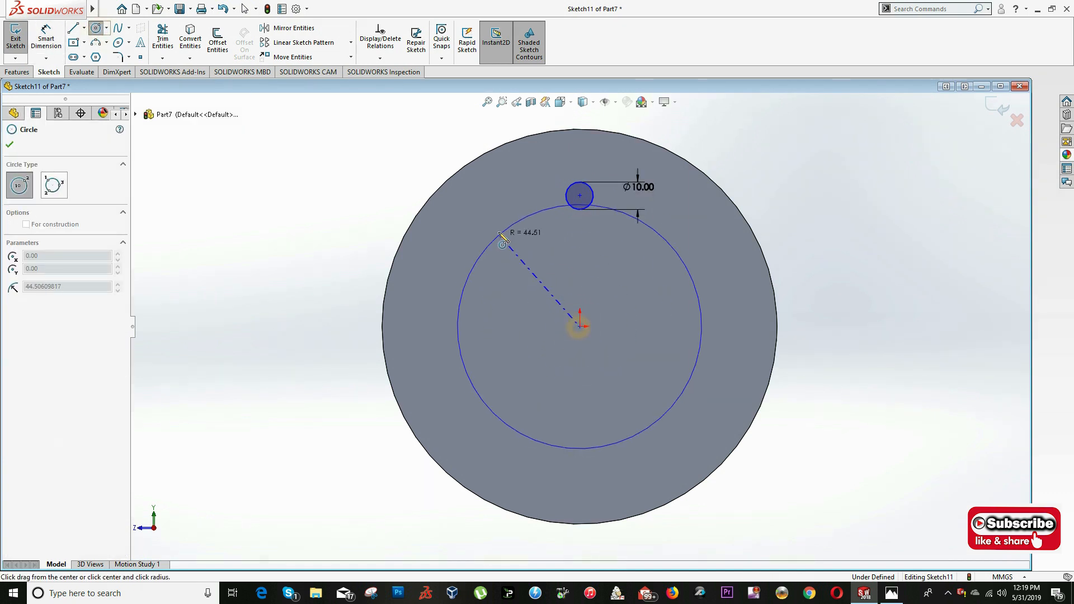
click(505, 223)
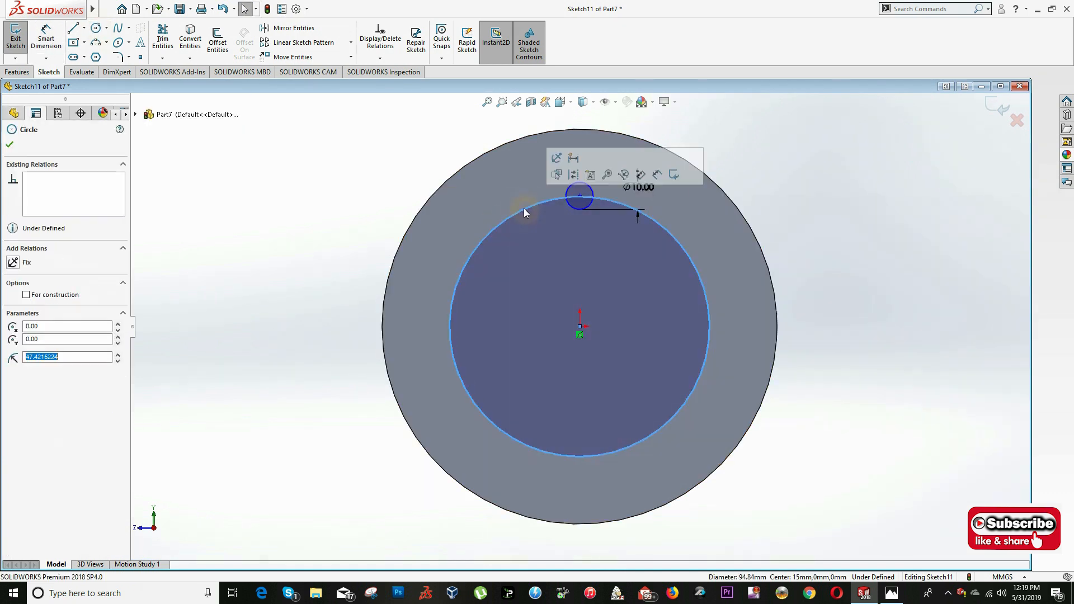
click(26, 295)
key(Escape)
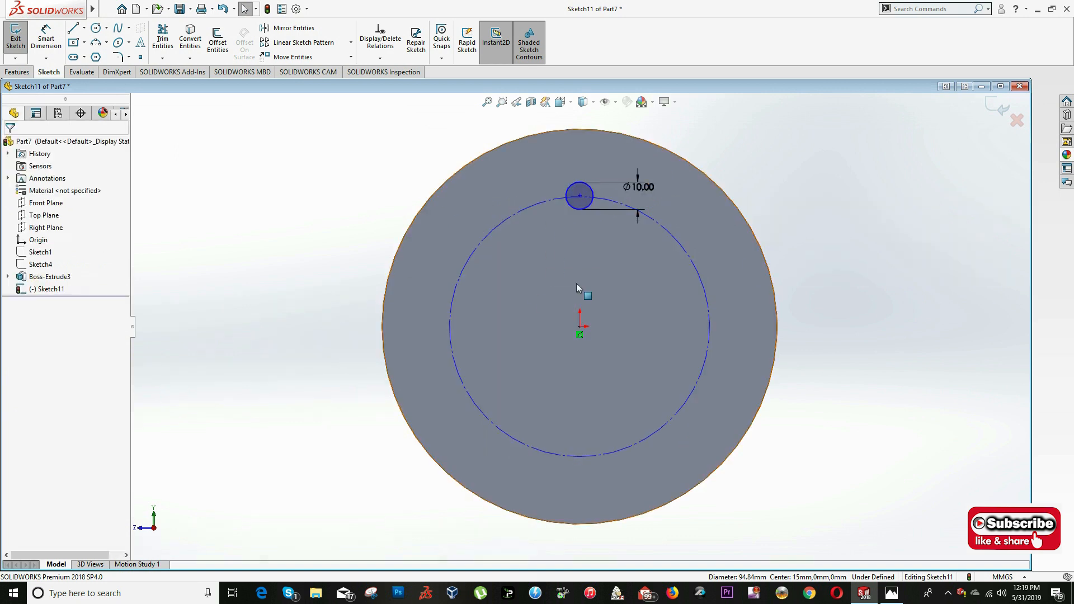
- Make the 10 mm circle's centre coincident with the construction circle
scroll(586, 218, down, 5)
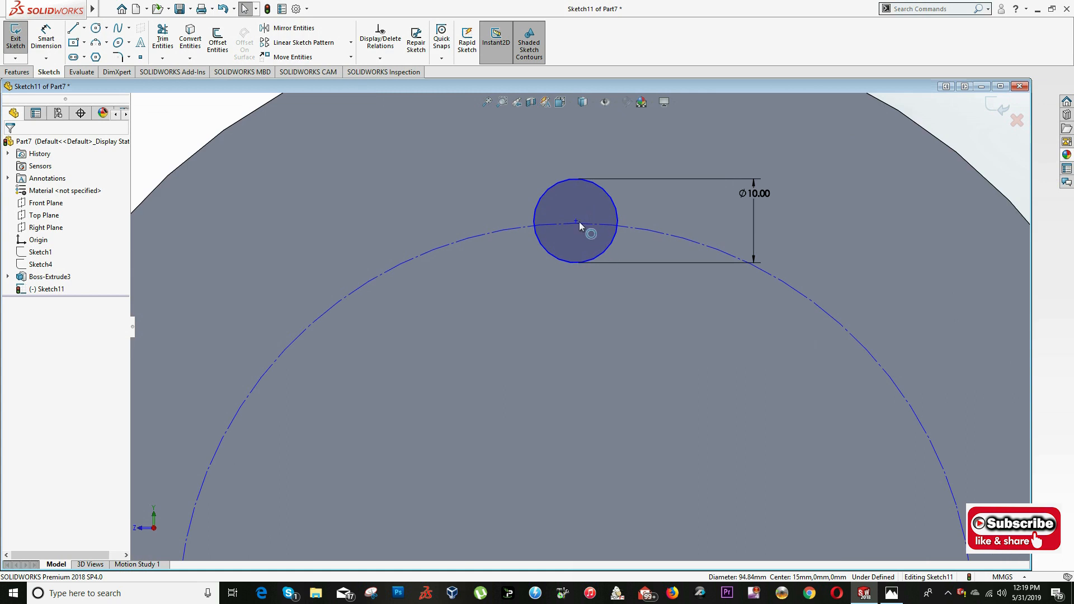
click(587, 227)
ctrl+click(575, 224)
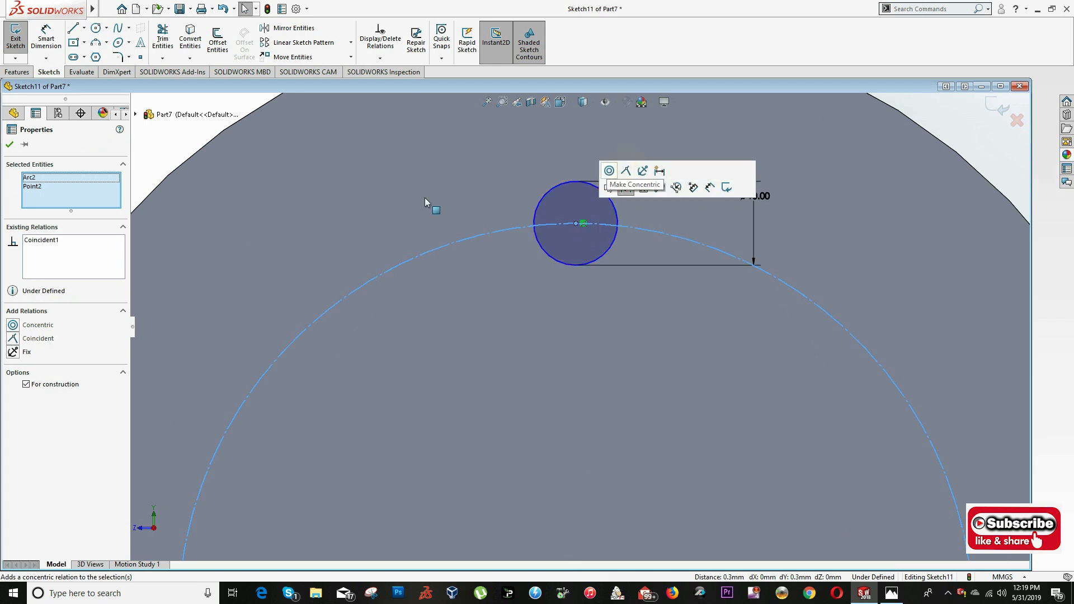
click(626, 170)
click(360, 223)
- Dimension the construction circle's diameter as 109 mm
key(s)
click(389, 232)
click(417, 259)
click(361, 214)
text(109)
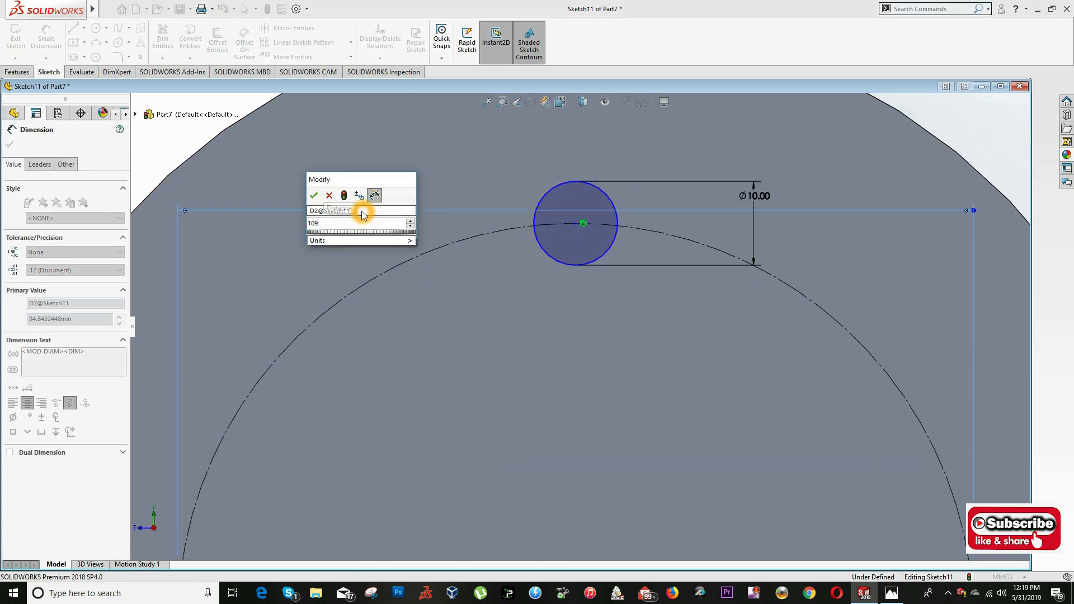
key(Return)
key(Escape)
- Align the 10 mm circle's centre vertically with the origin to fix its position on the construction circle
scroll(565, 336, up, 3)
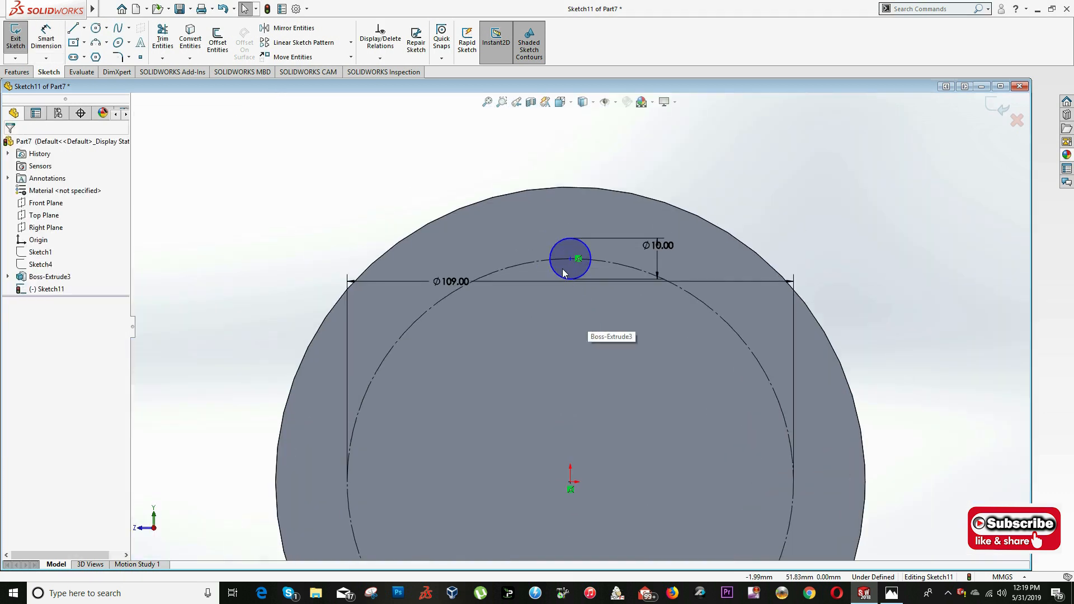
drag(571, 259, 531, 263)
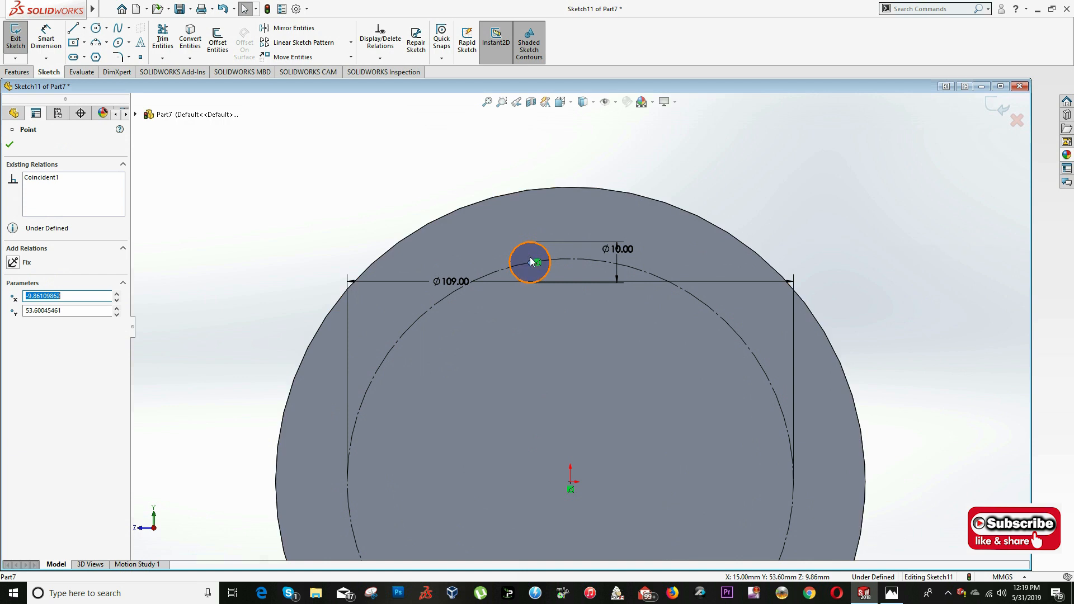
ctrl+click(571, 482)
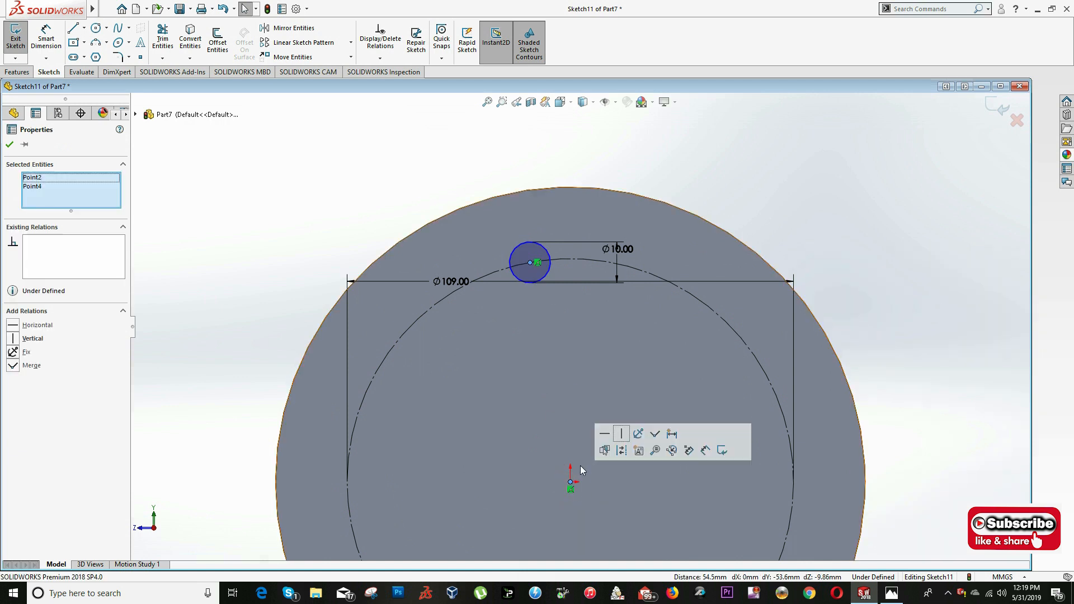
click(625, 436)
click(506, 334)
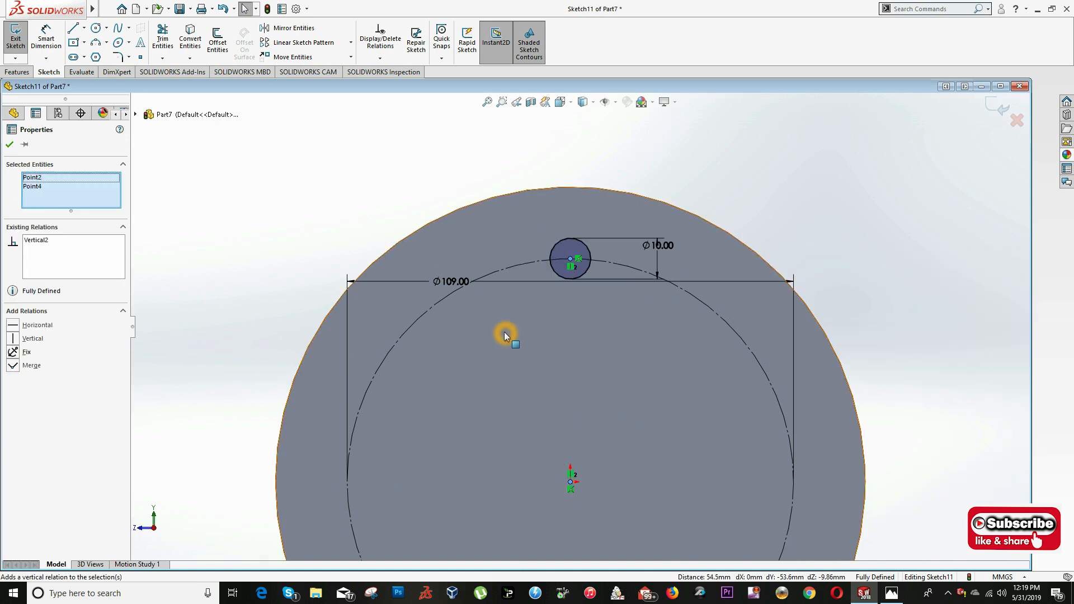
key(f)
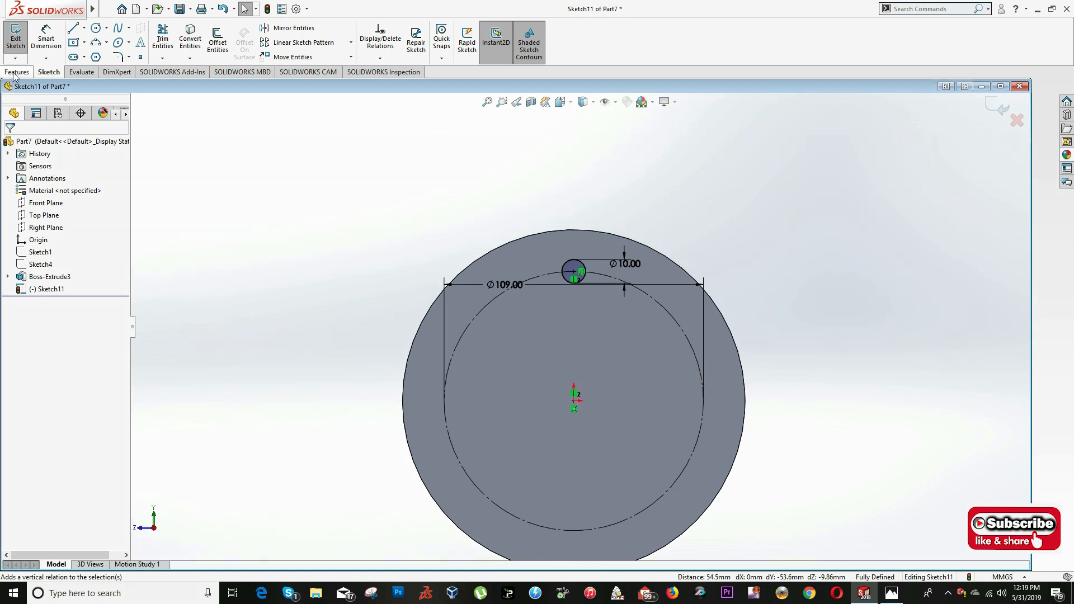
- Cut the 10 mm circle through the flange with a blind Extruded Cut 15 mm deep
click(14, 73)
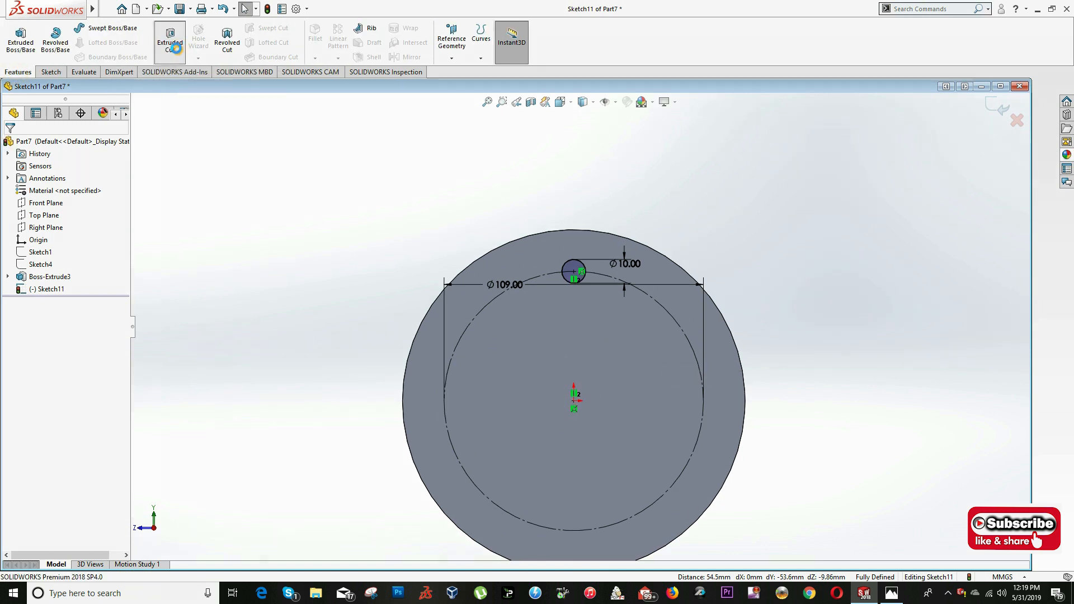
click(170, 42)
middle_drag(581, 288, 566, 326)
scroll(566, 326, up, 2)
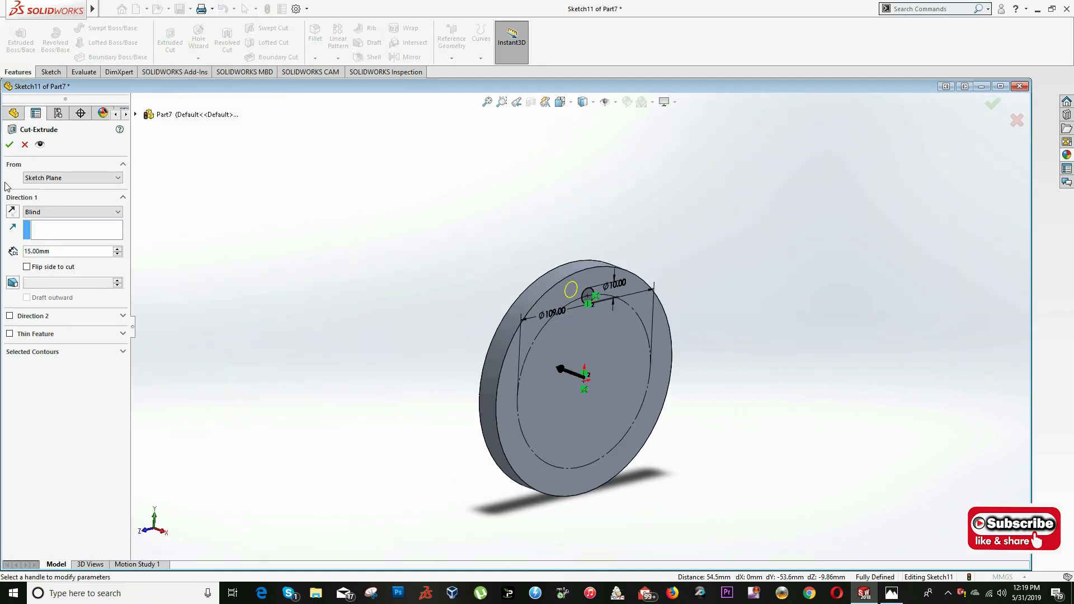
mouse_move(455, 283)
middle_down()
mouse_move(516, 288)
mouse_move(459, 293)
middle_up()
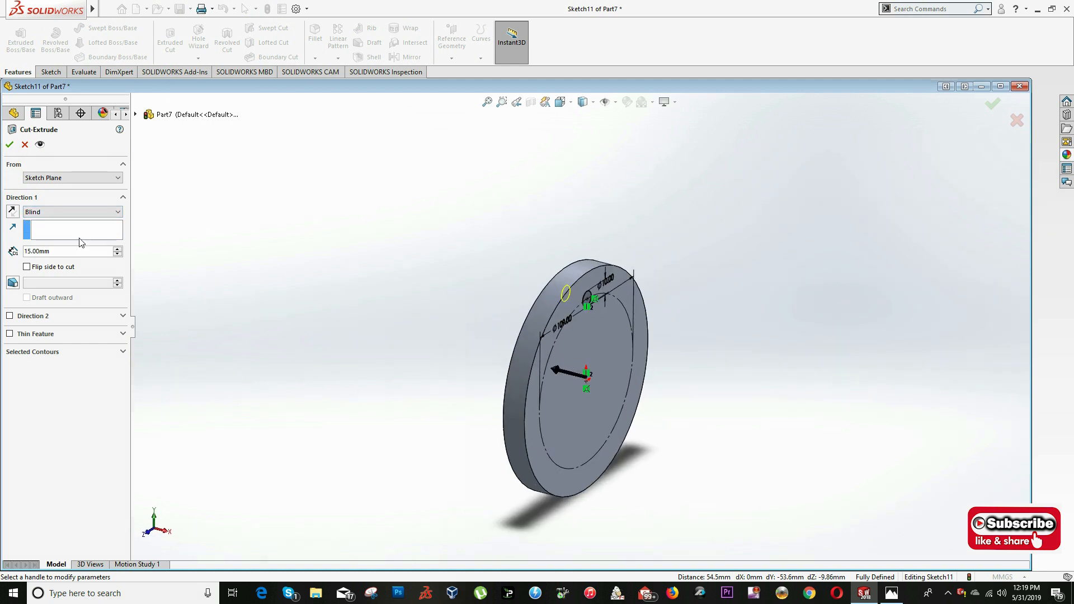
click(8, 144)
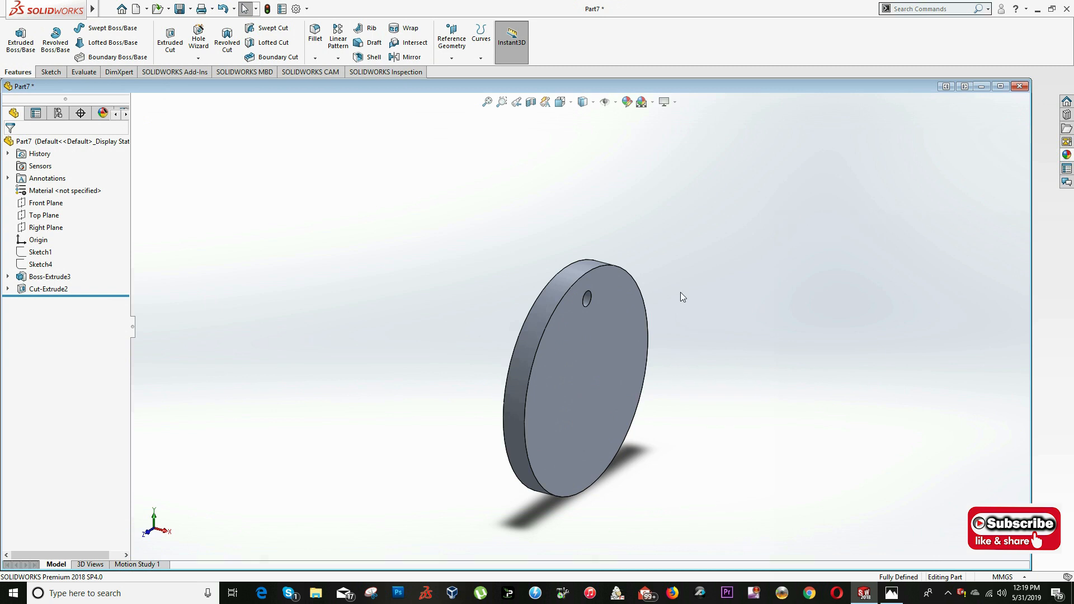
middle_drag(685, 290, 671, 240)
key(alt+Tab)
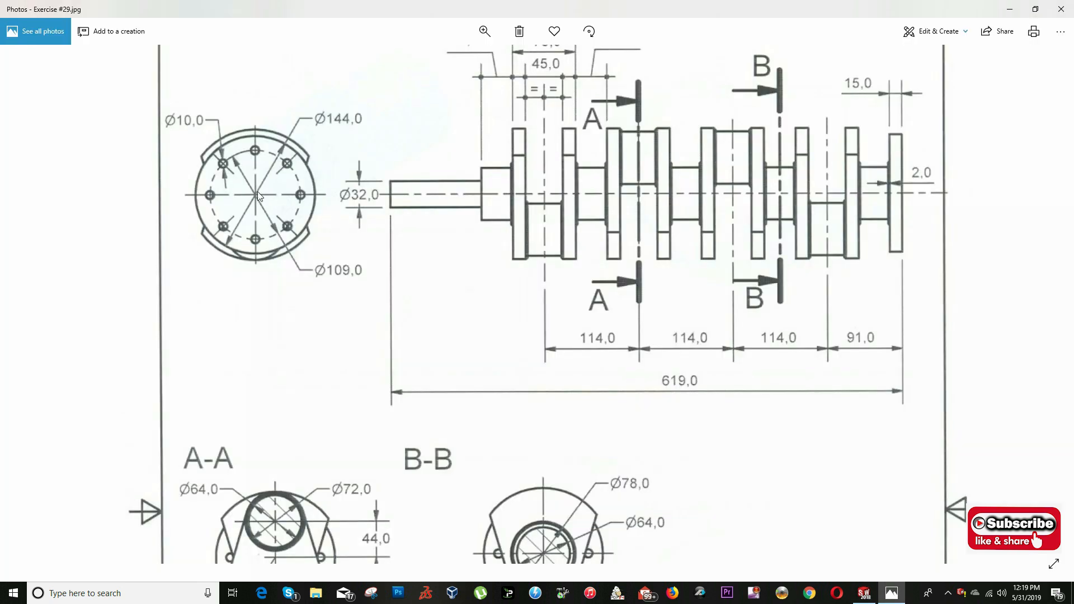
key(alt+Tab)
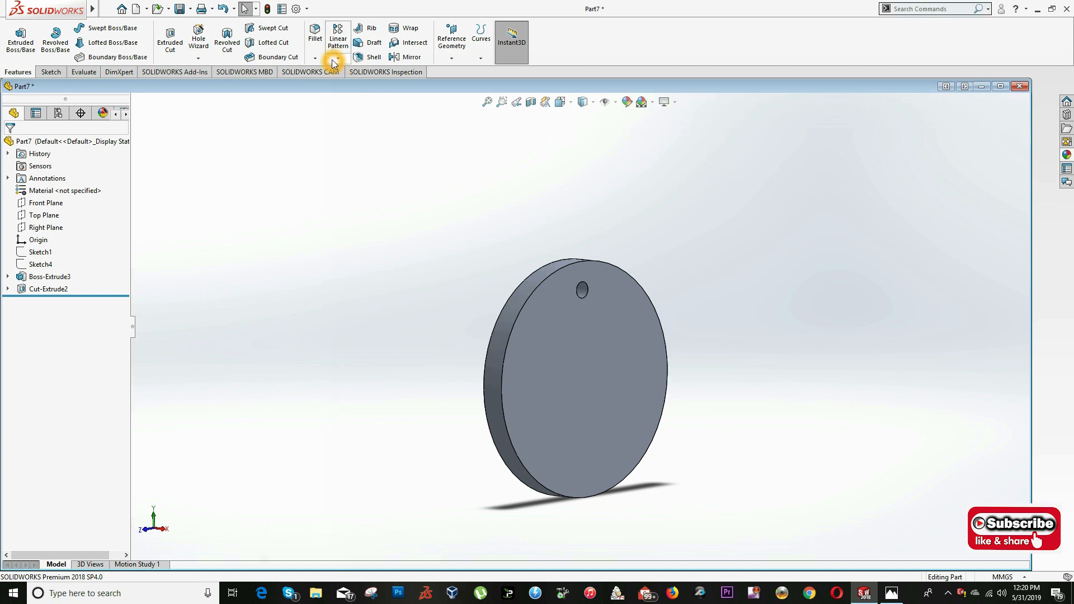
click(337, 58)
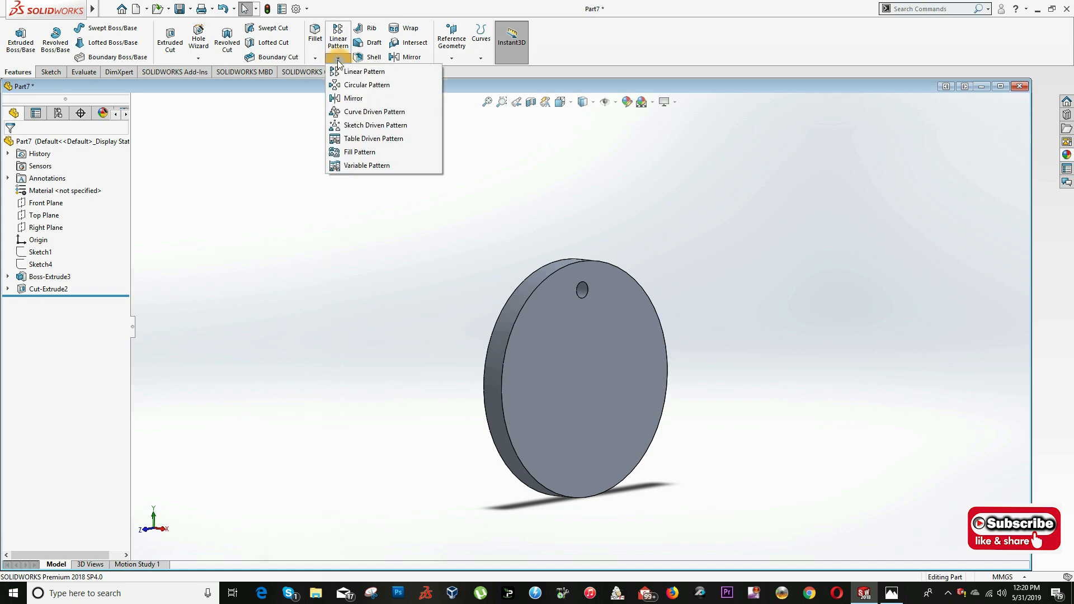
click(349, 85)
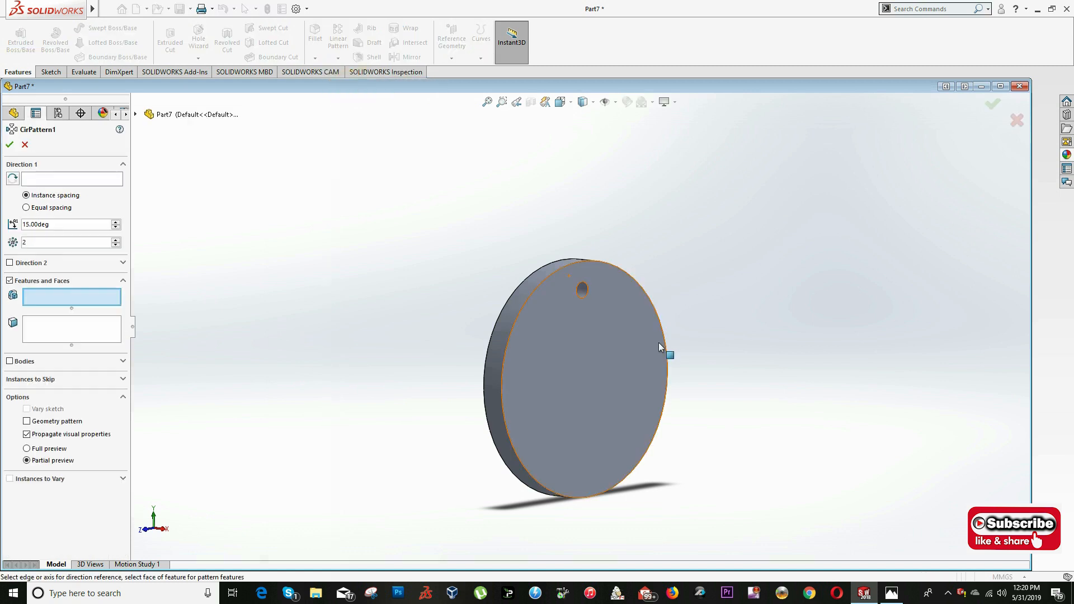
click(569, 105)
key(Escape)
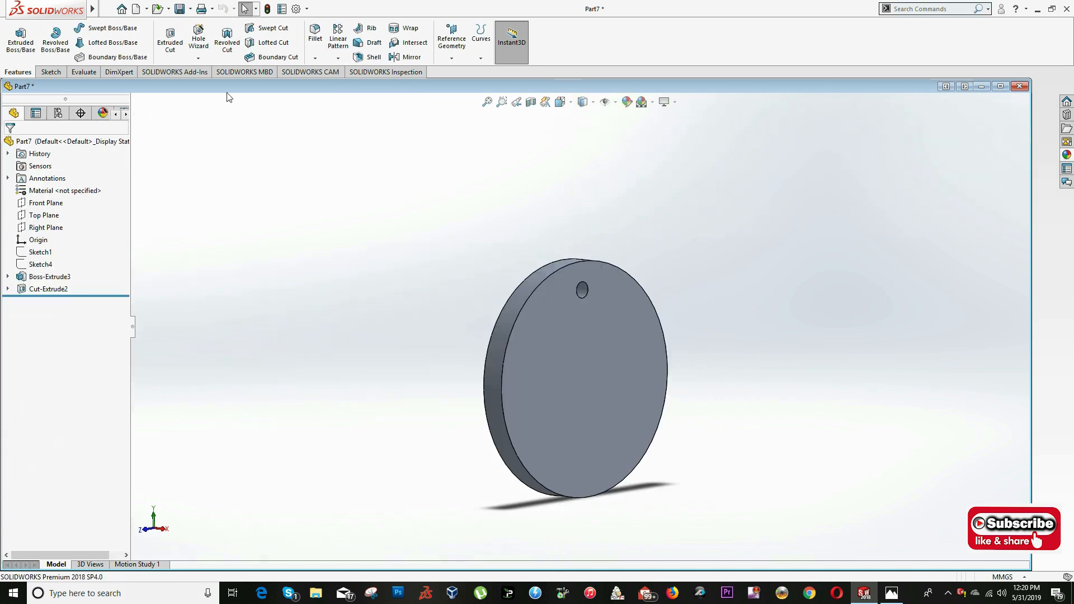
- Start a circular pattern with the flange's flat front face as the direction reference
click(338, 58)
click(361, 83)
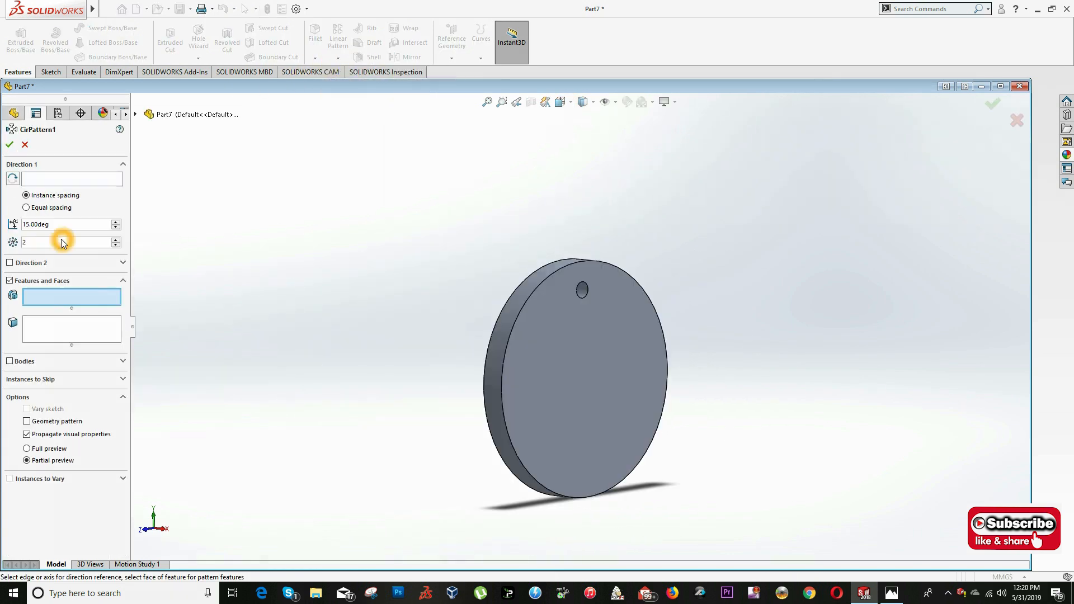
click(31, 185)
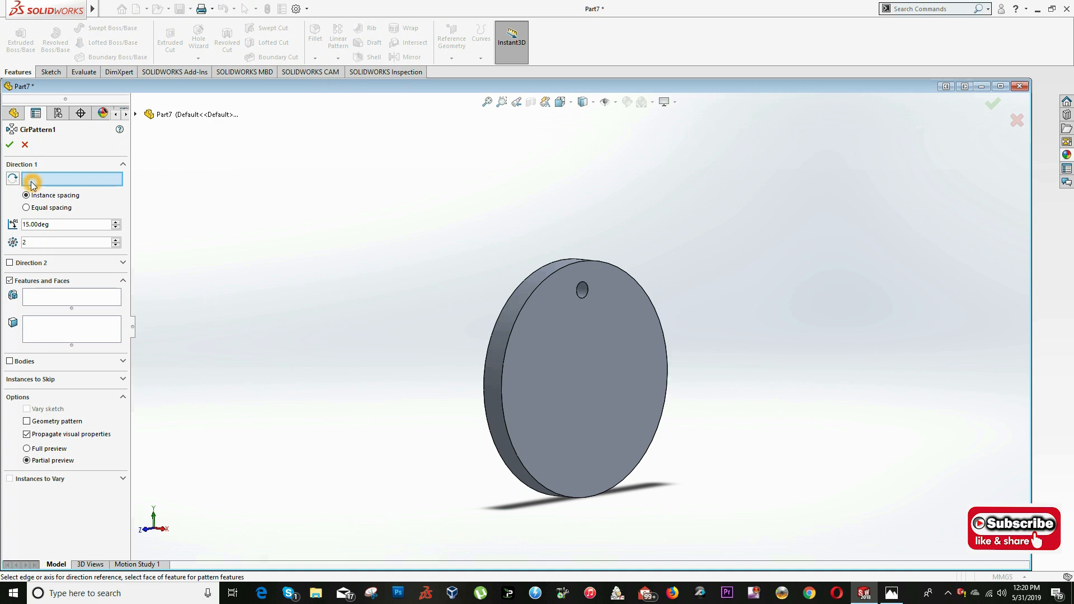
click(580, 335)
drag(21, 218, 127, 306)
click(31, 210)
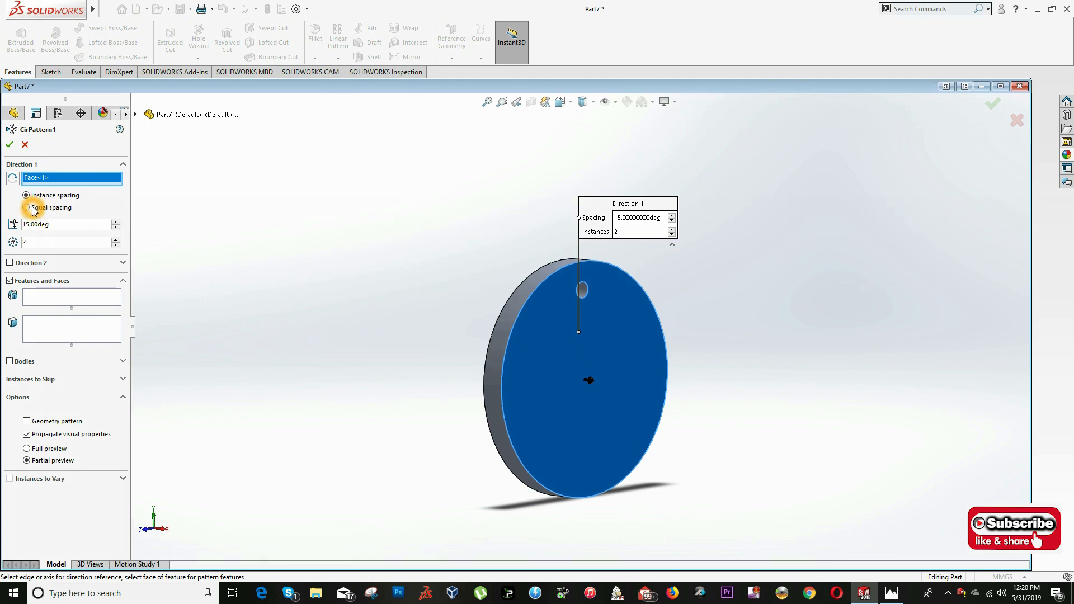
- Check the hole layout in the drawing and set the circular pattern to equal spacing over 360° with 8 instances
key(alt+Tab)
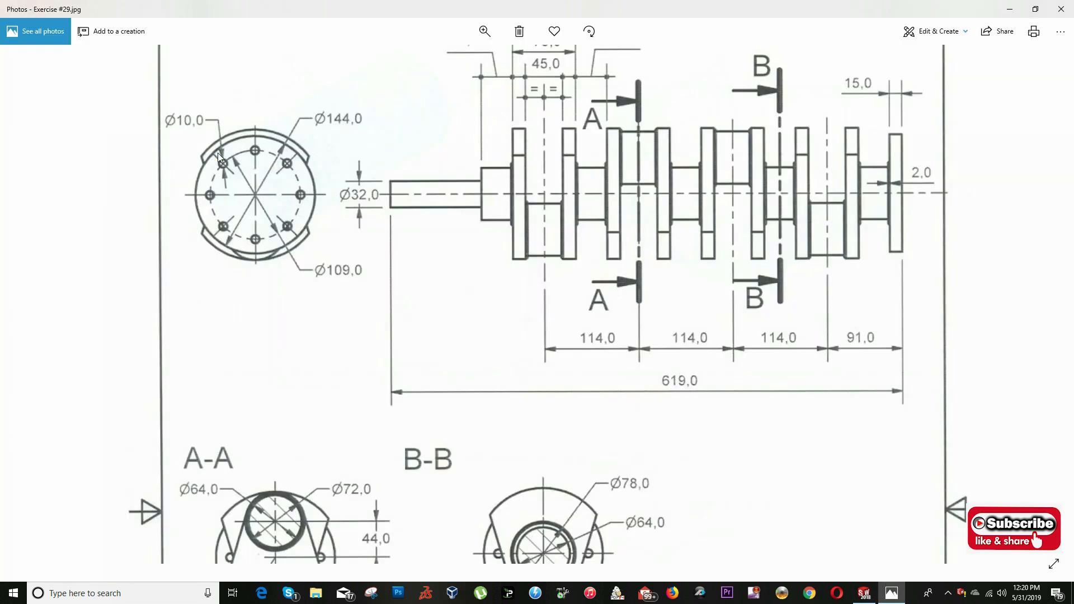
key(alt+Tab)
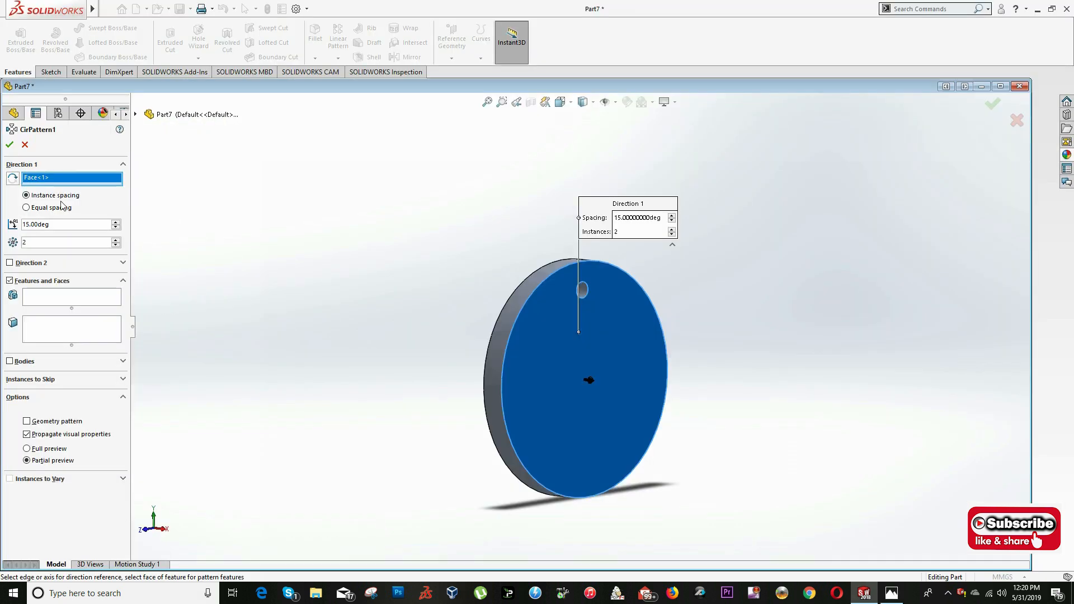
click(47, 209)
click(42, 241)
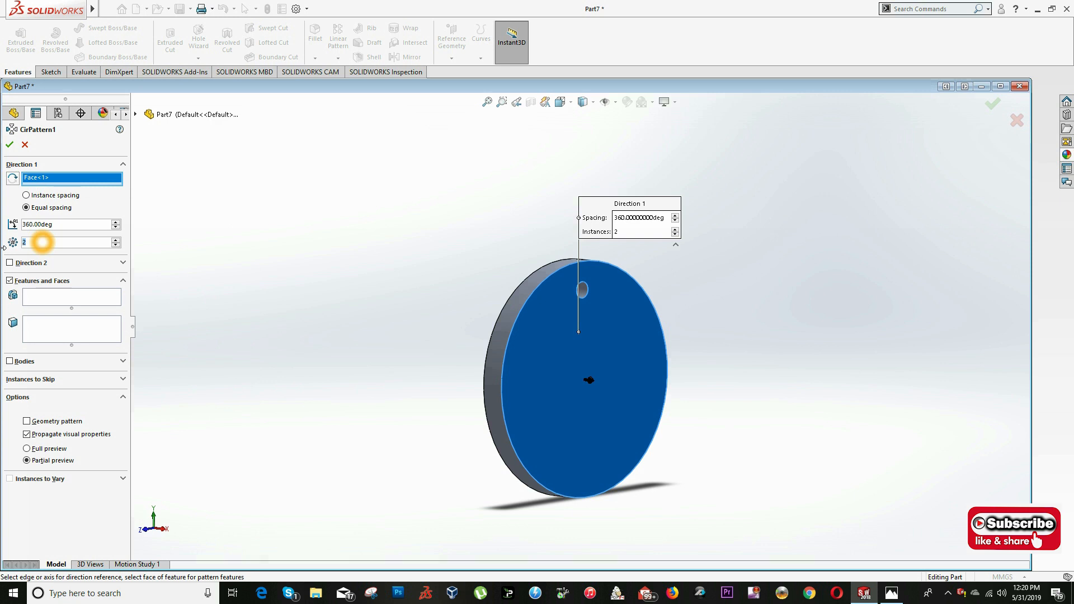
key(alt+Tab)
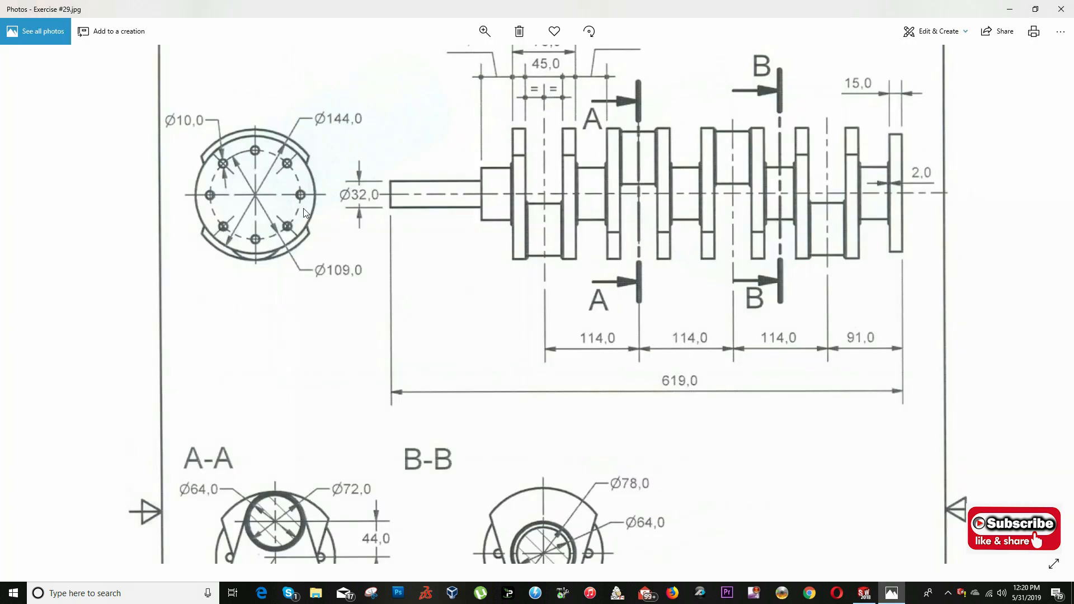
key(alt+Tab)
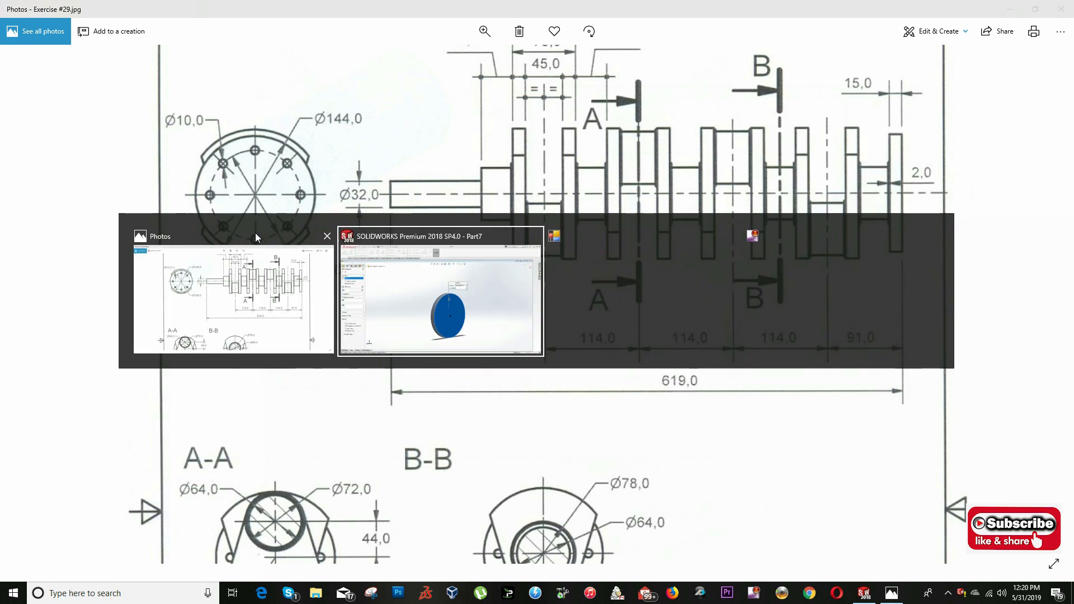
click(36, 247)
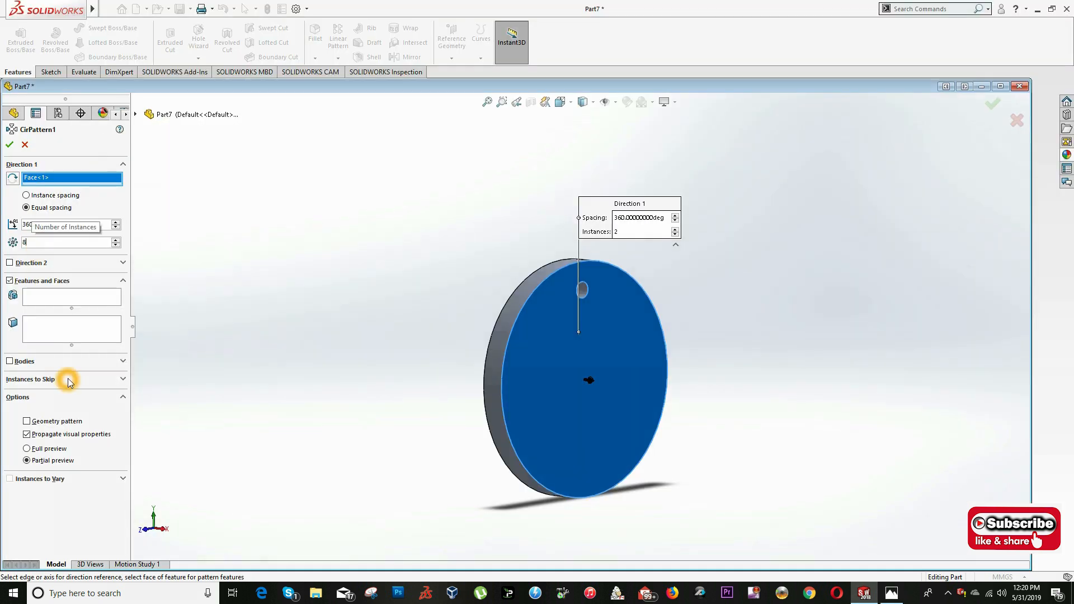
click(68, 511)
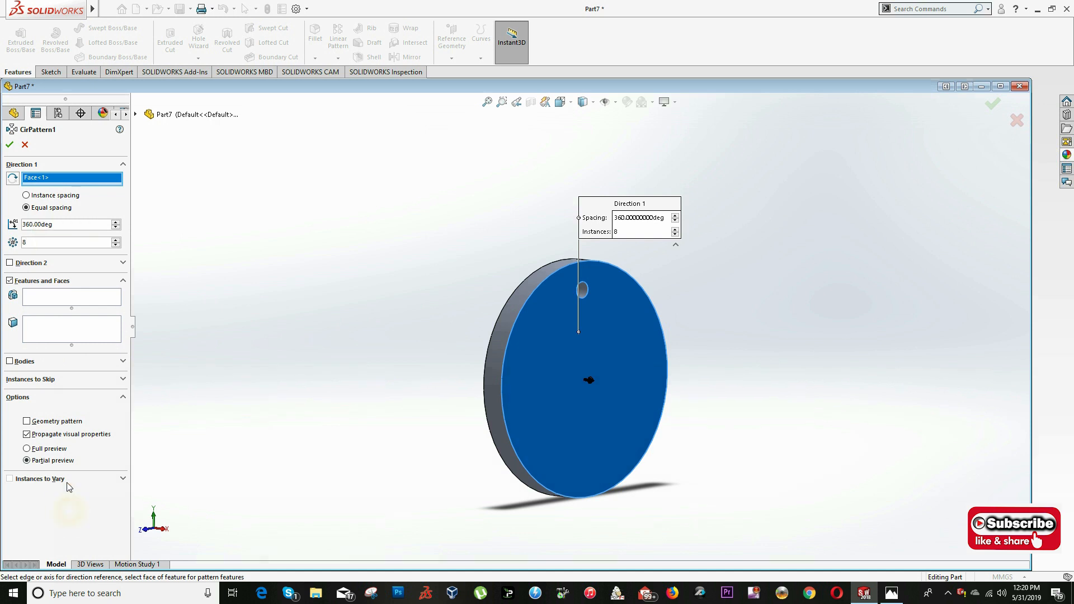
- Choose the 10 mm hole cut as the feature to pattern and create the circular pattern
click(50, 298)
click(136, 114)
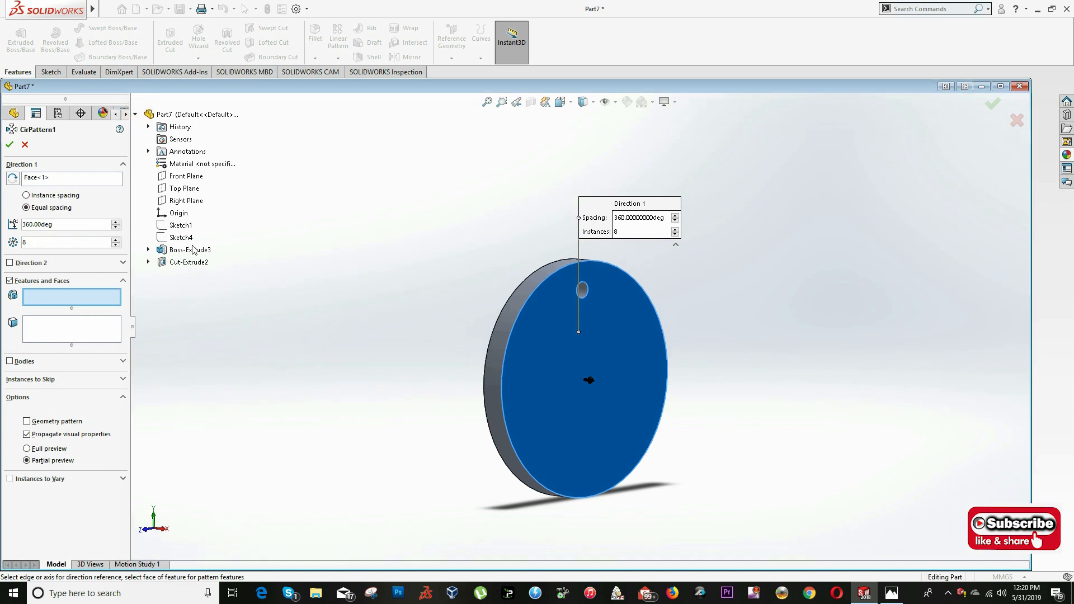
click(186, 263)
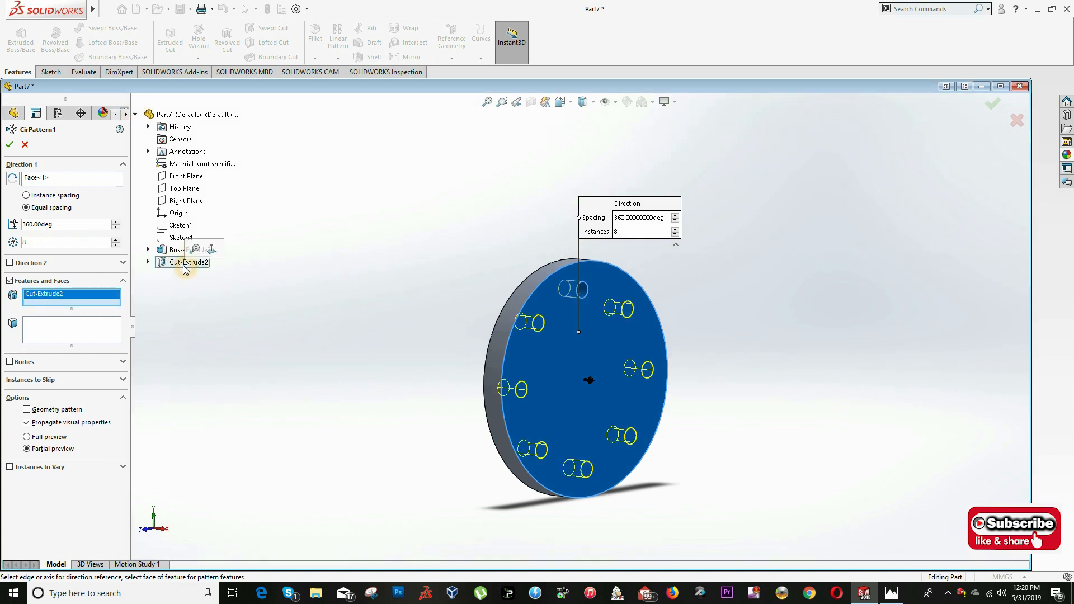
click(10, 146)
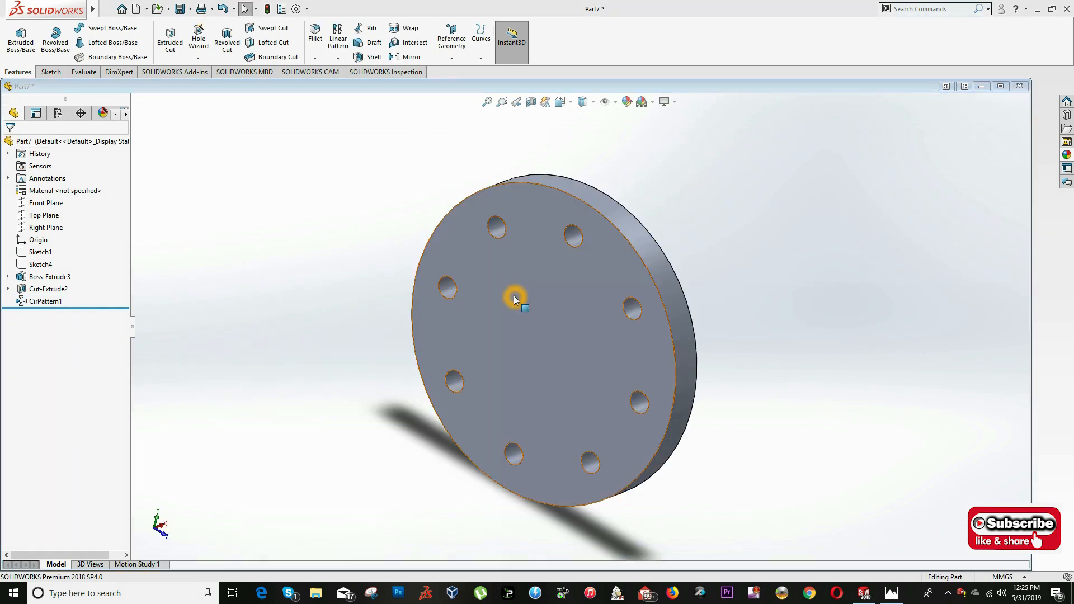
- Review the crankshaft views and sections in the drawing, and show Sketch4 on the flange model
key(alt+Tab)
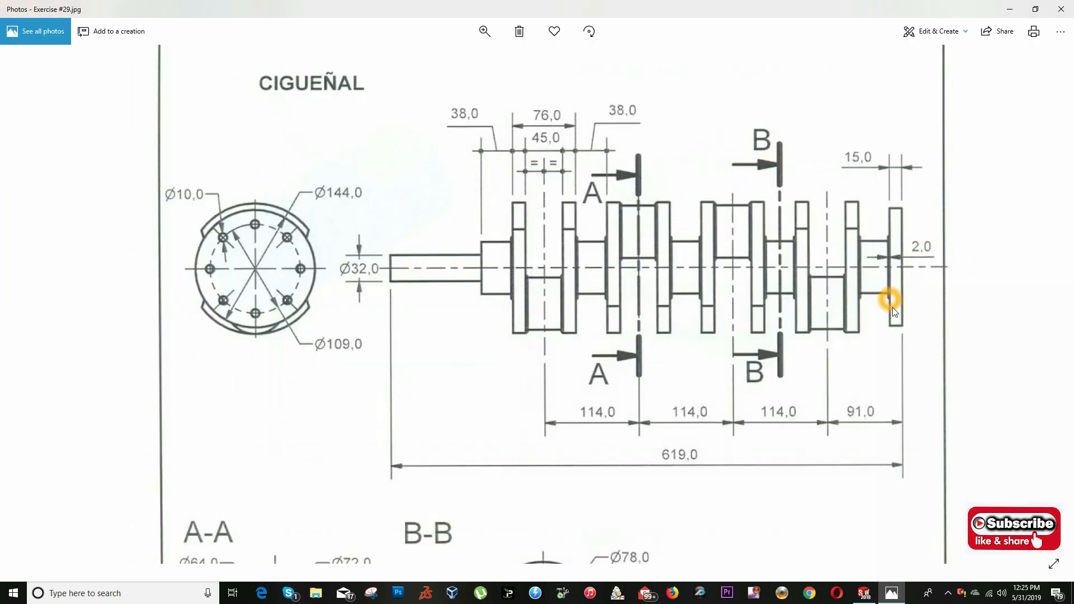
drag(757, 477, 750, 264)
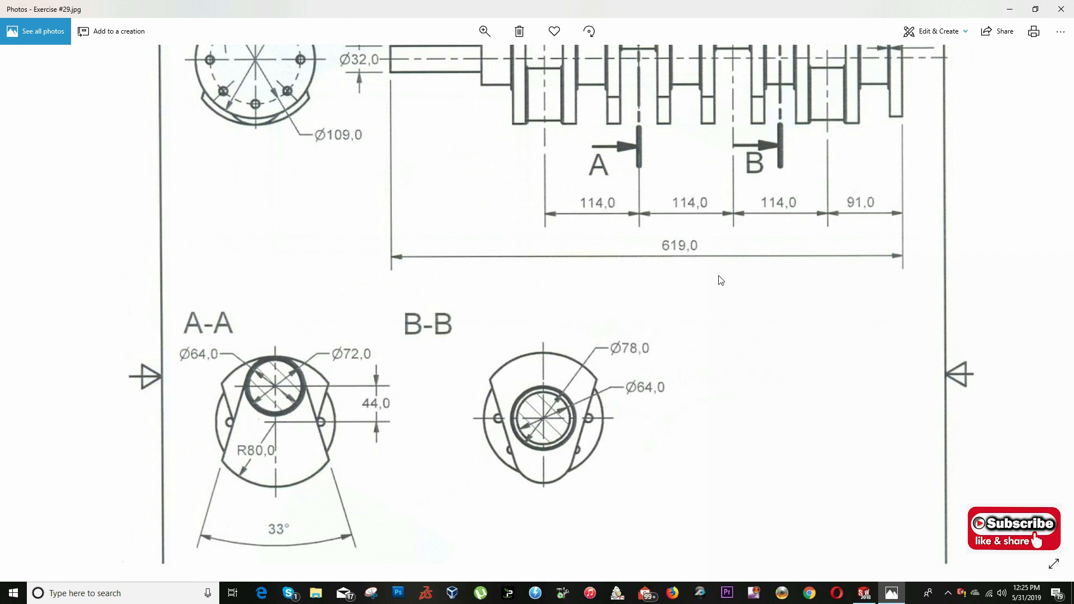
drag(721, 270, 722, 427)
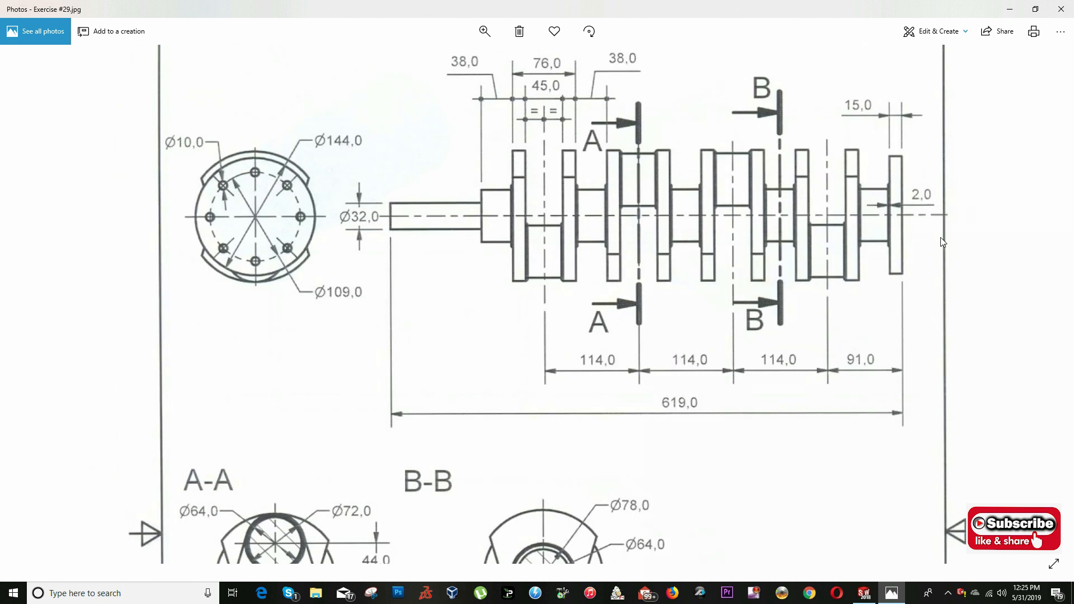
key(alt+Tab)
key(alt+Tab)
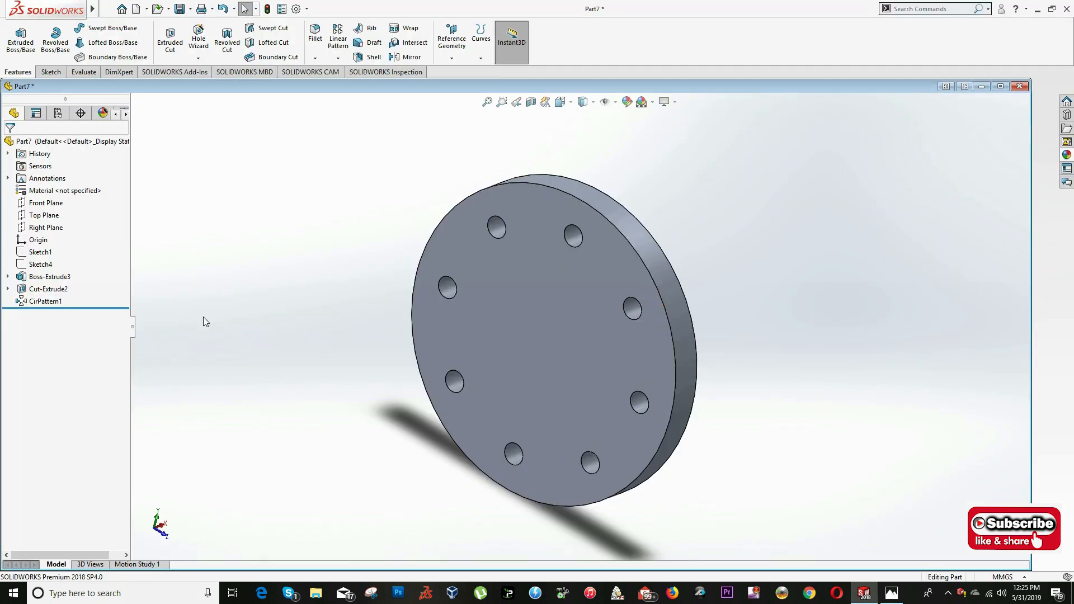
right_click(38, 269)
click(46, 249)
click(255, 231)
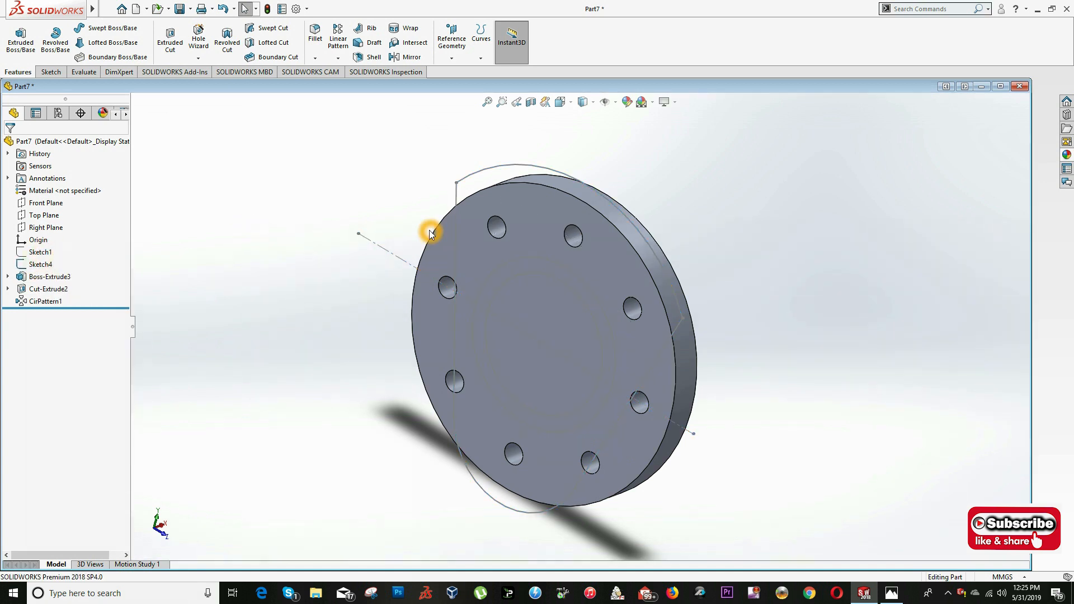
- Start a sketch on the flange's flat face and convert Sketch4's 78 mm circle into it
right_click(509, 270)
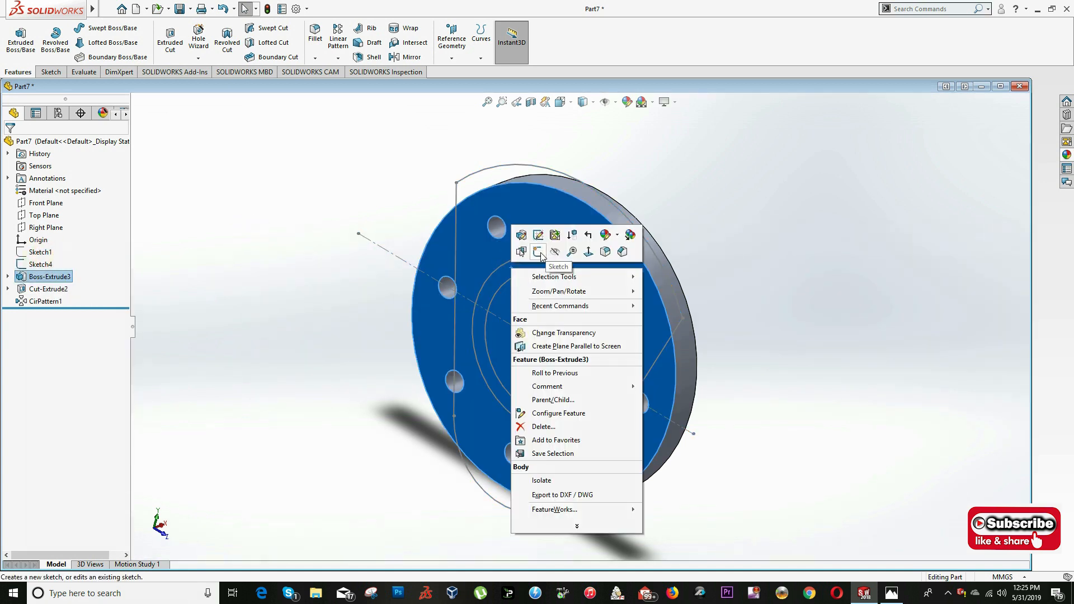
click(539, 253)
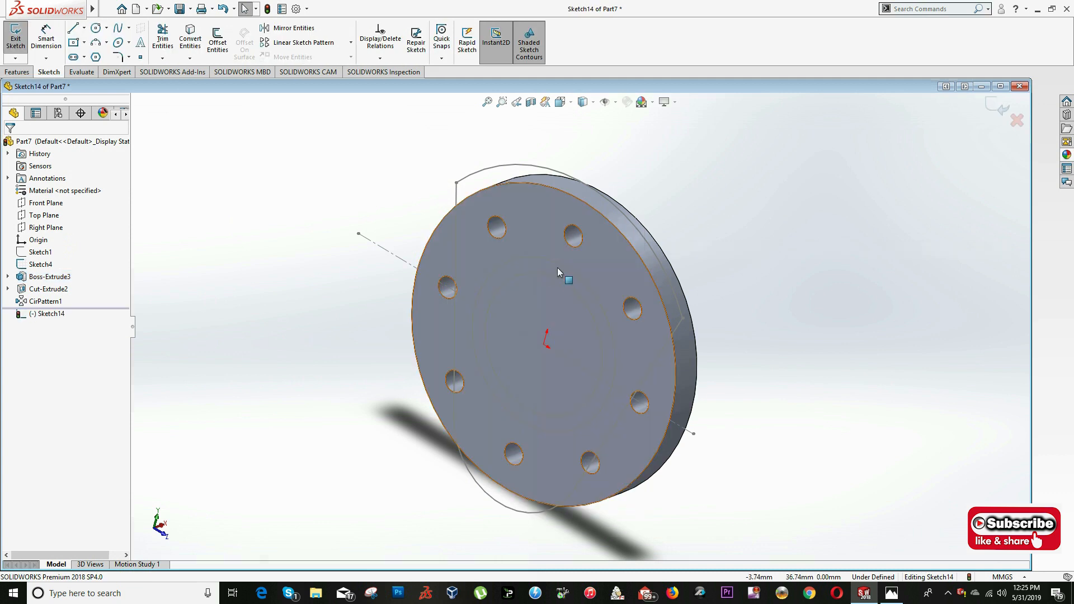
click(565, 266)
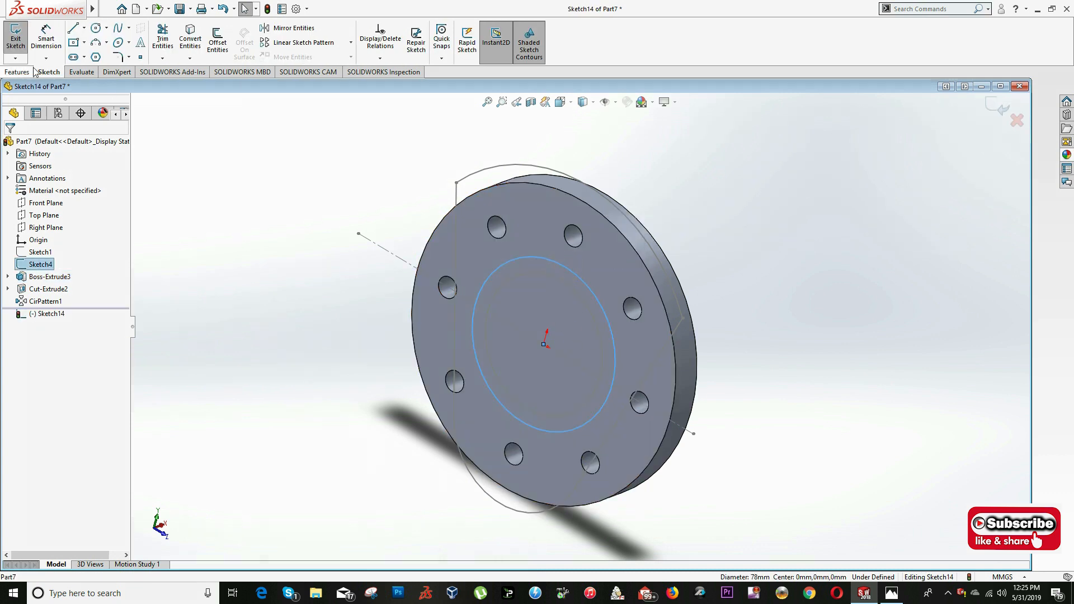
click(193, 46)
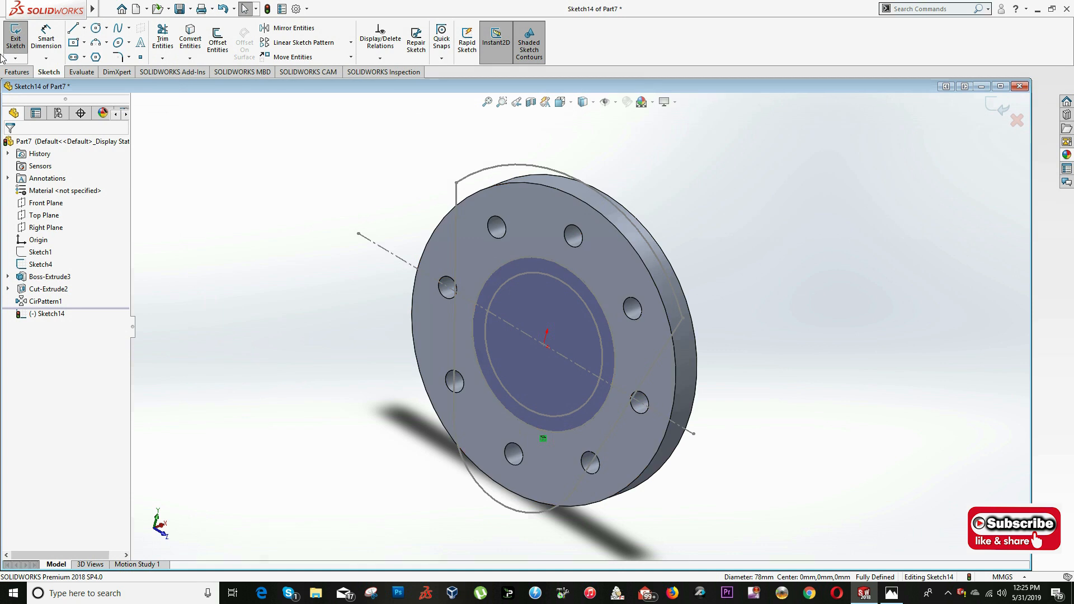
- Extrude the converted 78 mm circle 2 mm outward from the flange face as a blind boss merged with the flange
click(16, 72)
click(18, 37)
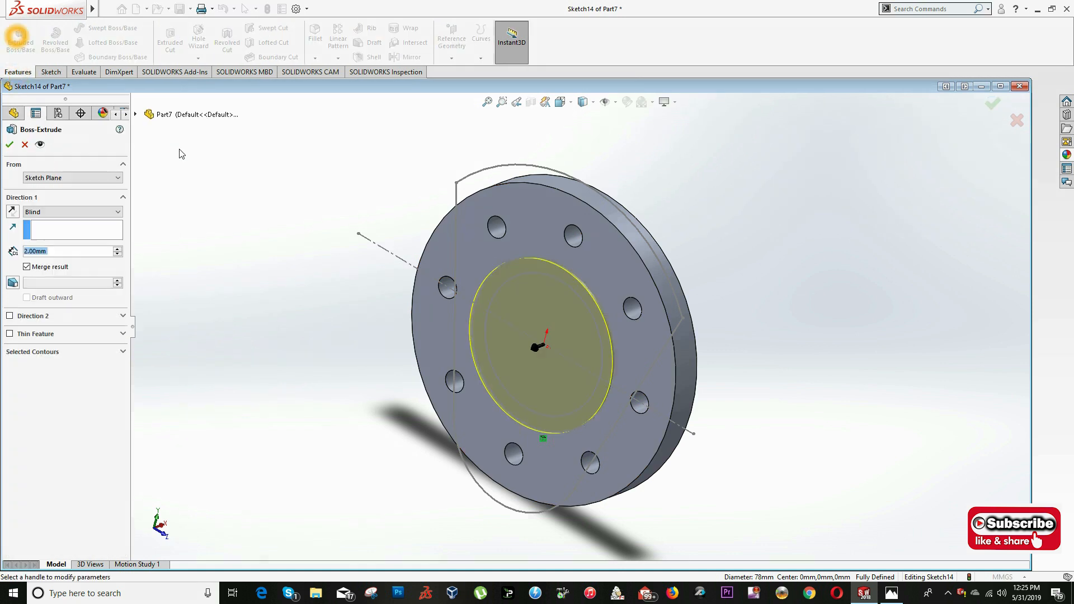
text(2)
click(180, 151)
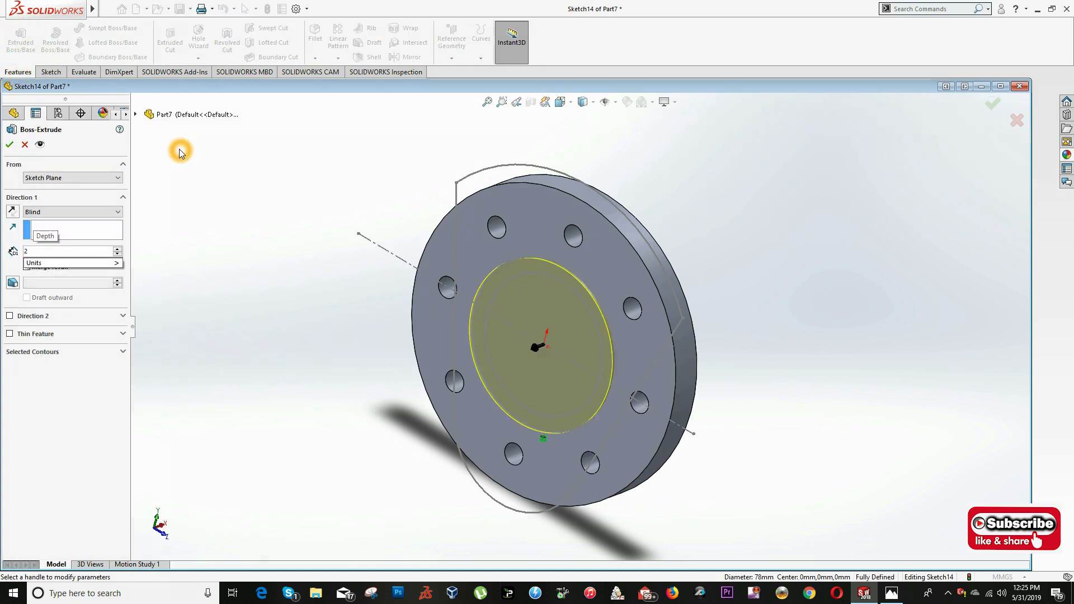
key(Return)
- Start a sketch on the 2 mm boss's flat face and convert Sketch4's 64 mm circle into it
scroll(582, 280, down, 3)
middle_drag(579, 296, 562, 257)
scroll(574, 305, up, 3)
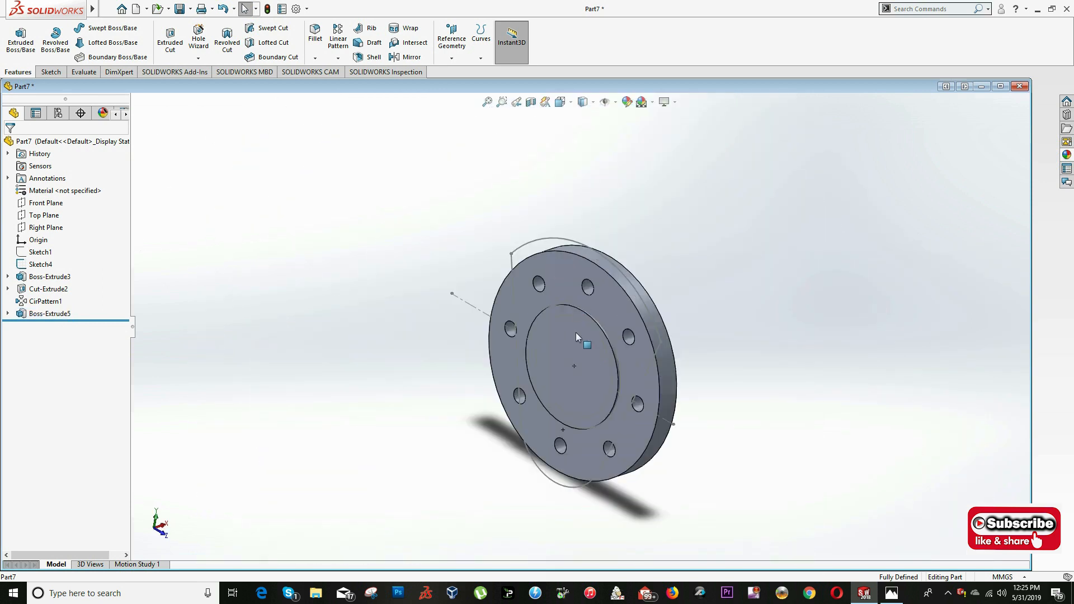
scroll(586, 381, down, 3)
right_click(569, 258)
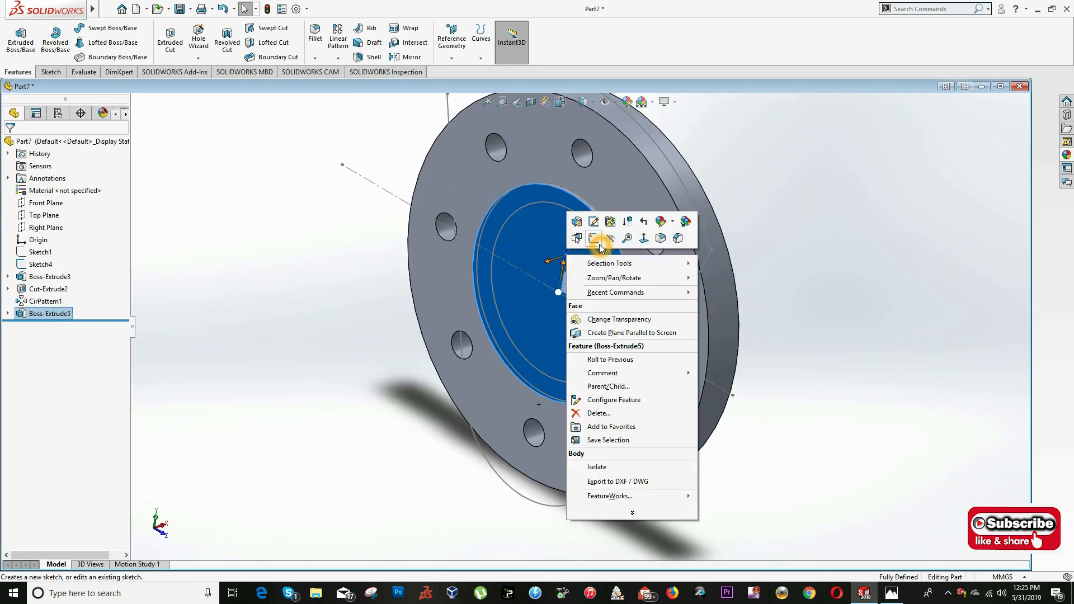
click(599, 245)
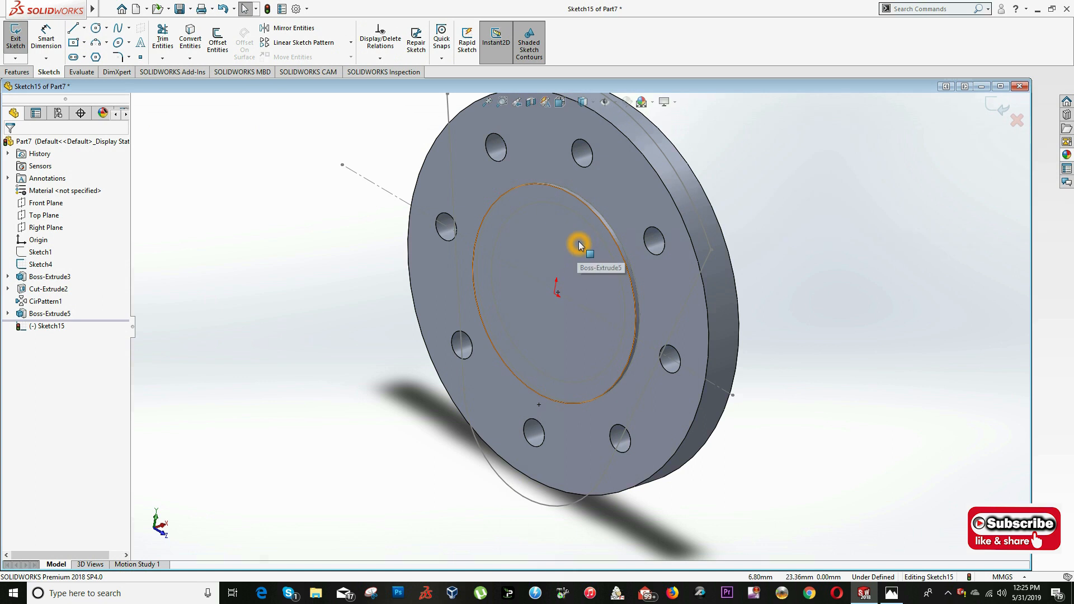
key(space)
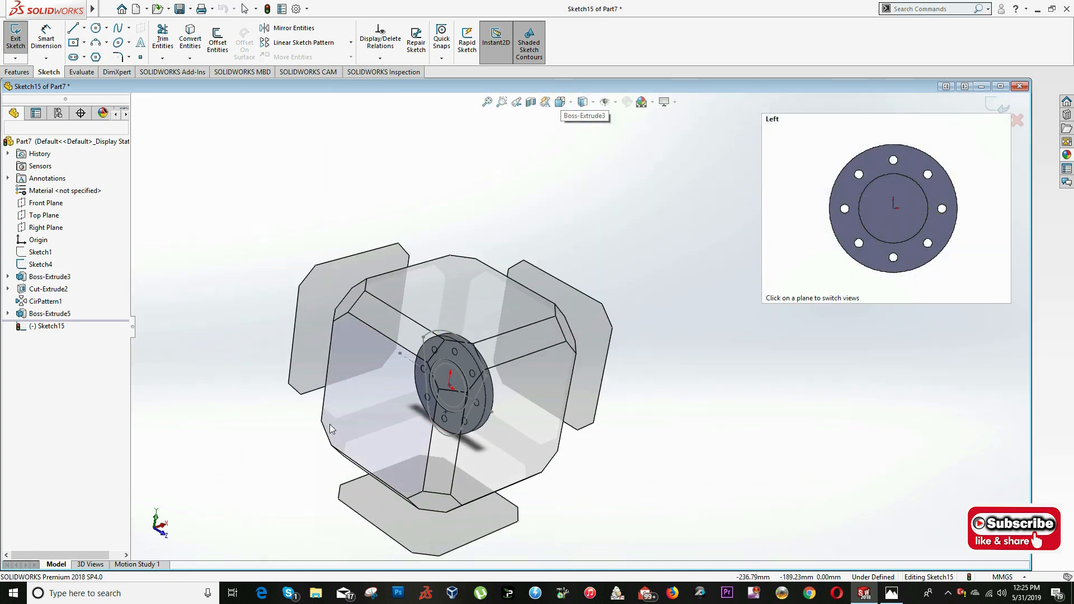
click(327, 426)
click(576, 257)
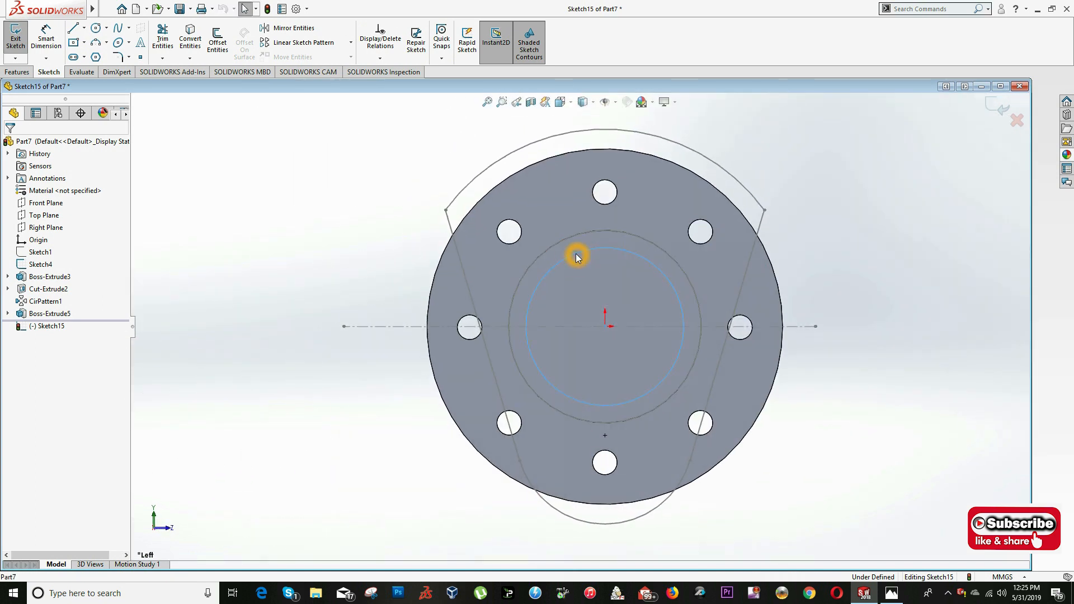
click(190, 40)
- Extrude the converted 64 mm circle 38 mm outward as a blind boss merged with the flange
click(17, 73)
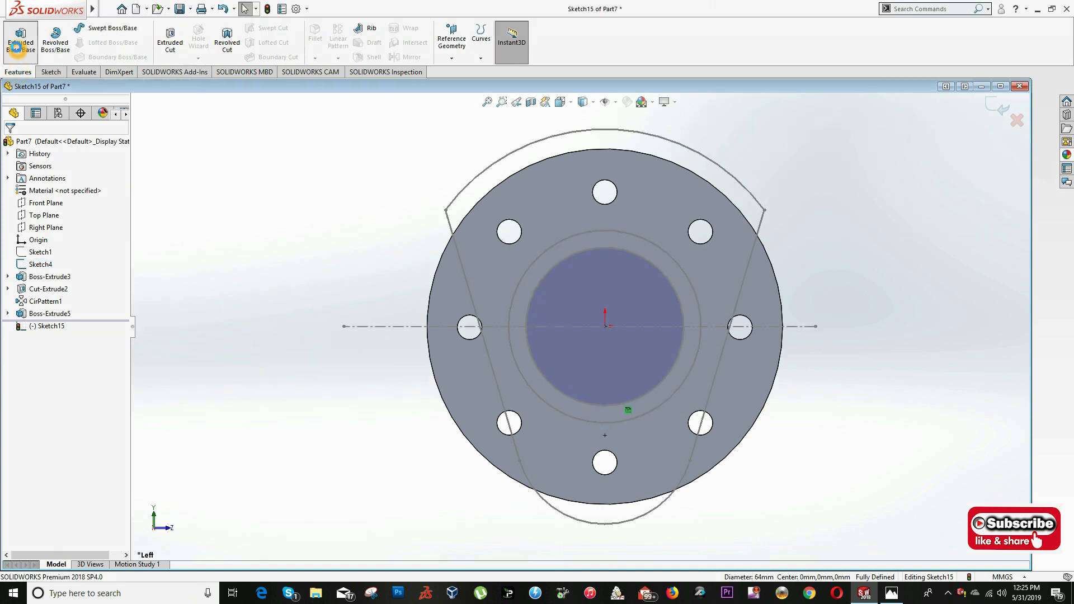
click(15, 37)
key(alt+Tab)
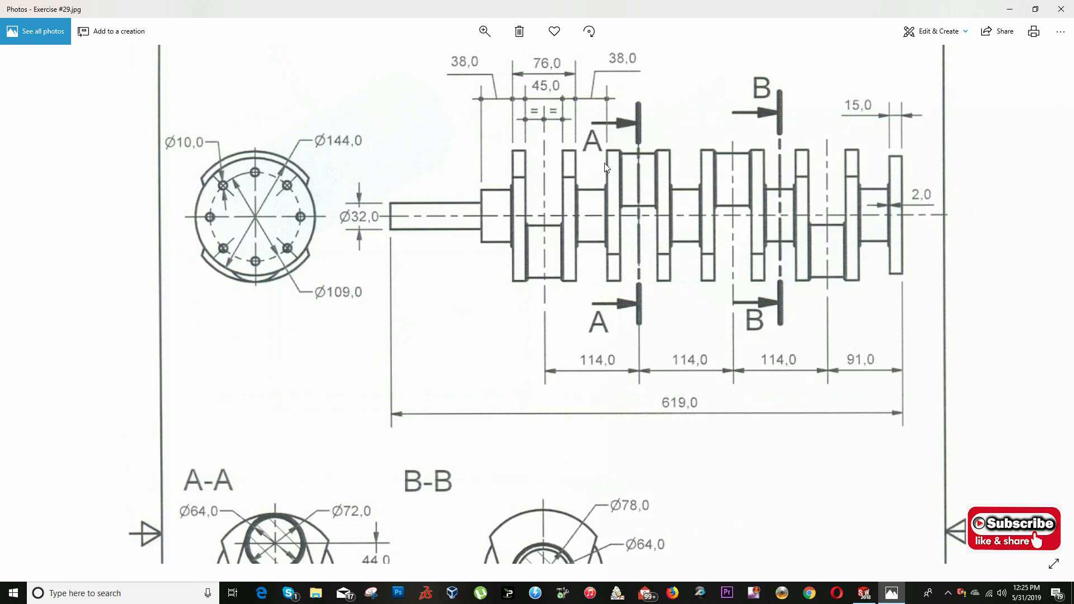
key(alt+Tab)
drag(67, 252, 47, 252)
text(3)
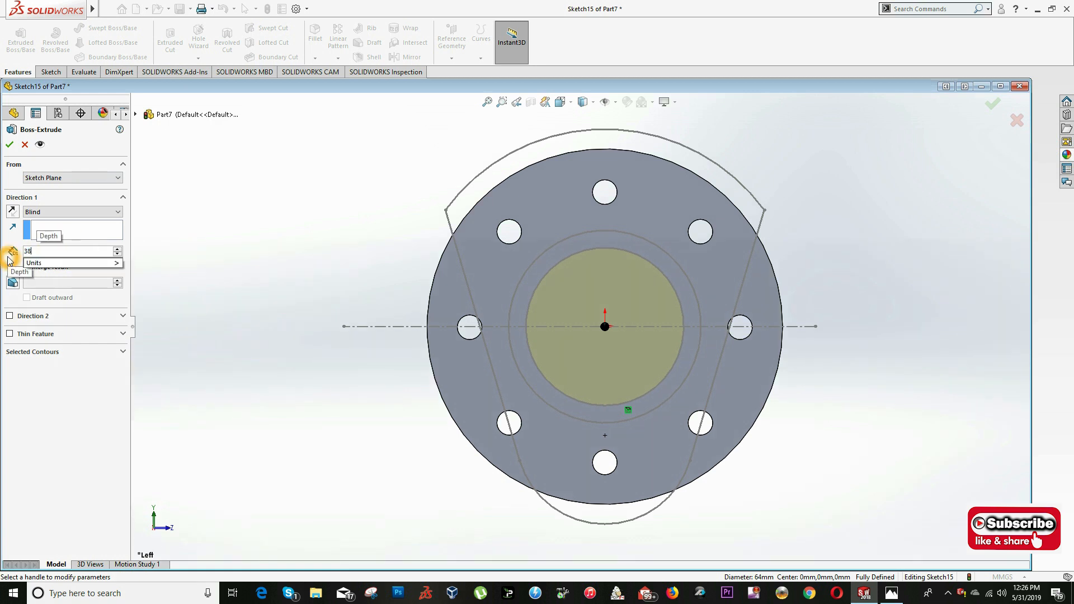
text(8)
key(Return)
middle_drag(401, 315, 334, 343)
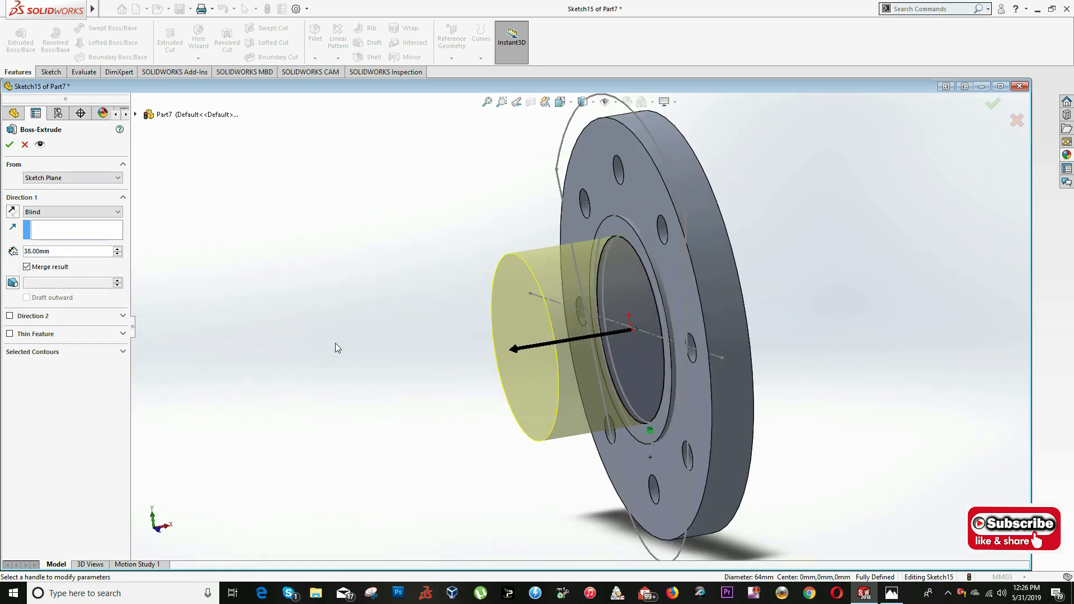
key(Return)
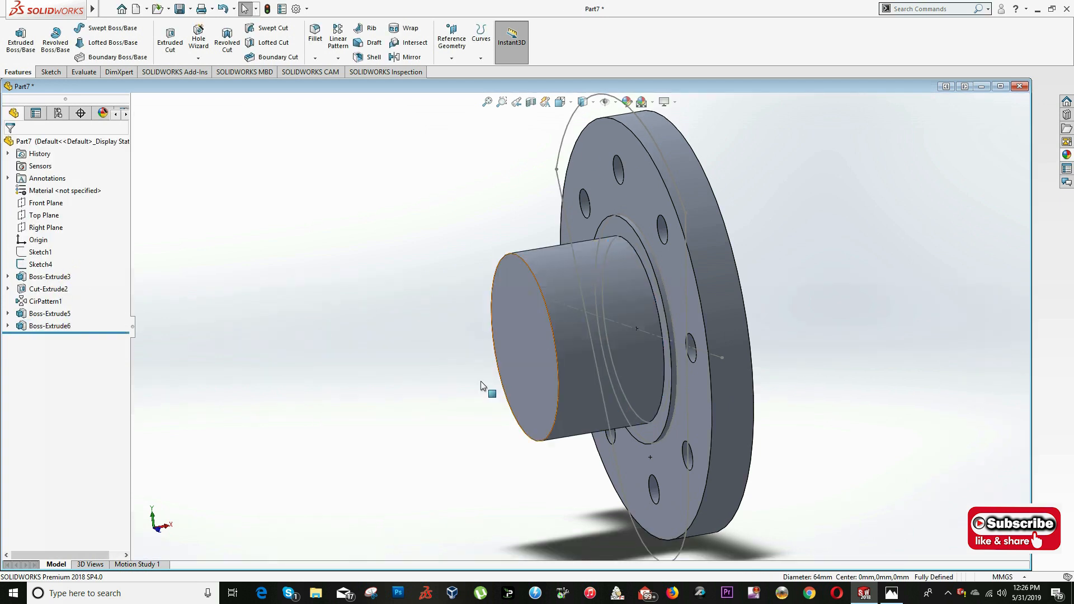
- Start a sketch parallel to the flange on the 64 mm journal's end face and convert Sketch4's 78 mm circle into it
scroll(535, 327, down, 3)
click(574, 249)
click(563, 103)
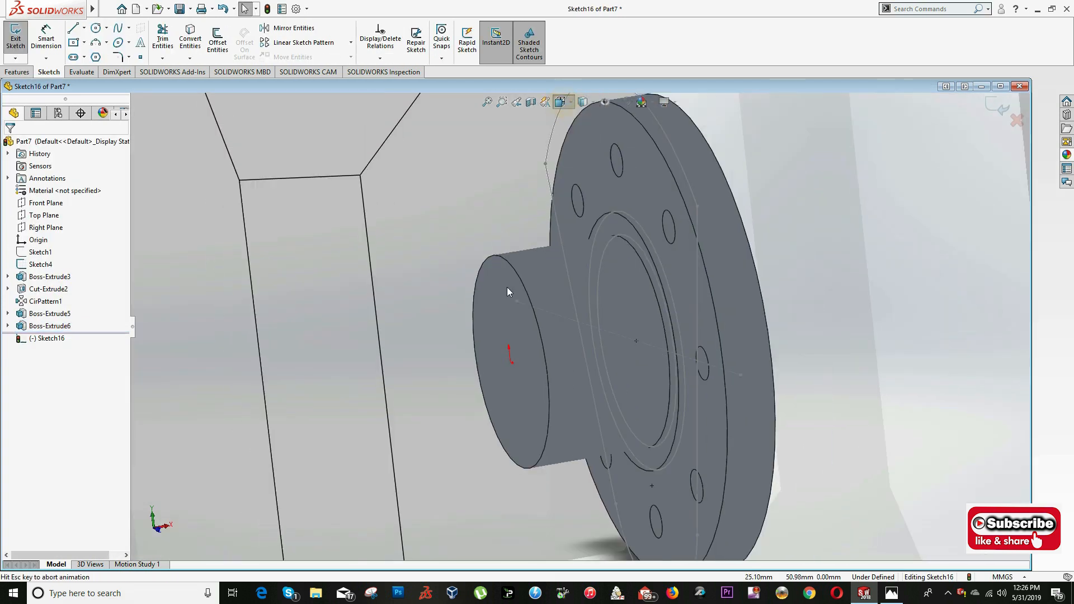
click(343, 348)
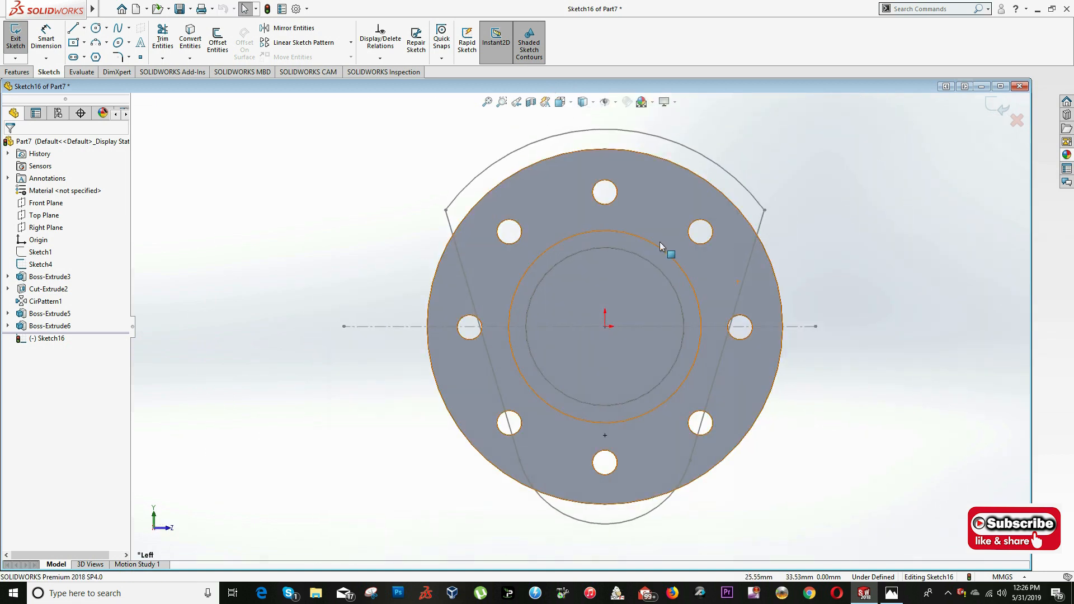
click(648, 242)
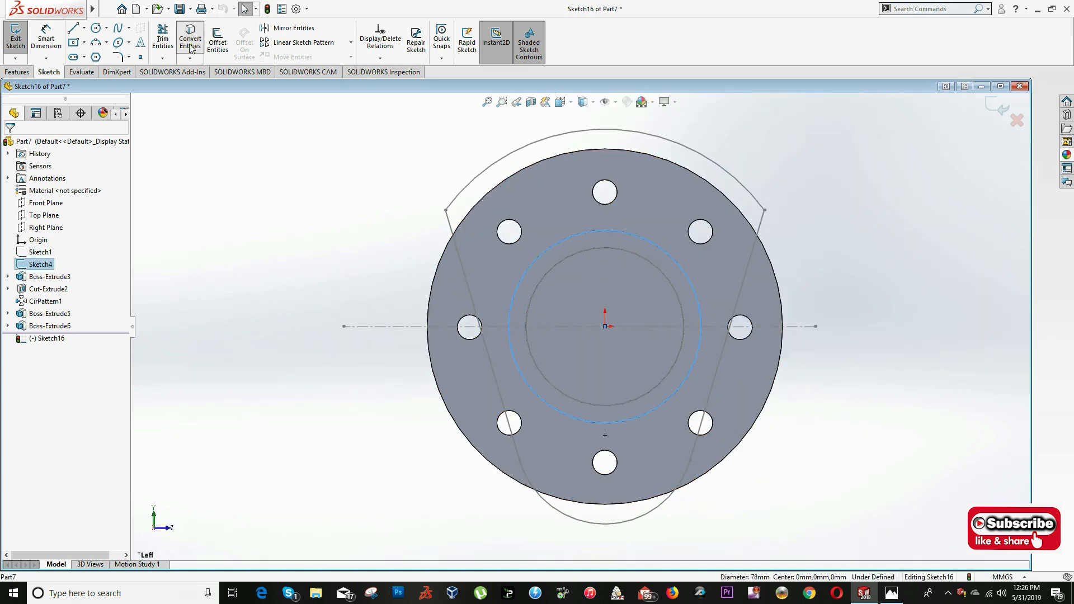
click(190, 49)
- Extrude the converted 78 mm circle 2 mm outward from the journal's end as a blind, merged boss
click(18, 72)
click(21, 39)
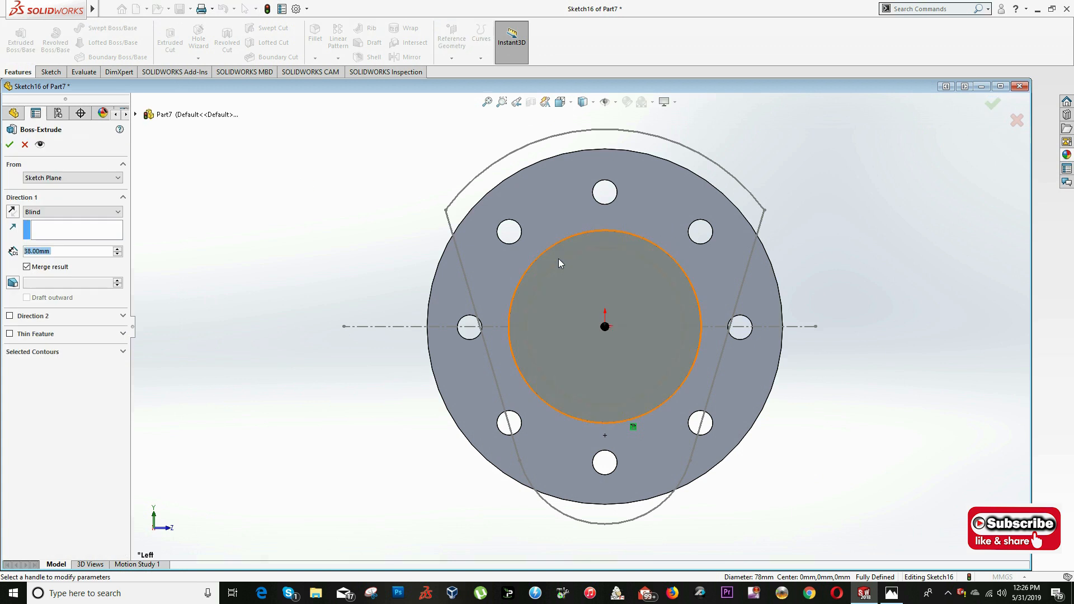
text(2)
key(Return)
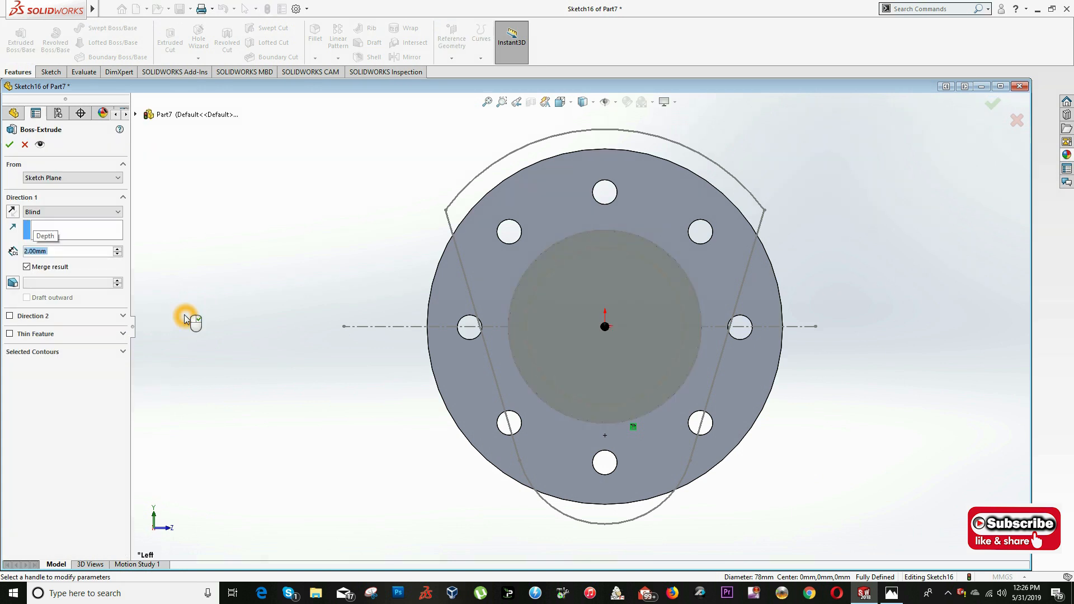
middle_drag(542, 307, 461, 334)
middle_drag(323, 307, 470, 283)
key(Return)
- Examine the crank web beside the end journal in the drawing, and compare Sketch1 and Sketch4 on the model
middle_drag(788, 246, 805, 248)
scroll(609, 333, down, 3)
mouse_move(587, 334)
middle_down()
mouse_move(538, 336)
mouse_move(611, 335)
middle_up()
scroll(611, 336, up, 3)
key(alt+Tab)
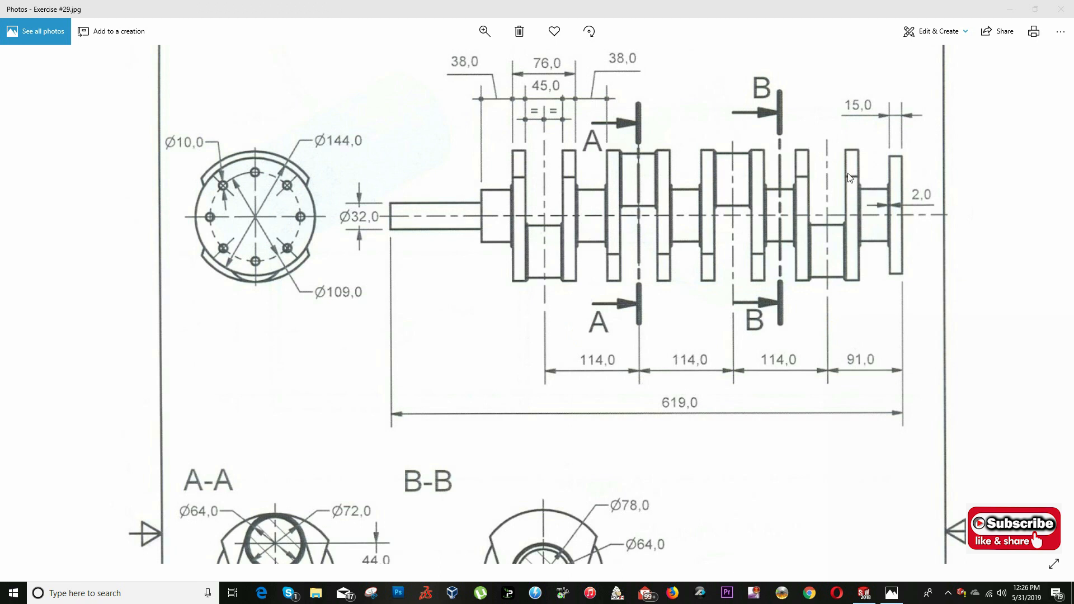
key(alt+Tab)
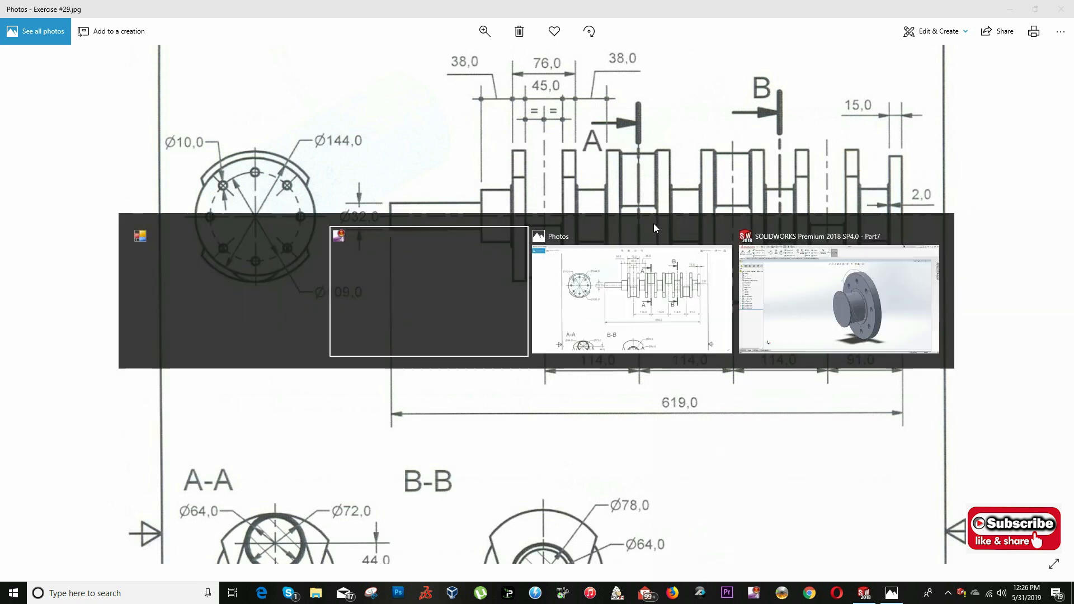
key(alt+Tab)
click(40, 253)
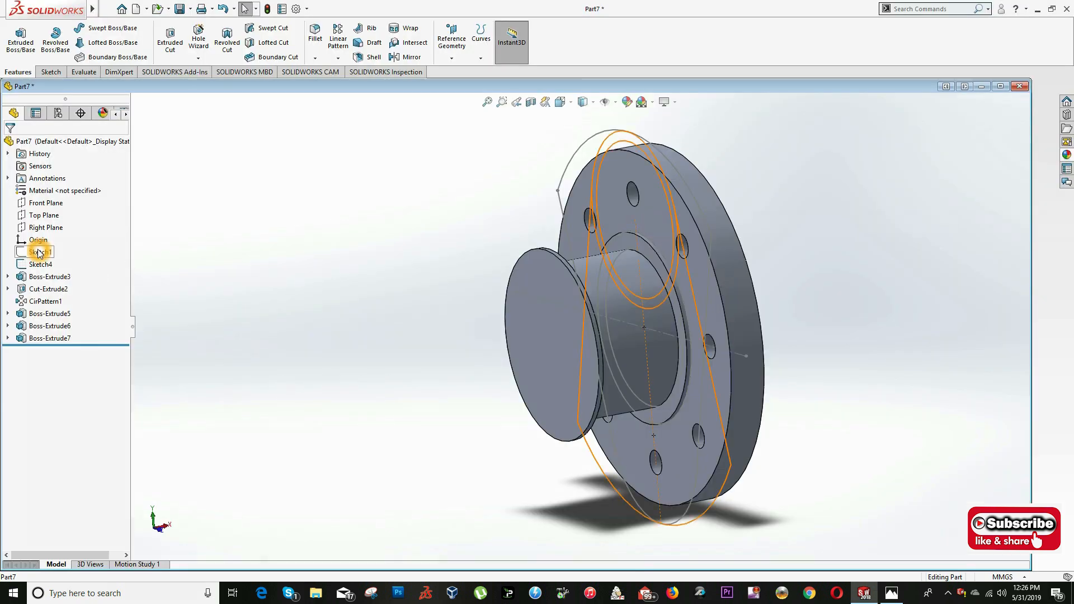
click(37, 264)
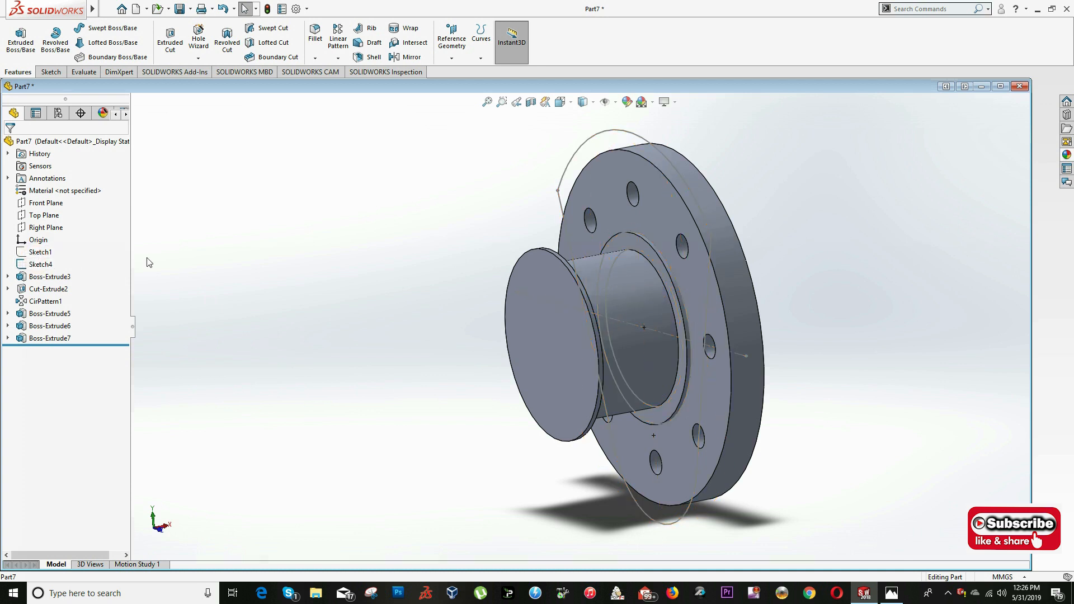
middle_drag(468, 292, 565, 298)
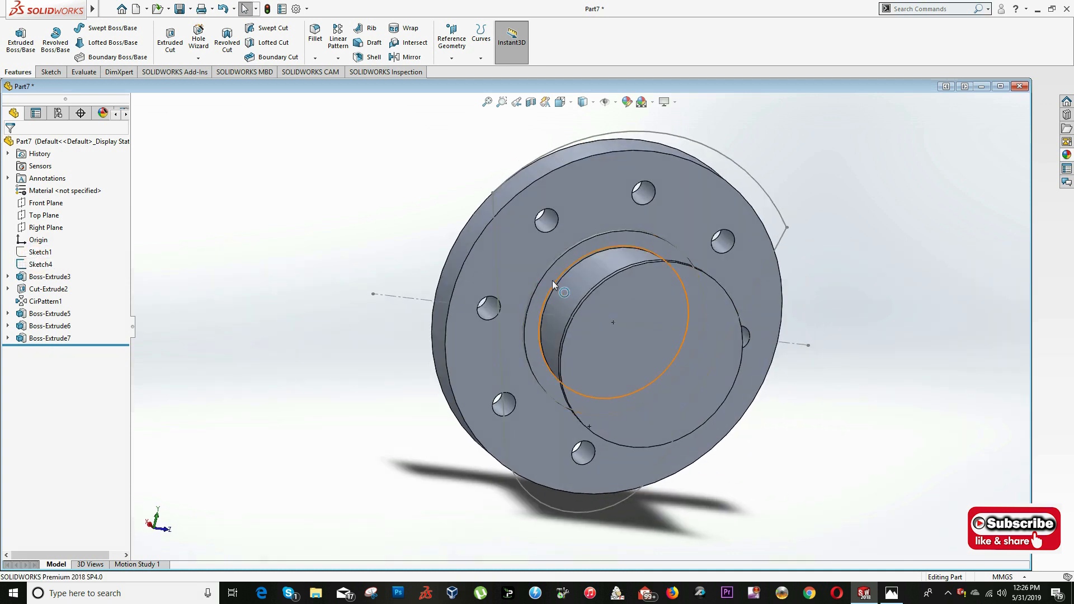
scroll(548, 280, up, 3)
- Roll the model back to just after Sketch4 and start a sketch on the Right Plane in the Left view
click(560, 102)
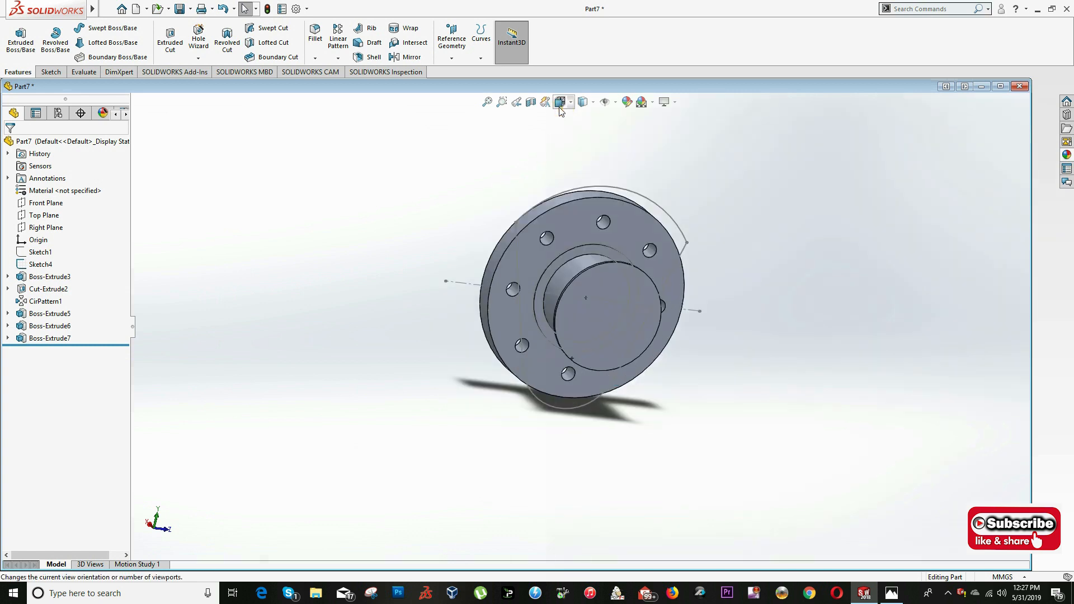
click(505, 378)
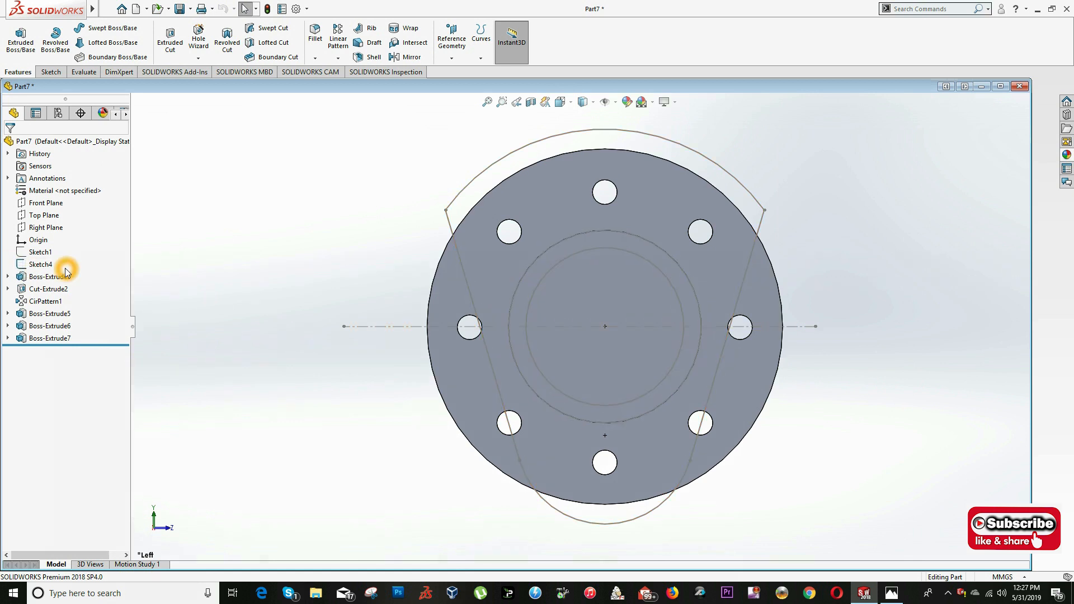
drag(89, 342, 90, 271)
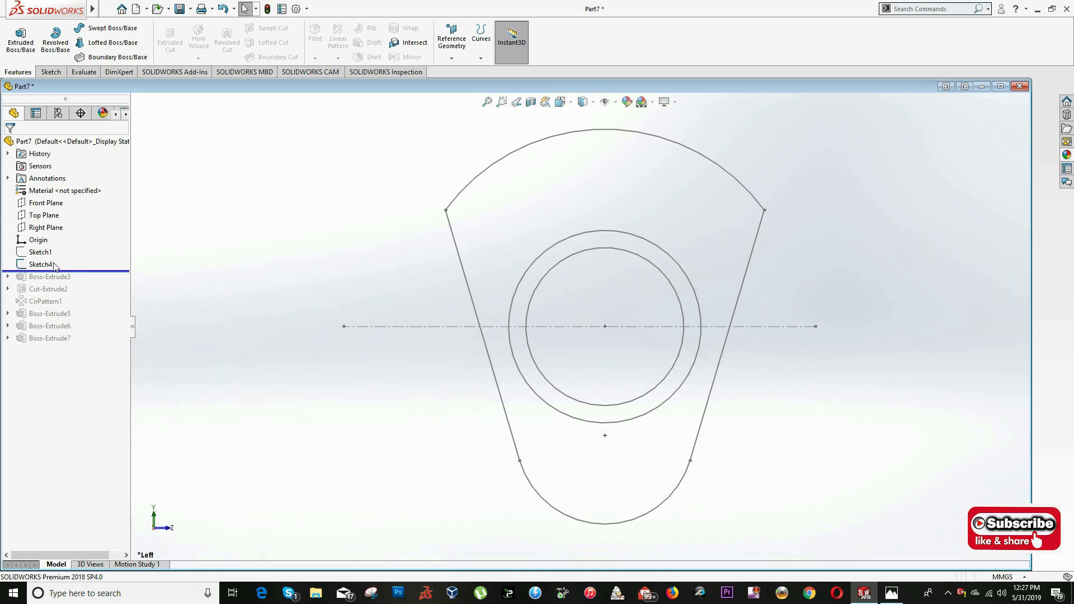
click(898, 189)
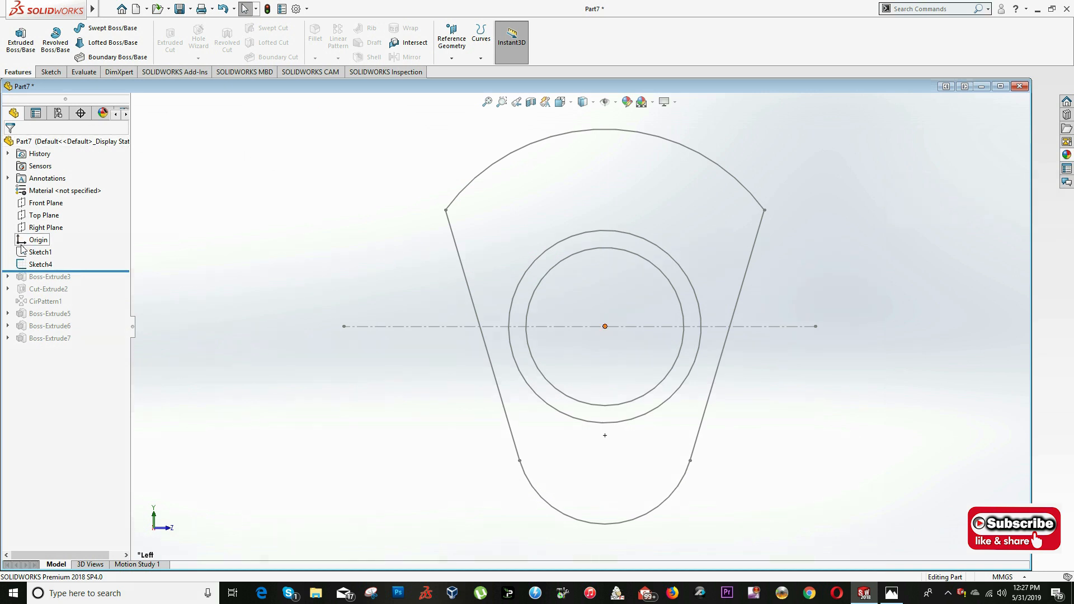
right_click(46, 228)
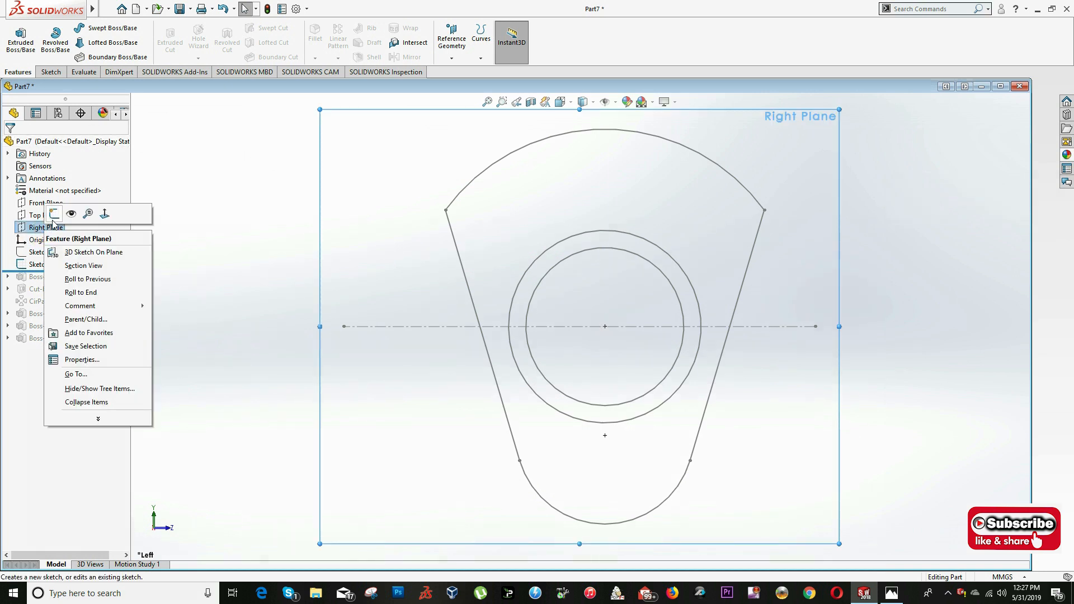
click(54, 213)
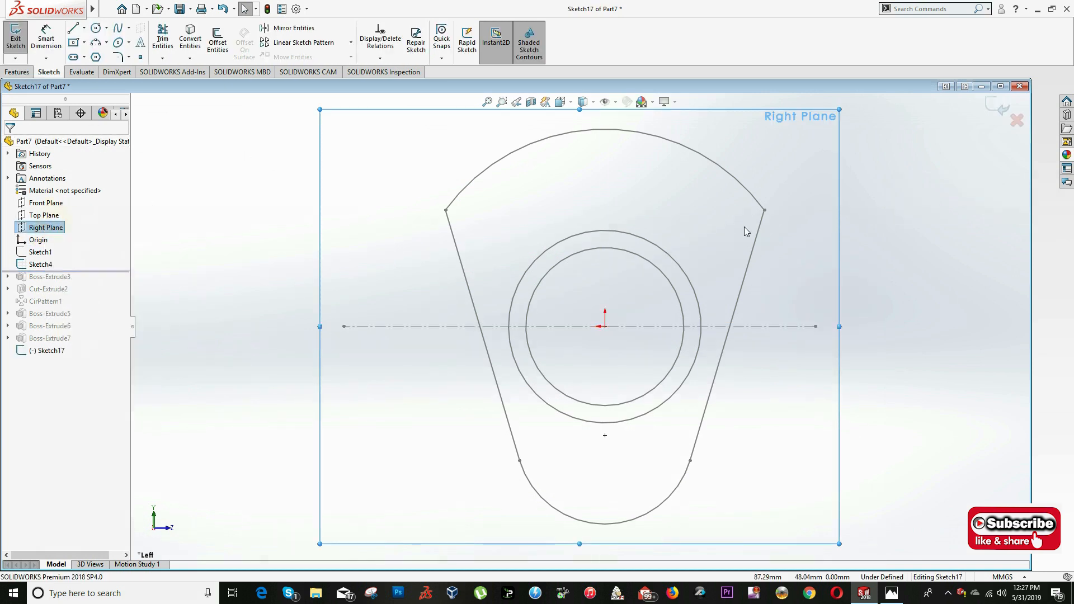
- Convert Sketch4's crank web outline, both side lines and the upper and lower arcs, into the Right Plane sketch
click(465, 281)
ctrl+click(454, 197)
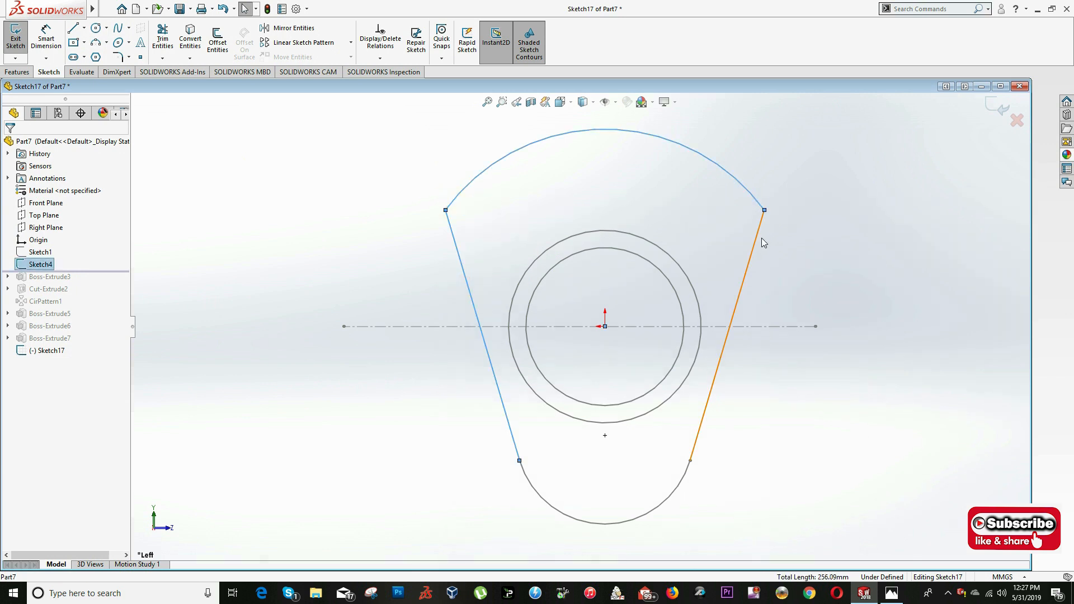
ctrl+click(673, 498)
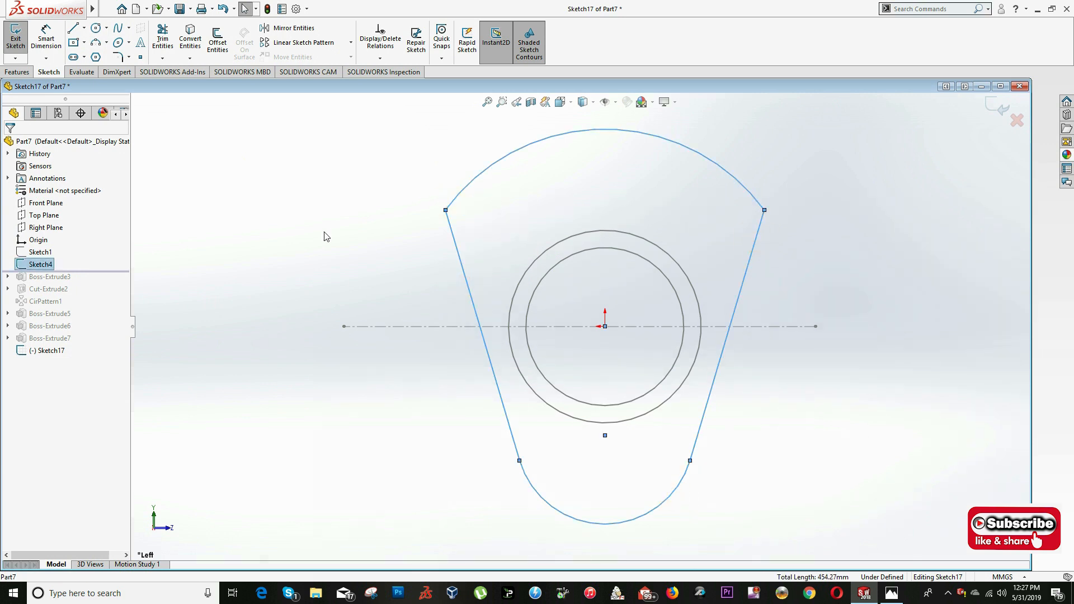
click(195, 49)
key(Escape)
- Check section A-A in the drawing, then sketch a circle centred on the web's lower arc and set its diameter to 64 mm
key(alt+Tab)
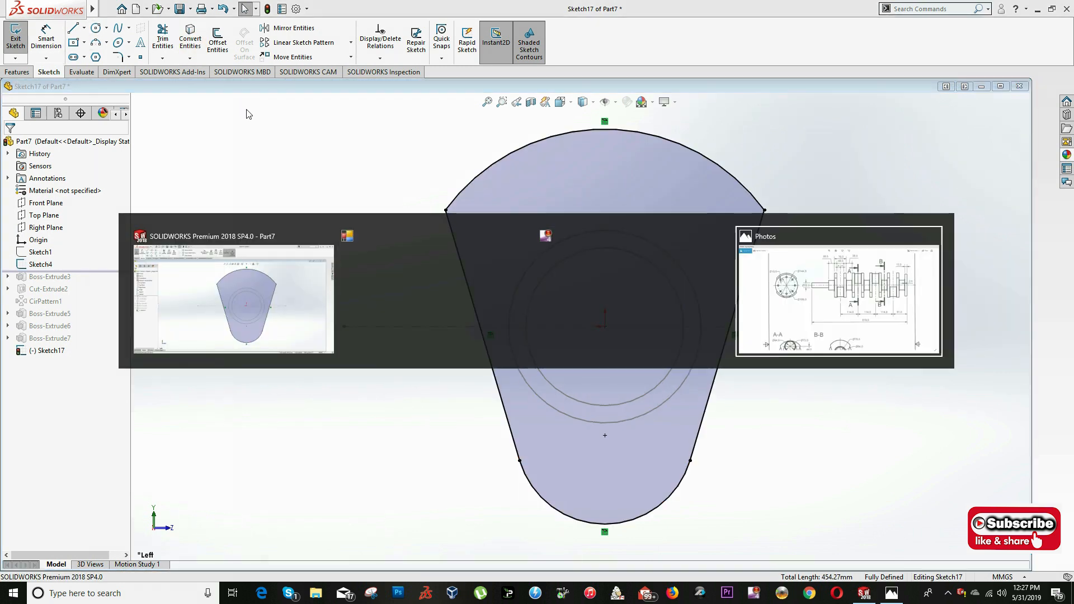
key(alt+Tab)
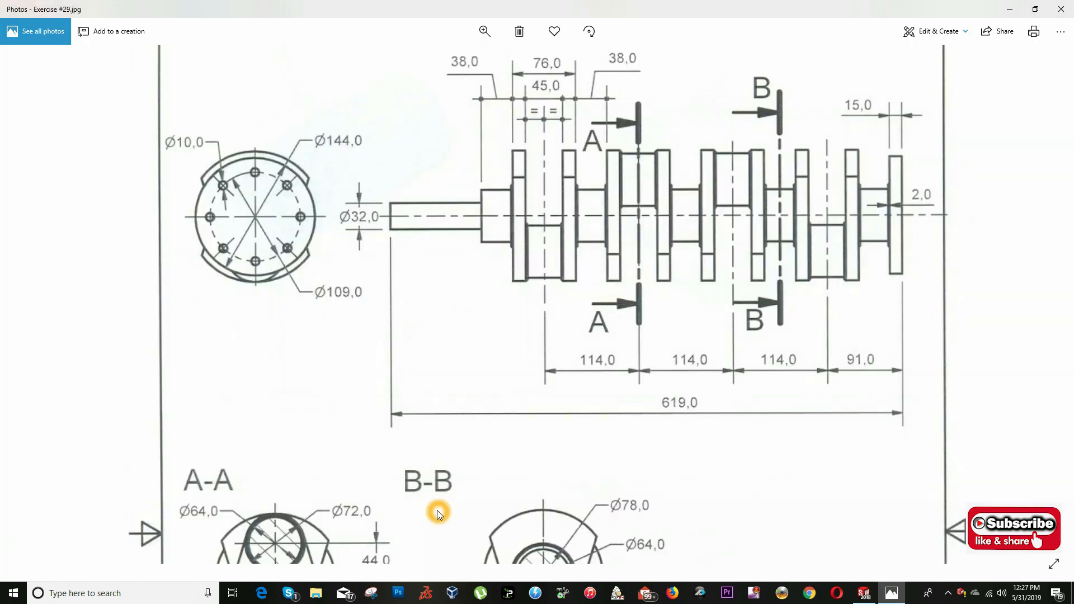
scroll(440, 515, down, 3)
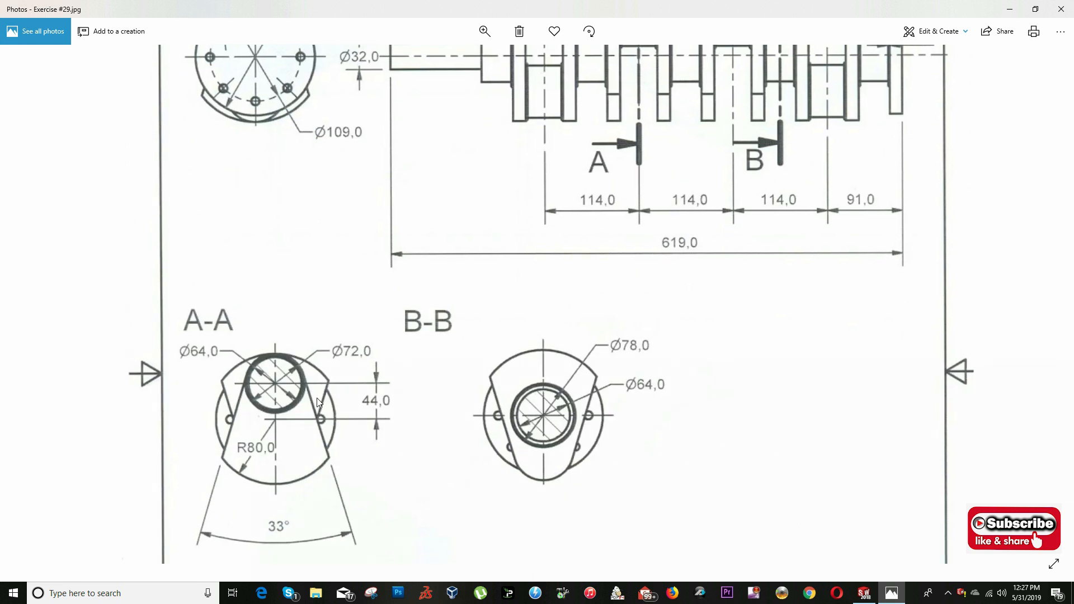
key(alt+Tab)
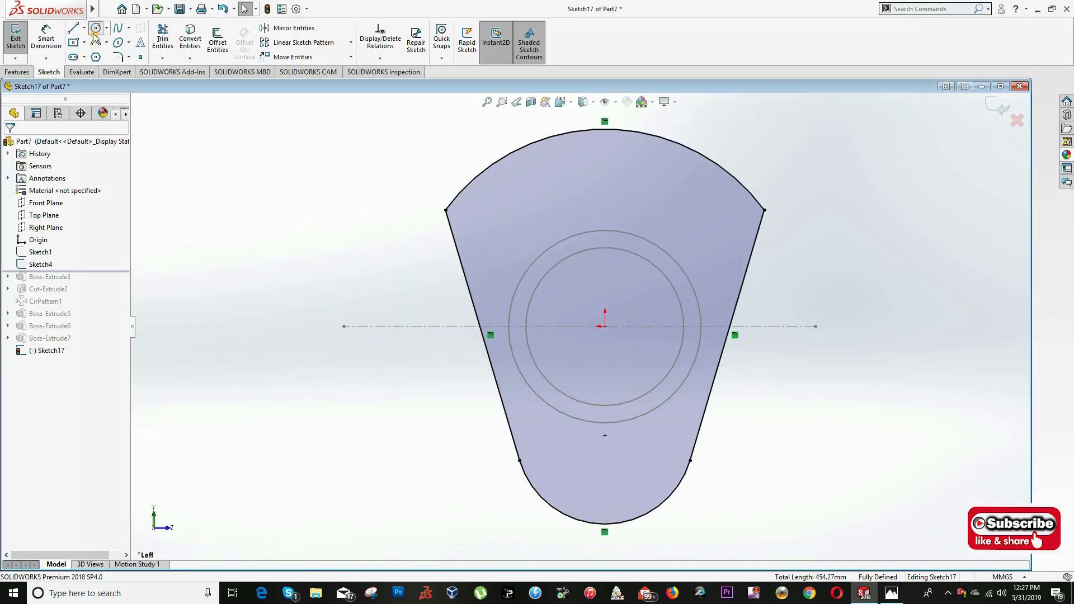
click(95, 29)
click(606, 436)
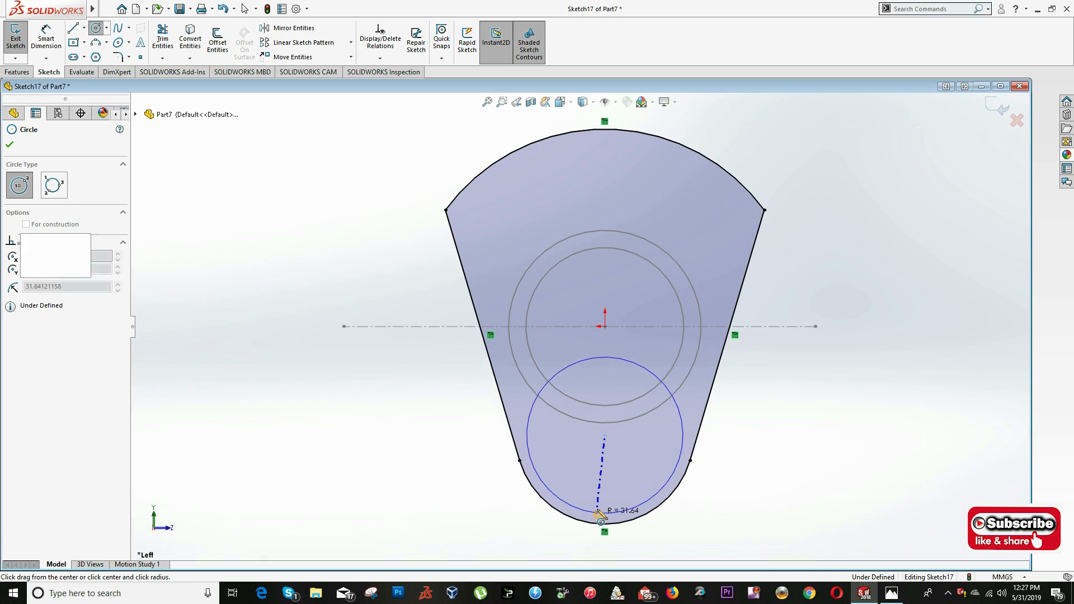
click(601, 513)
key(Escape)
key(s)
click(620, 480)
click(682, 434)
click(783, 419)
text(64)
key(Return)
key(z)
- Sketch a second circle concentric with the 64 mm circle, passing through the endpoint where the web's side line meets the lower arc
scroll(690, 381, down, 4)
key(alt+Tab)
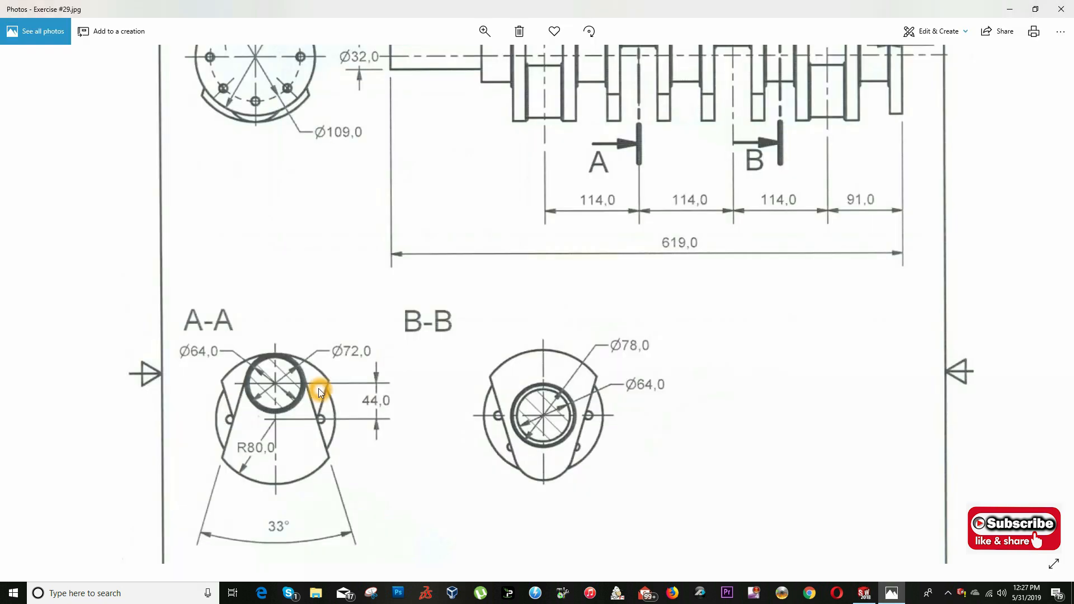
key(alt+Tab)
click(96, 27)
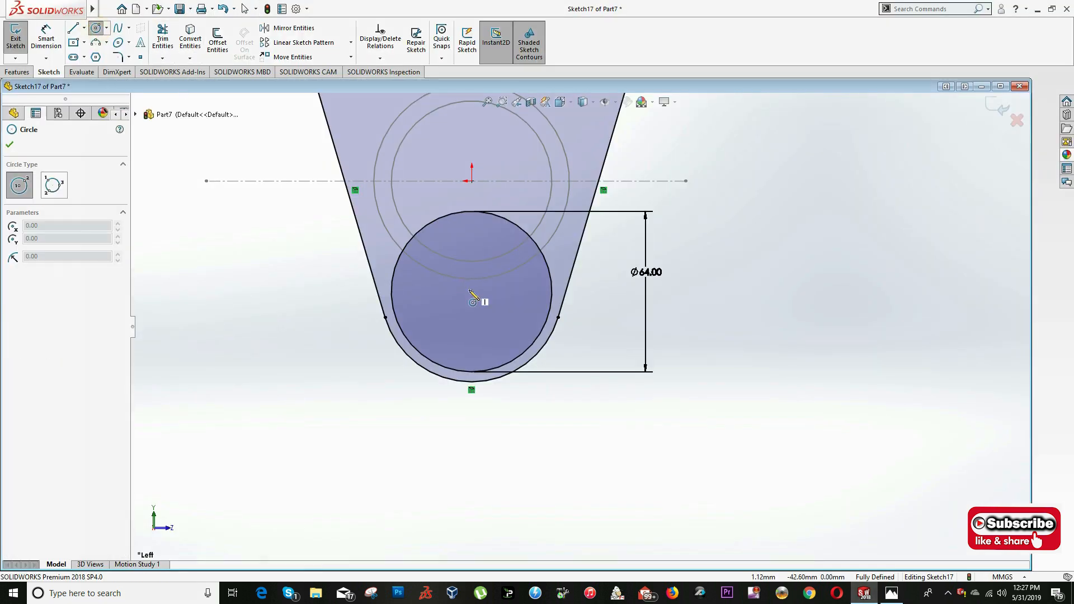
click(471, 291)
click(386, 317)
key(Escape)
key(s)
click(697, 231)
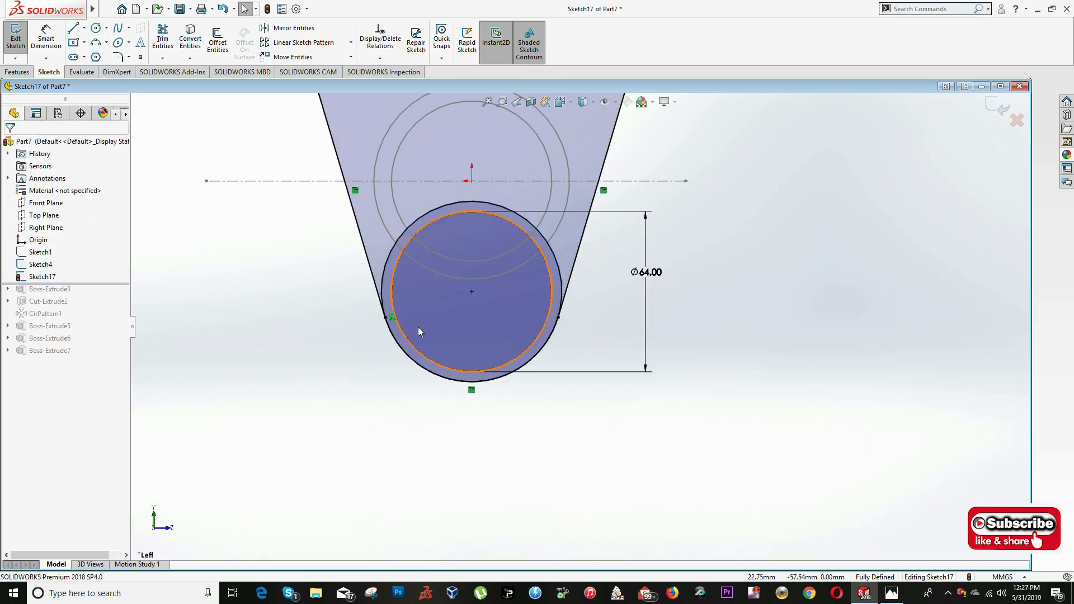
- Check the diameter of the outer concentric circle at the web's lower end, and finish the Right Plane sketch
key(s)
click(451, 342)
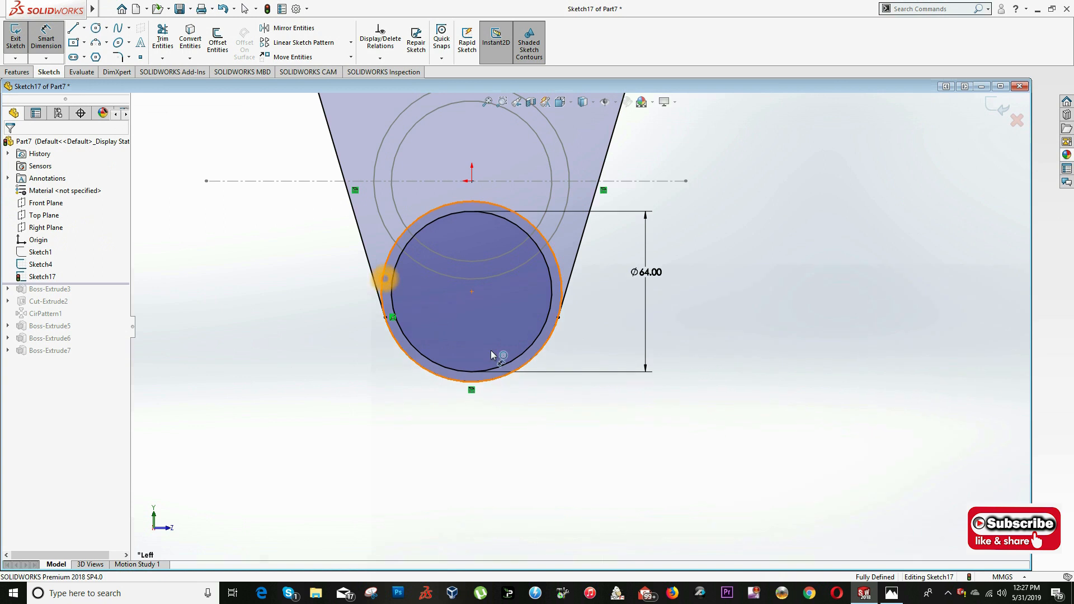
click(382, 280)
key(Escape)
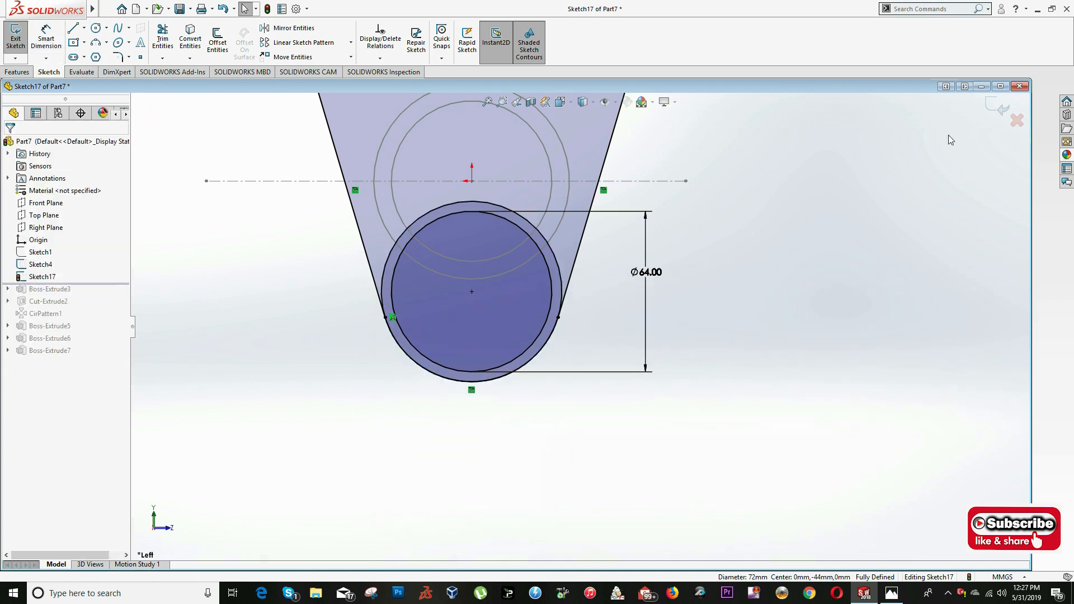
click(999, 107)
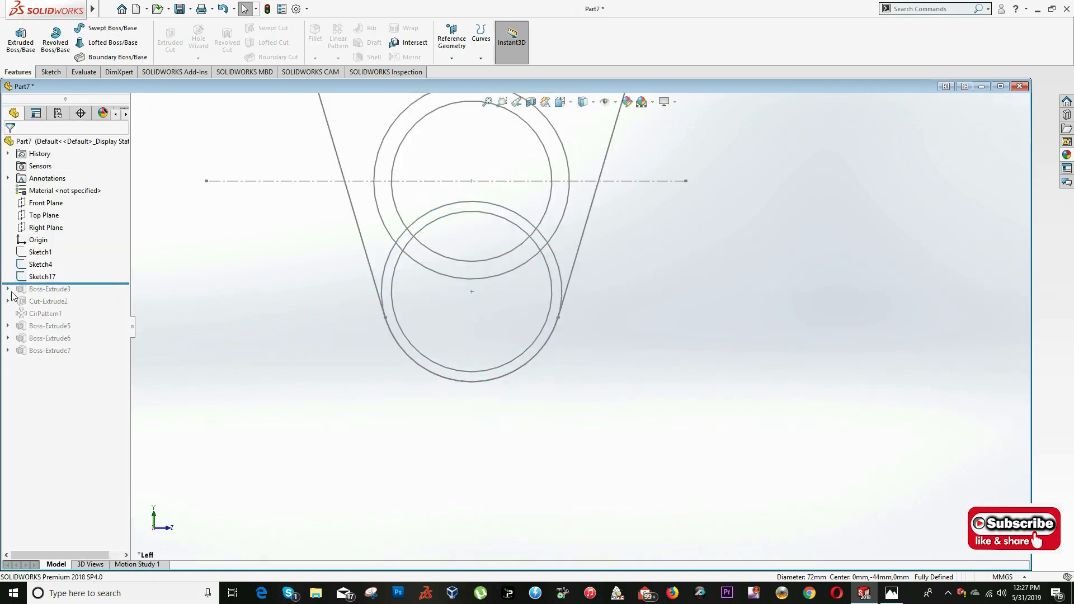
- Hide Sketch4 and Sketch17
right_click(37, 266)
click(35, 249)
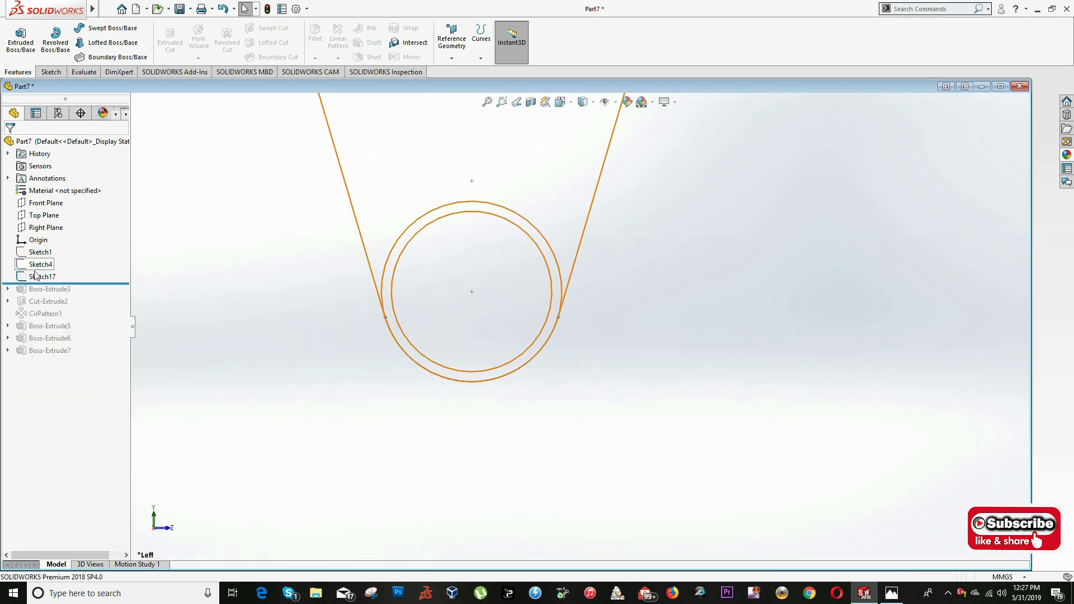
right_click(42, 277)
click(35, 260)
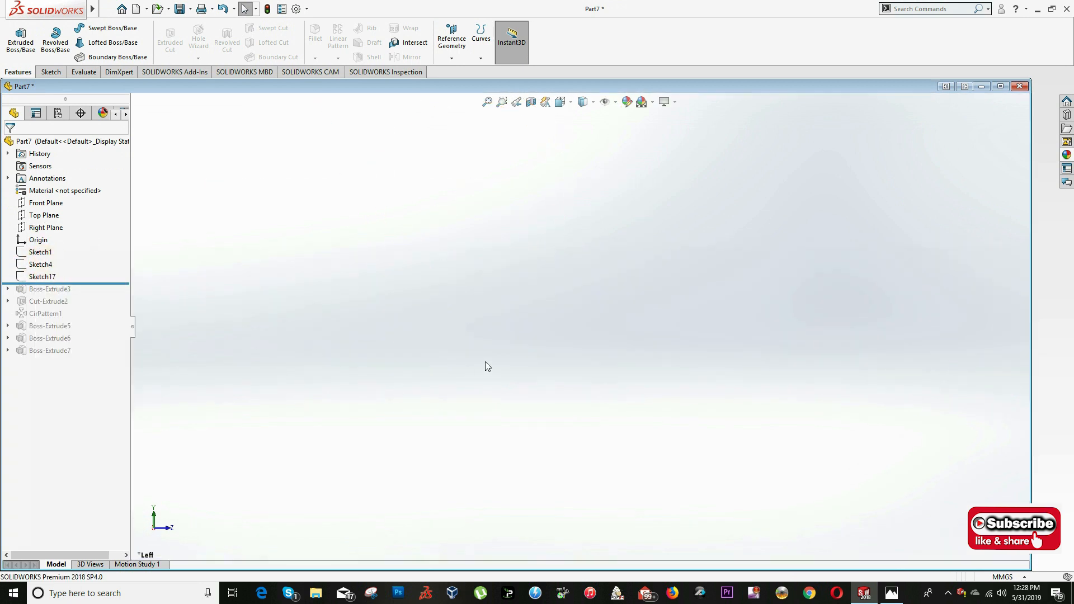
- Examine the web outlines stored in Sketch1 and Sketch4 and compare them with the Exercise #29 drawing
click(32, 251)
click(330, 238)
right_click(36, 250)
scroll(313, 265, up, 5)
scroll(532, 178, down, 2)
click(532, 178)
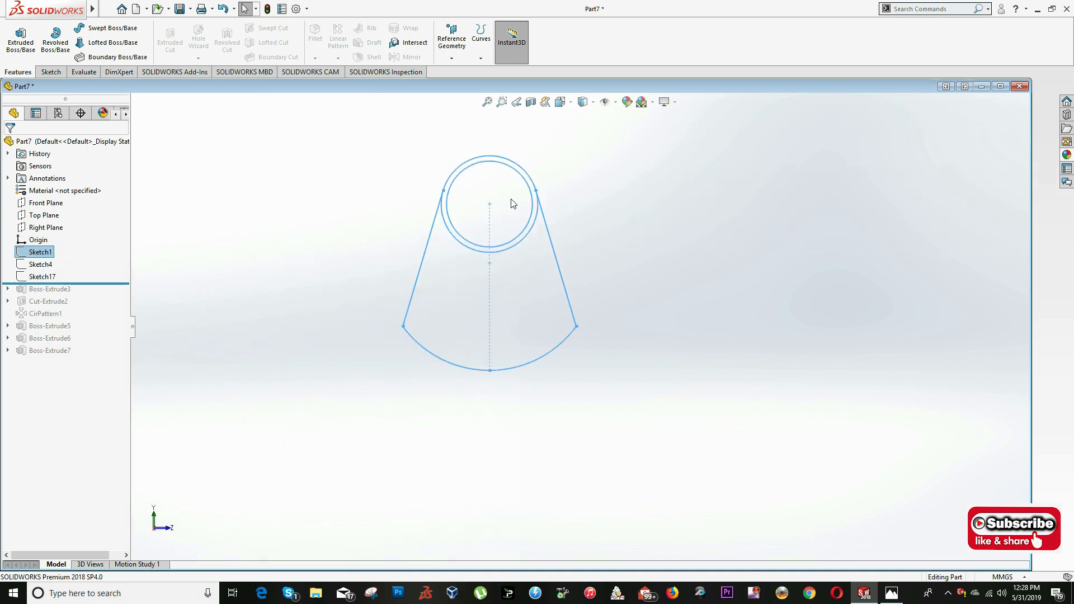
ctrl+click(40, 268)
click(79, 261)
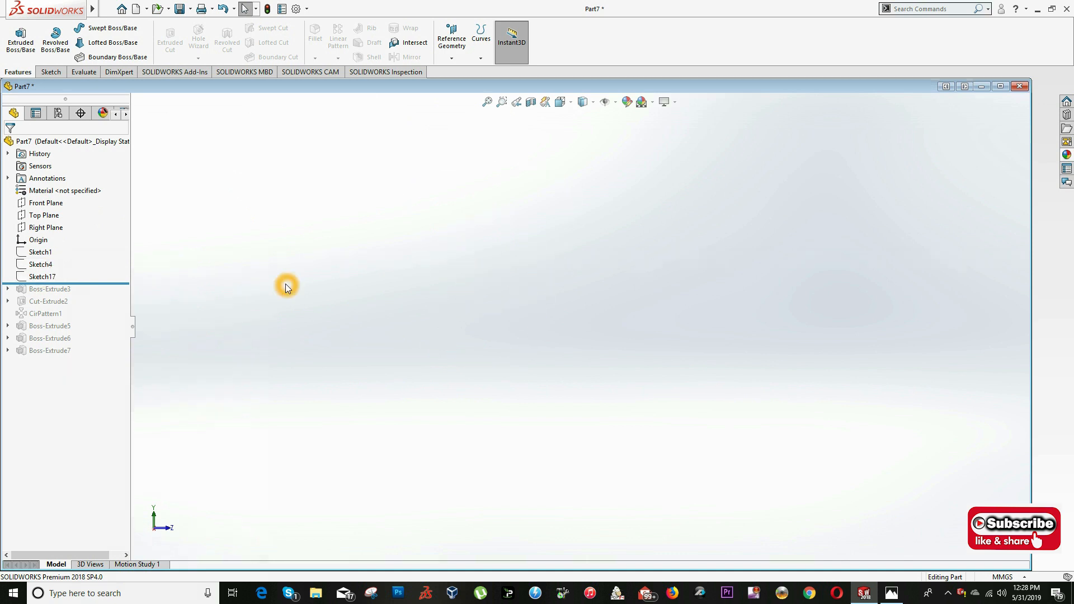
key(alt+Tab)
key(alt+Tab)
- Roll the model forward to after Boss-Extrude7 and check in the drawing which crank web follows the journal beside the end flange
drag(82, 282, 72, 359)
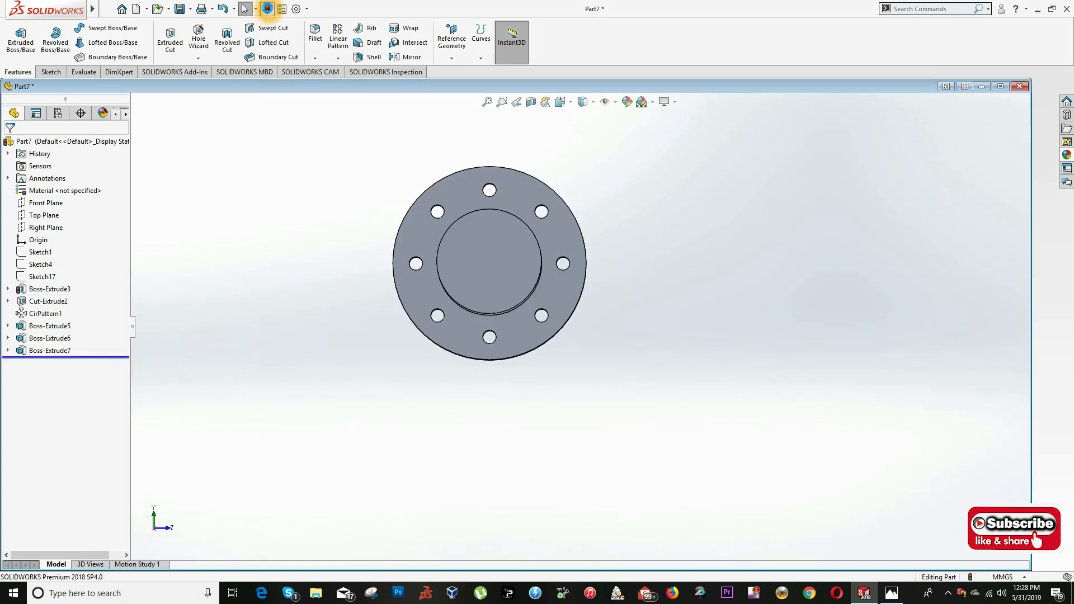
middle_drag(606, 288, 547, 338)
key(alt+Tab)
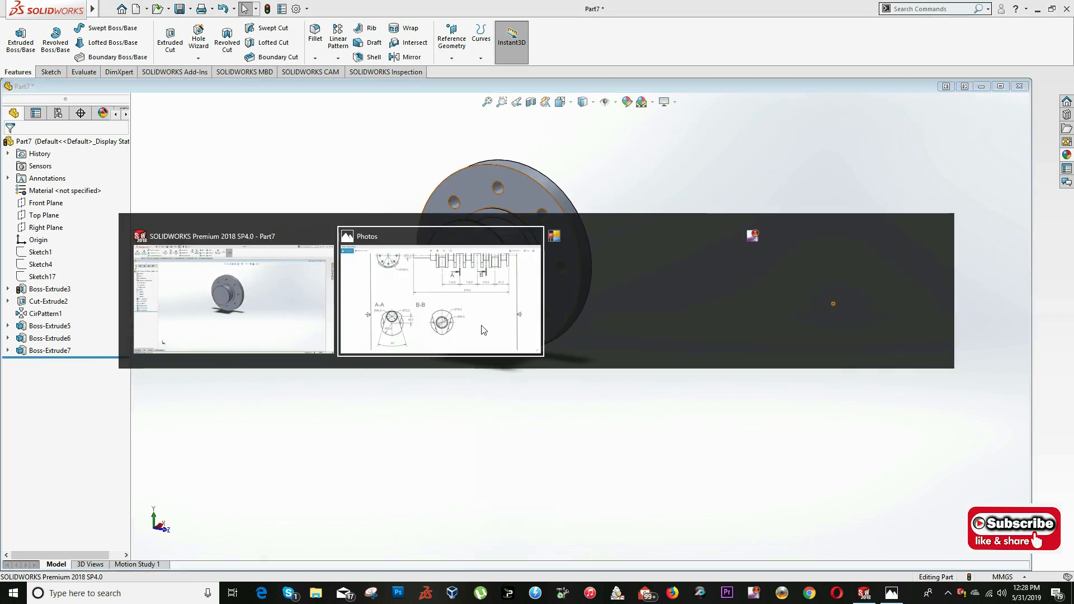
scroll(739, 319, up, 3)
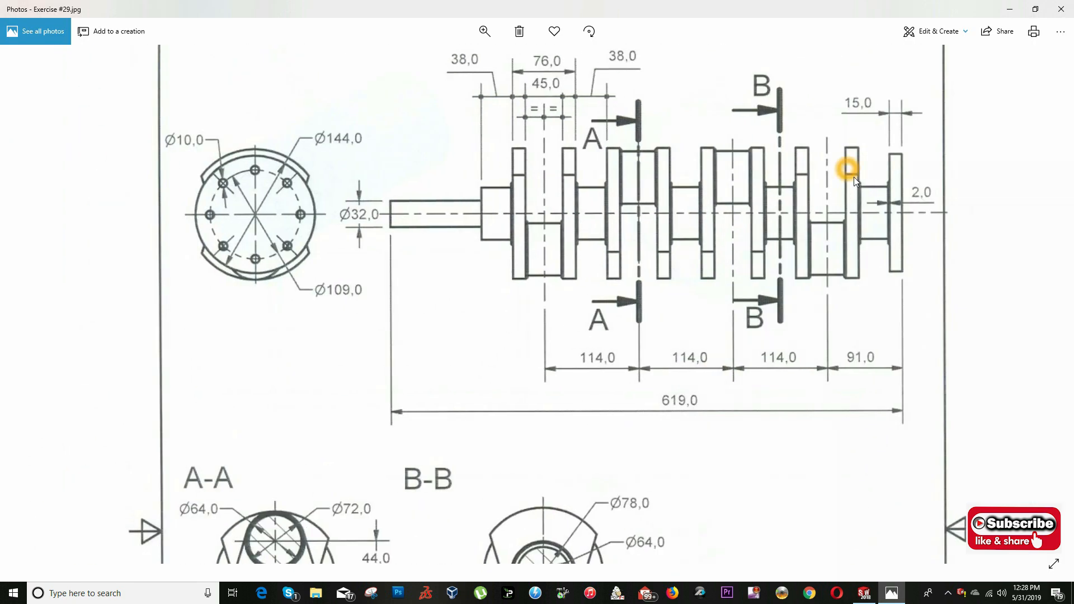
key(alt+Tab)
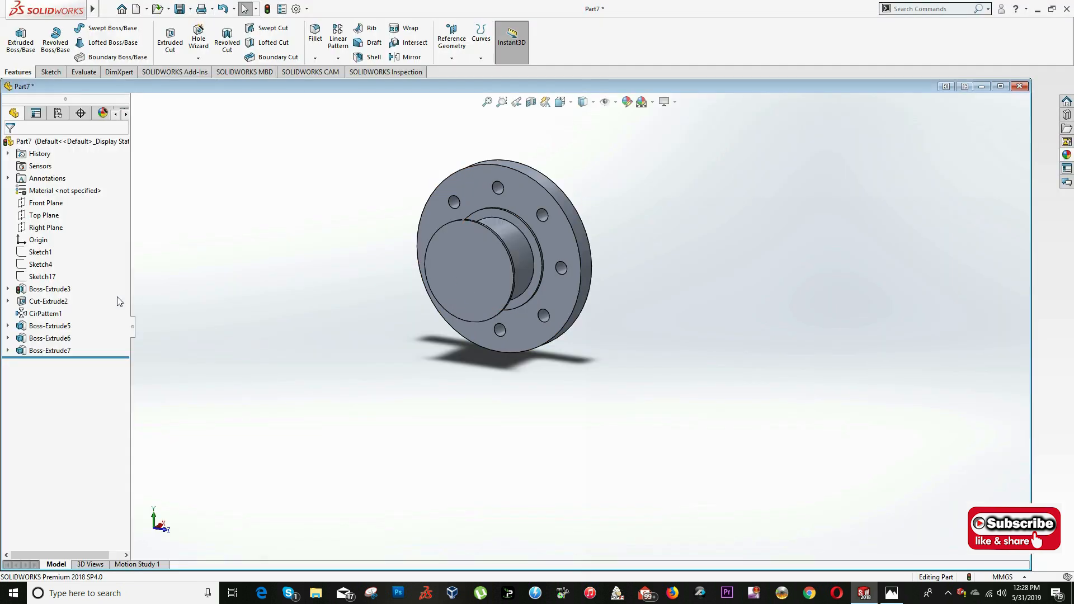
- Show Sketch17 and start a sketch on the end face of the last boss in the Left view
right_click(43, 276)
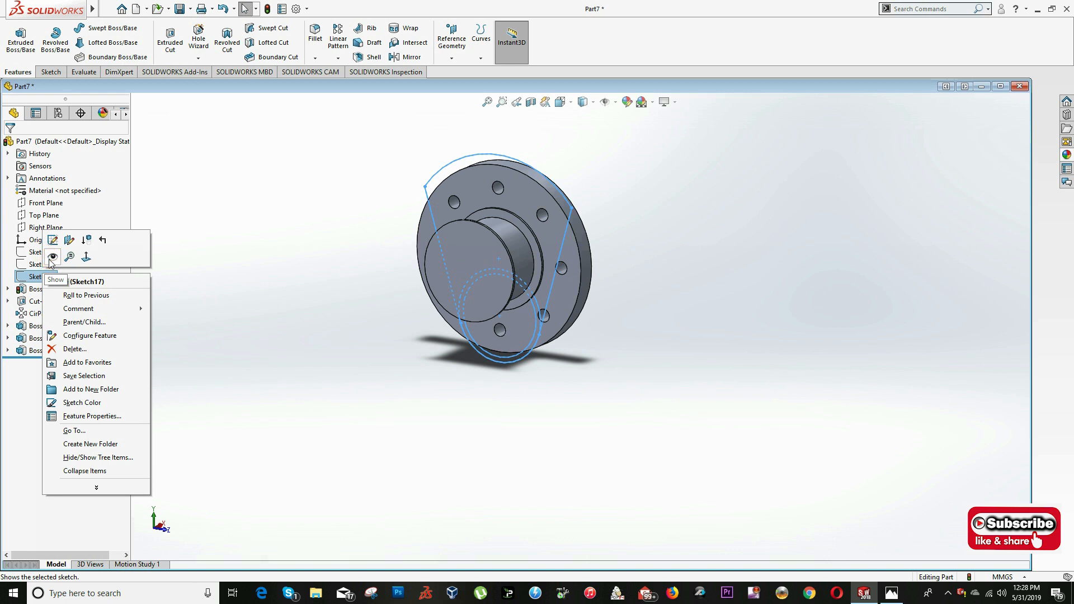
click(51, 258)
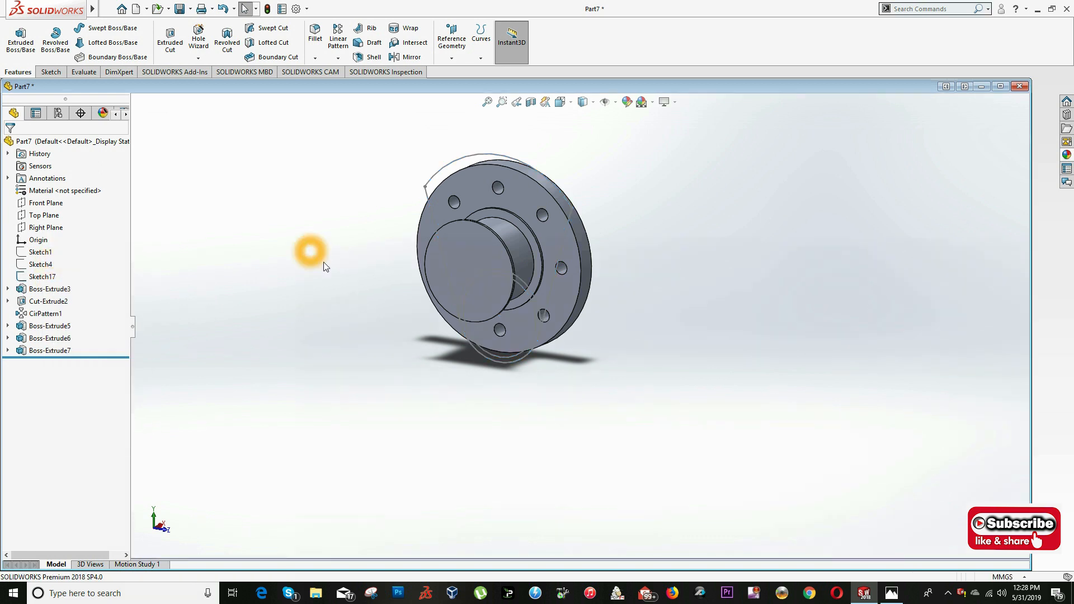
right_click(479, 256)
click(515, 245)
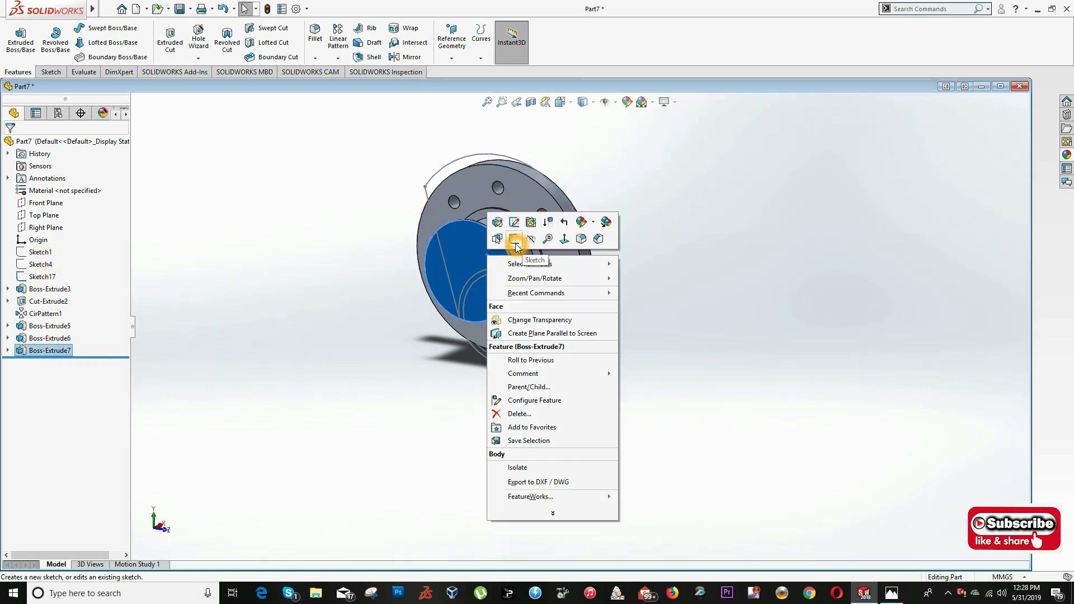
click(560, 106)
click(394, 359)
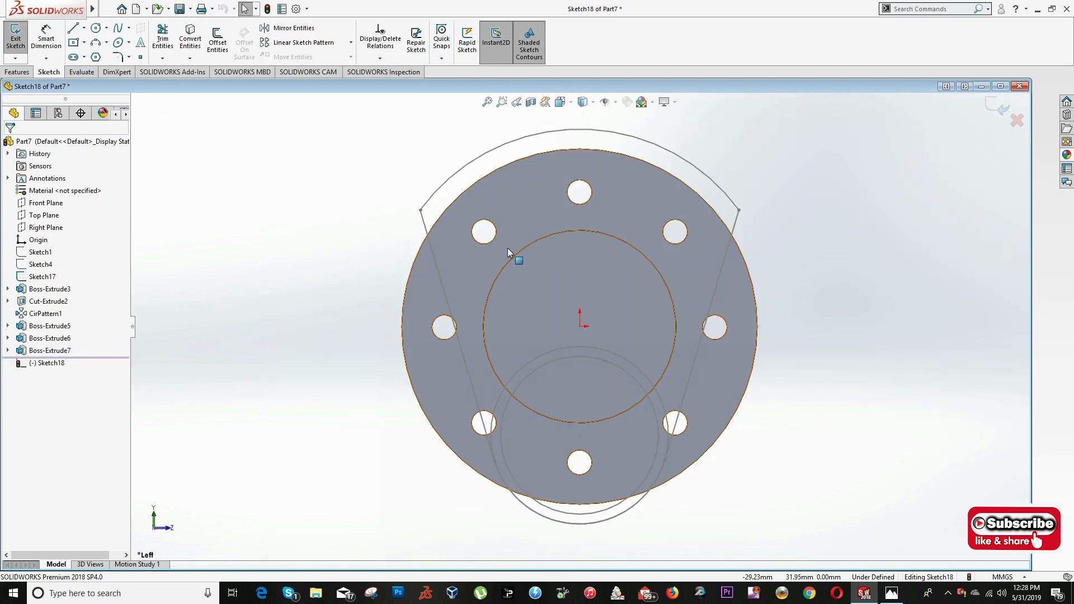
- Check the web's shape in the drawing, then convert Sketch17's web outline, its side lines and upper and lower arcs, into the new sketch
key(alt+Tab)
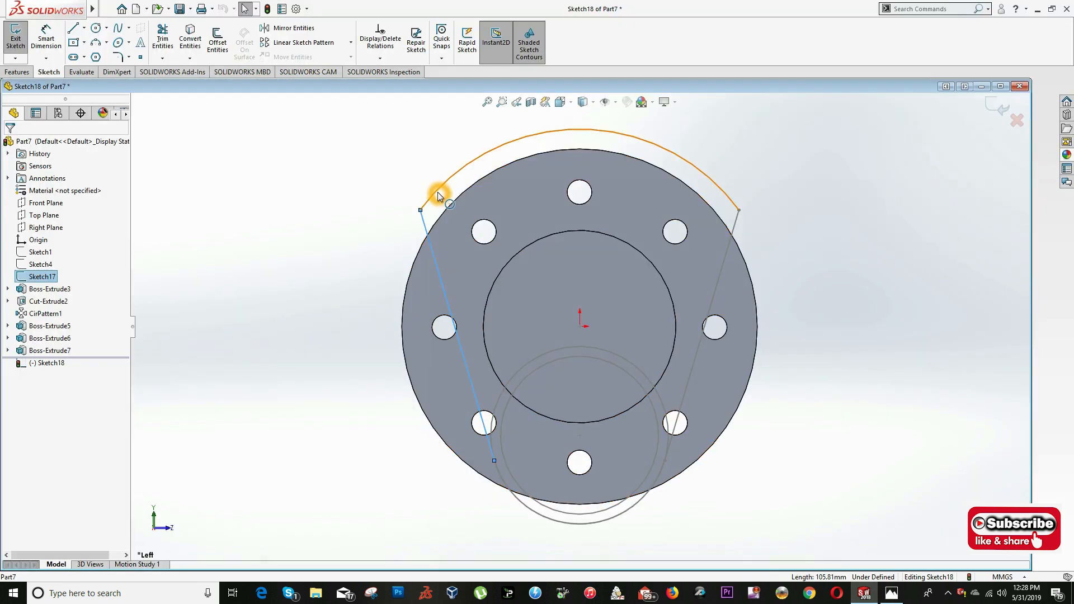
ctrl+click(438, 196)
ctrl+click(735, 232)
ctrl+click(655, 481)
click(191, 47)
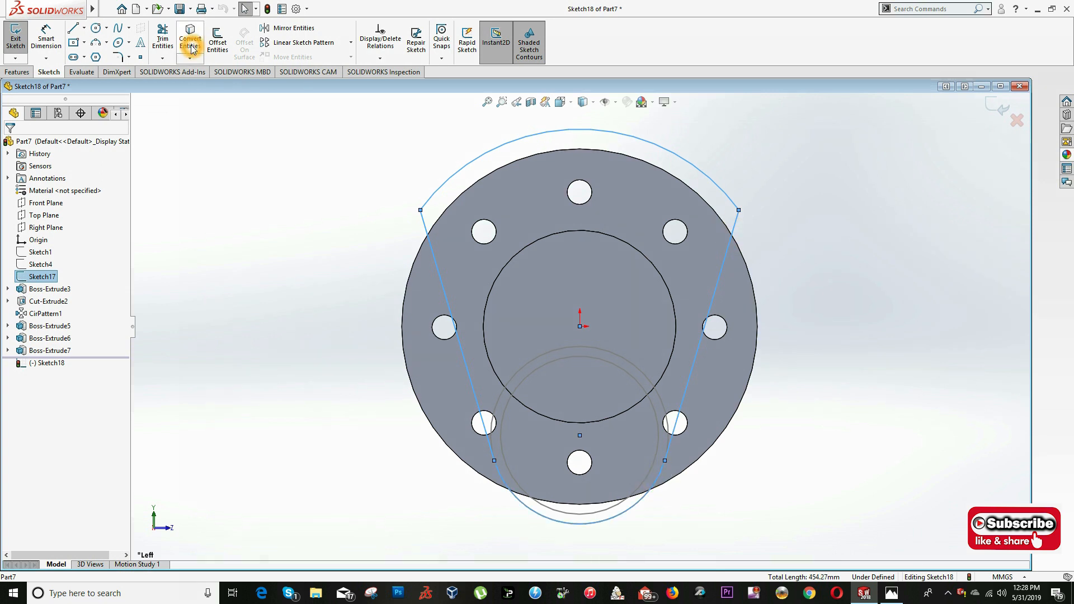
- Start a boss extrusion of the converted web outline, consult the drawing's web spacing, and calculate 76/2 in Calculator
click(20, 71)
click(21, 54)
key(alt+Tab)
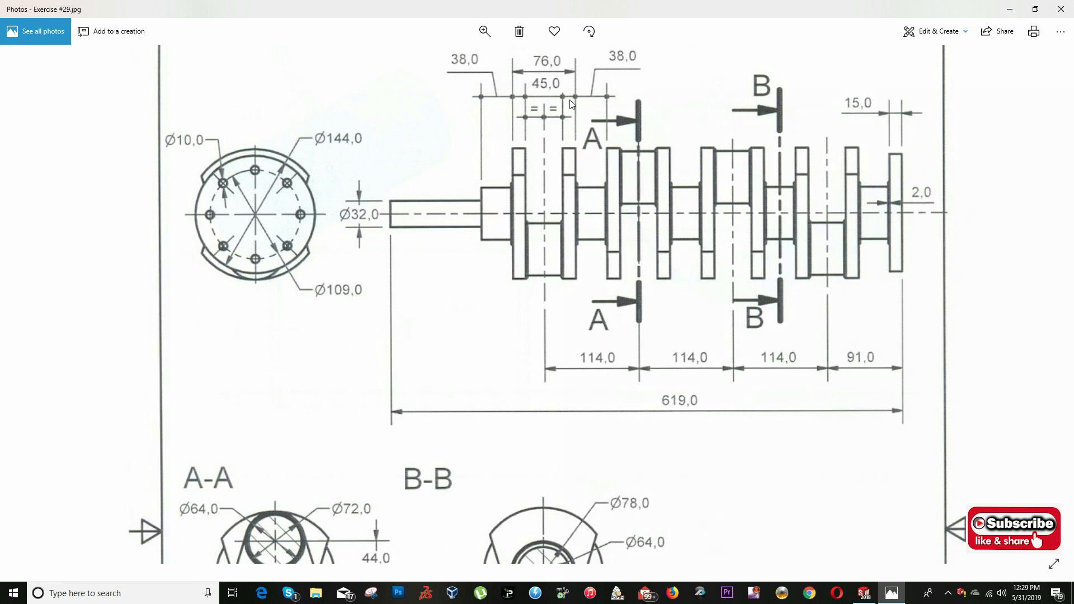
key(super)
text(cal)
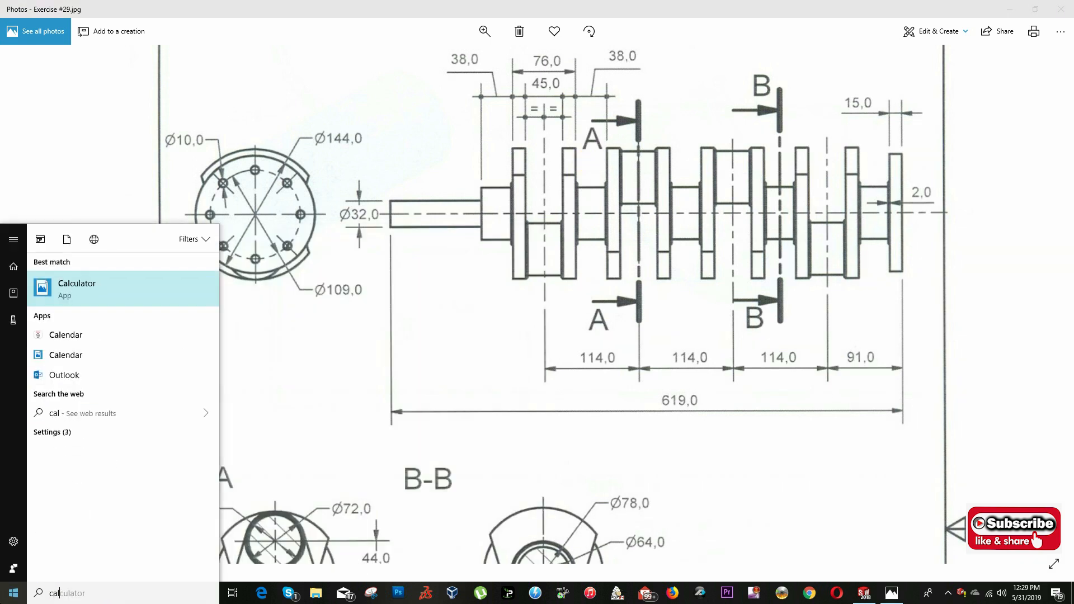
key(Return)
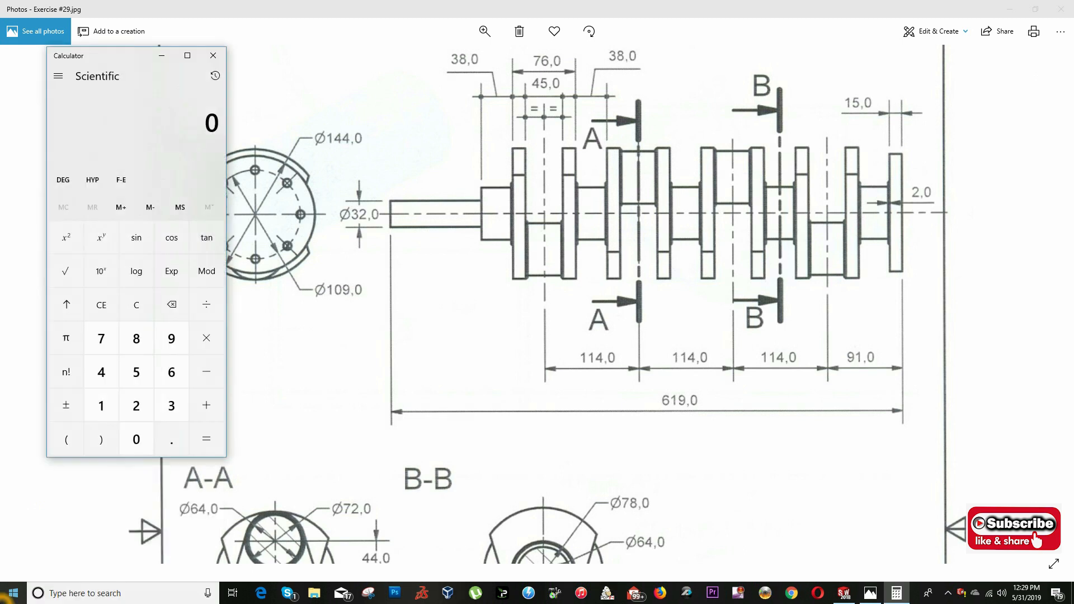
text(76/2)
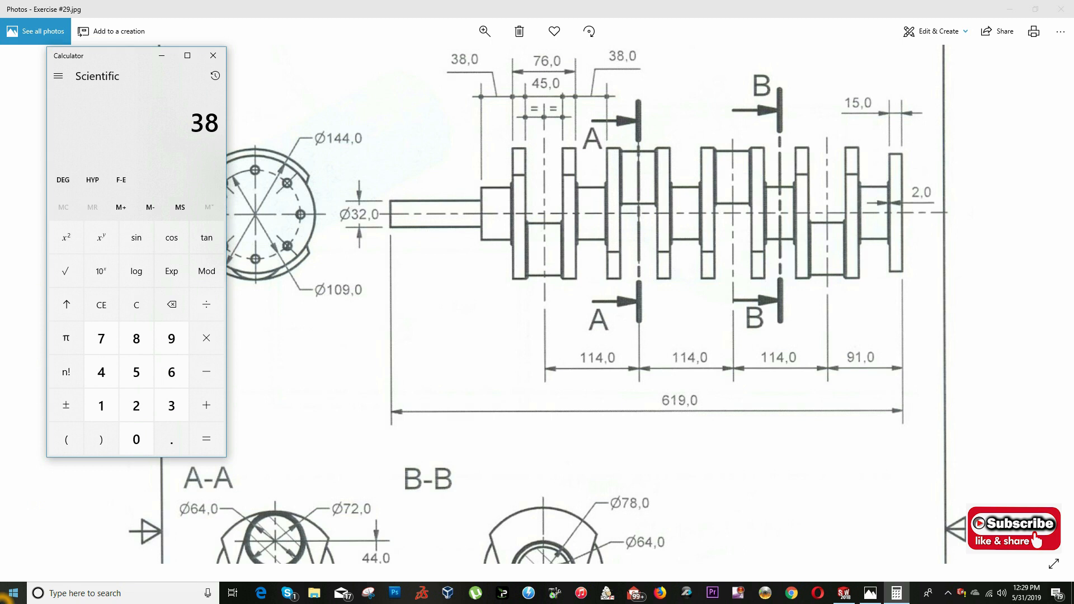
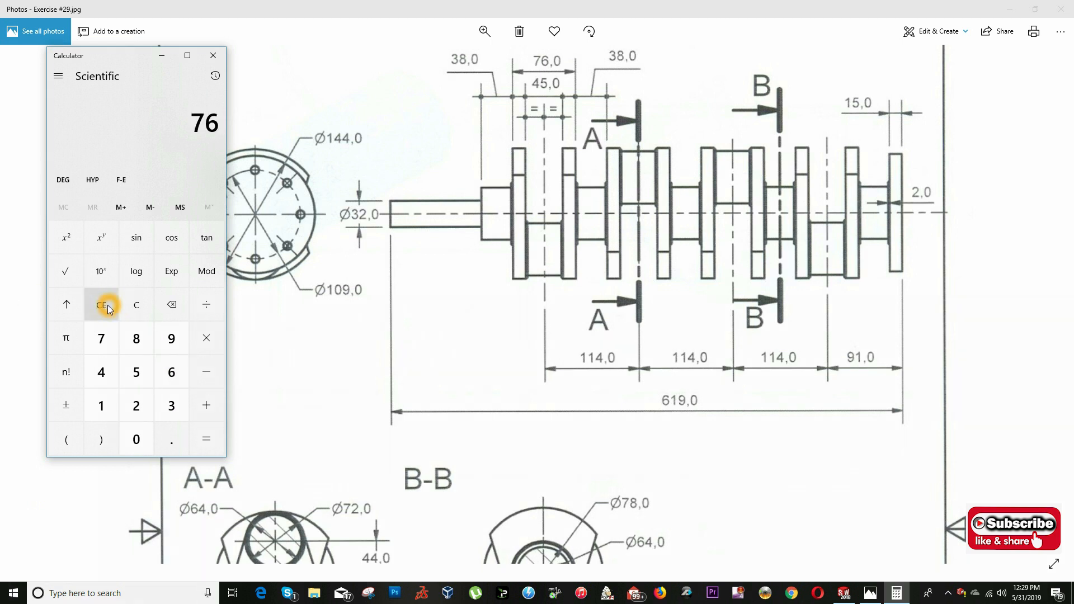
- Subtract 45 from the 76 already in Calculator, divide by 2, close it and switch back to SOLIDWORKS
text(-45)
key(Return)
text(/2)
key(Return)
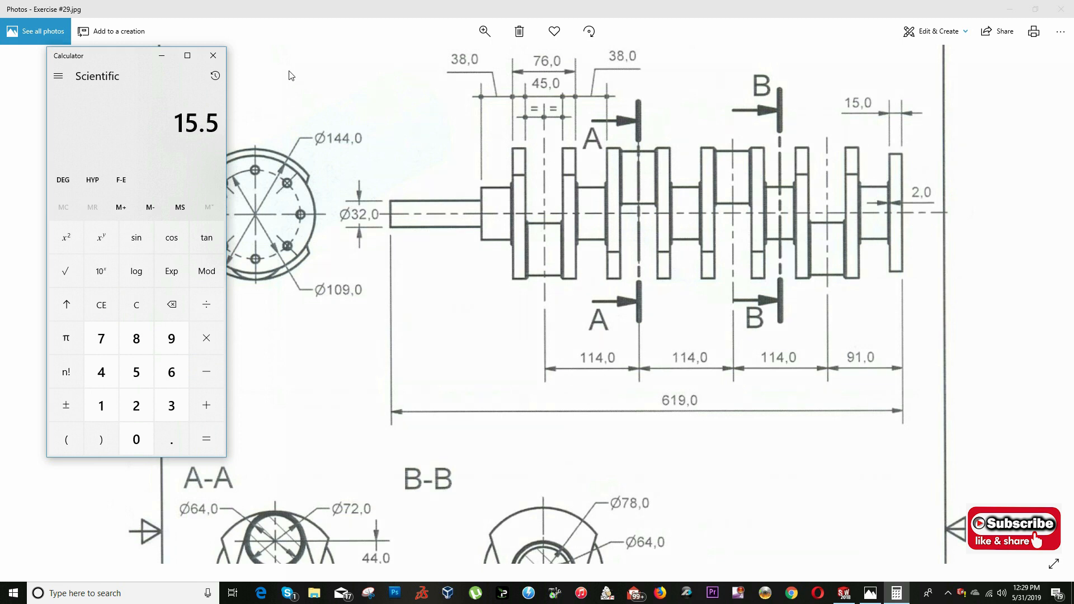
click(213, 56)
key(alt+Tab)
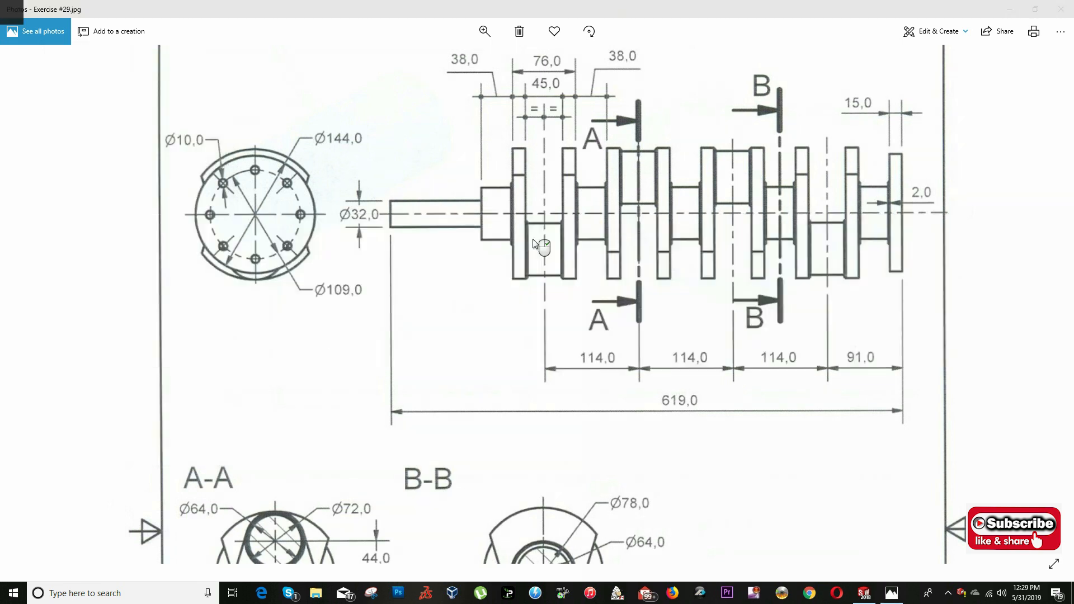
- Set the web outline's blind extrusion depth to 15.5 mm and complete the boss
click(58, 250)
drag(59, 250, 2, 259)
text(15.5)
key(Return)
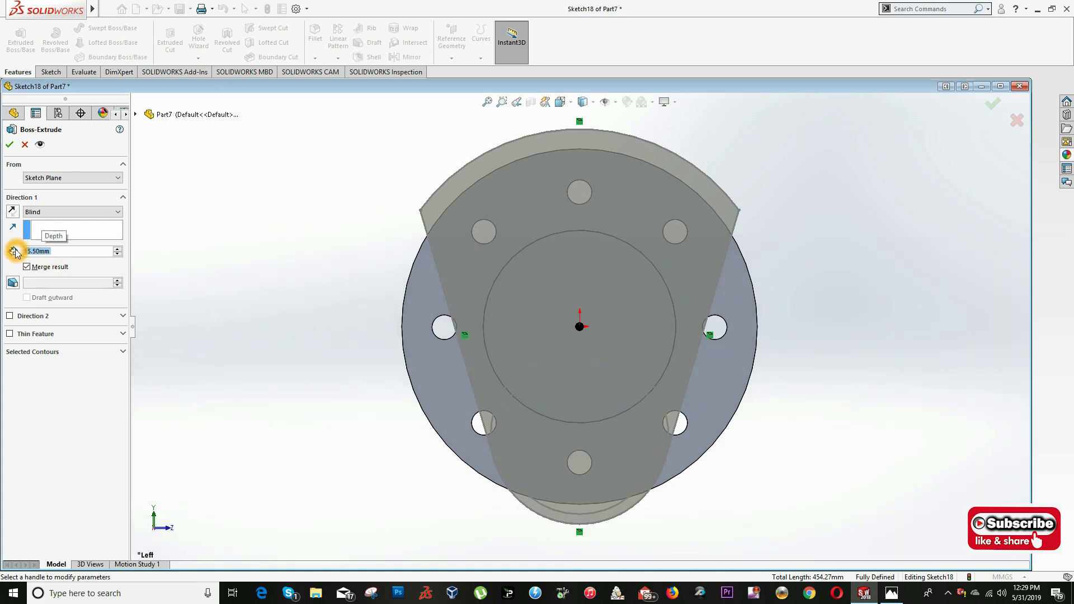
middle_drag(796, 220, 703, 240)
scroll(703, 240, up, 4)
click(10, 145)
- Check the drawing for what follows the web, then start a sketch on the web's outer face in the Left view
middle_drag(464, 352, 508, 341)
key(alt+Tab)
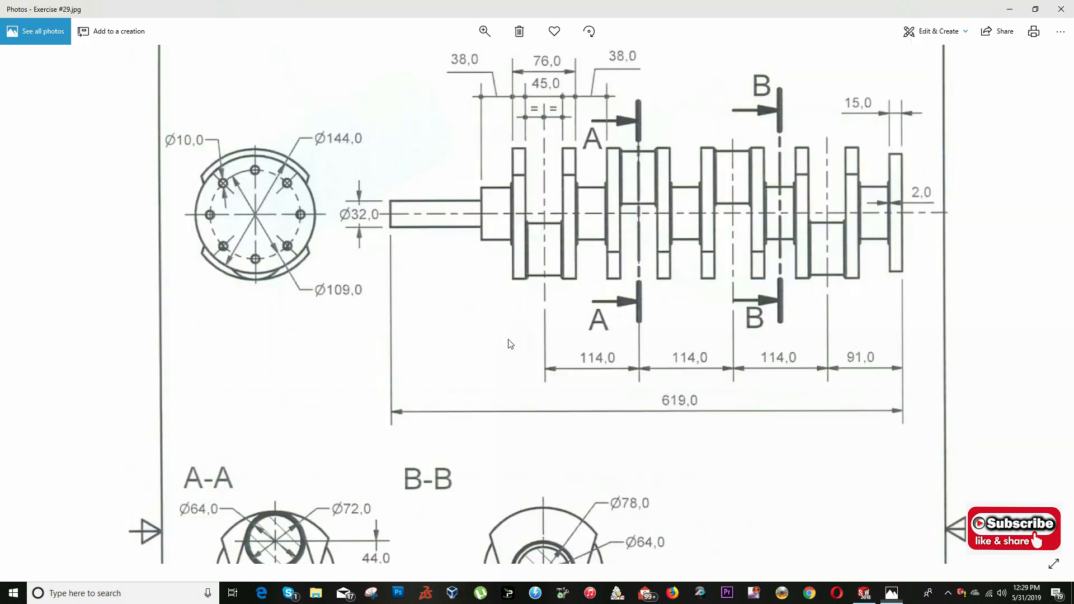
key(alt+Tab)
scroll(543, 305, up, 2)
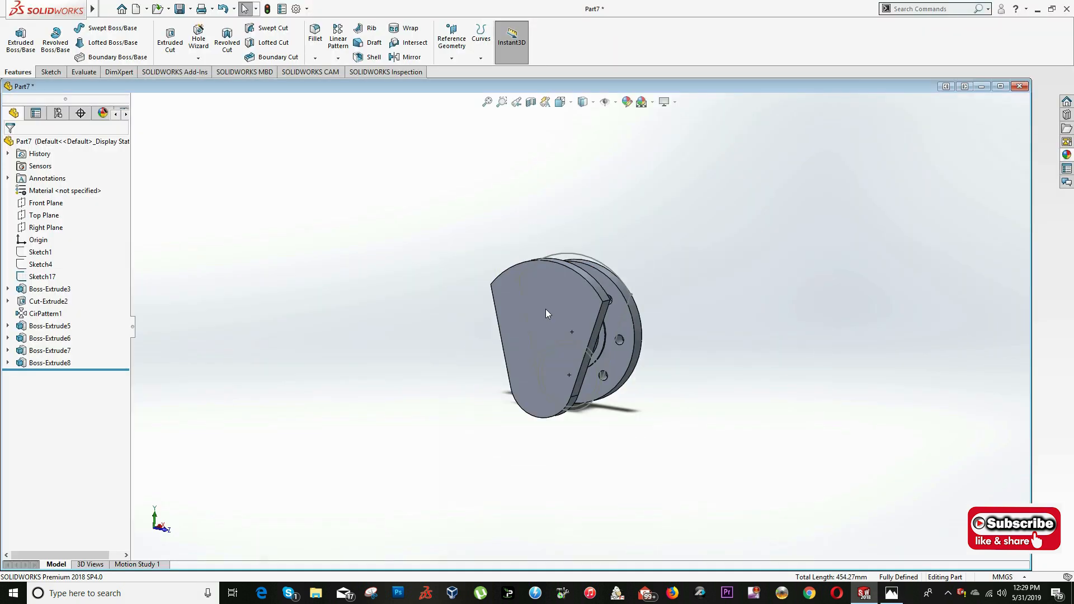
right_click(559, 307)
click(587, 275)
click(560, 101)
click(390, 380)
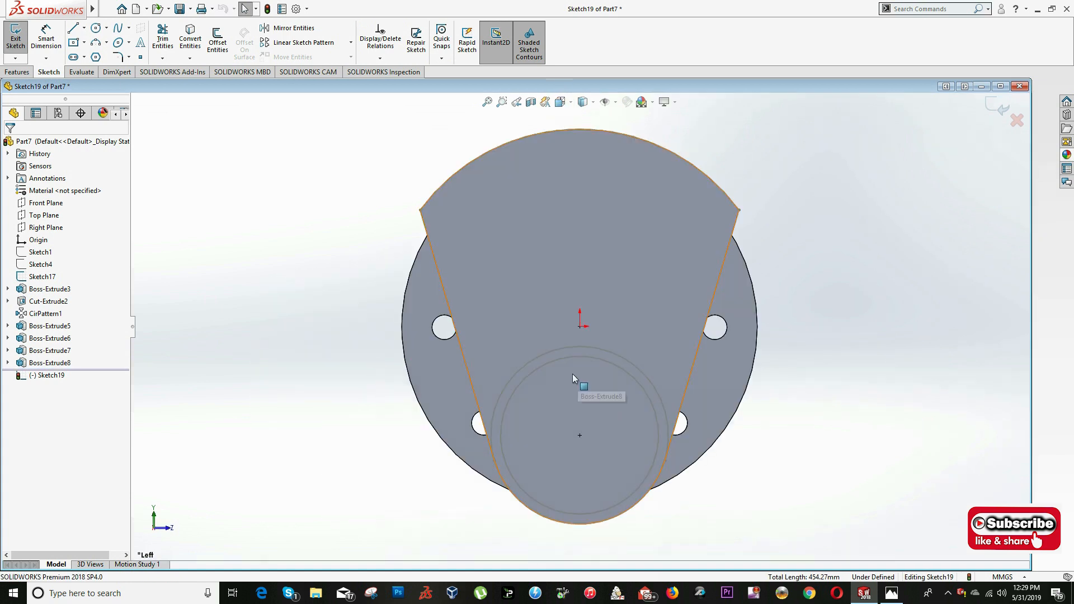
- Convert Sketch17's lower 72 mm circle into the sketch and extrude it 2 mm as a collar on the web
click(575, 349)
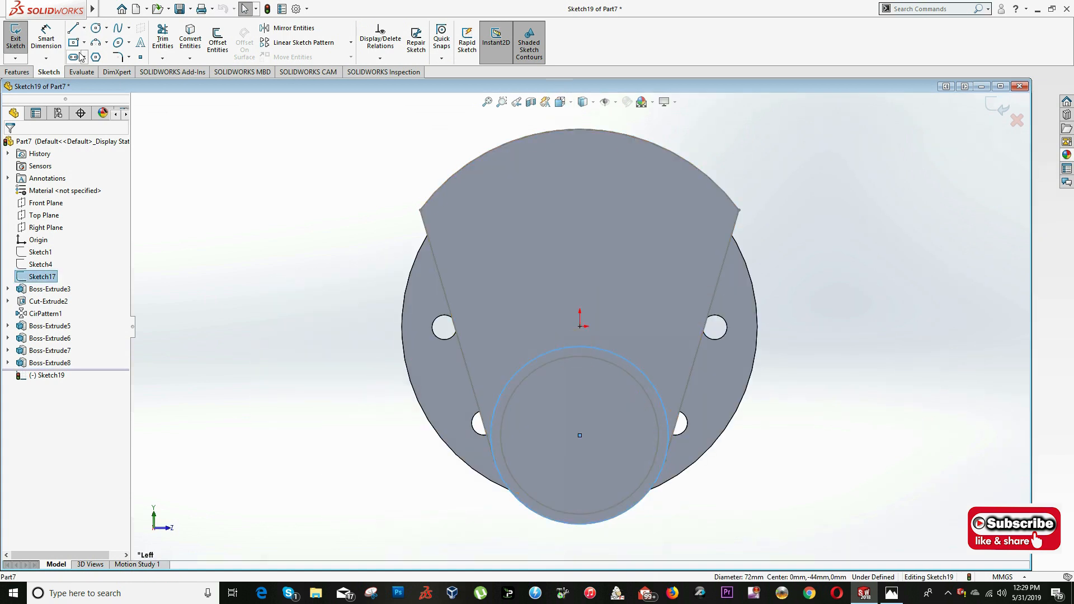
click(16, 72)
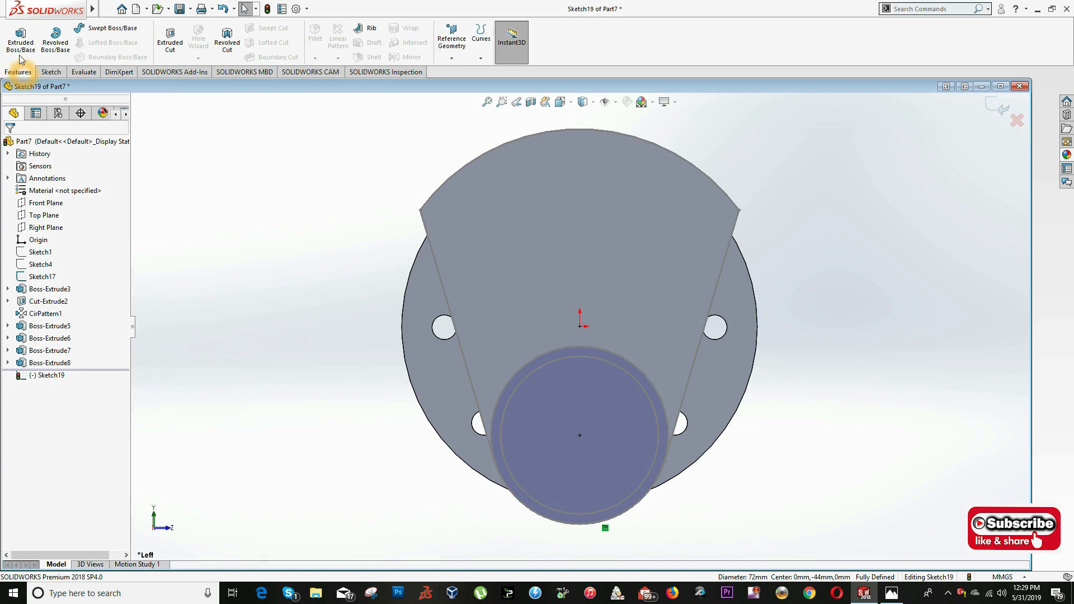
click(20, 39)
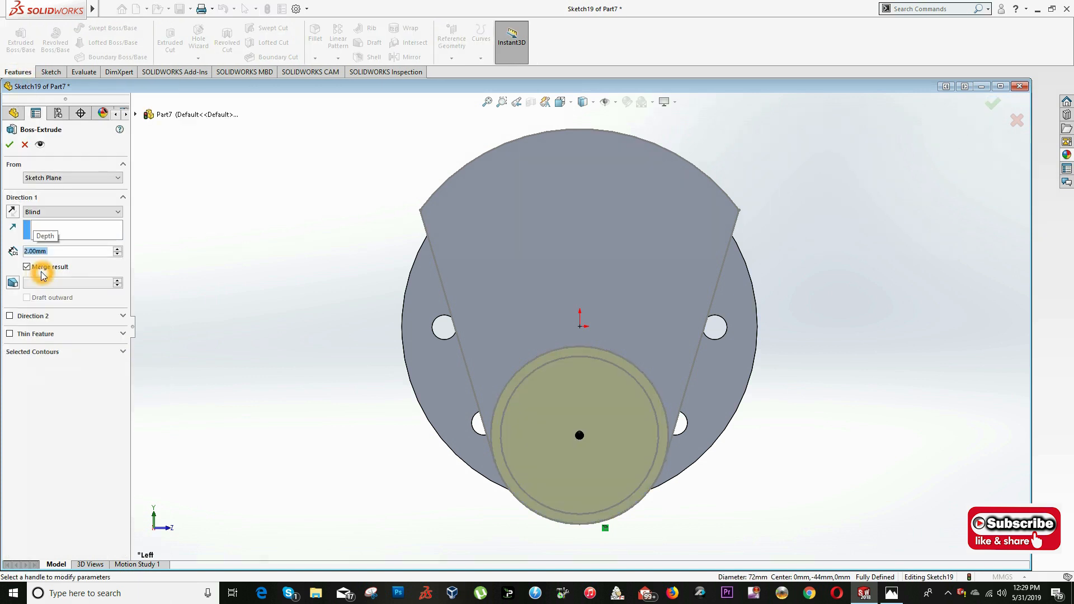
key(Return)
- Start a new sketch on the outer face of the 72 mm collar in the Left view
middle_drag(433, 285, 372, 339)
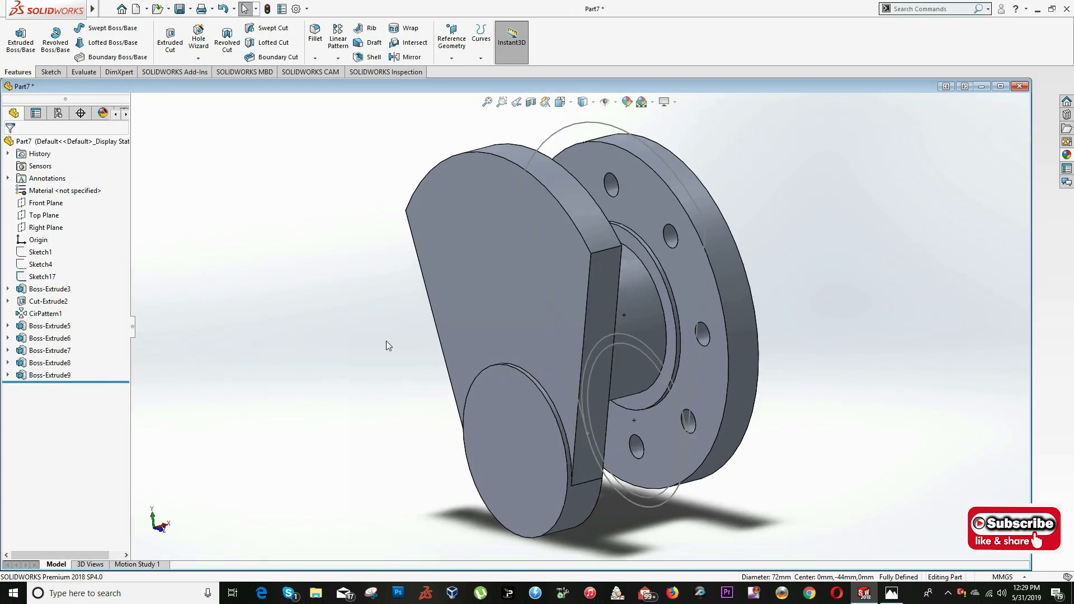
click(548, 445)
right_click(549, 444)
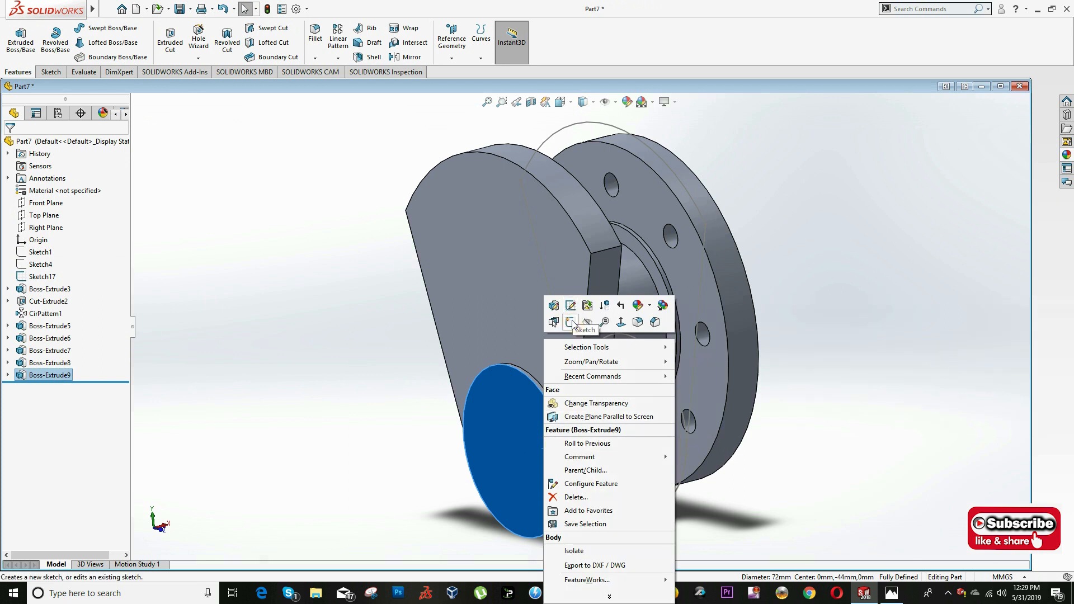
click(572, 306)
click(560, 101)
click(386, 390)
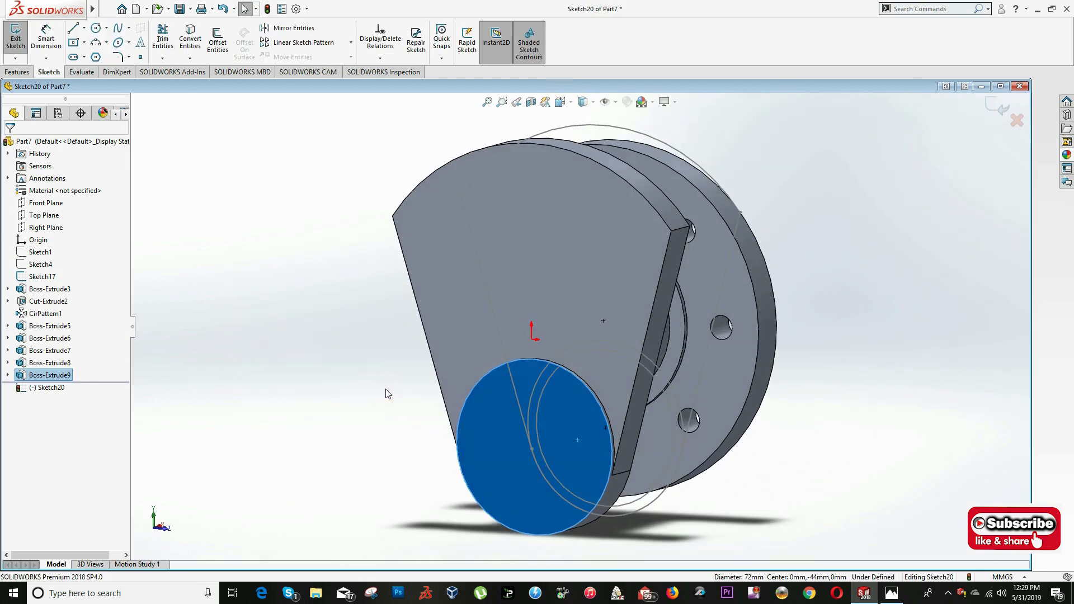
- Convert Sketch17's 64 mm circle, check the crankpin length in the drawing, and extrude the circle 45 mm
click(190, 39)
click(25, 73)
click(21, 39)
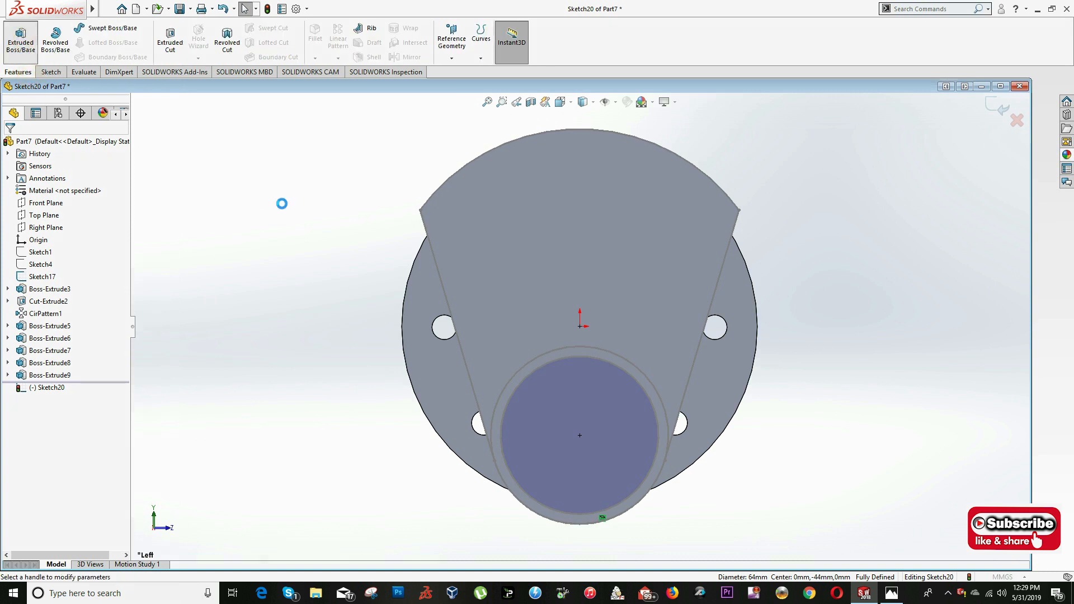
key(alt+Tab)
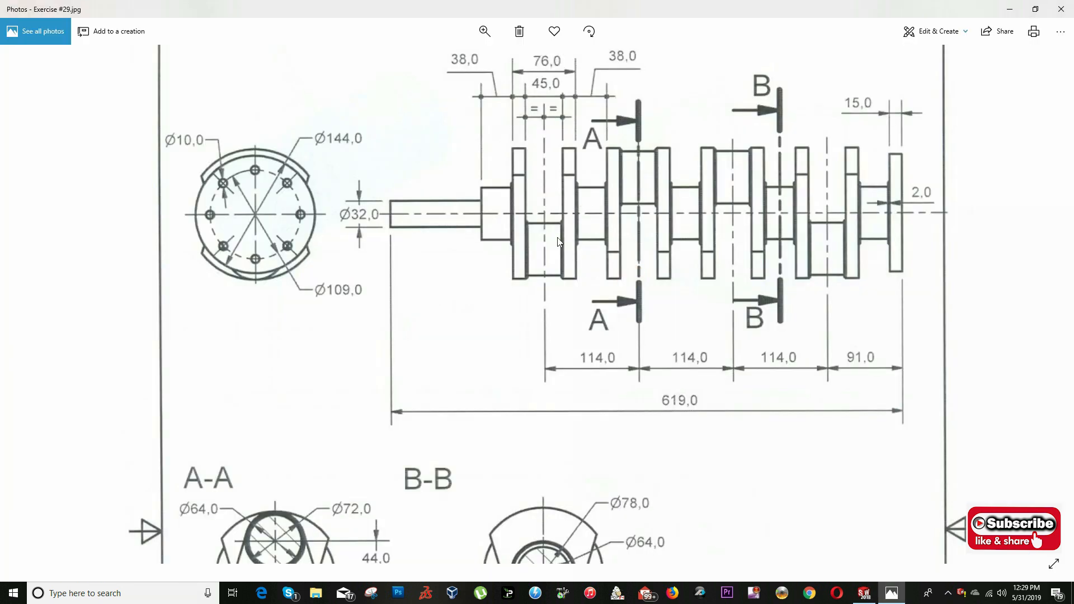
key(alt+Tab)
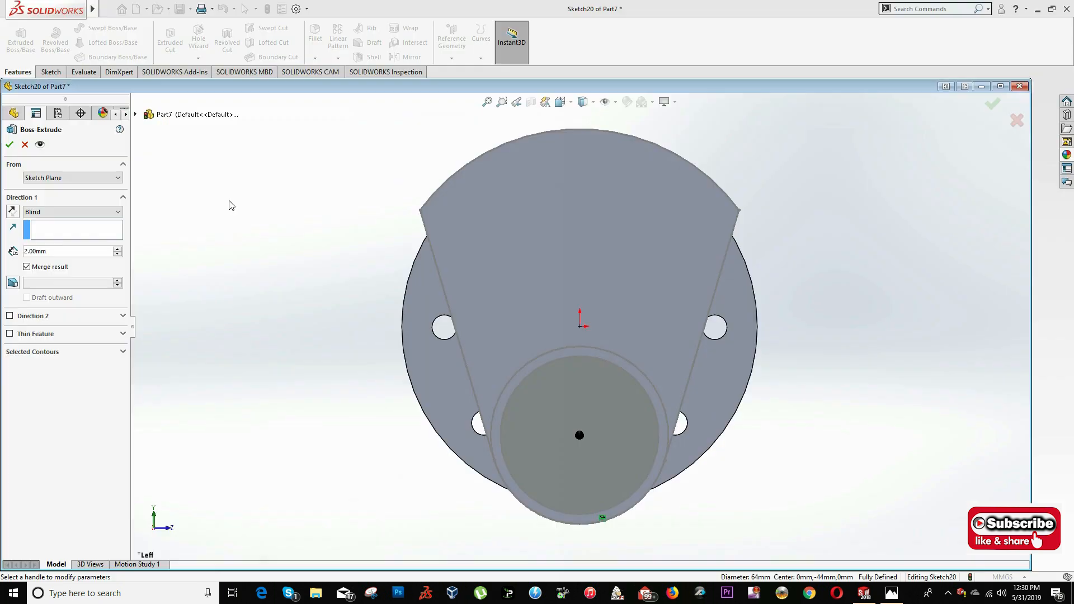
double_click(52, 252)
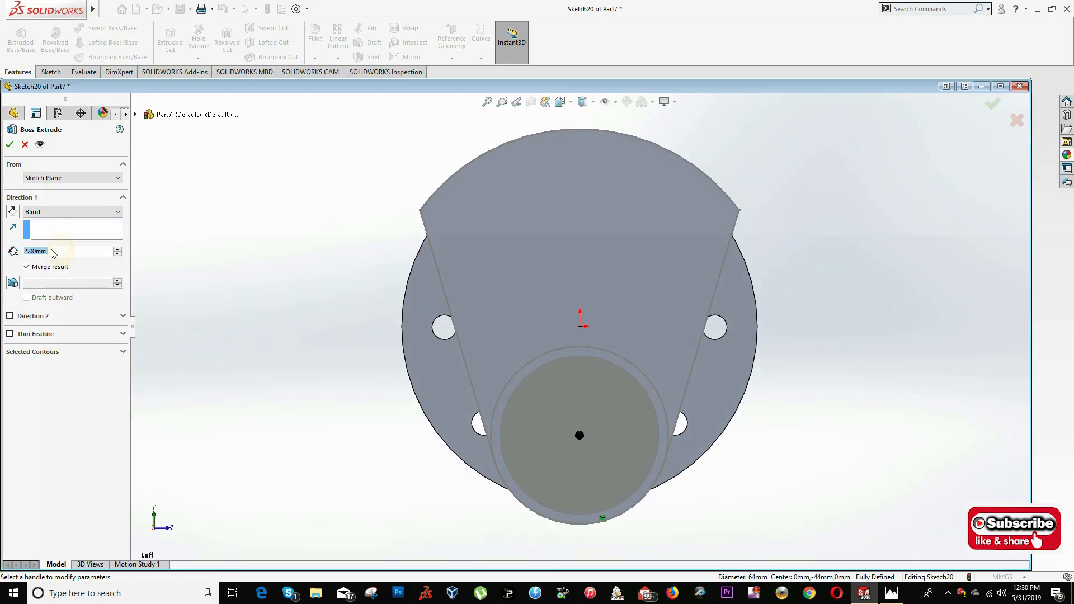
text(45)
key(Return)
key(Return)
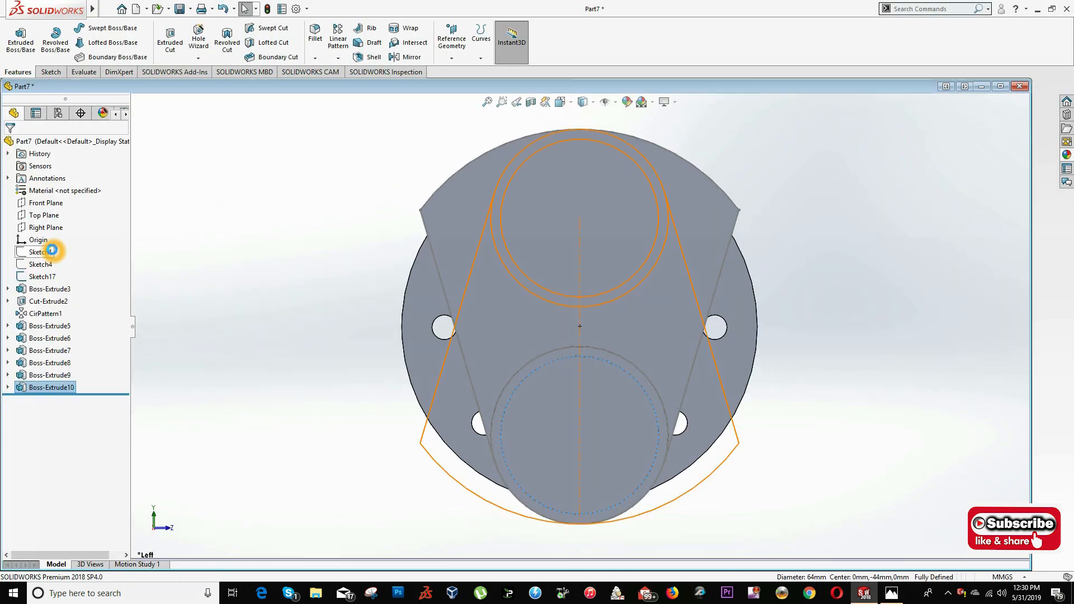
- Start a sketch on the free end face of the 64 mm crankpin in the Left view
middle_drag(430, 272, 387, 292)
scroll(388, 292, down, 1)
click(495, 429)
right_click(498, 432)
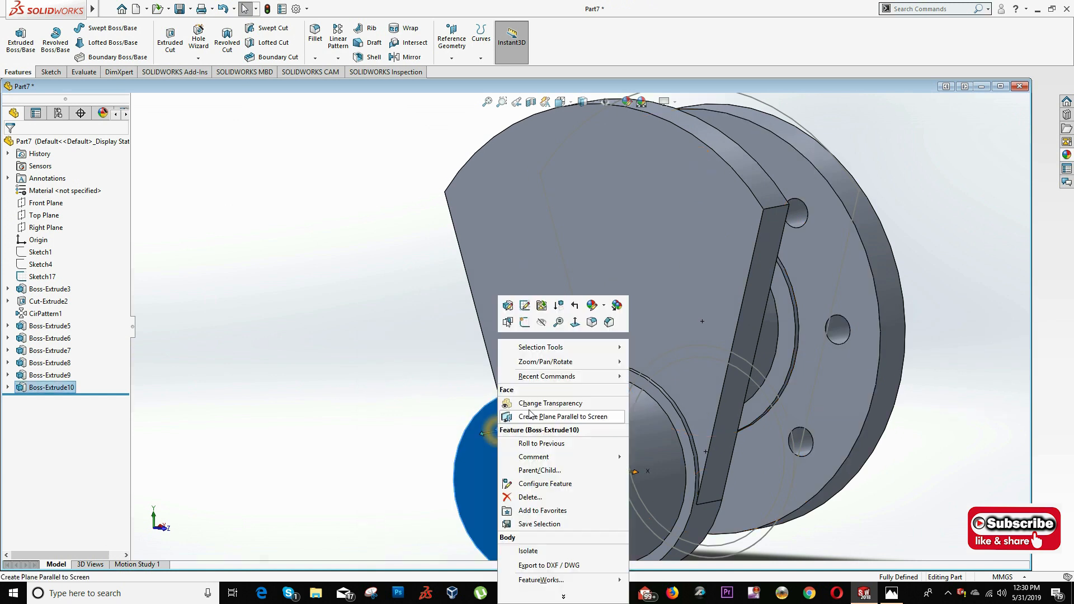
click(523, 325)
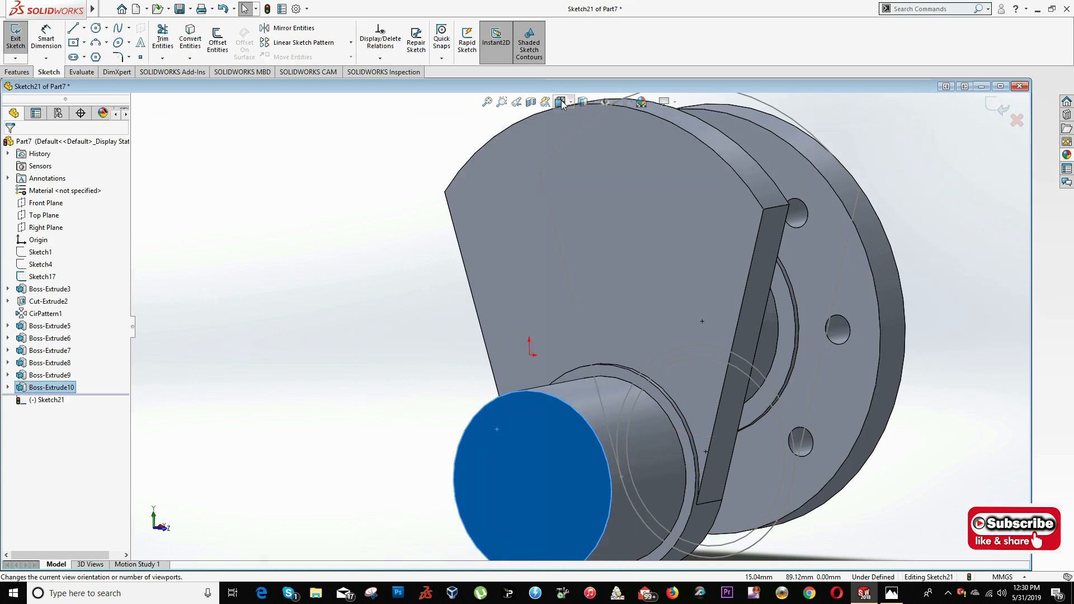
click(561, 102)
click(391, 464)
- Convert Sketch17's 72 mm circle at the crankpin's free end and extrude it 2 mm as the second collar
click(616, 354)
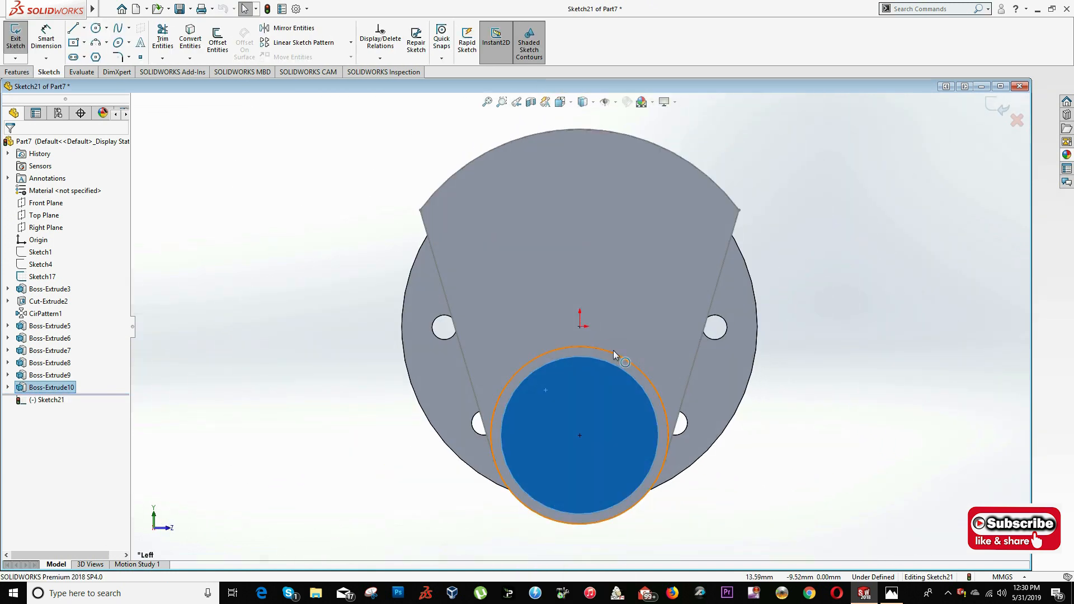
click(190, 41)
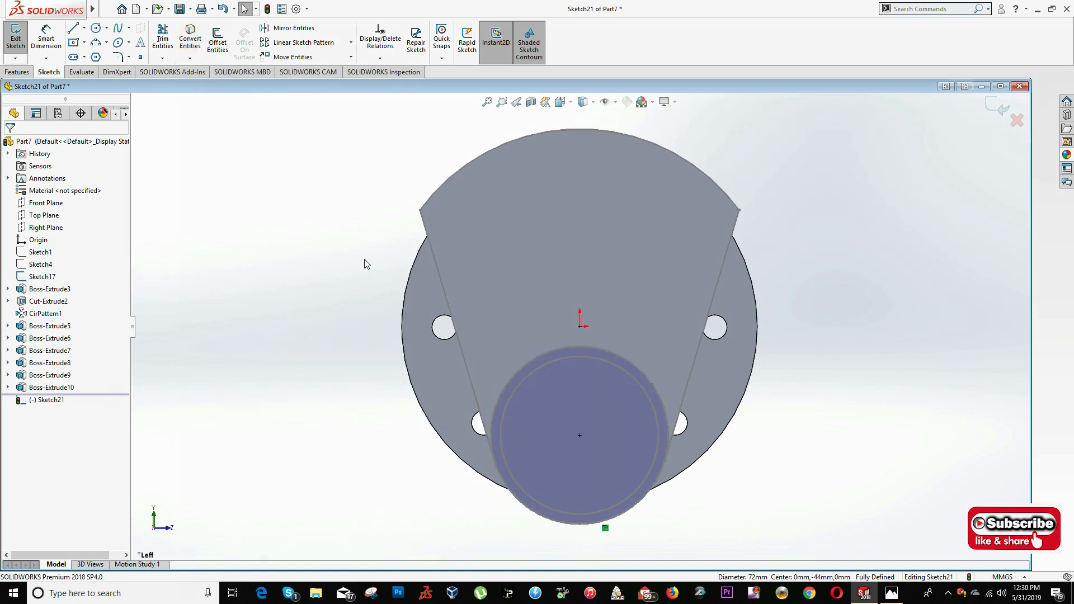
click(17, 71)
click(21, 39)
text(2.00mm)
key(Return)
- Check the crankpin's second web in the drawing, then start a sketch on the second collar's outer face in the Left view
middle_drag(635, 302, 557, 339)
key(alt+Tab)
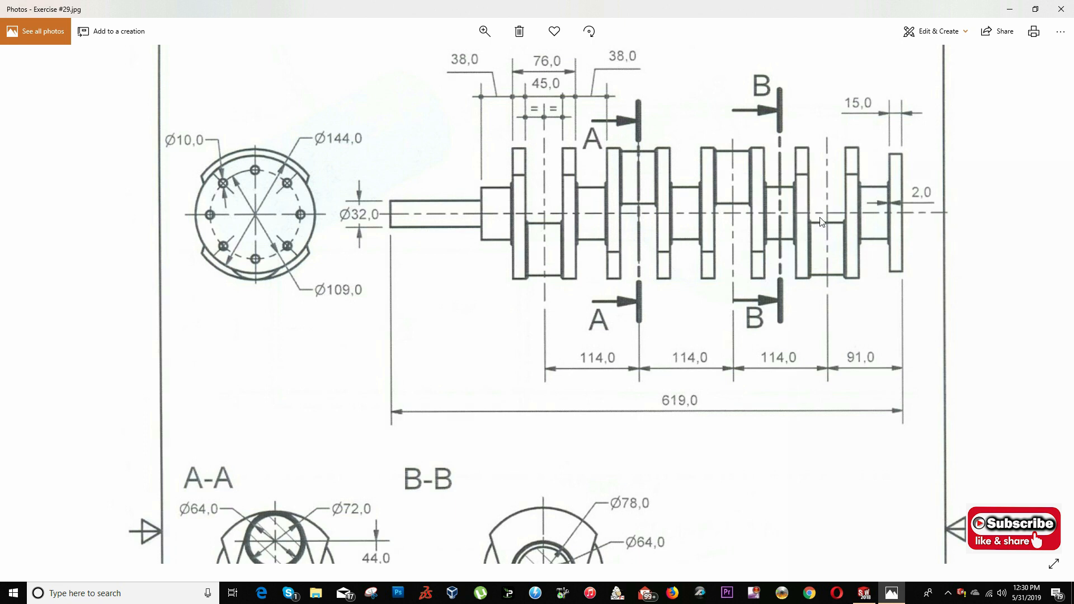
key(alt+Tab)
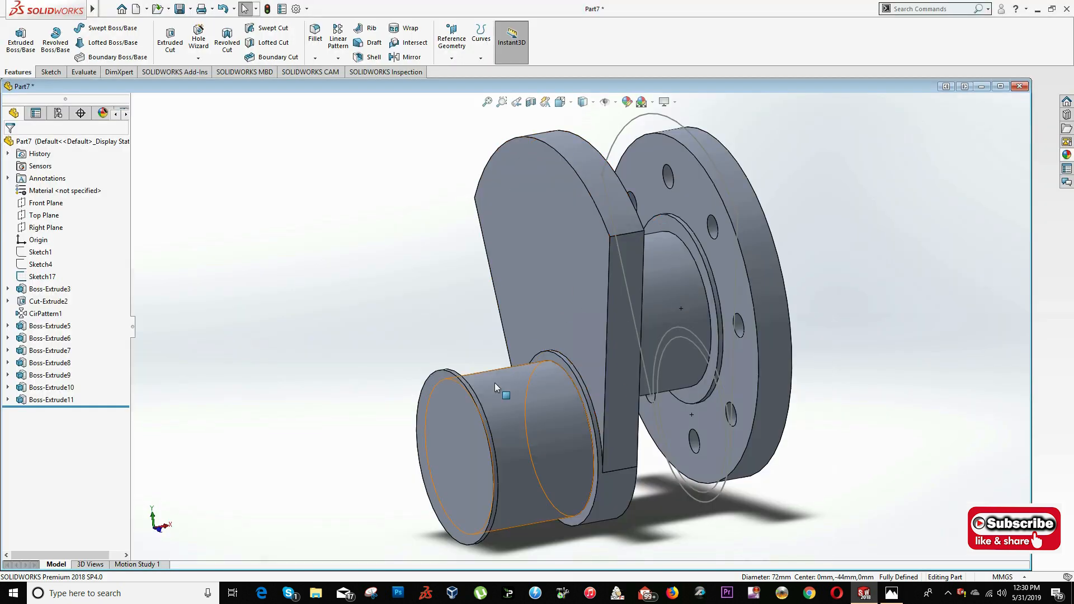
right_click(445, 398)
click(470, 326)
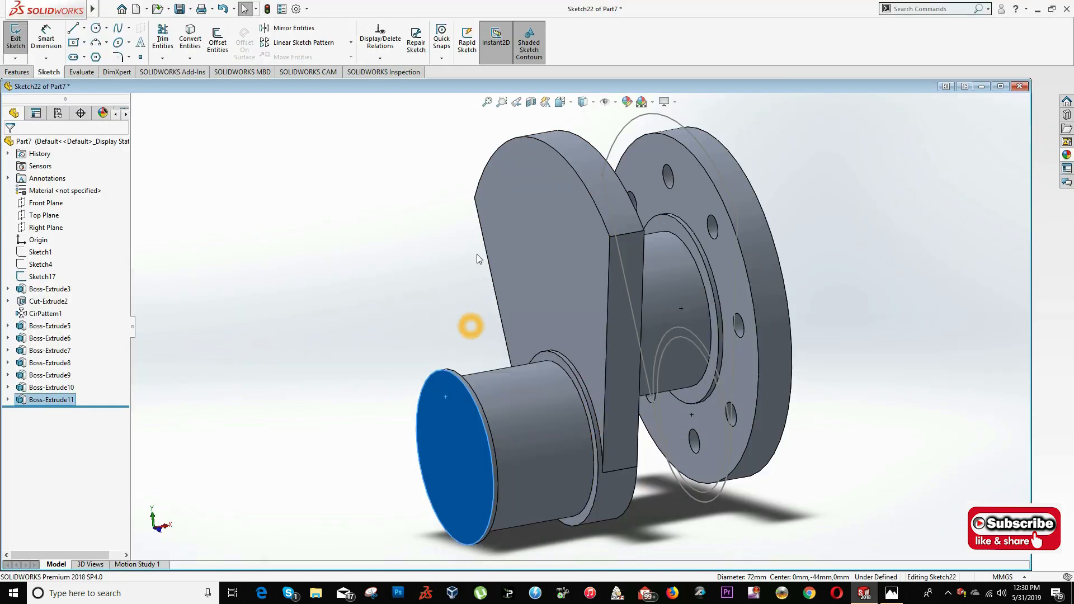
click(572, 100)
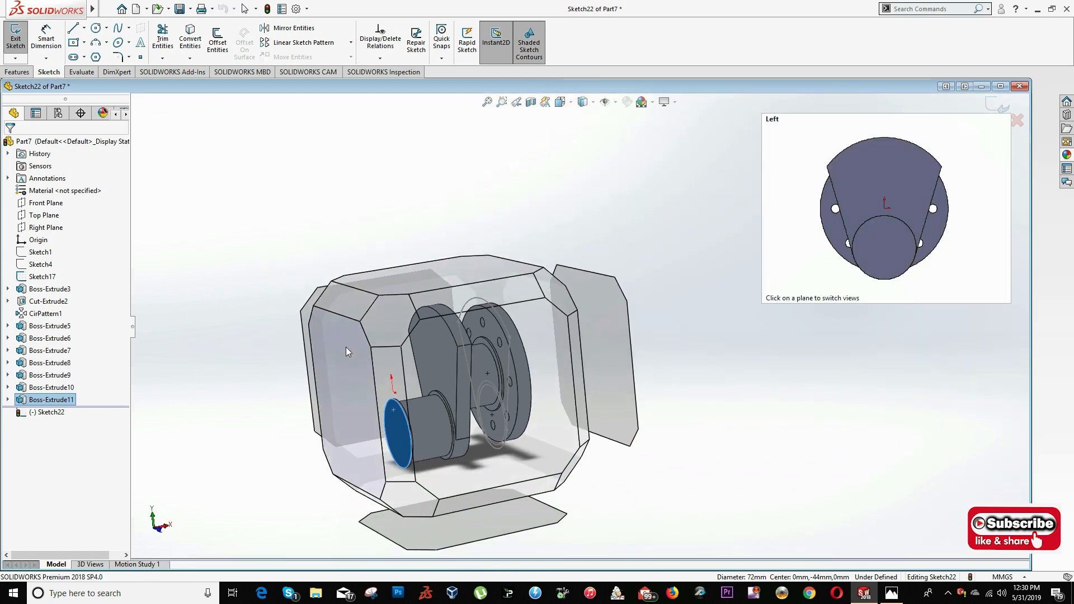
click(348, 347)
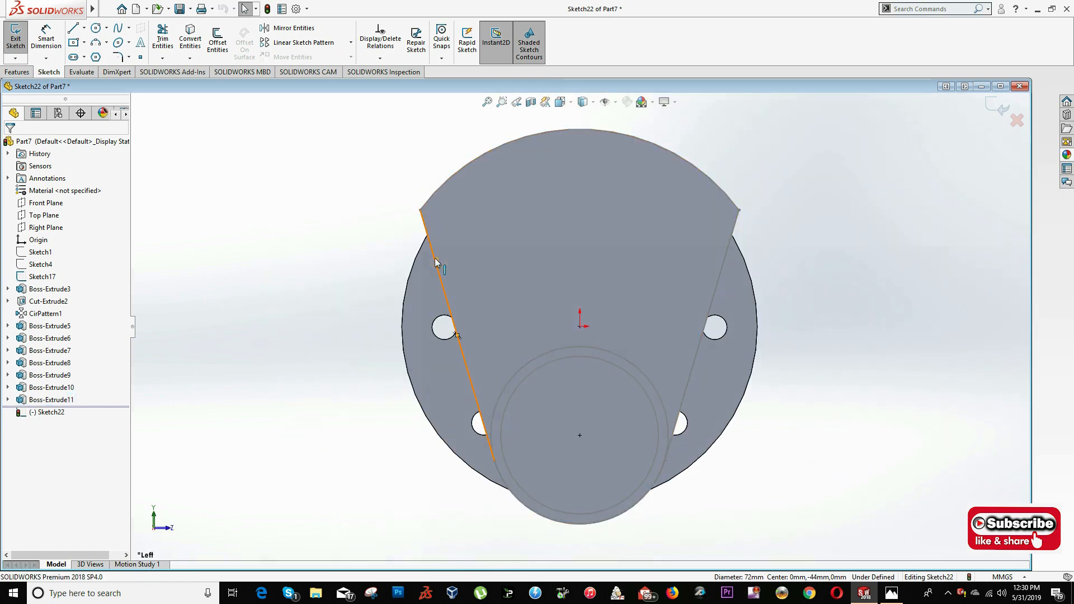
- Convert Sketch17's web outline, its side lines and upper and lower arcs, and extrude it as the crankpin's second web, matching the first web's thickness
click(436, 261)
click(436, 192)
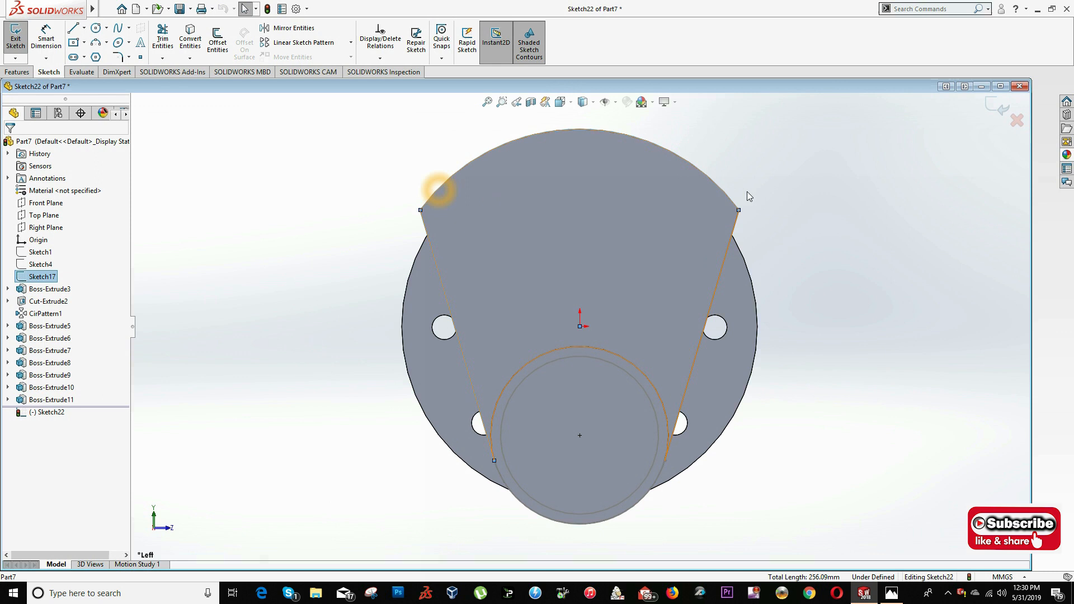
click(736, 223)
click(643, 499)
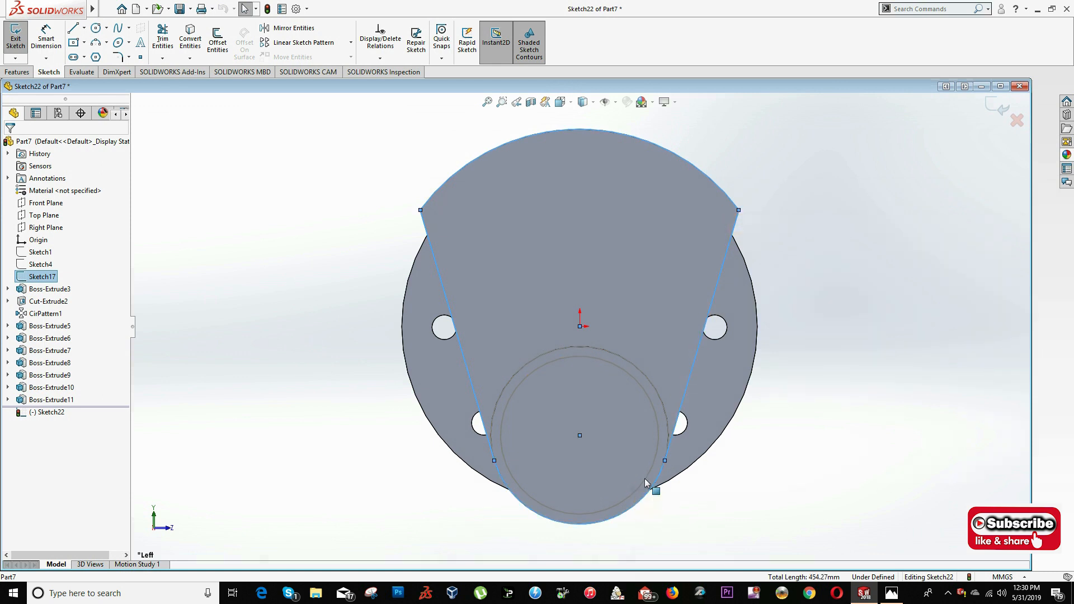
click(17, 71)
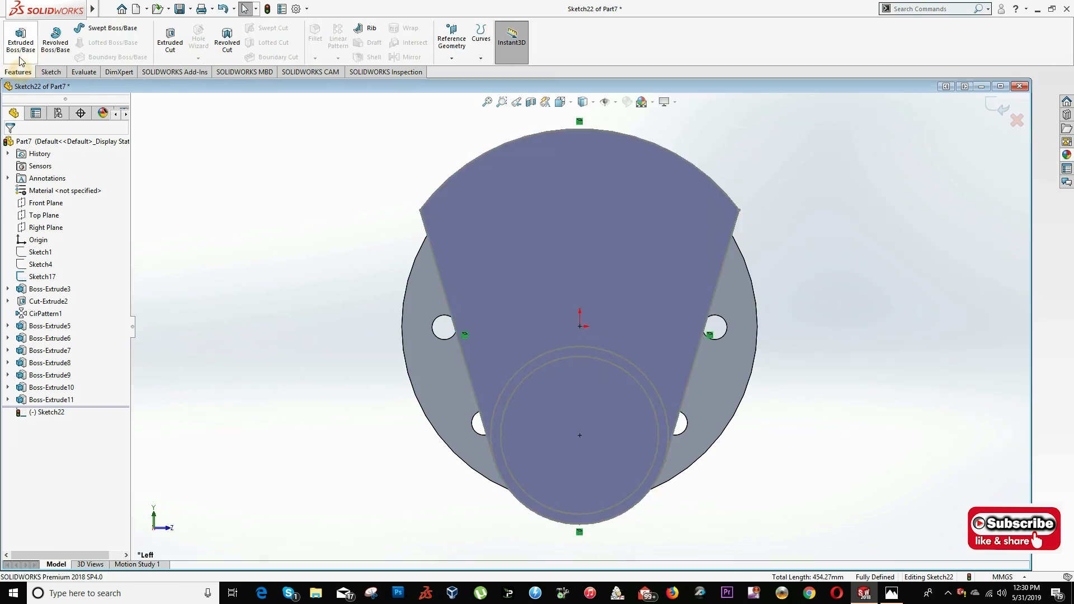
click(20, 39)
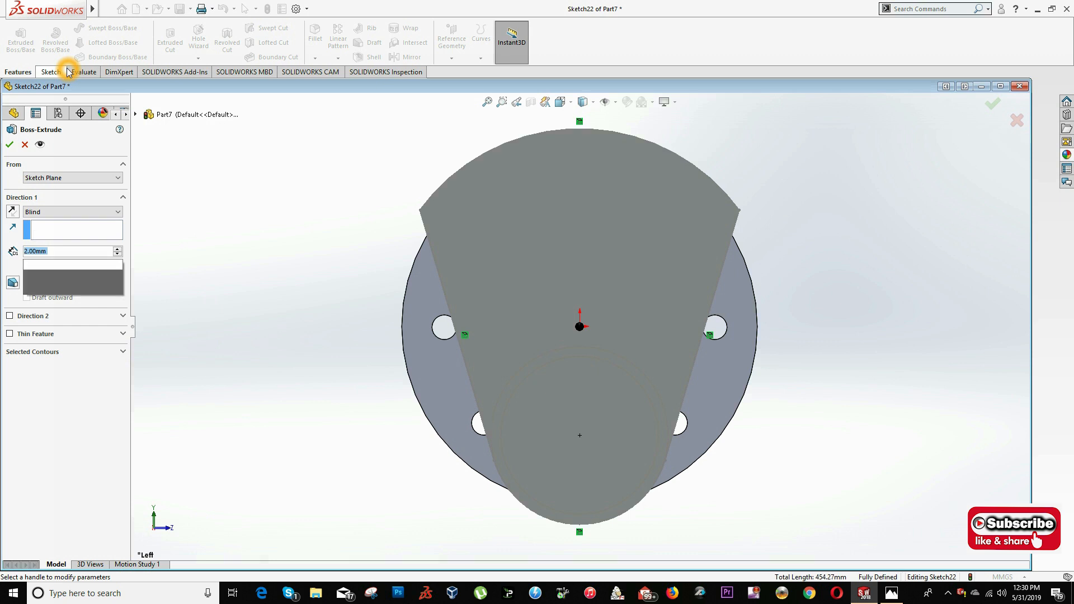
key(Return)
- Consult the drawing for the next journal, then hide Sketch17 and show Sketch4 in the Left view
middle_drag(393, 257, 359, 308)
scroll(359, 308, up, 4)
scroll(506, 314, down, 2)
key(alt+Tab)
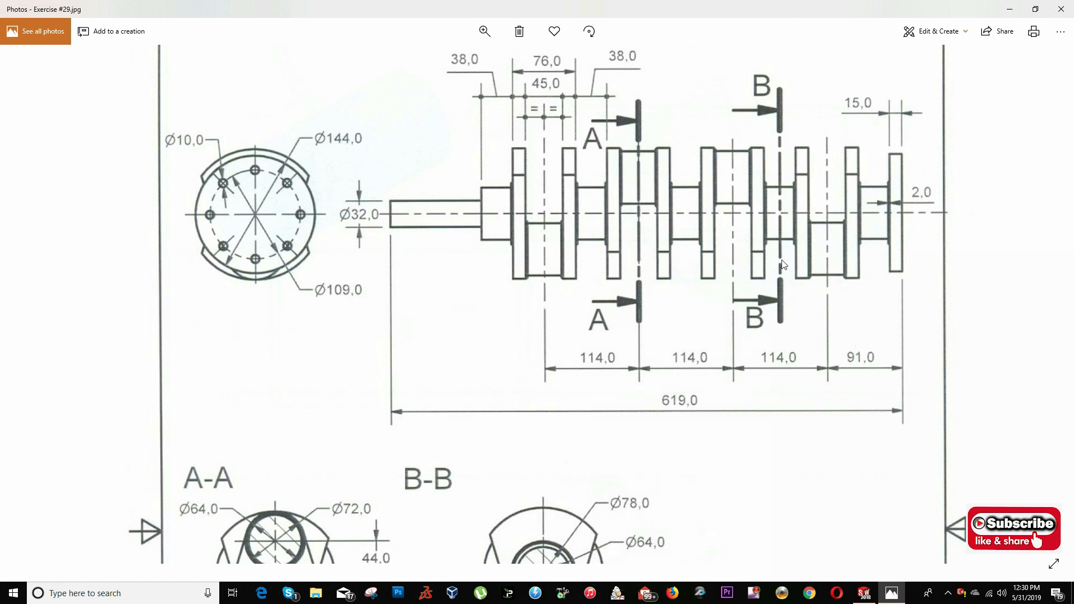
key(alt+Tab)
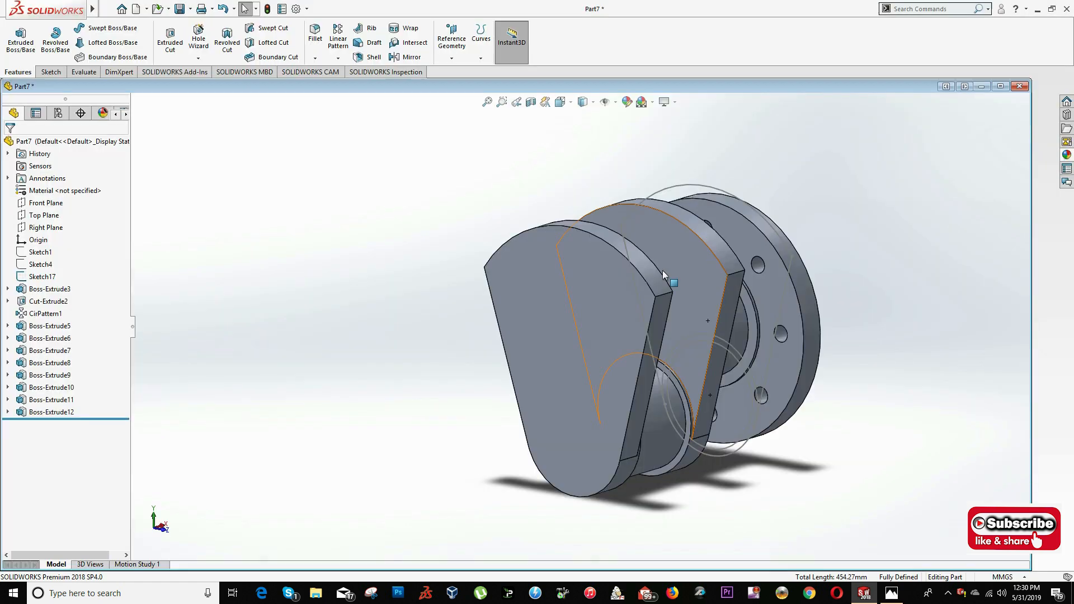
click(558, 104)
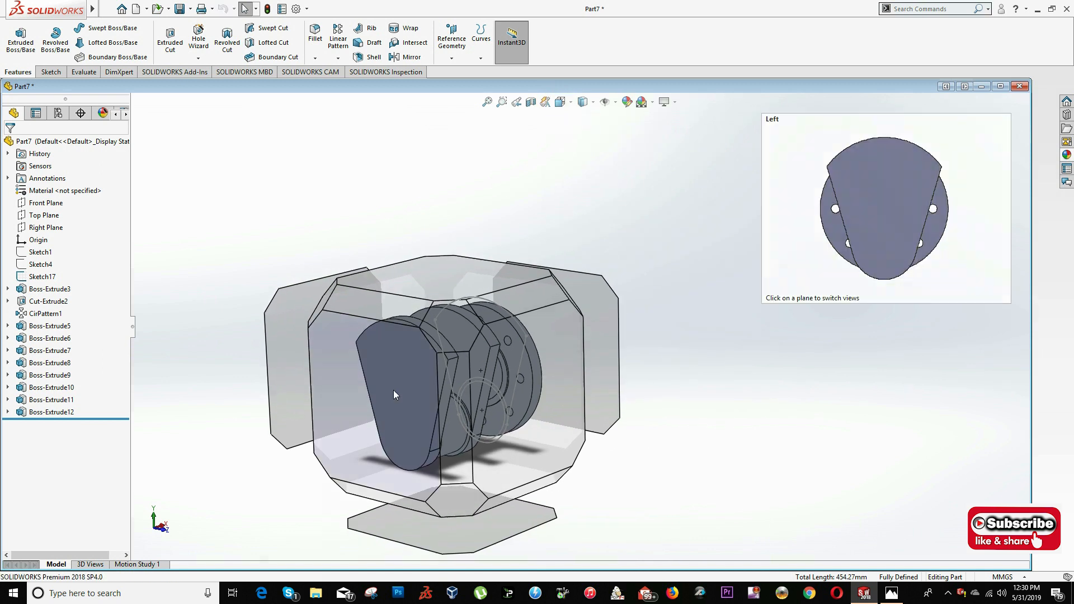
click(388, 391)
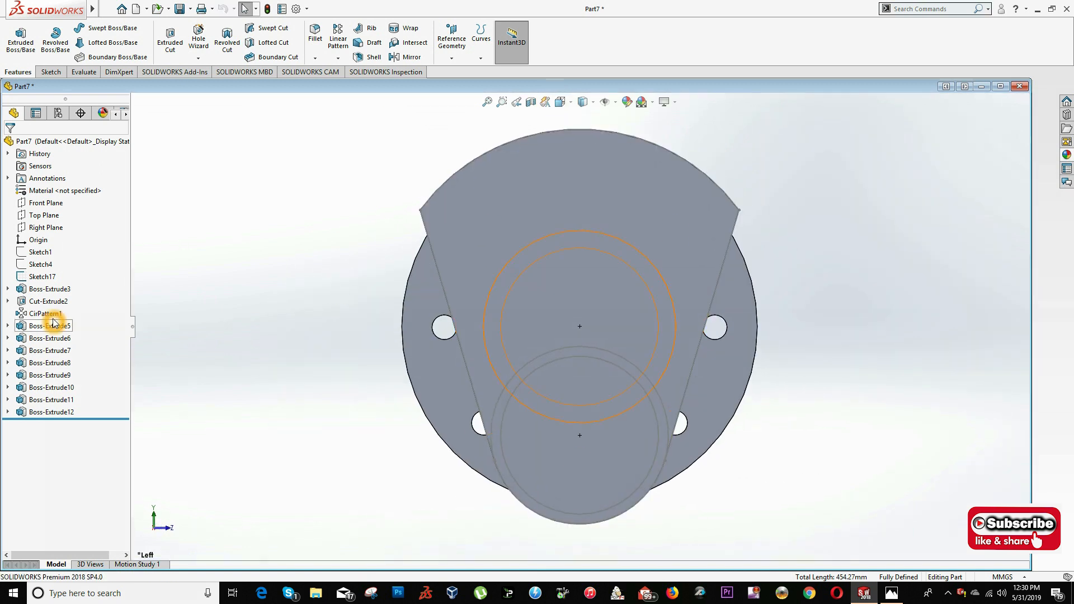
right_click(44, 278)
click(53, 262)
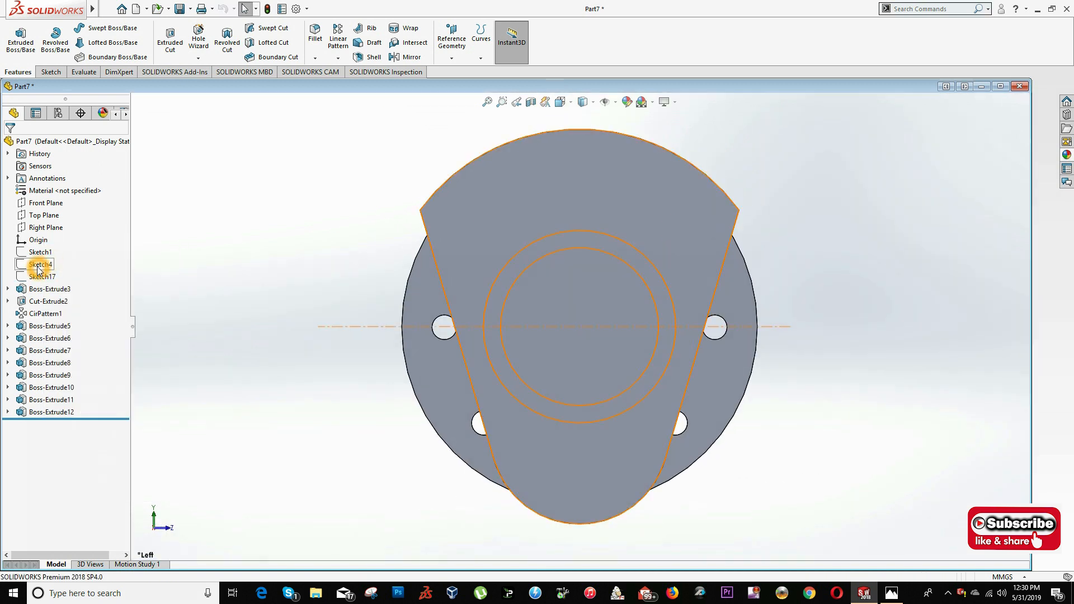
right_click(38, 269)
click(47, 250)
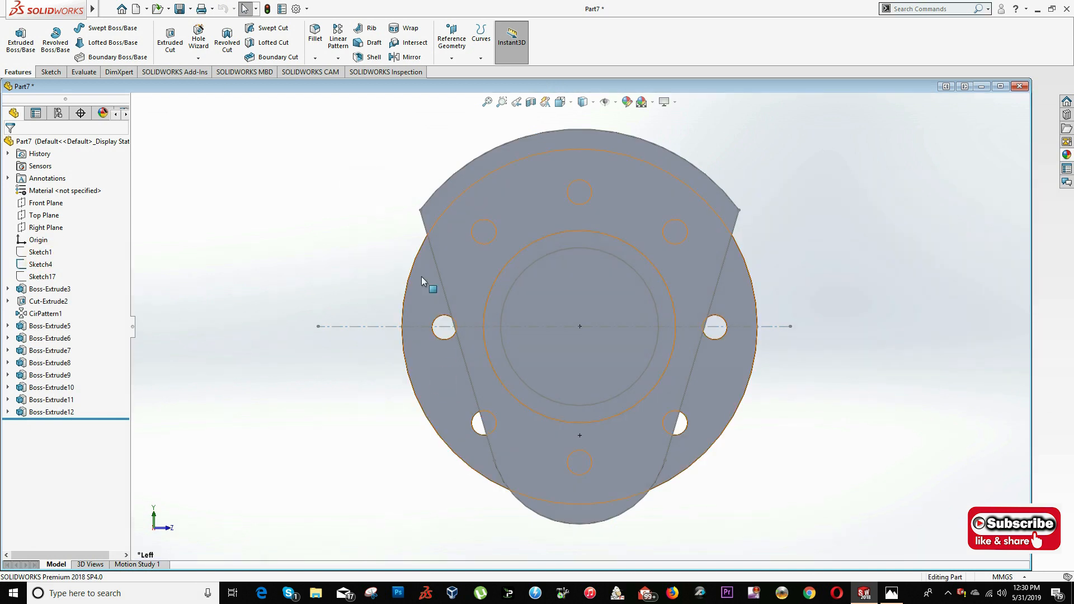
- Start a sketch on the second web's outer face and convert Sketch4's 78 mm circle into it
right_click(476, 227)
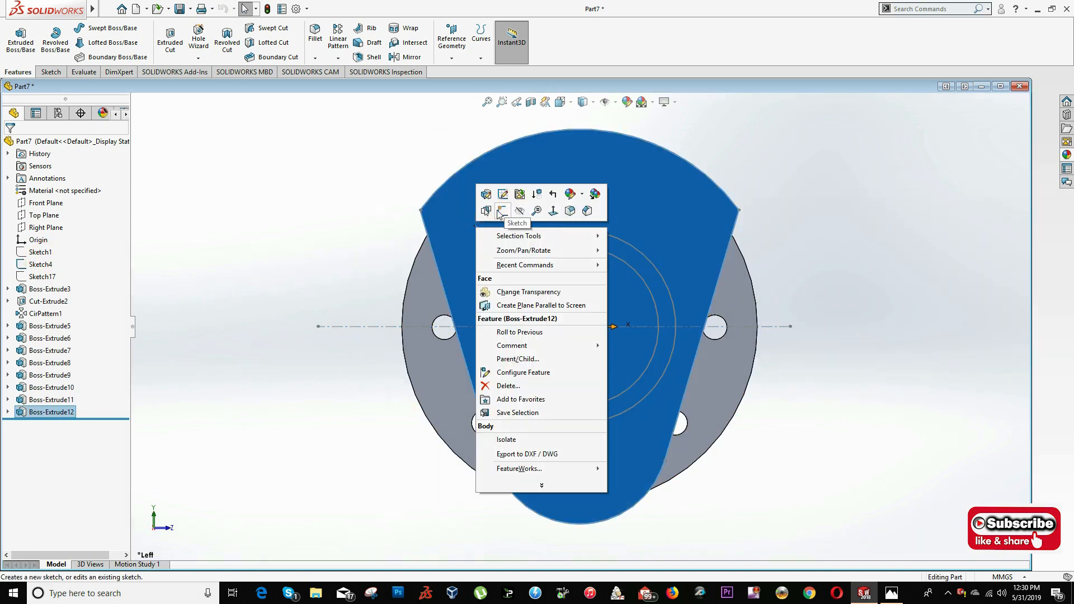
click(492, 210)
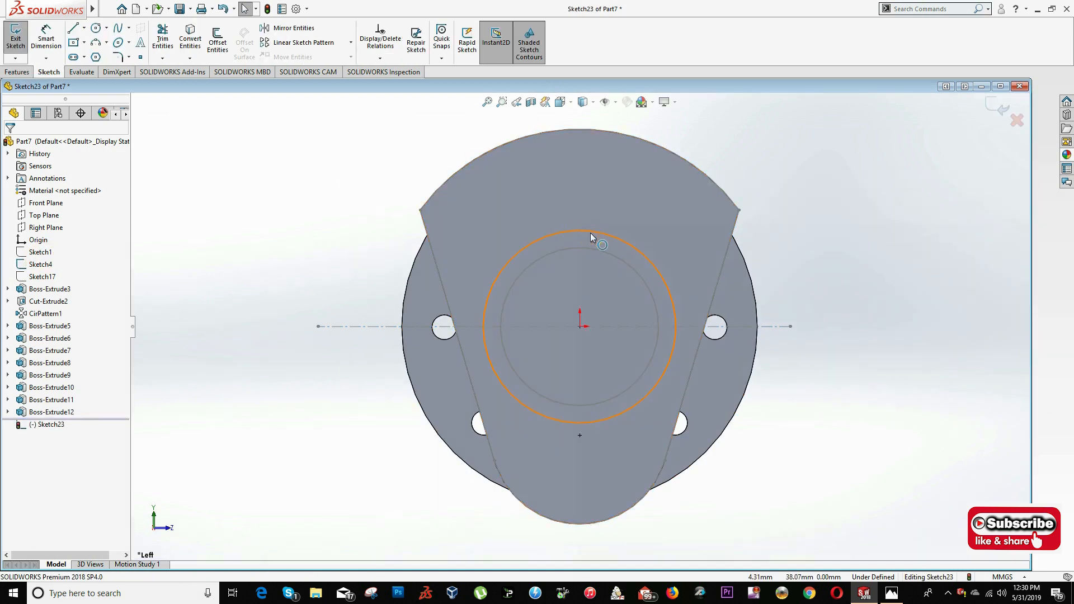
click(589, 231)
click(17, 72)
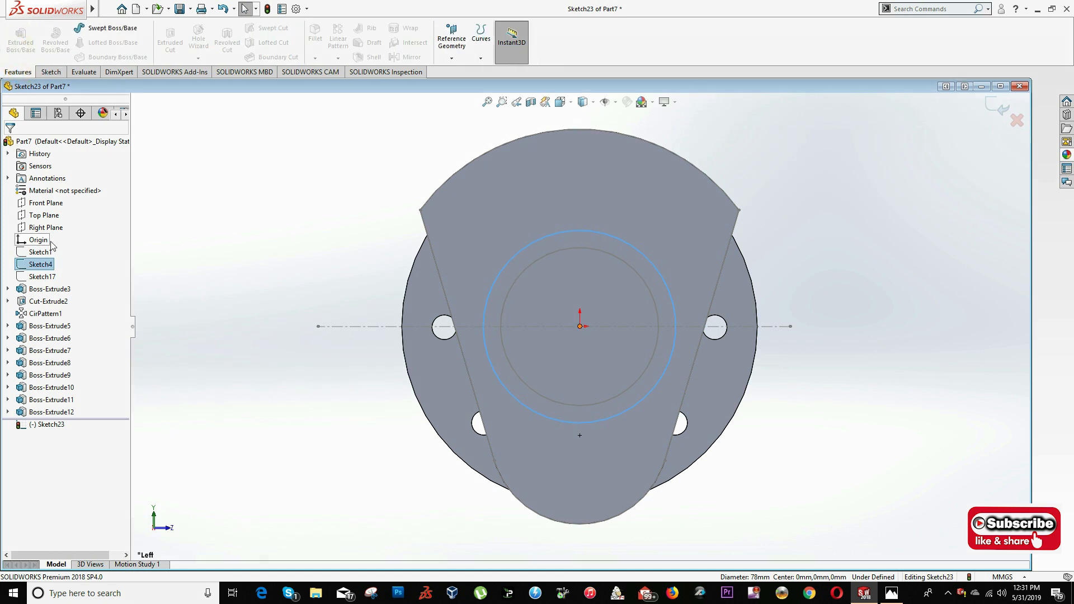
click(473, 262)
click(552, 234)
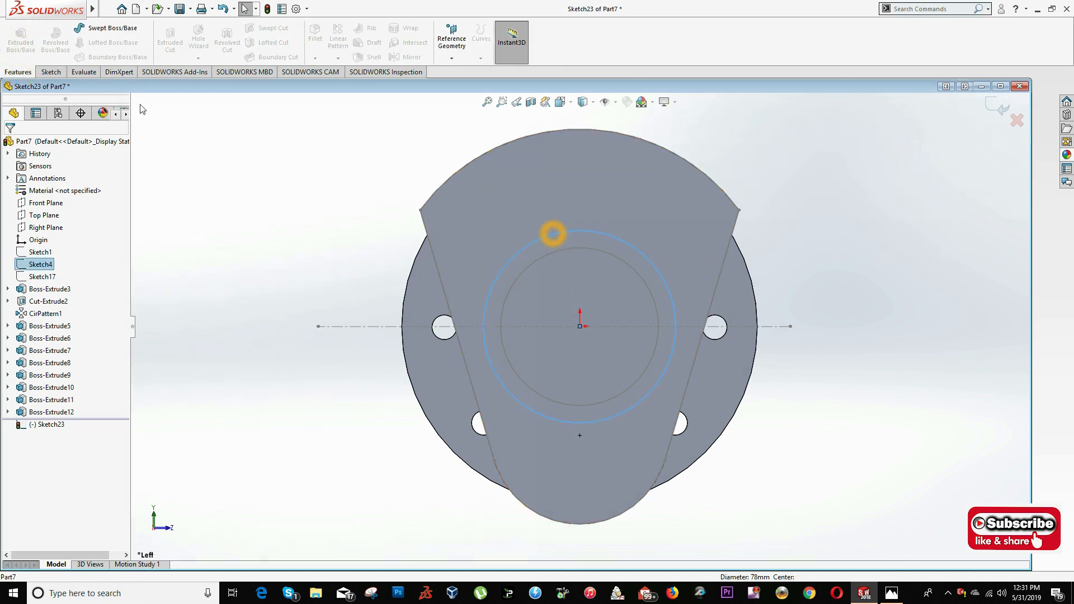
click(50, 73)
click(190, 39)
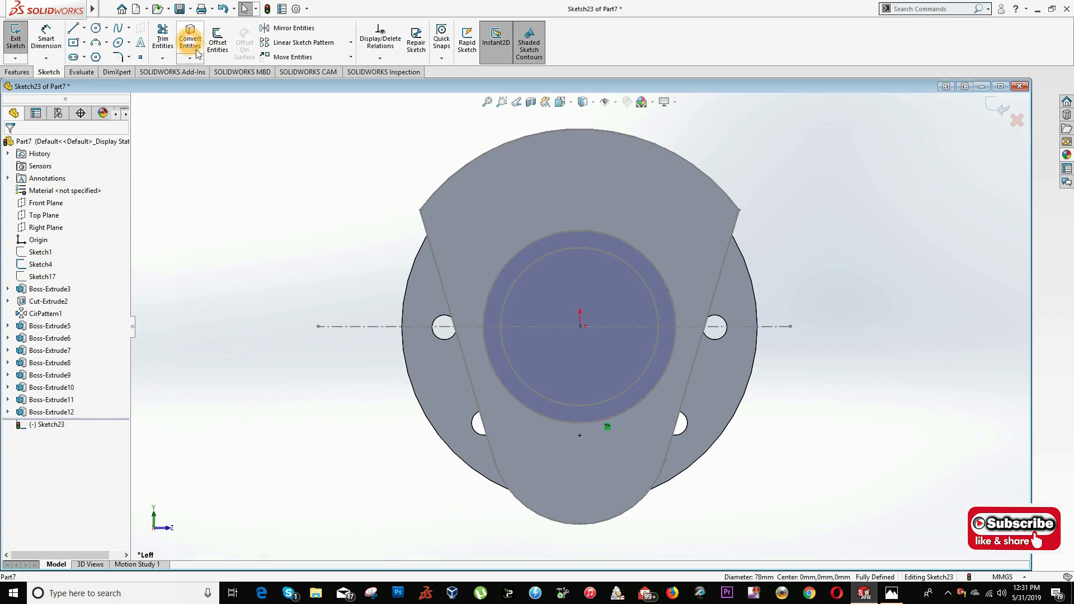
- Extrude the converted 78 mm circle 2 mm as the collar on the second web
click(16, 72)
click(11, 40)
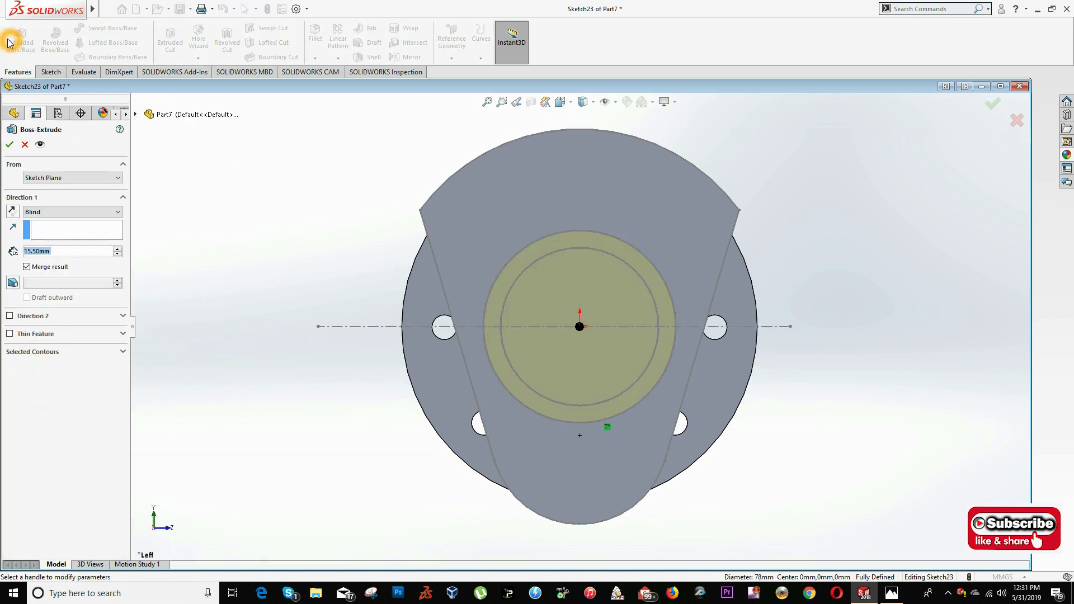
text(2)
key(Return)
key(Return)
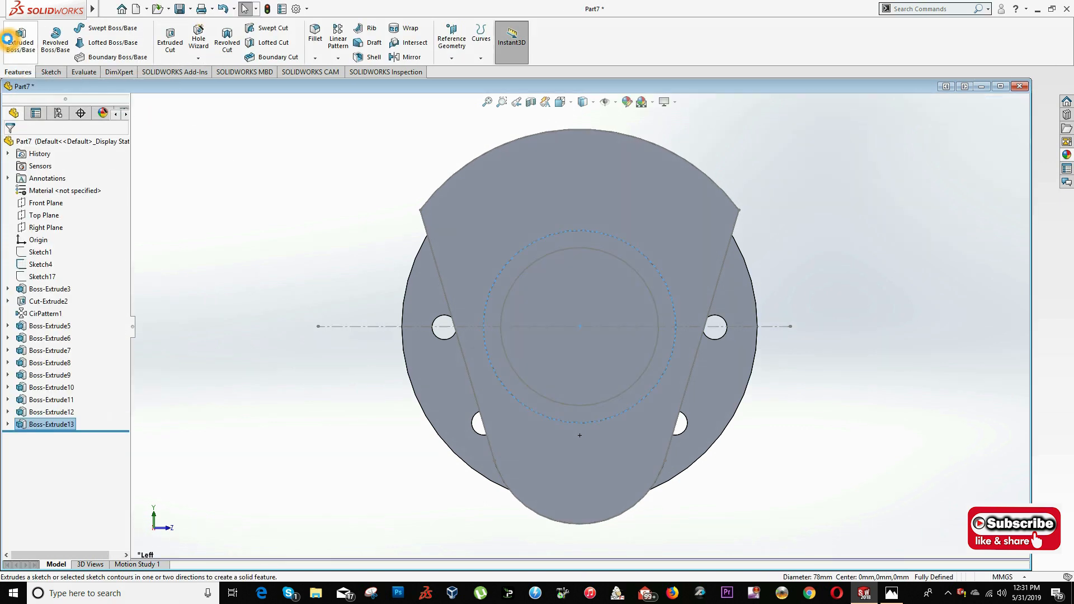
- Start a sketch on the new collar's outer face and convert Sketch4's 64 mm circle
right_click(545, 249)
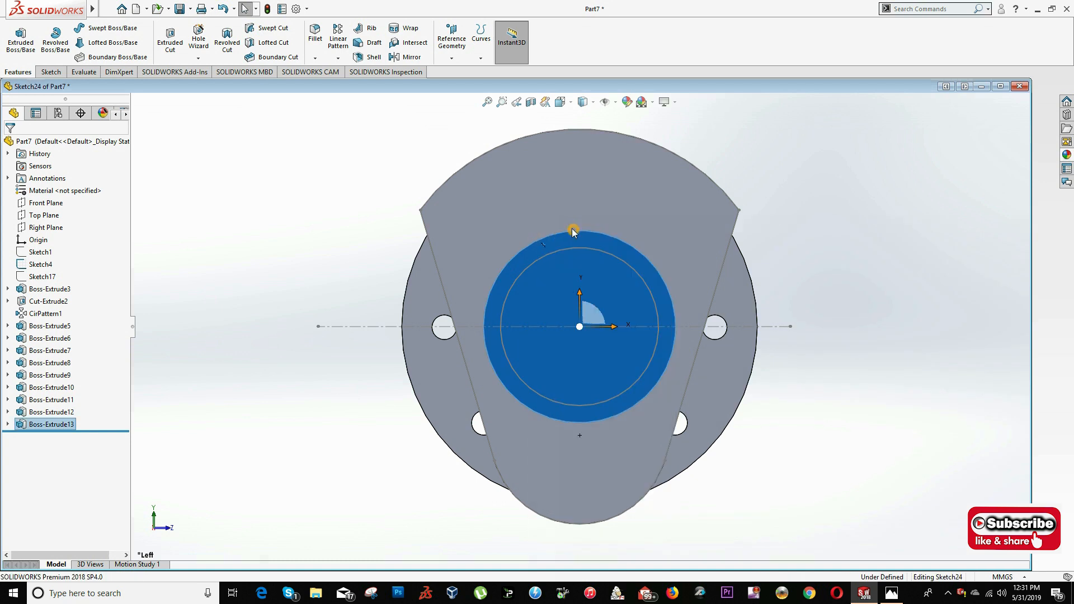
click(575, 231)
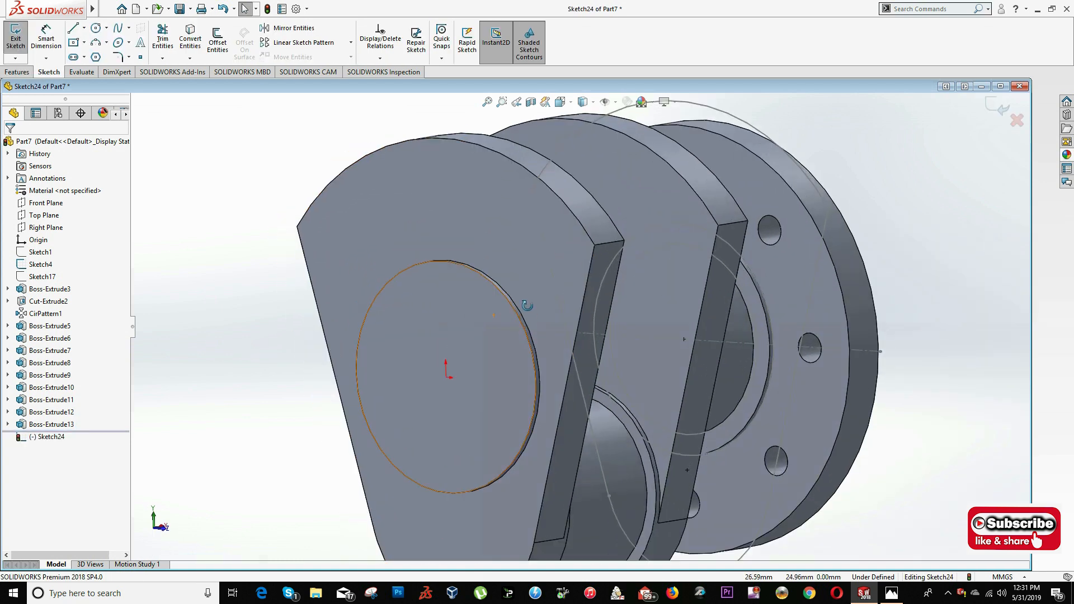
click(548, 249)
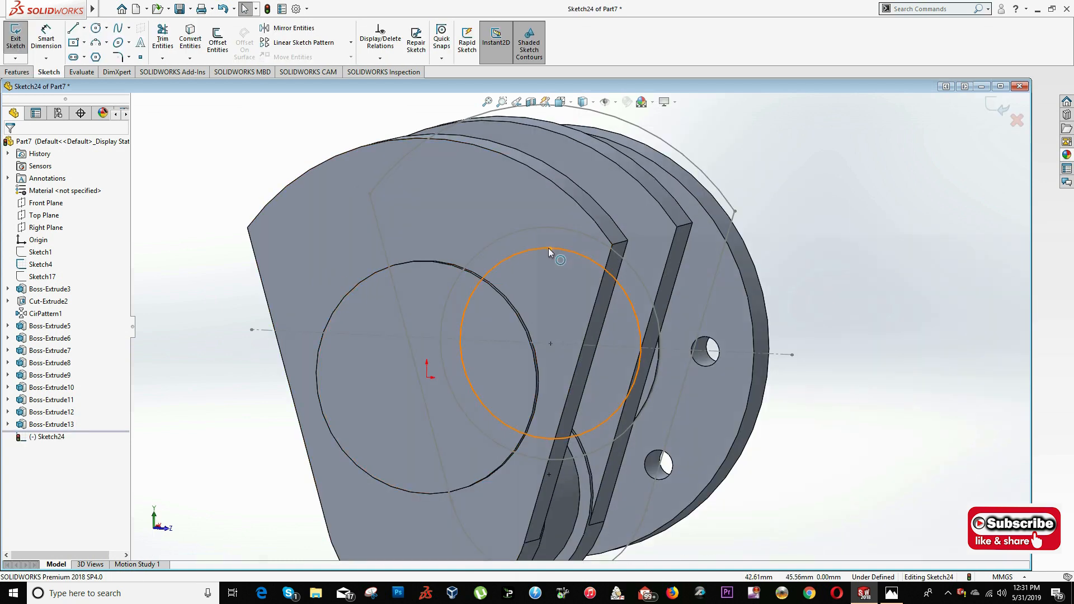
click(184, 40)
- Check the journal length in the drawing and extrude the 64 mm circle 340 mm as the second main journal
click(16, 72)
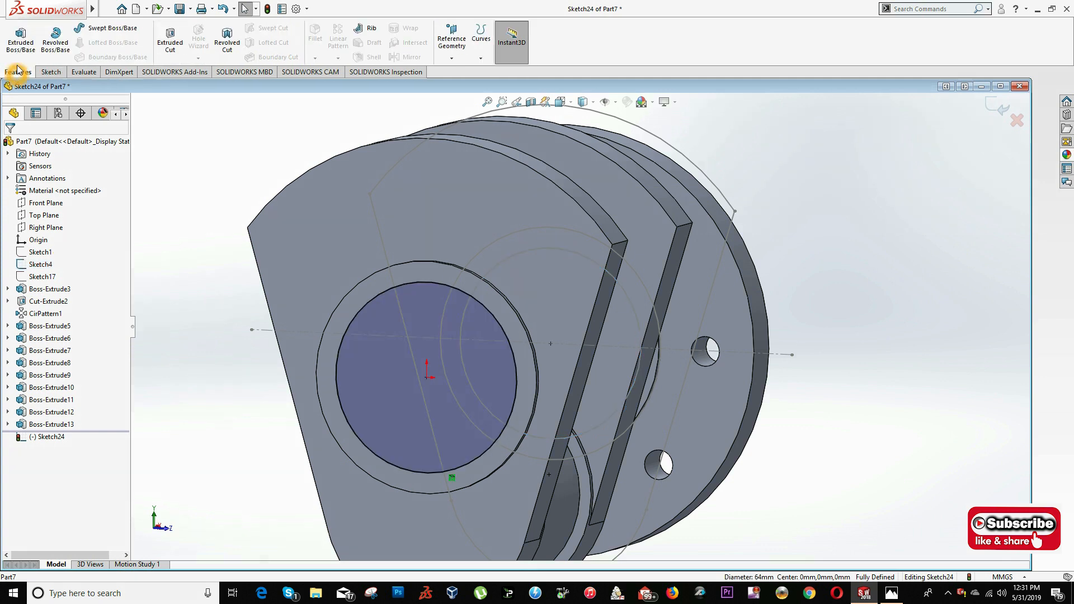
click(21, 39)
key(alt+Tab)
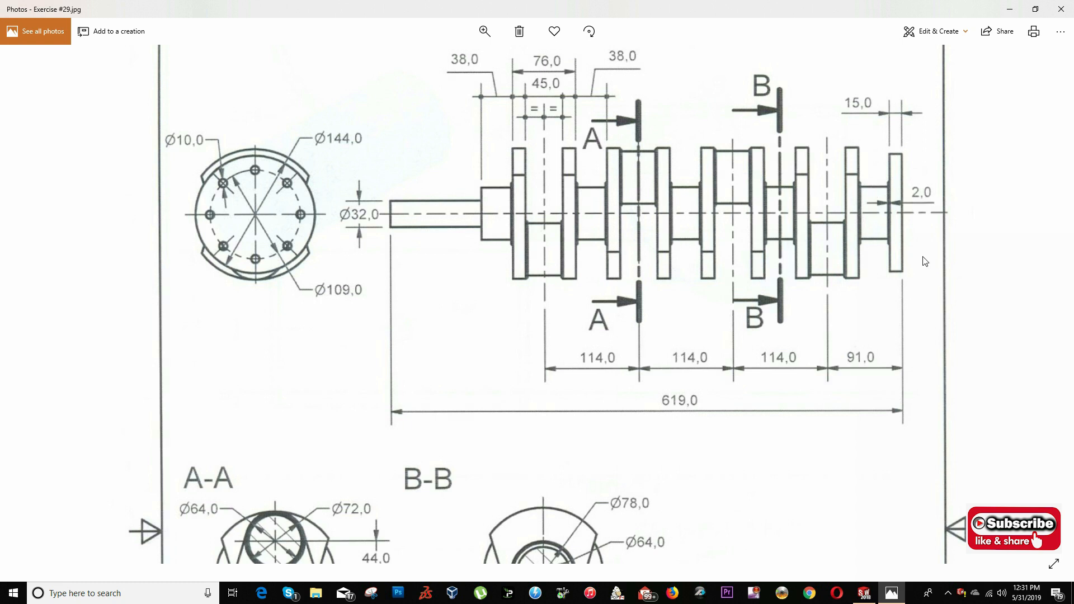
key(alt+Tab)
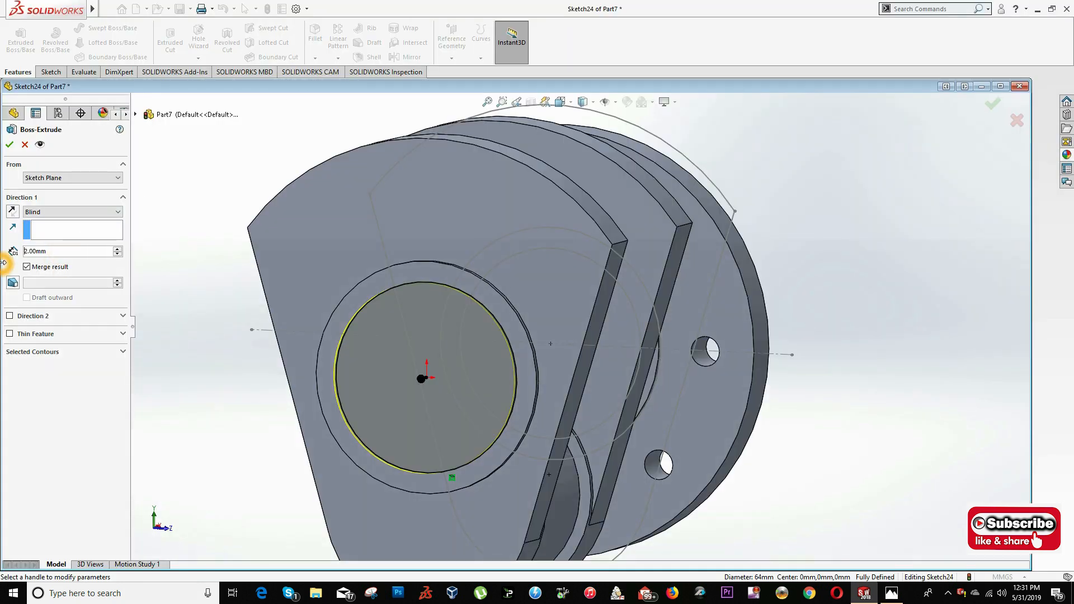
text(340)
key(Return)
key(Return)
- Edit the second main journal's extrusion and set its depth to 38 mm
click(73, 478)
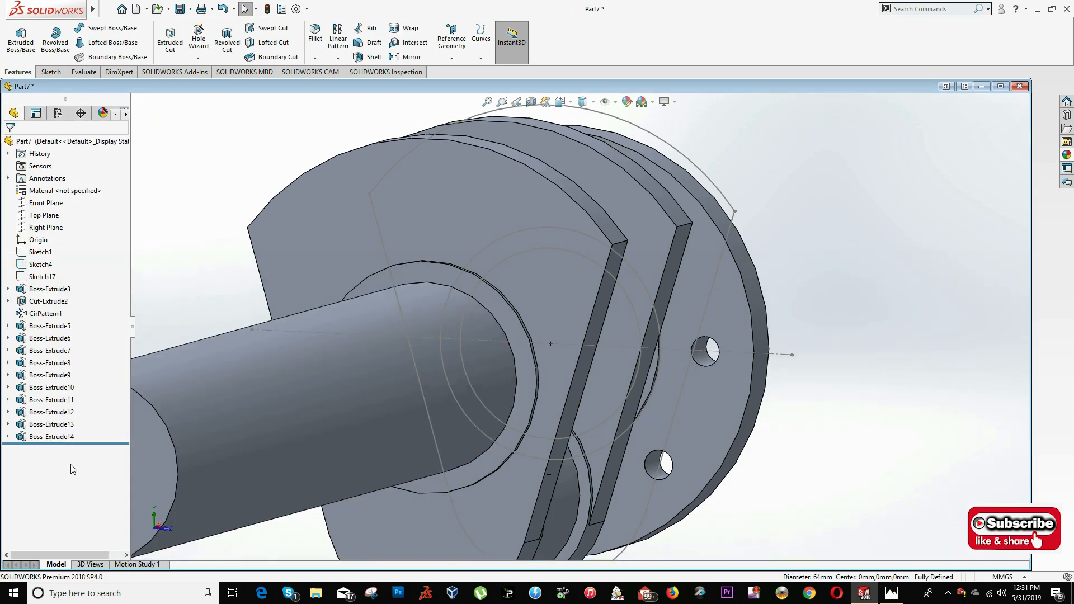
right_click(53, 437)
click(59, 332)
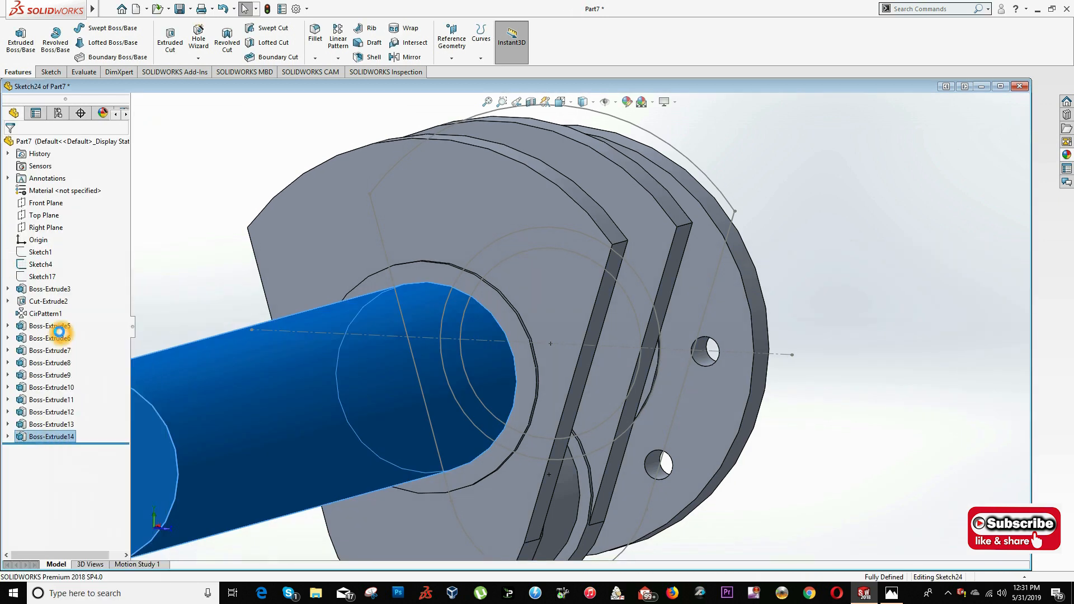
text(38)
key(Return)
- Start a sketch on the second main journal's end face in the Left view and convert Sketch4's 78 mm circle
scroll(518, 434, up, 3)
scroll(504, 257, down, 5)
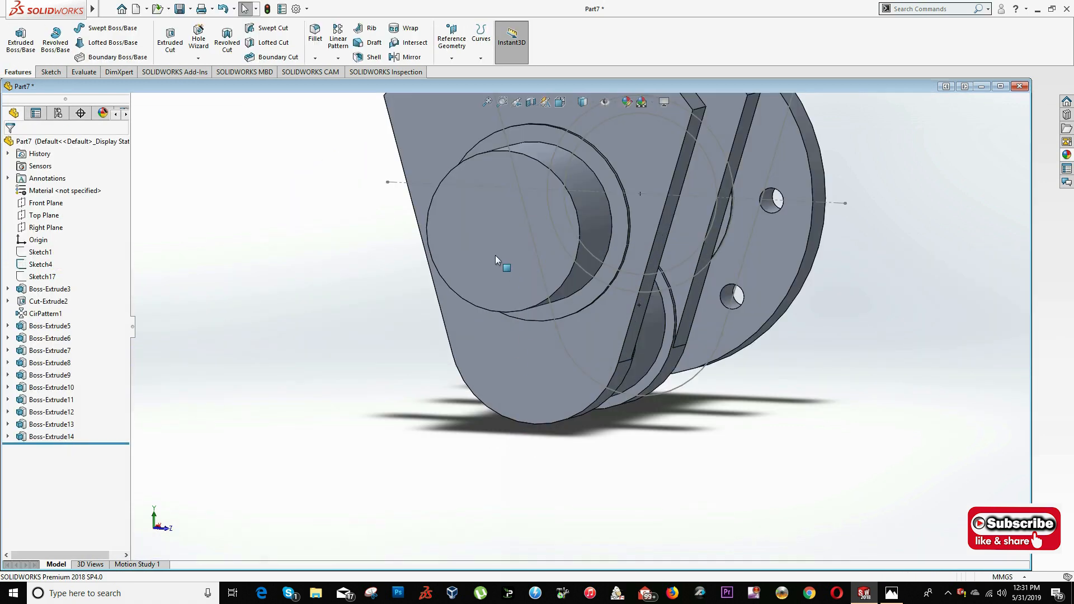
click(494, 255)
click(495, 232)
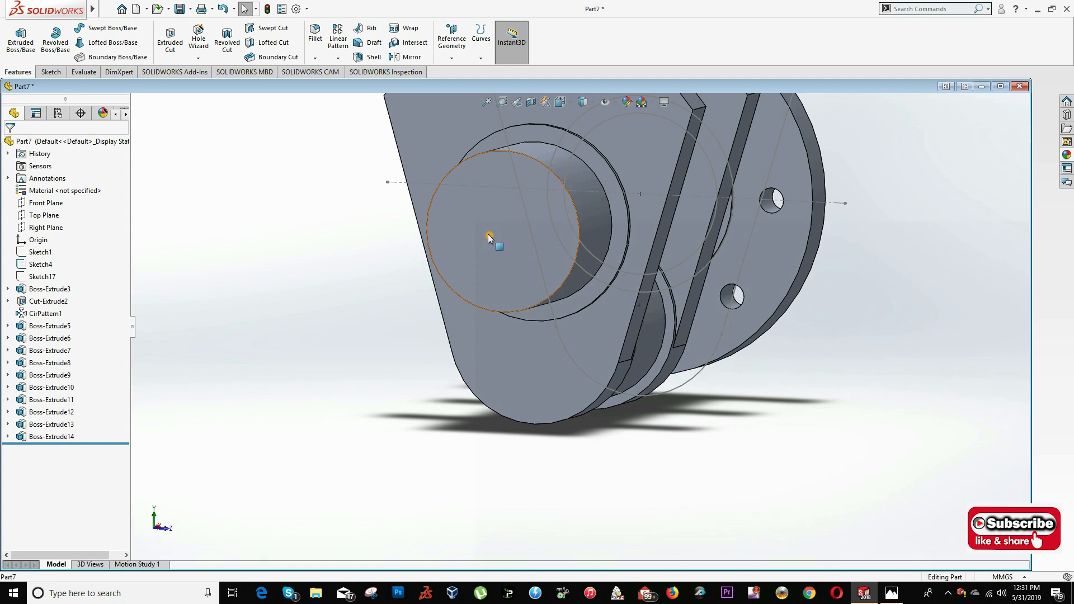
right_click(488, 234)
click(513, 222)
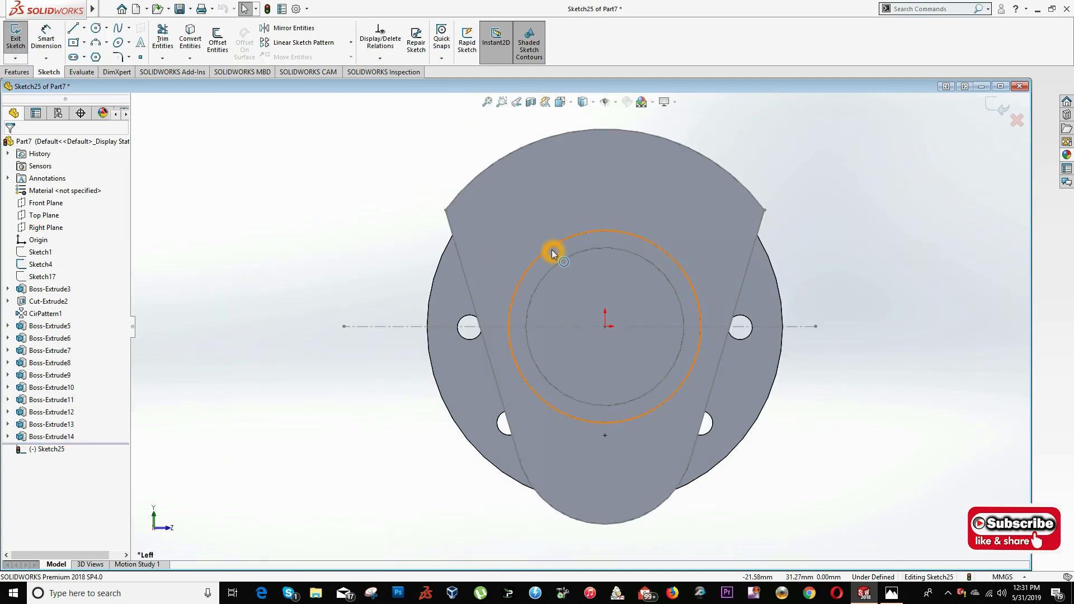
click(552, 251)
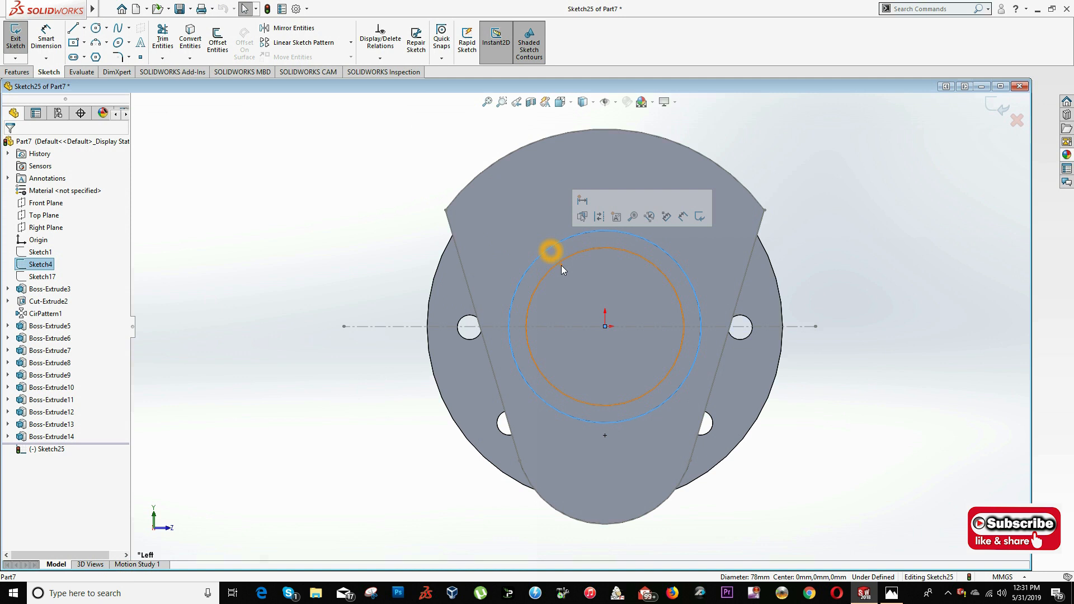
click(191, 35)
- Extrude the 78 mm circle 2 mm as the collar at the second main journal's free end
click(17, 72)
click(21, 40)
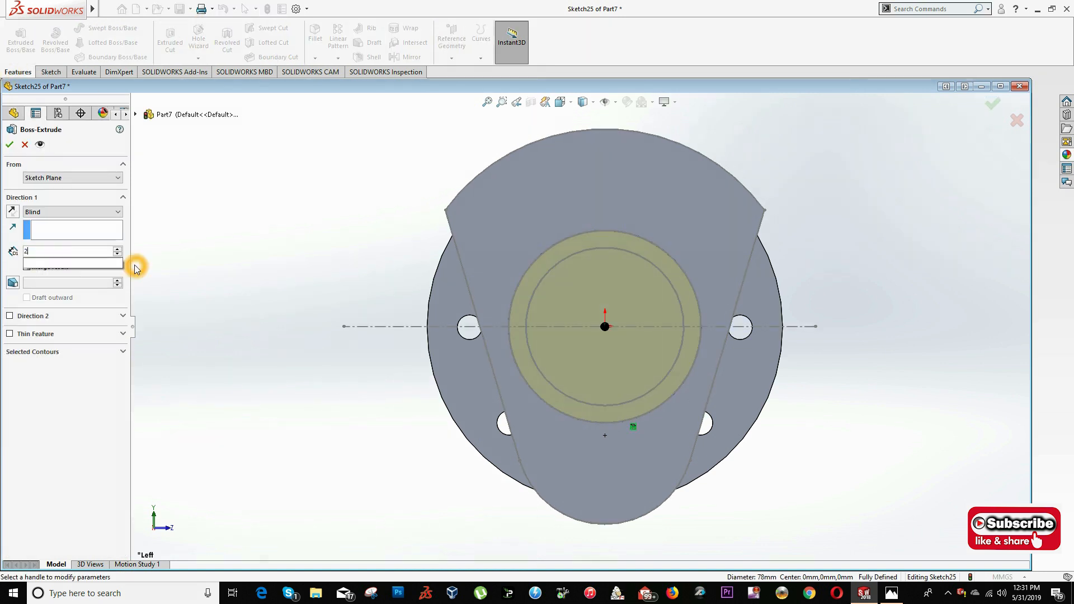
key(Return)
- Compare the modelled webs and journals with the drawing around section B-B
middle_drag(537, 235, 464, 302)
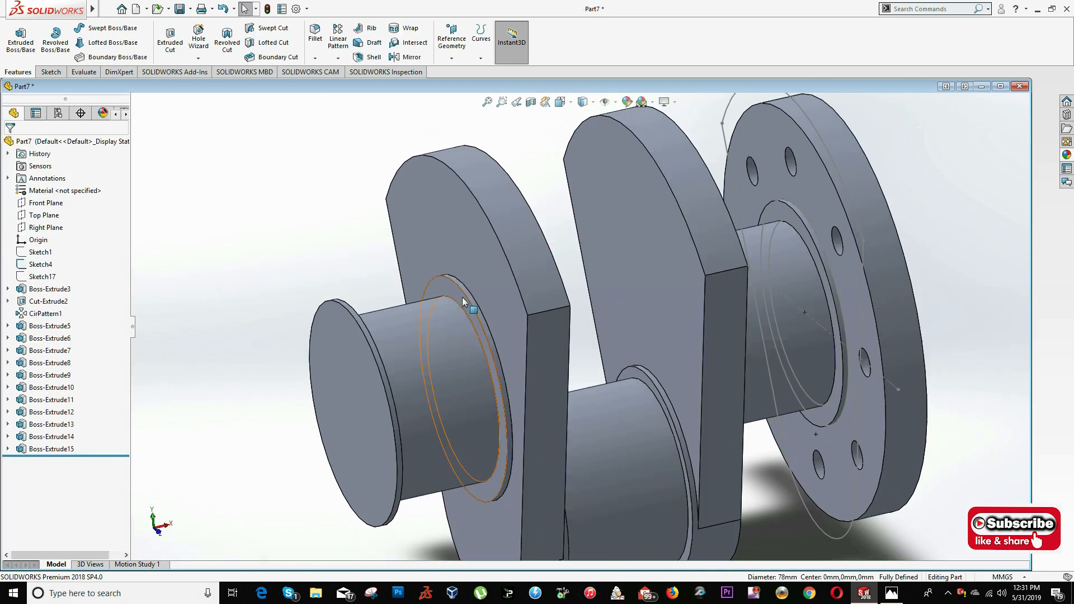
scroll(463, 298, up, 2)
scroll(468, 322, down, 2)
key(alt+Tab)
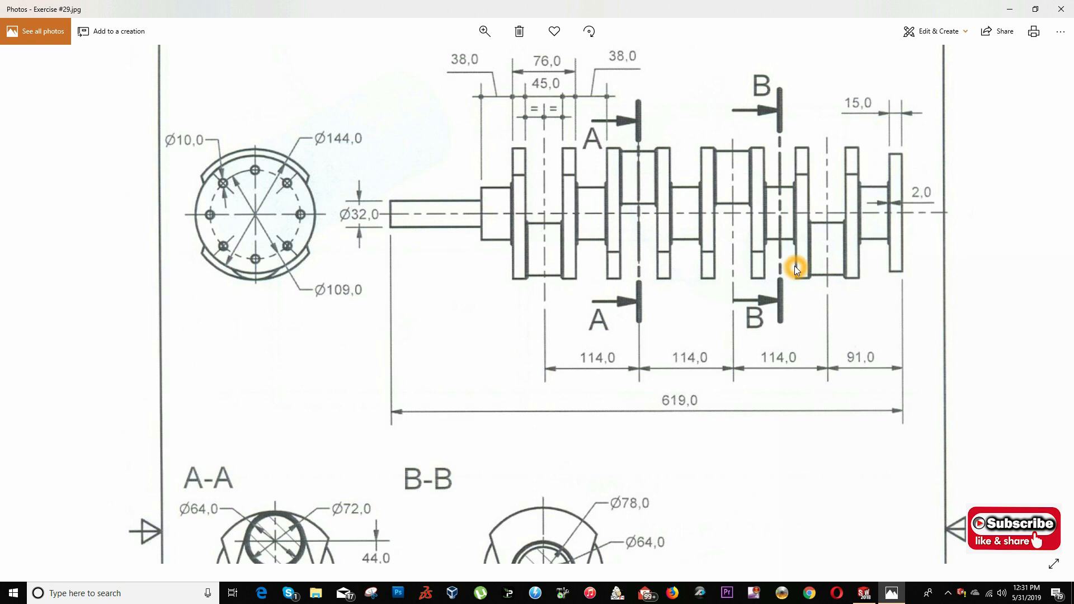
key(alt+Tab)
key(alt+Tab)
key(alt+Tab)
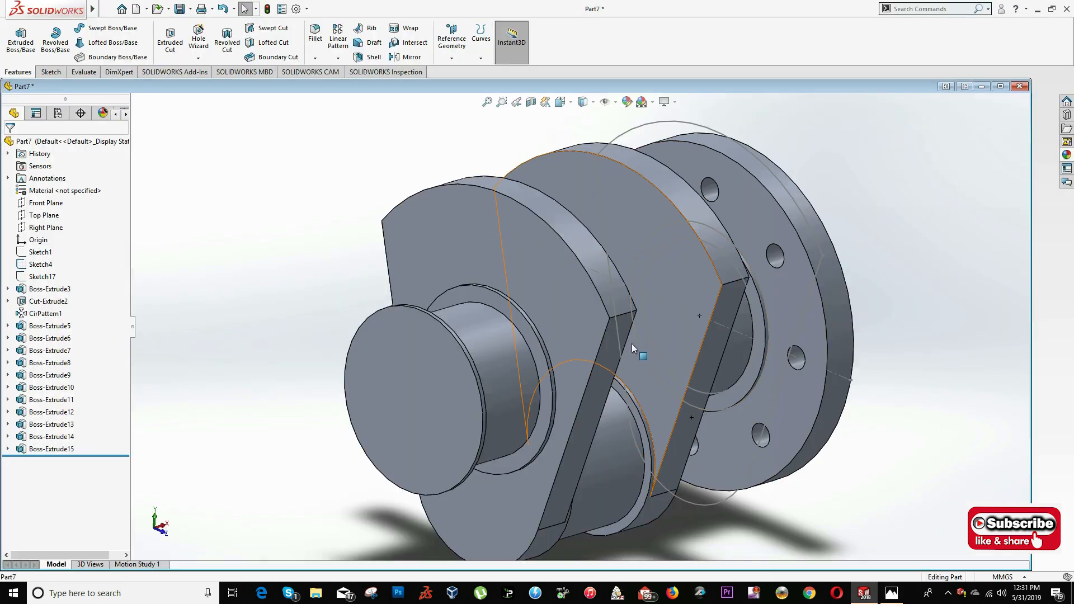
key(alt+Tab)
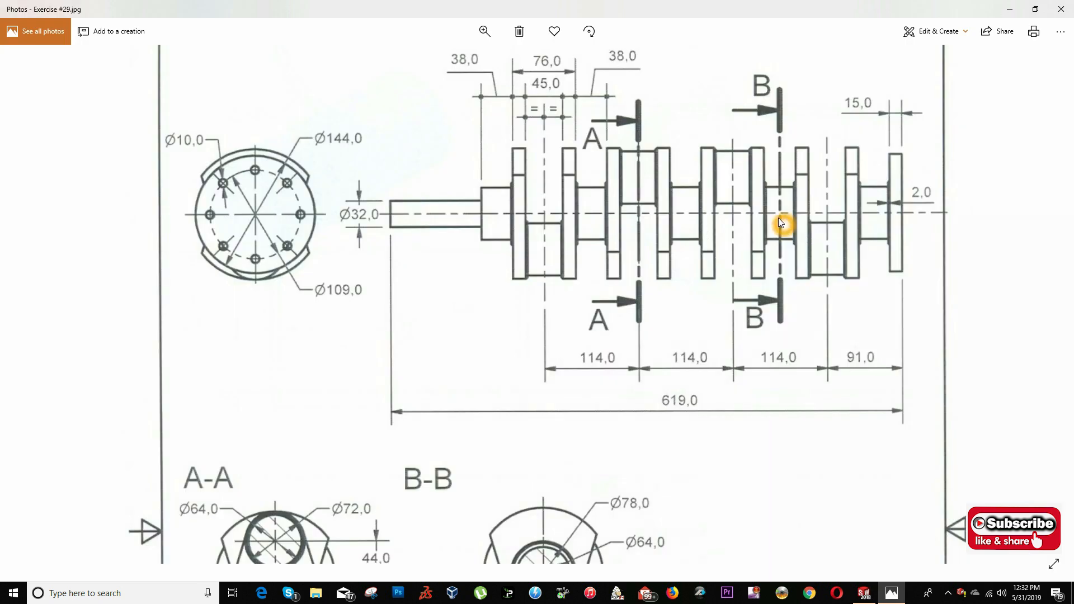
key(alt+Tab)
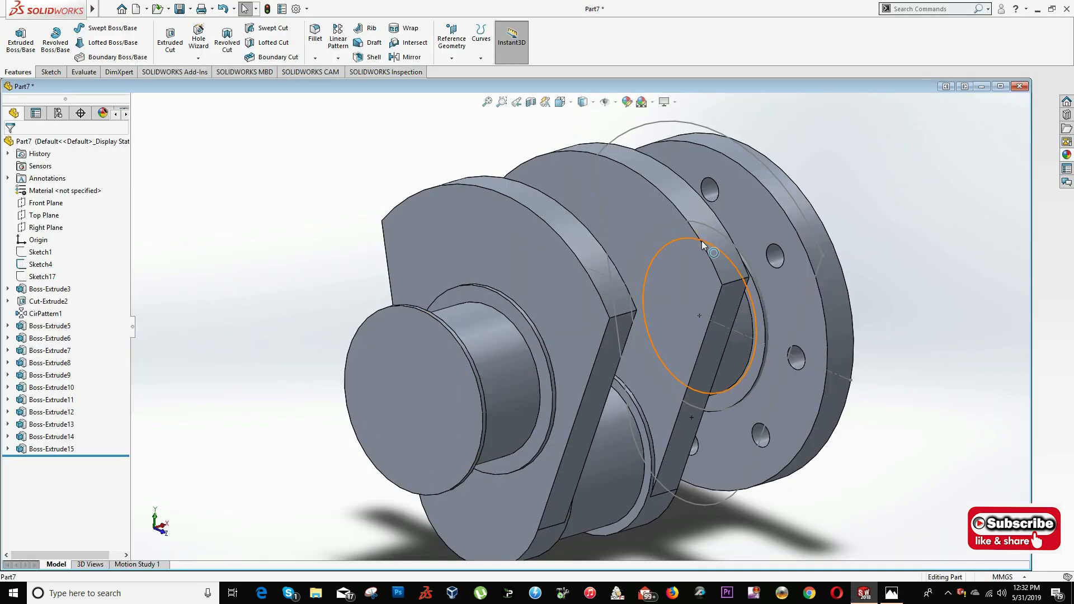
- Hide Sketch4 and examine the drawing for the orientation of the next web and crankpin
right_click(41, 265)
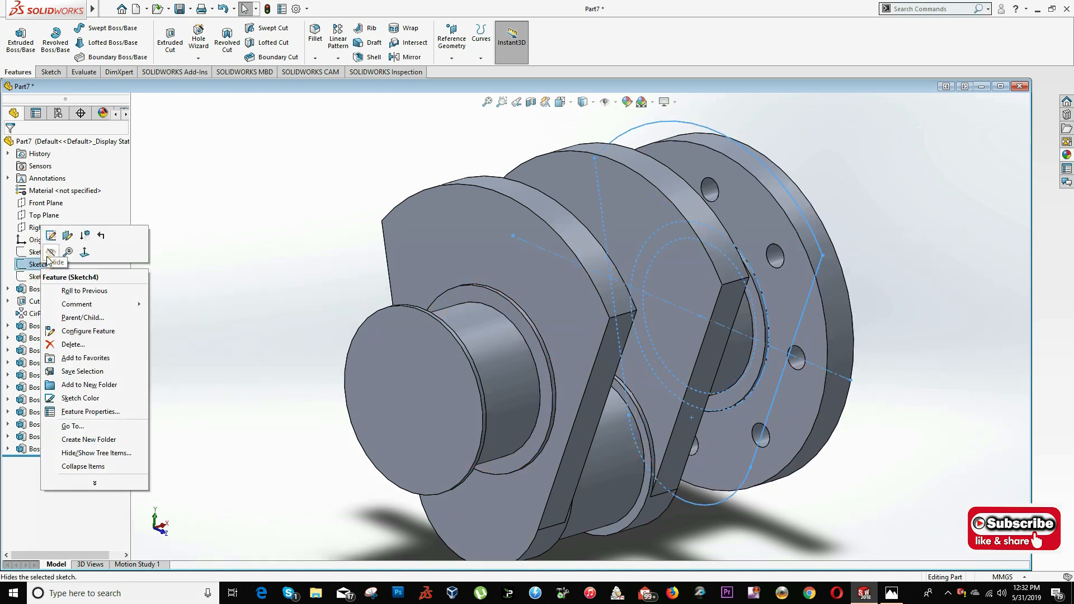
click(48, 256)
key(alt+Tab)
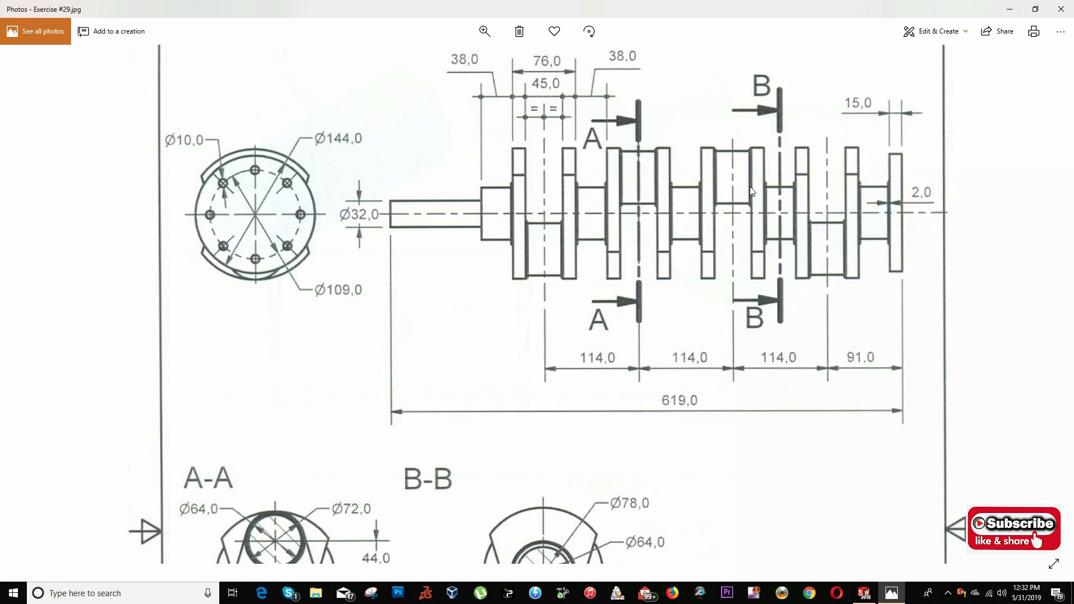
key(alt+Tab)
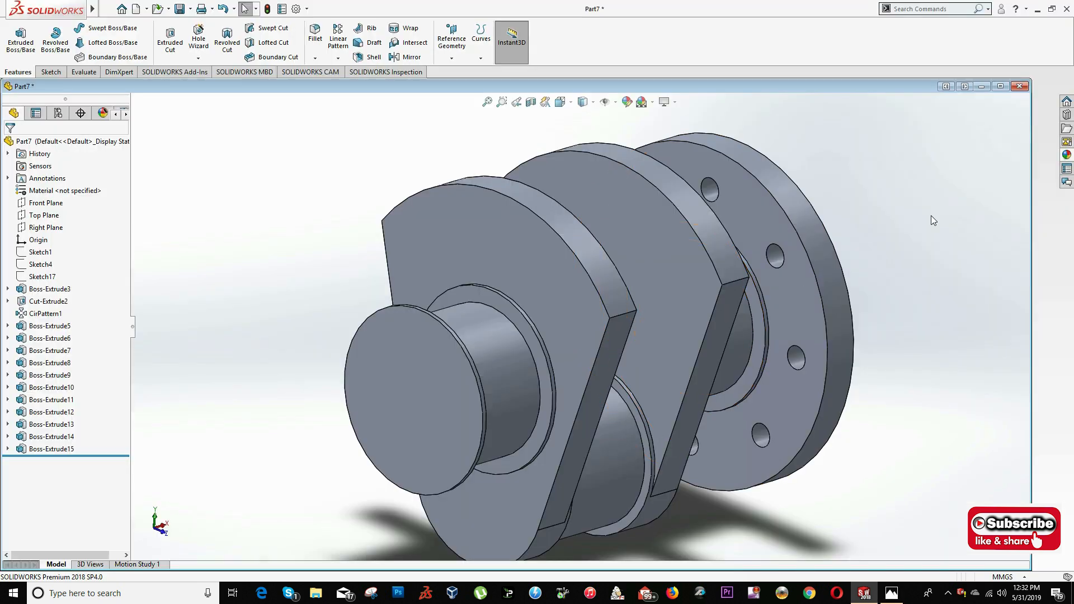
key(alt+Tab)
click(819, 203)
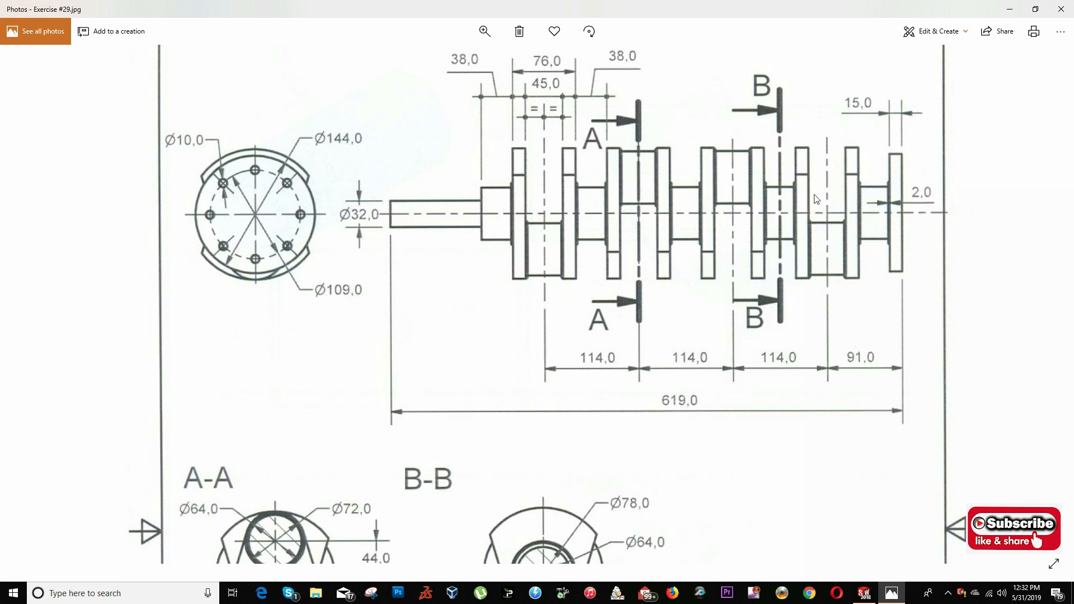
click(762, 267)
key(alt+Tab)
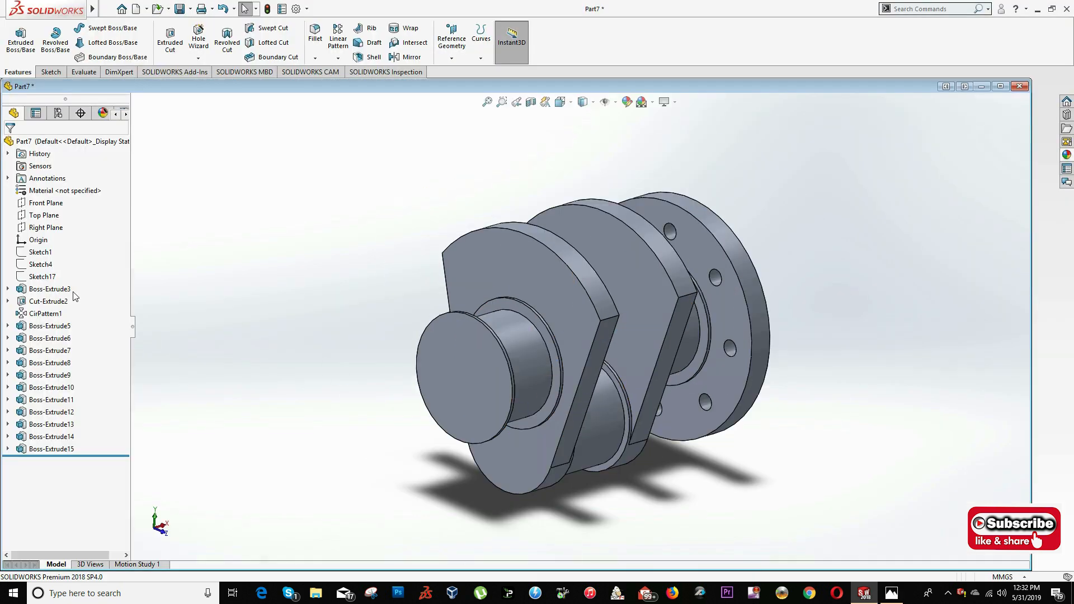
- Show Sketch1, the inverted web profile, and view the part from the Left
click(39, 252)
right_click(39, 252)
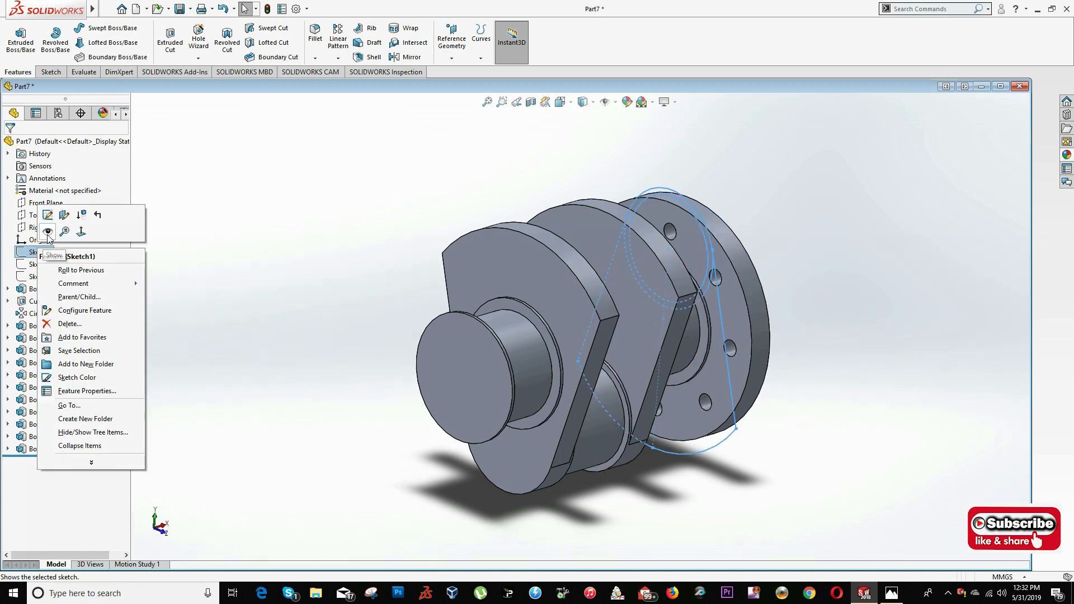
click(560, 101)
click(377, 414)
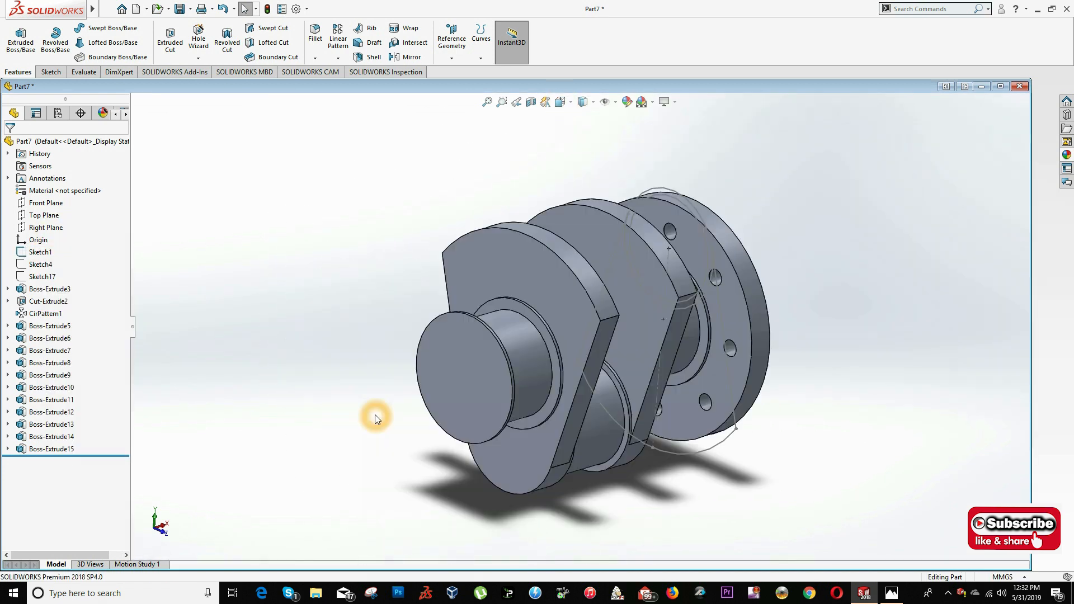
click(474, 269)
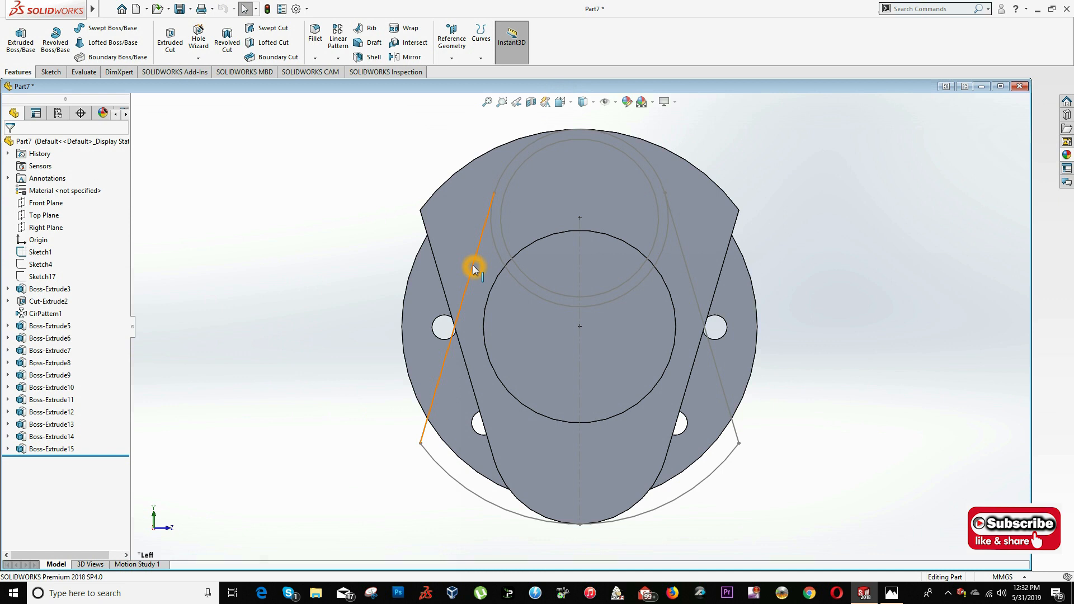
ctrl+click(451, 477)
ctrl+click(724, 408)
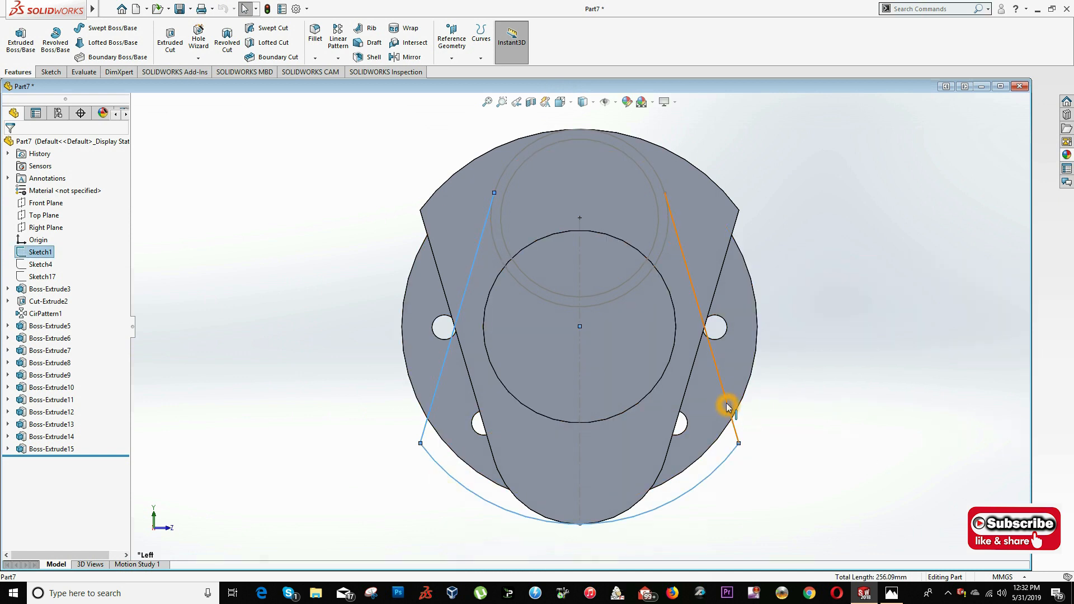
ctrl+right_click(727, 402)
ctrl+click(646, 160)
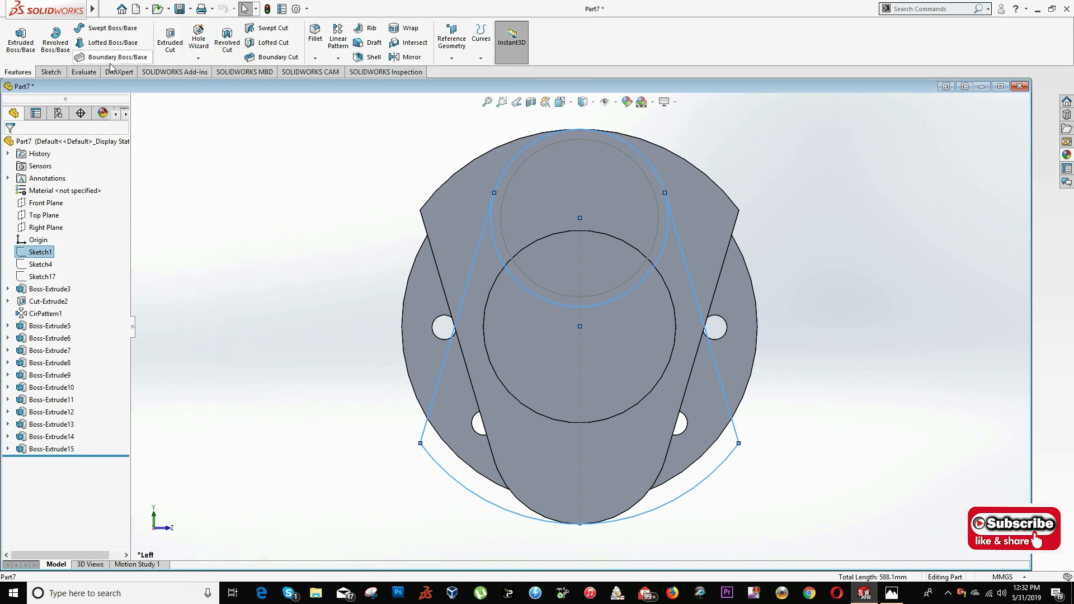
click(51, 71)
click(190, 42)
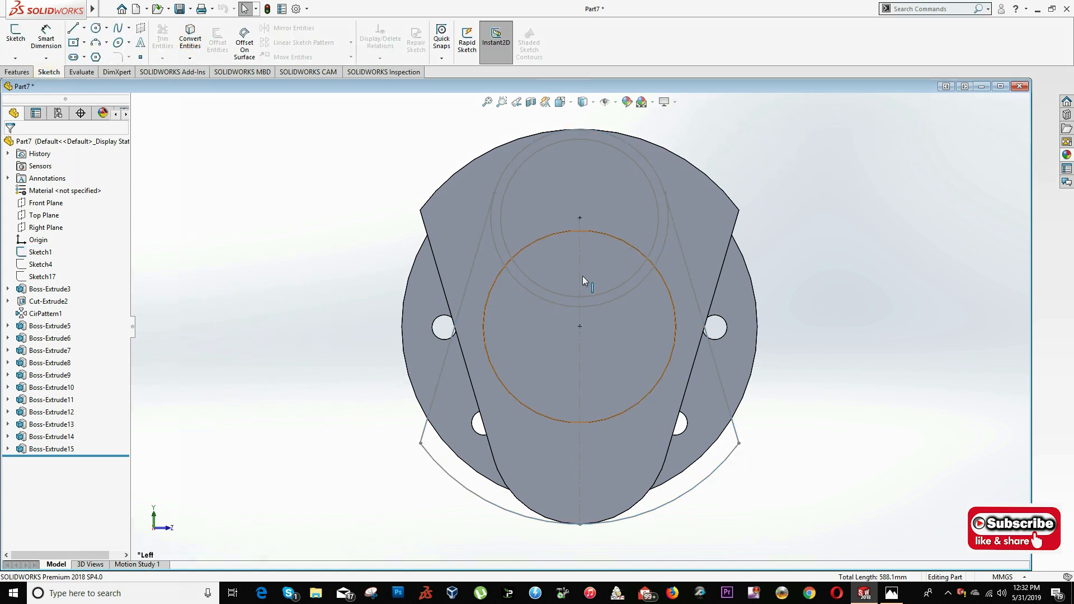
click(22, 71)
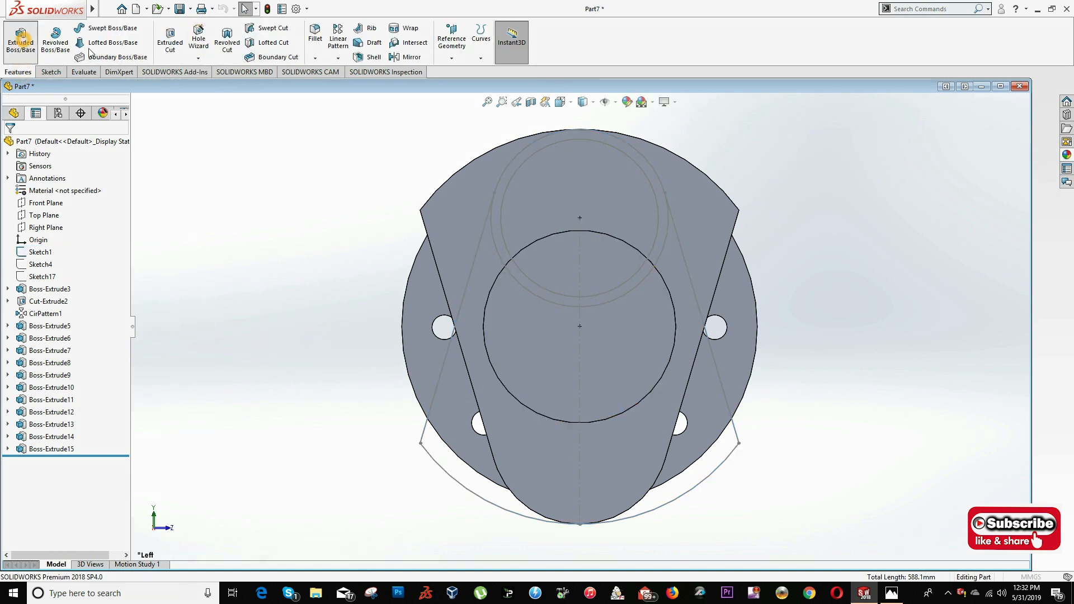
click(25, 40)
middle_drag(575, 201, 535, 222)
key(Escape)
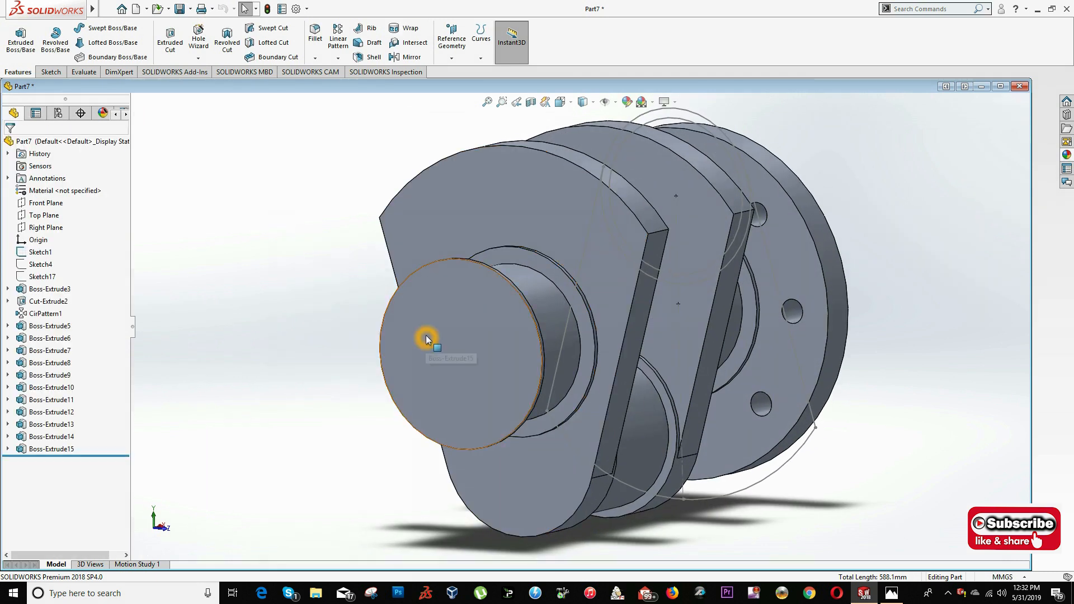
- Sketch on the second main journal's end collar face and convert the inverted web outline of Sketch1 into it
right_click(426, 337)
click(456, 317)
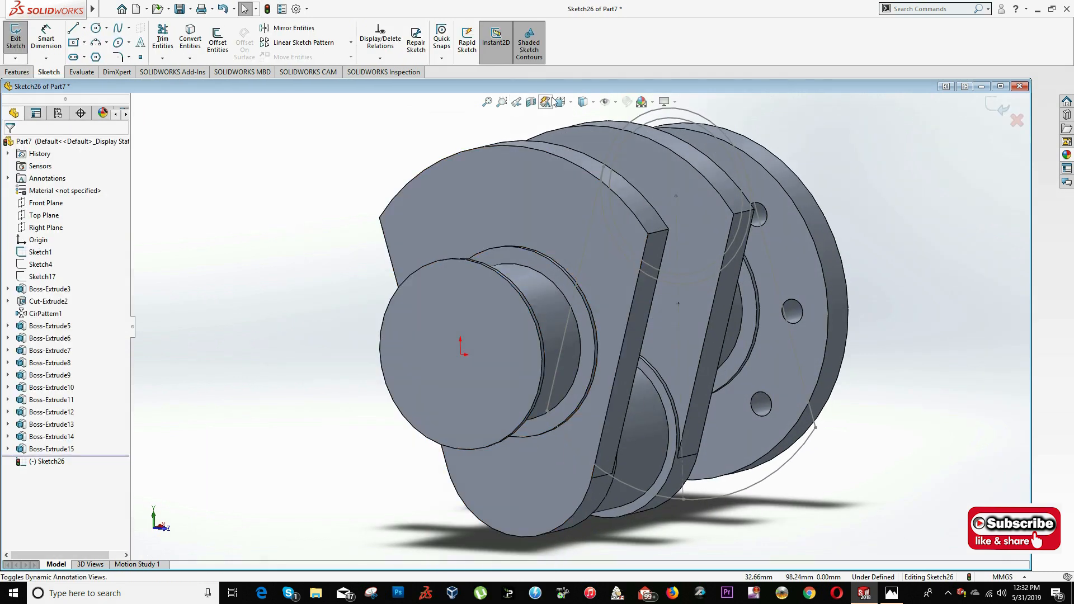
click(562, 101)
click(377, 338)
click(480, 252)
ctrl+click(501, 175)
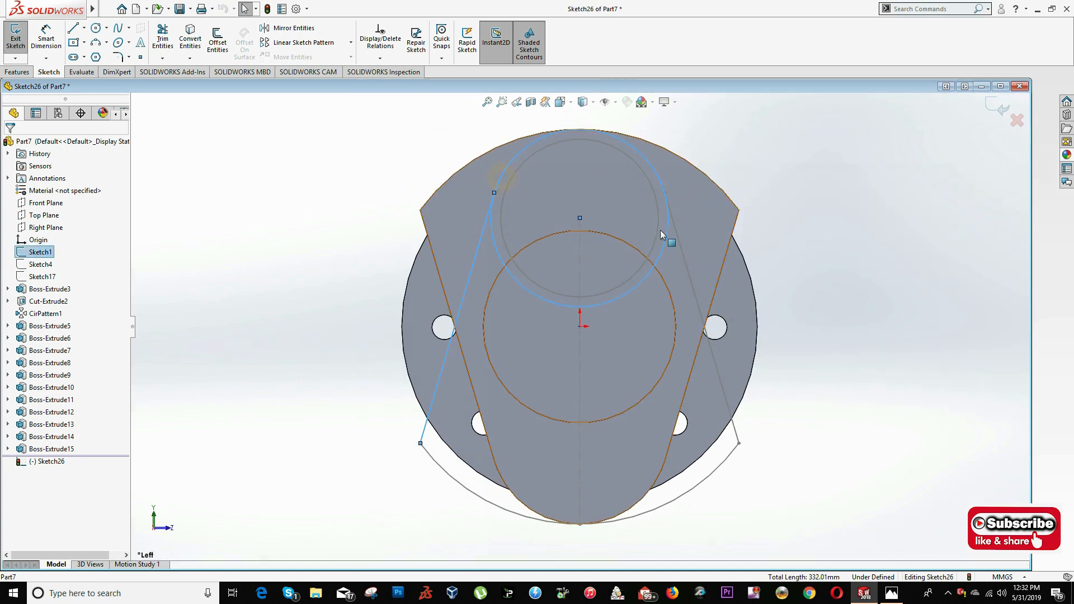
ctrl+click(680, 246)
ctrl+click(724, 468)
click(190, 40)
click(24, 74)
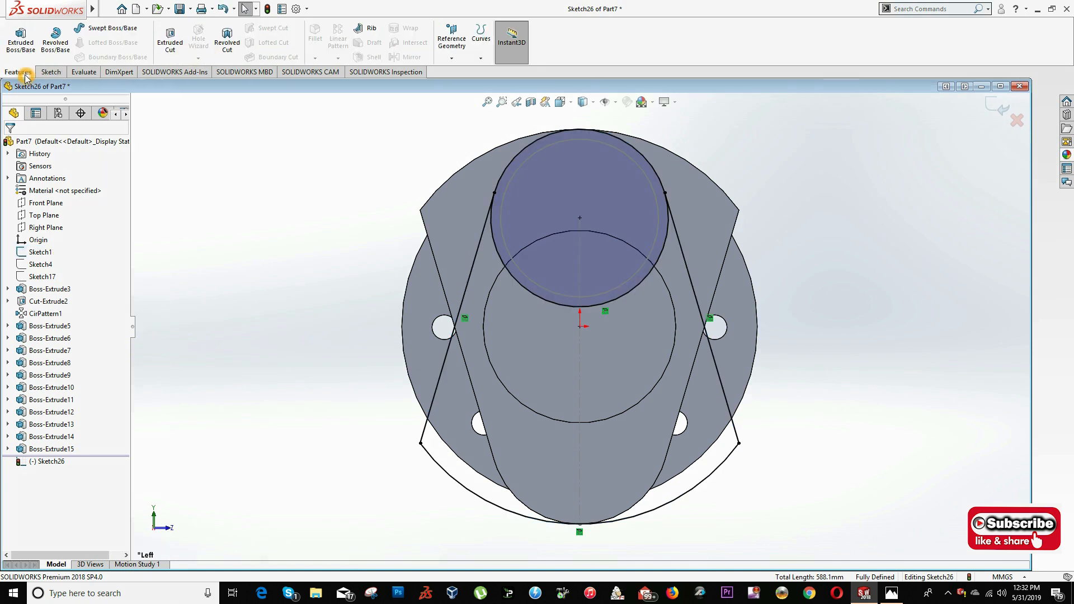
click(21, 39)
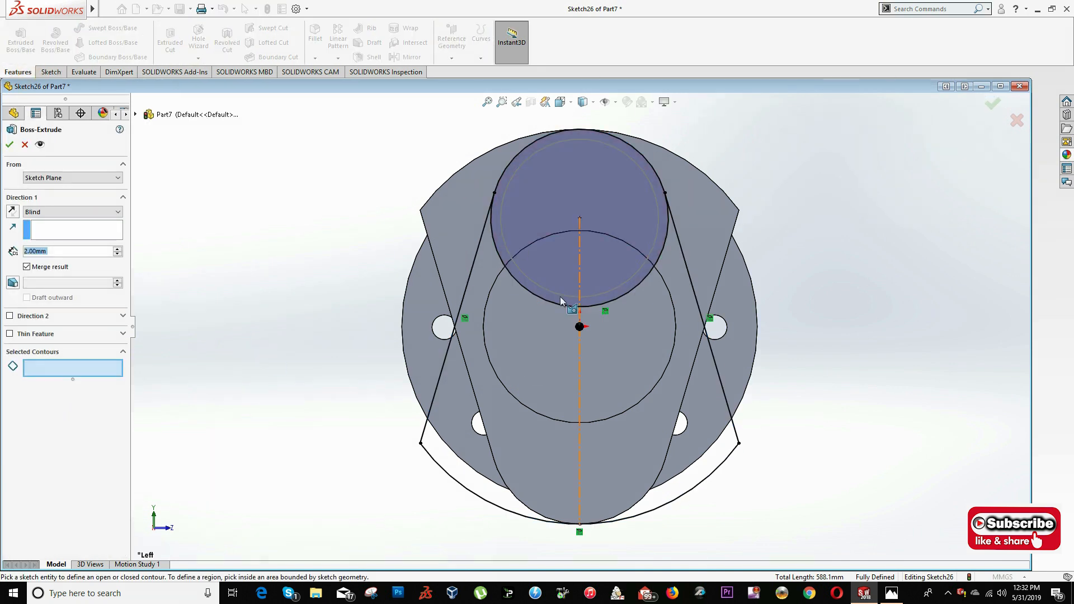
middle_drag(525, 210, 467, 268)
click(448, 273)
key(Escape)
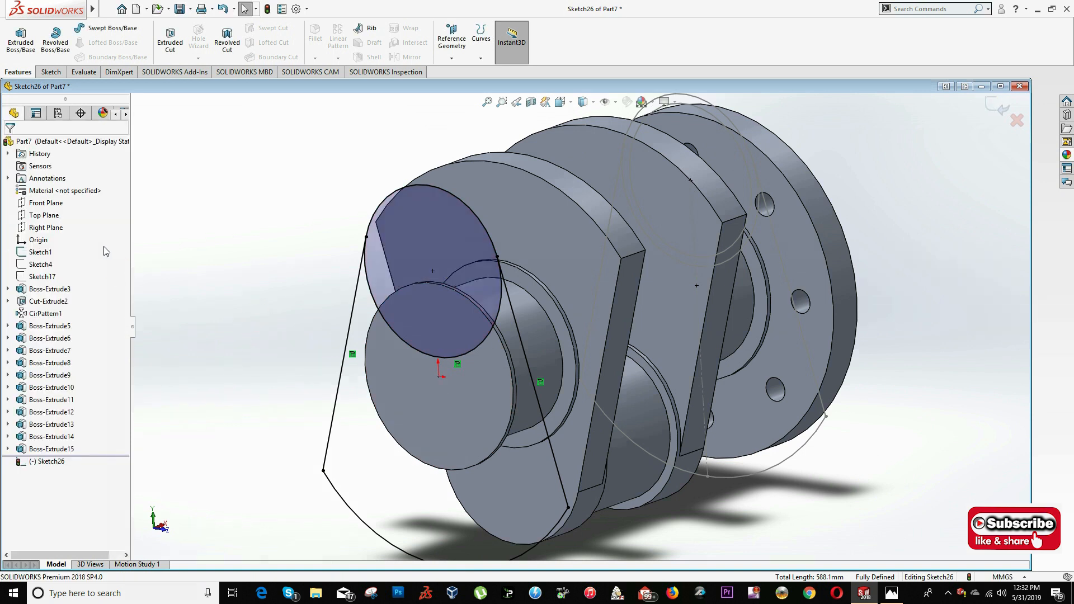
- Trim the inner arc of the converted circle so the inverted web profile forms one closed outline
click(51, 71)
click(162, 40)
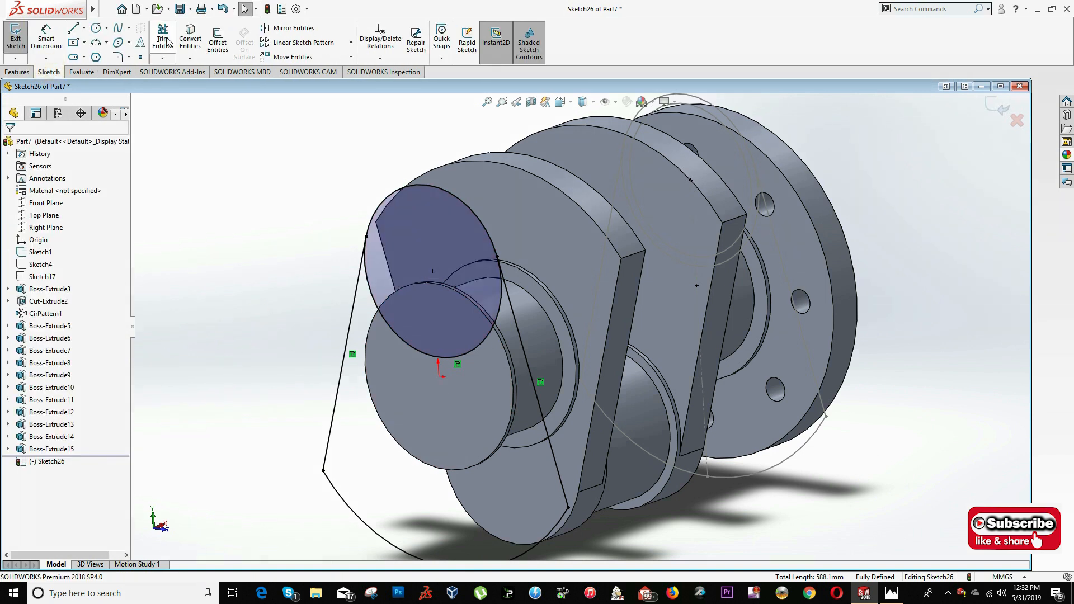
click(481, 285)
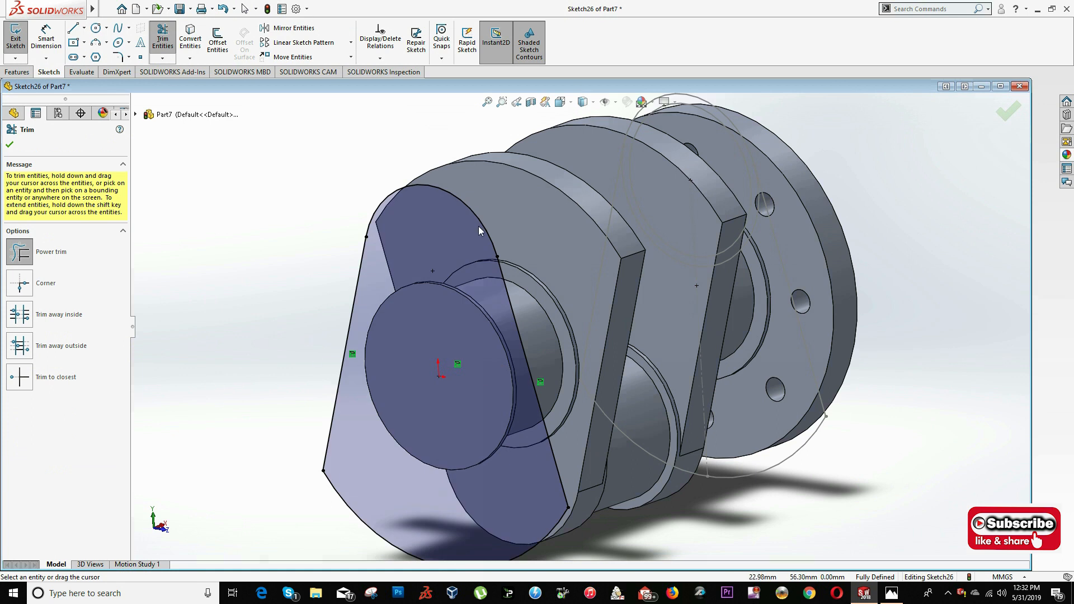
click(9, 146)
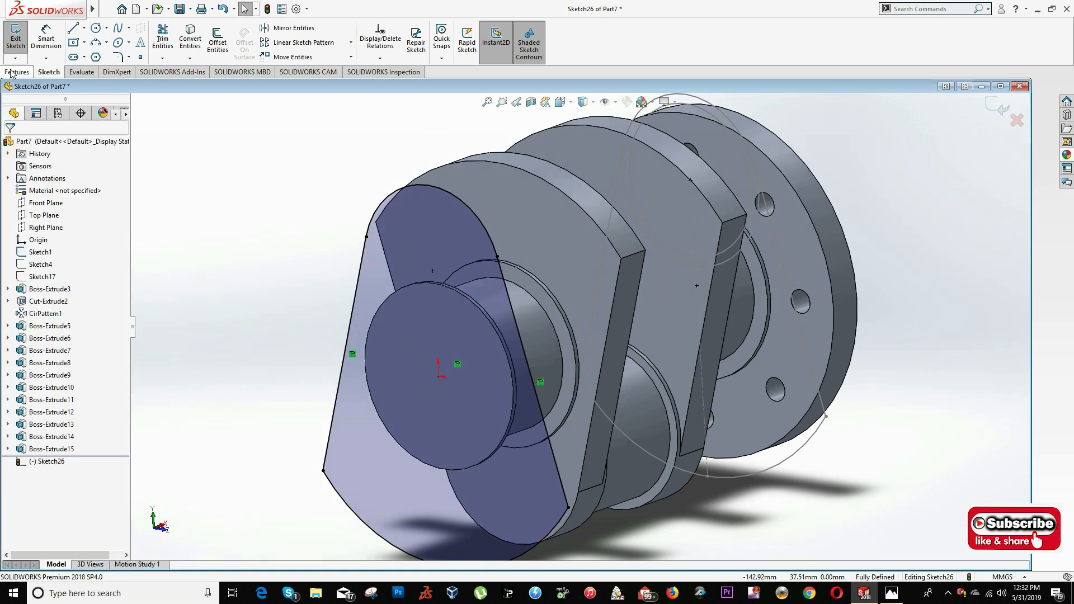
- Check the web thickness on the drawing and extrude the trimmed inverted web profile 15.5 mm
click(17, 72)
click(20, 40)
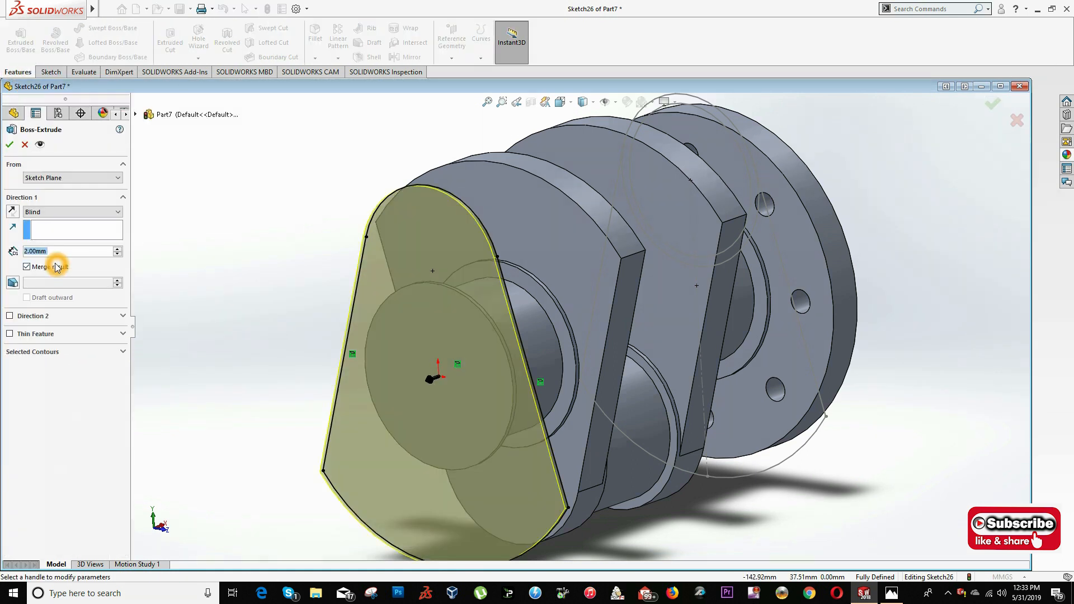
key(alt+Tab)
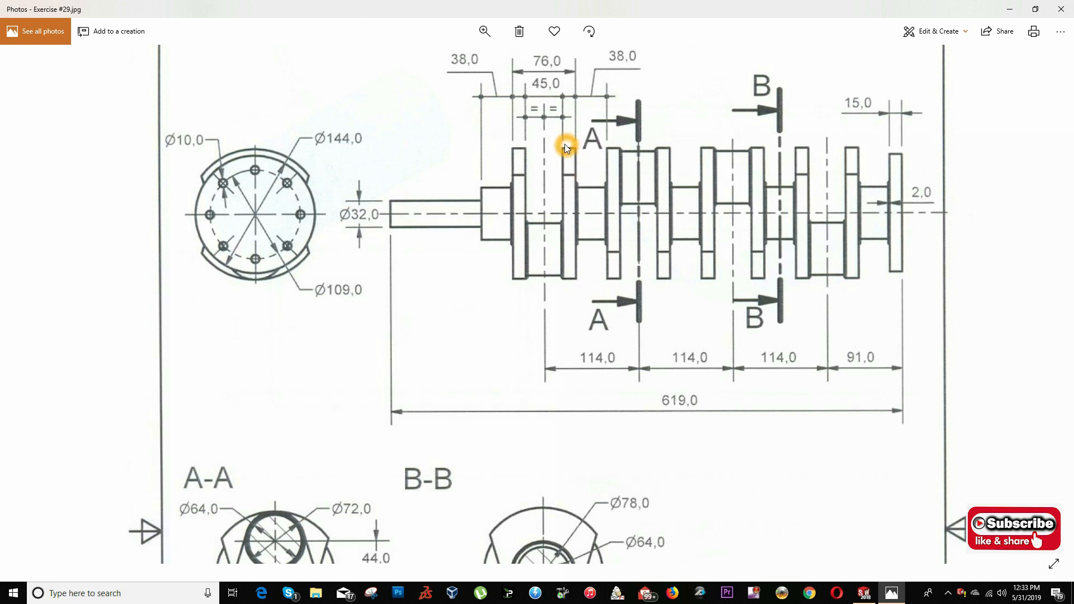
key(alt+Tab)
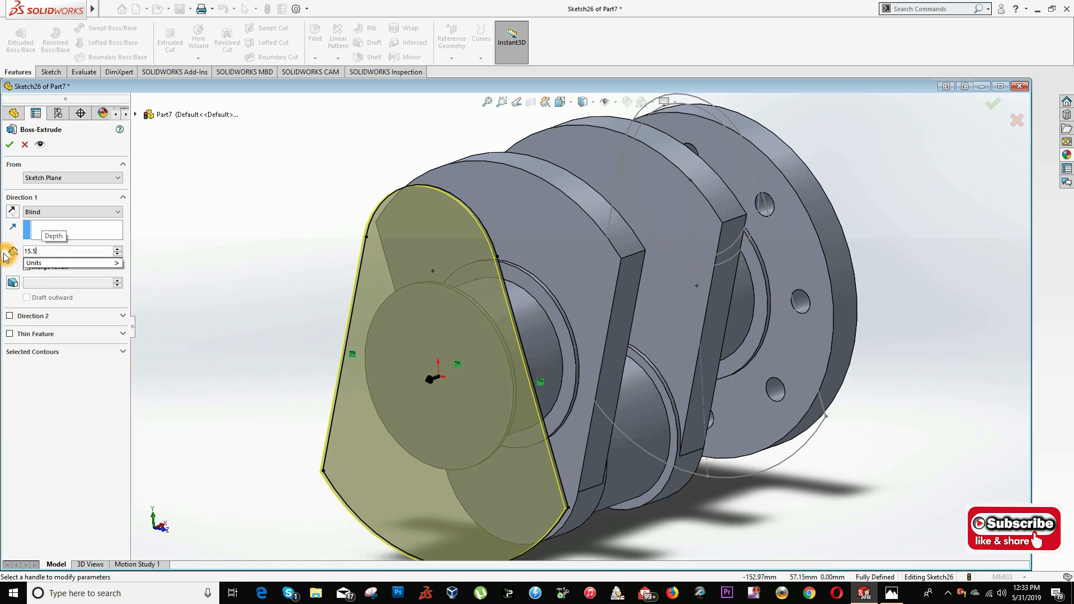
key(Return)
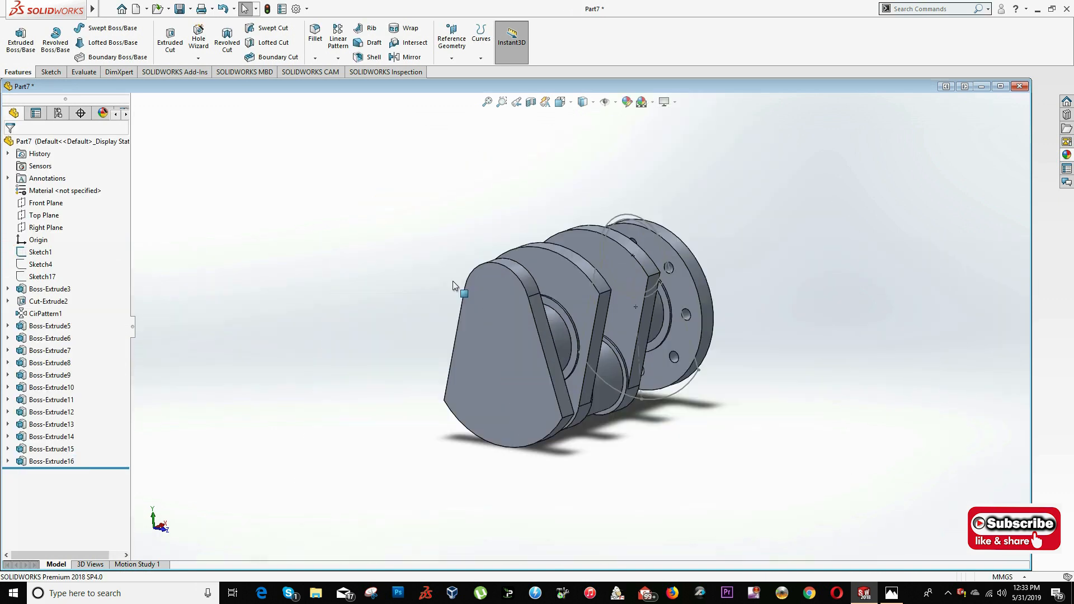
- Convert the 72 mm circle into a sketch on the new web's outer face and extrude it 2 mm as the crankpin collar
key(alt+Tab)
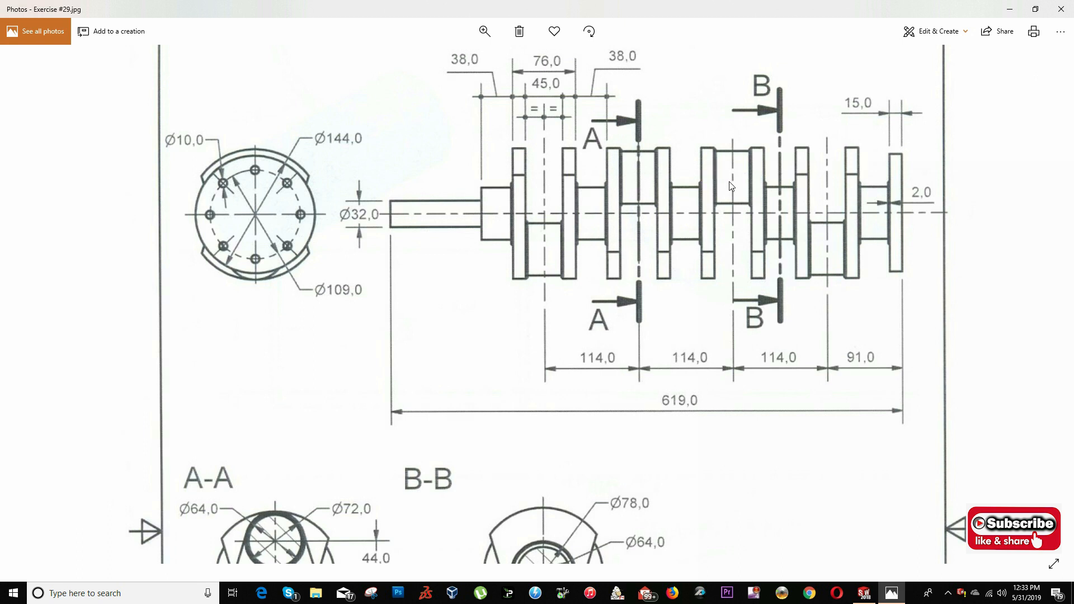
key(alt+Tab)
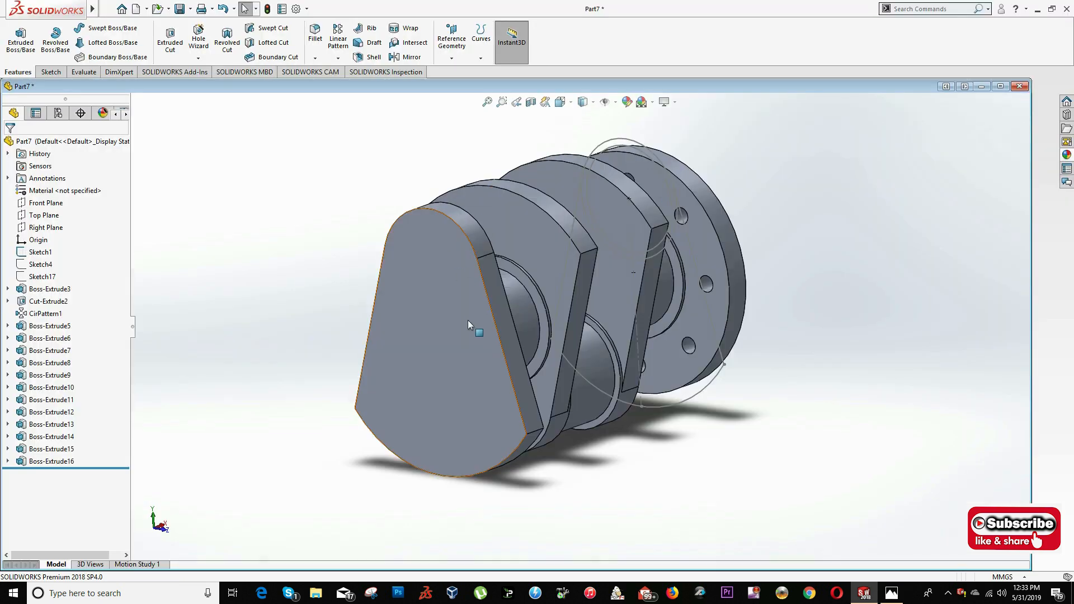
right_click(430, 255)
click(457, 237)
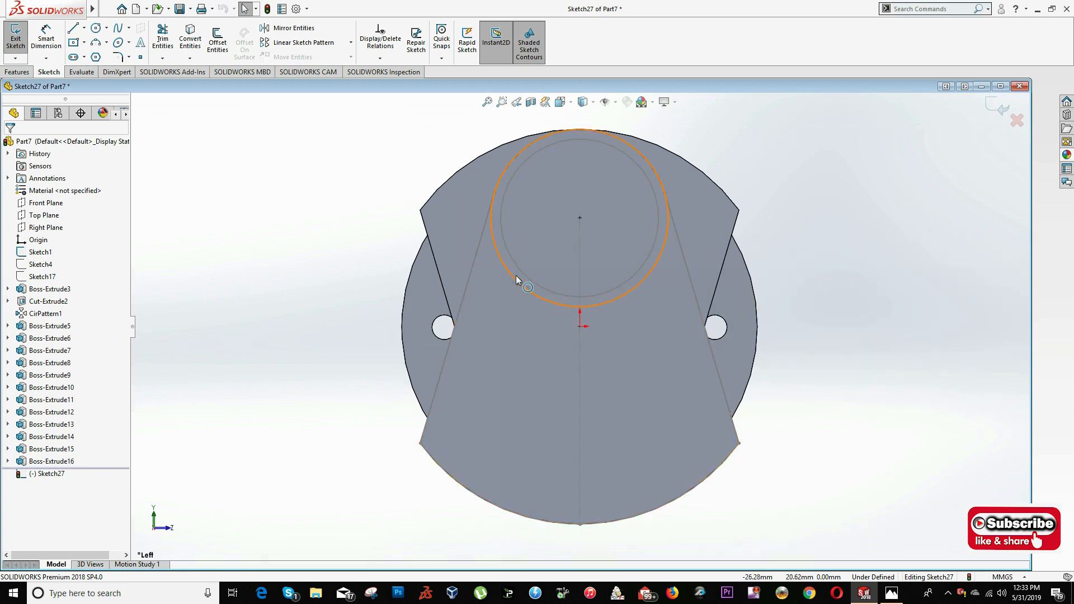
click(181, 38)
click(17, 73)
click(20, 39)
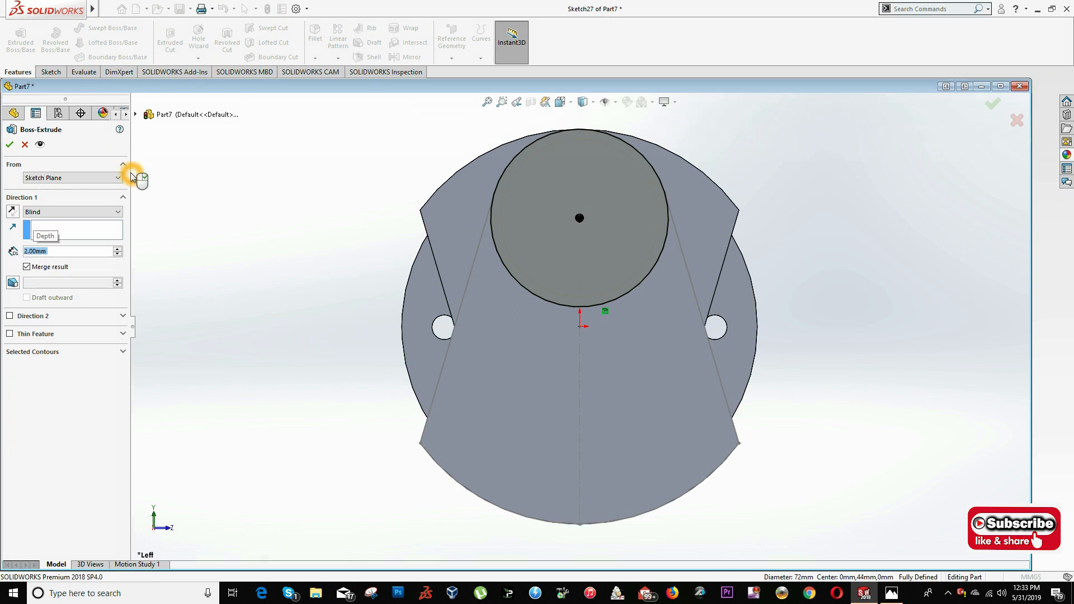
key(Return)
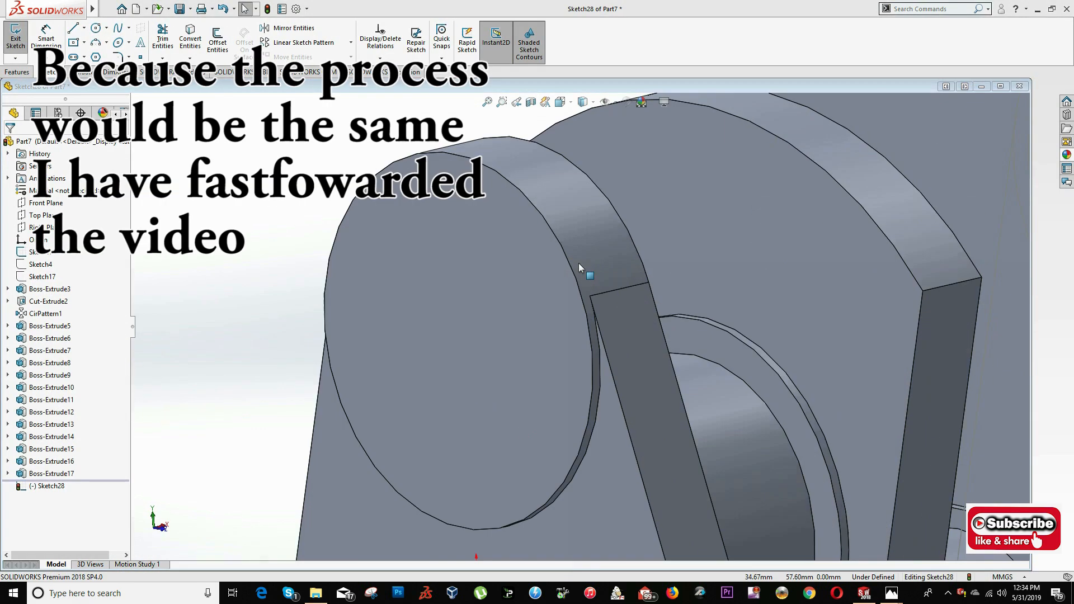
- Check the crankpin on the drawing and review the extrusion settings of the 72 mm collar
scroll(609, 331, up, 3)
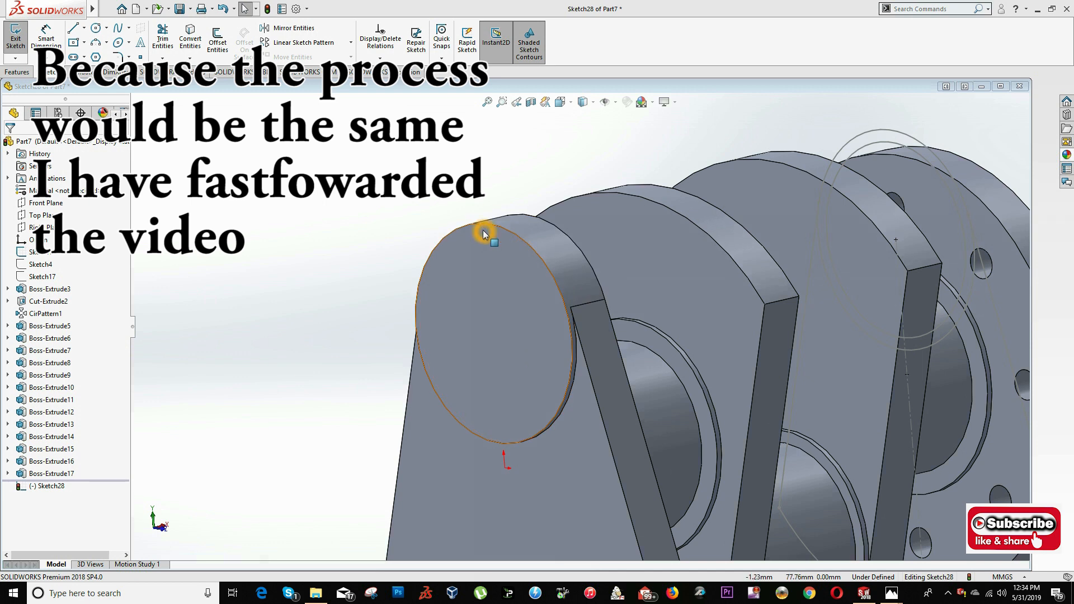
key(alt+Tab)
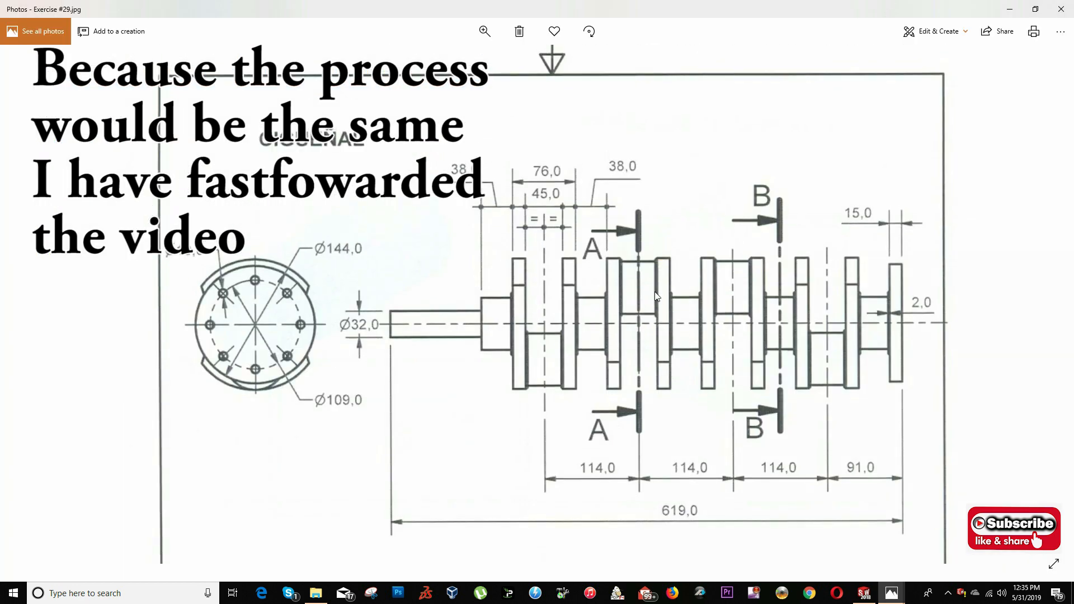
key(alt+Tab)
right_click(35, 369)
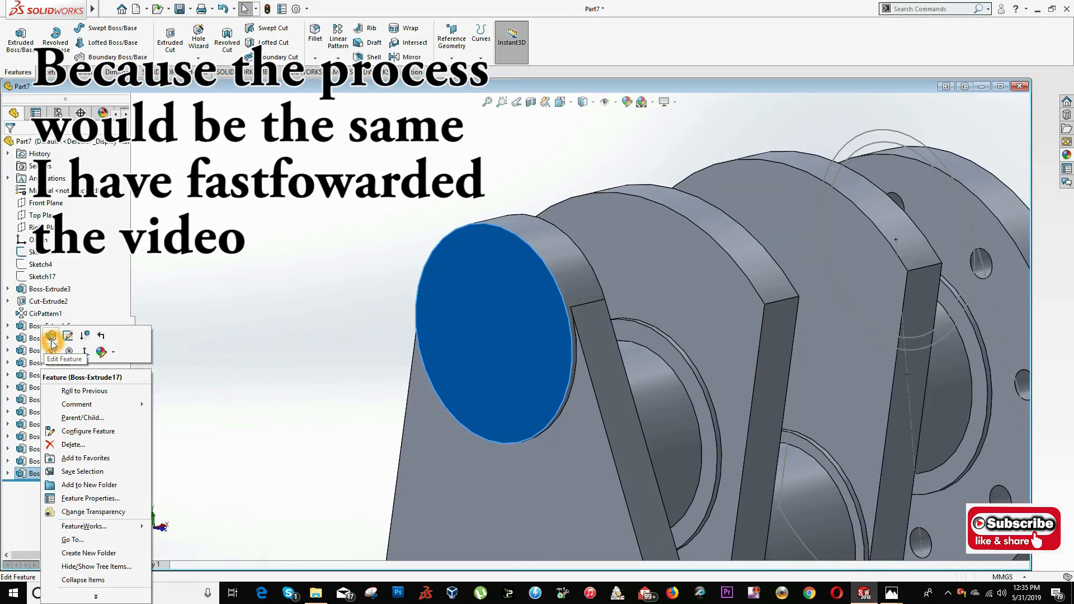
click(46, 341)
click(10, 145)
- Edit an existing boss extrusion of the crankshaft and turn off its Merge result option
scroll(693, 295, up, 4)
scroll(414, 374, down, 6)
mouse_move(665, 331)
middle_down()
mouse_move(414, 373)
mouse_move(559, 285)
mouse_move(727, 430)
mouse_move(575, 371)
mouse_move(578, 397)
mouse_move(421, 323)
mouse_move(609, 228)
mouse_move(600, 245)
middle_up()
scroll(414, 374, up, 5)
scroll(727, 442, down, 6)
right_click(657, 400)
click(665, 309)
scroll(664, 309, up, 3)
click(27, 267)
click(9, 145)
scroll(616, 355, up, 3)
scroll(482, 315, down, 4)
scroll(482, 315, up, 5)
scroll(601, 245, up, 3)
- Convert the 64 mm circle into a sketch on the 72 mm collar's face and extrude it as the crankpin
key(alt+Tab)
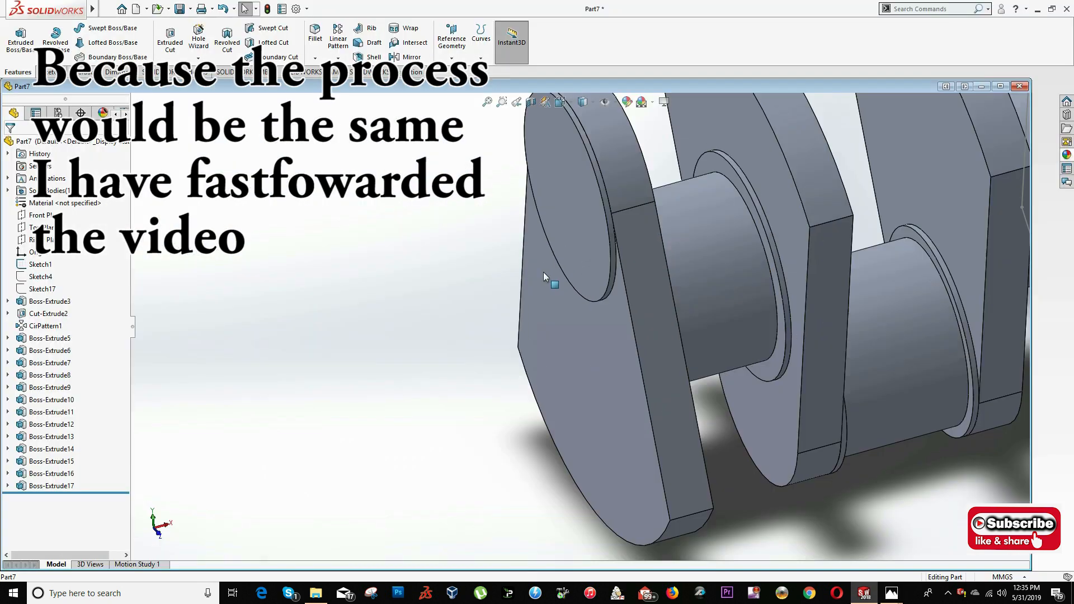
click(543, 272)
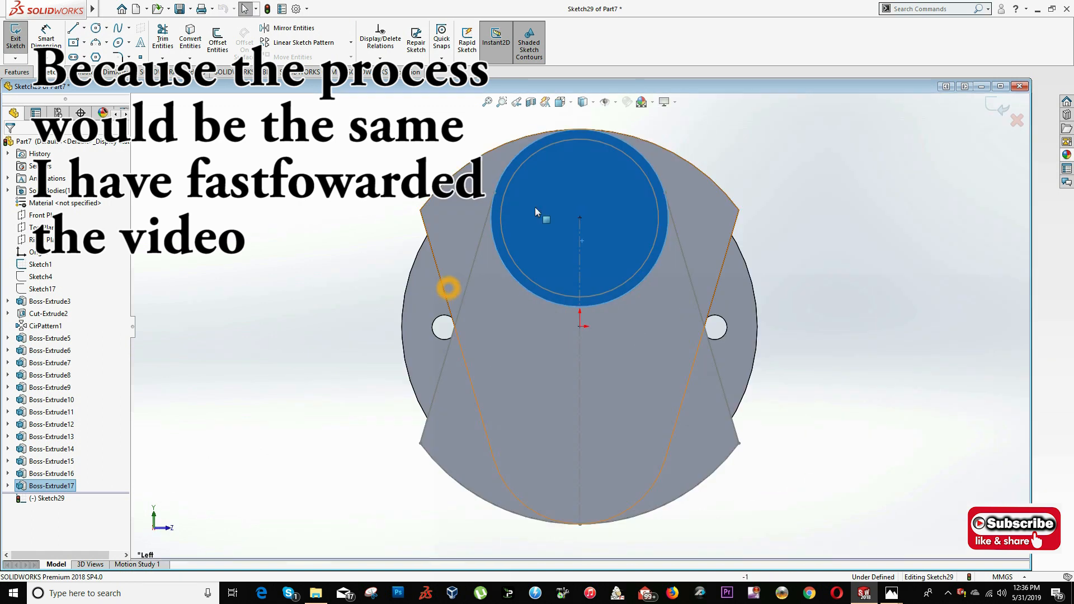
click(193, 35)
click(191, 40)
click(17, 72)
click(21, 40)
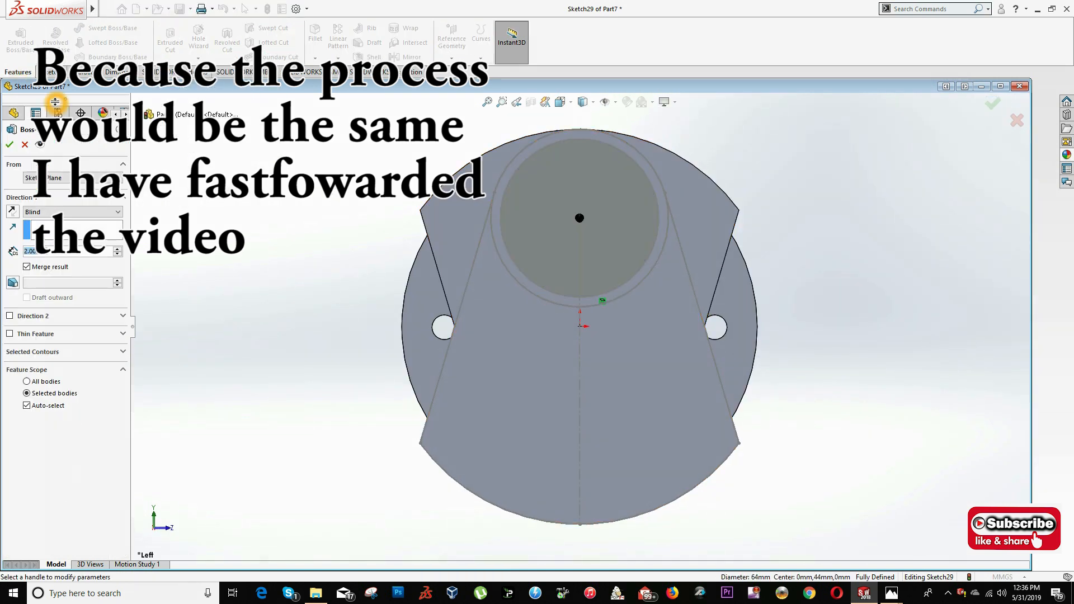
key(Return)
- Check the crankpin length on the drawing and set the crankpin extrusion's depth to 45 mm
key(alt+Tab)
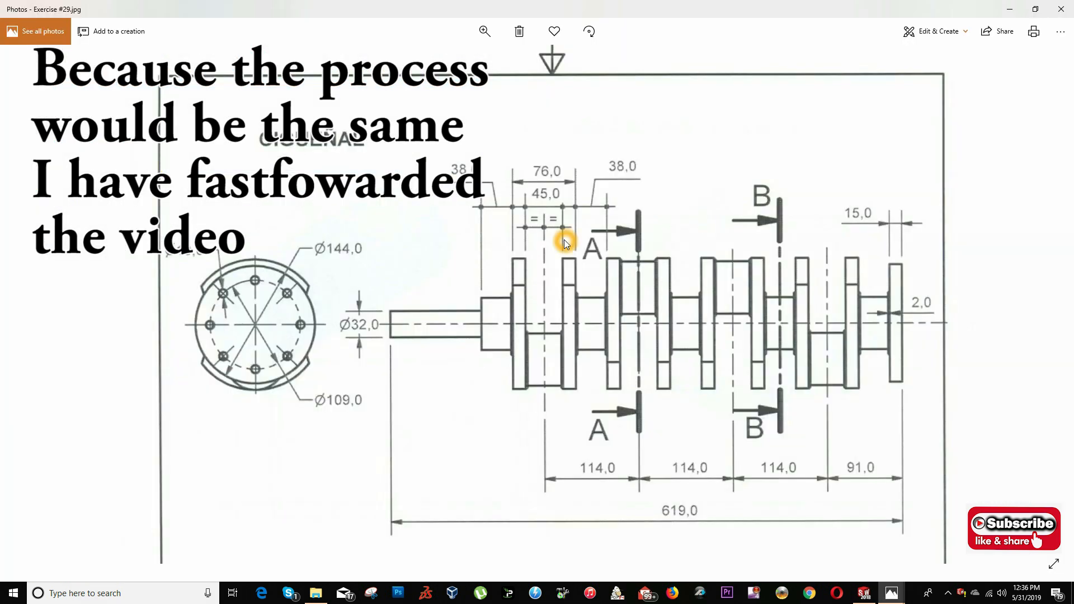
key(alt+Tab)
right_click(29, 497)
click(41, 335)
text(45)
key(Return)
- Sketch on the crankpin's free end face and convert the 72 mm circle into the sketch
right_click(388, 296)
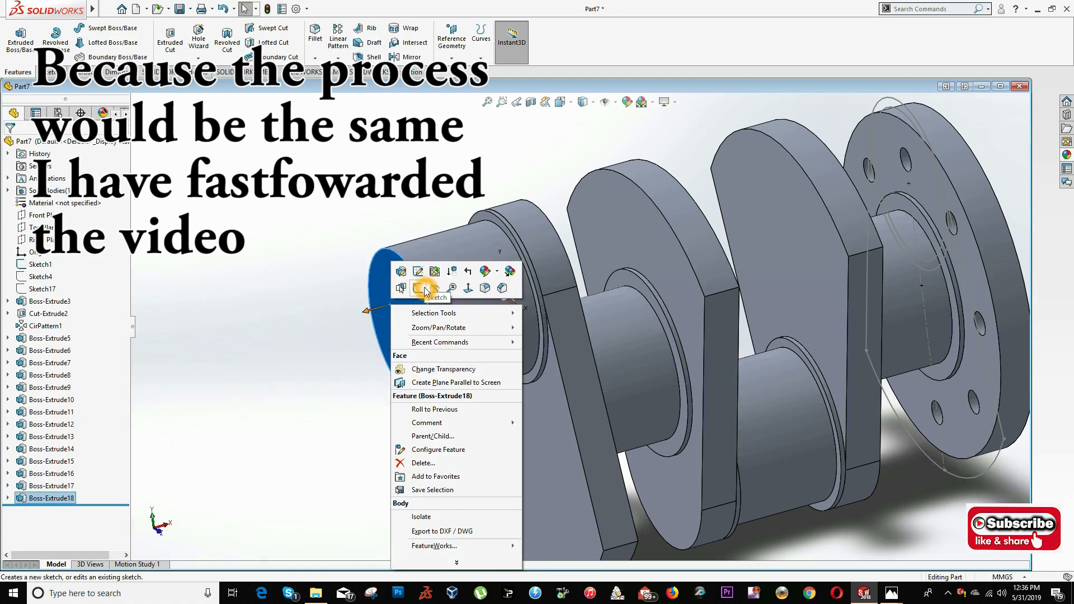
click(398, 288)
scroll(481, 224, up, 4)
click(559, 106)
click(561, 159)
click(492, 209)
click(190, 40)
- Extrude the 72 mm circle as the collar at the crankpin's free end
click(17, 73)
click(20, 40)
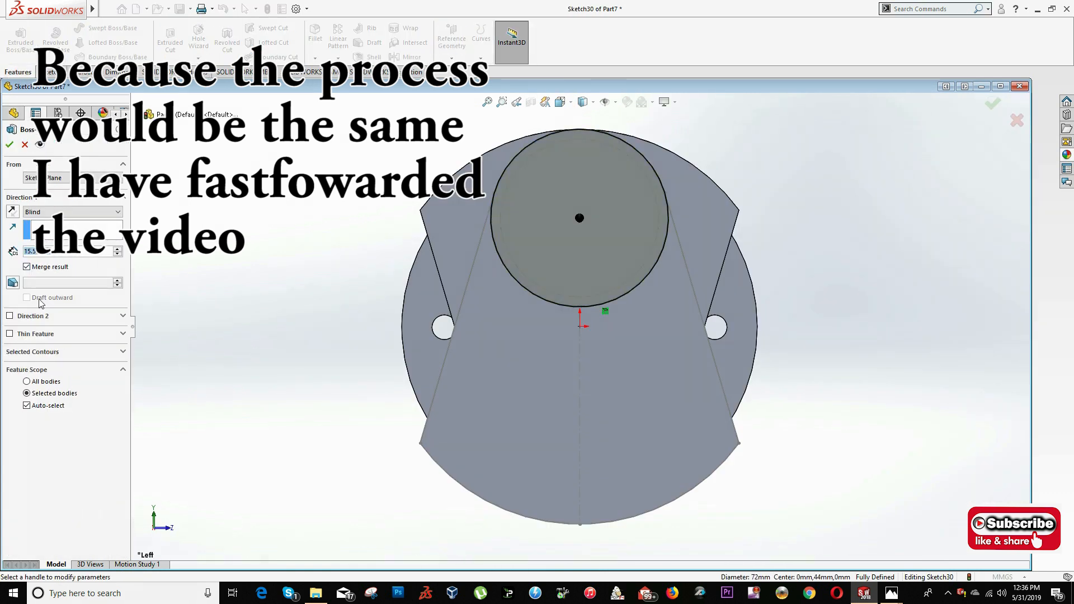
text(45)
key(Return)
middle_drag(610, 336, 540, 394)
scroll(541, 395, up, 2)
- Check the next web's orientation on the drawing and convert the inverted web outline onto the crankpin's outer collar face
key(alt+Tab)
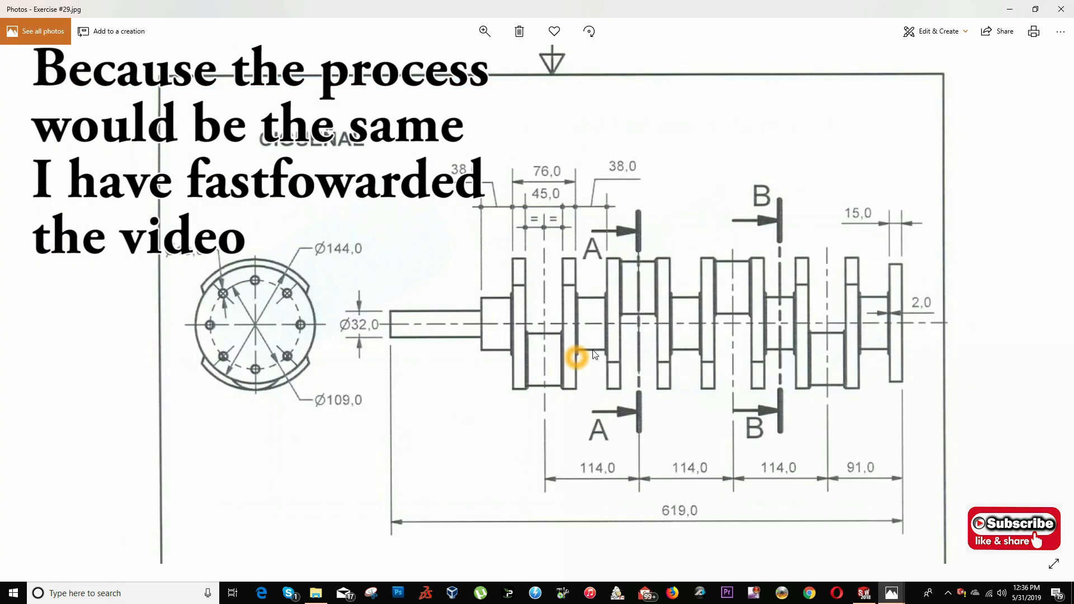
key(alt+Tab)
right_click(501, 329)
click(513, 321)
click(560, 104)
click(560, 159)
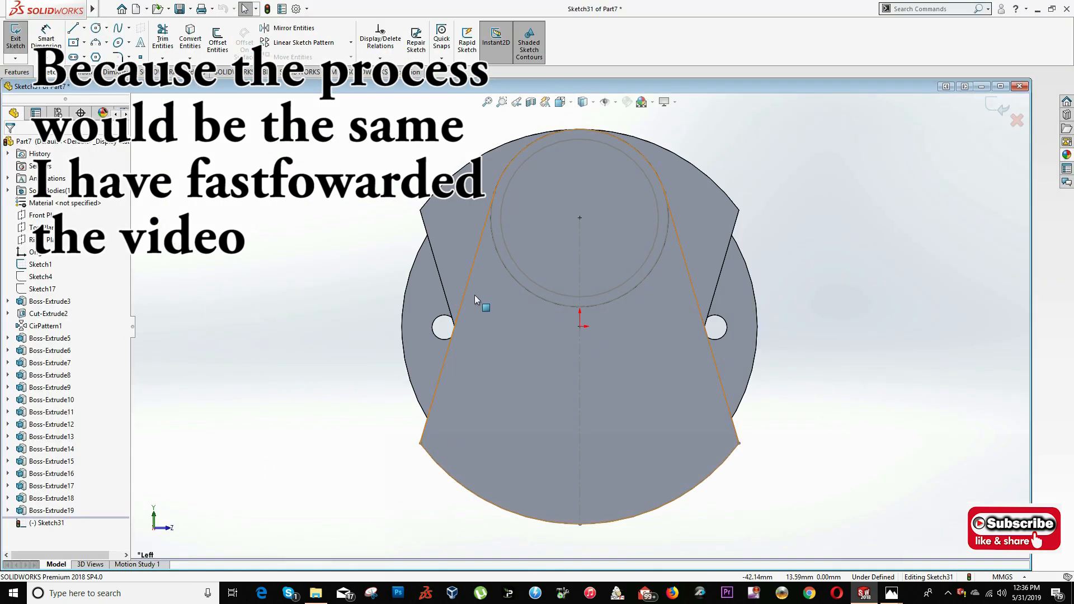
ctrl+click(686, 498)
click(191, 39)
- Trim the surplus inner arc from the web profile on the crankpin's outer collar
click(163, 39)
drag(621, 314, 624, 274)
scroll(643, 317, up, 4)
middle_drag(643, 317, 585, 347)
- Extrude the inverted web profile 15.5 mm from the crankpin's outer collar and check the drawing for the next section
click(16, 73)
click(21, 40)
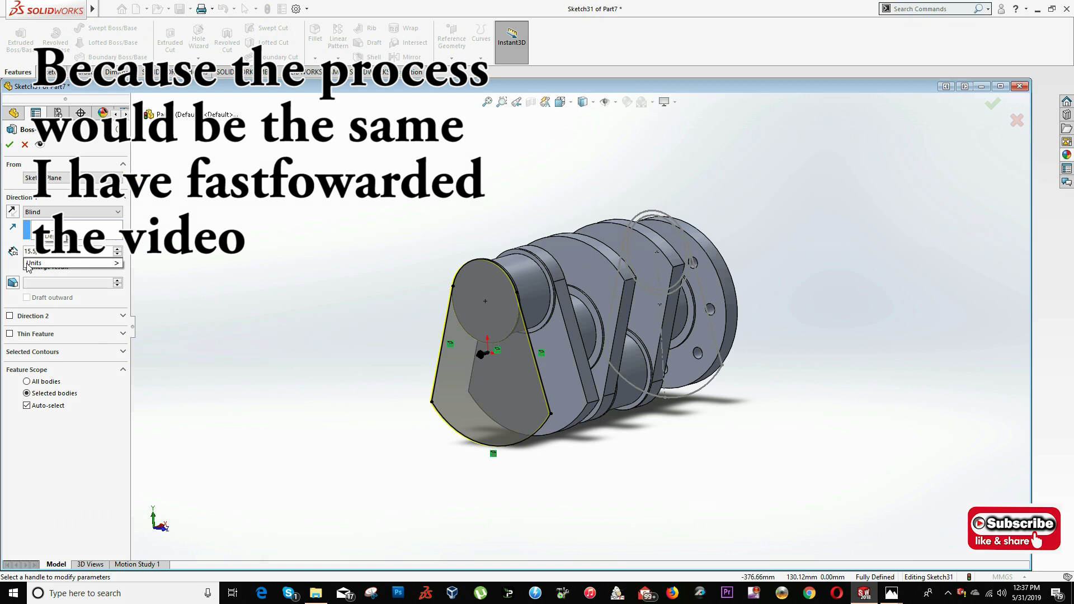
click(11, 144)
key(alt+Tab)
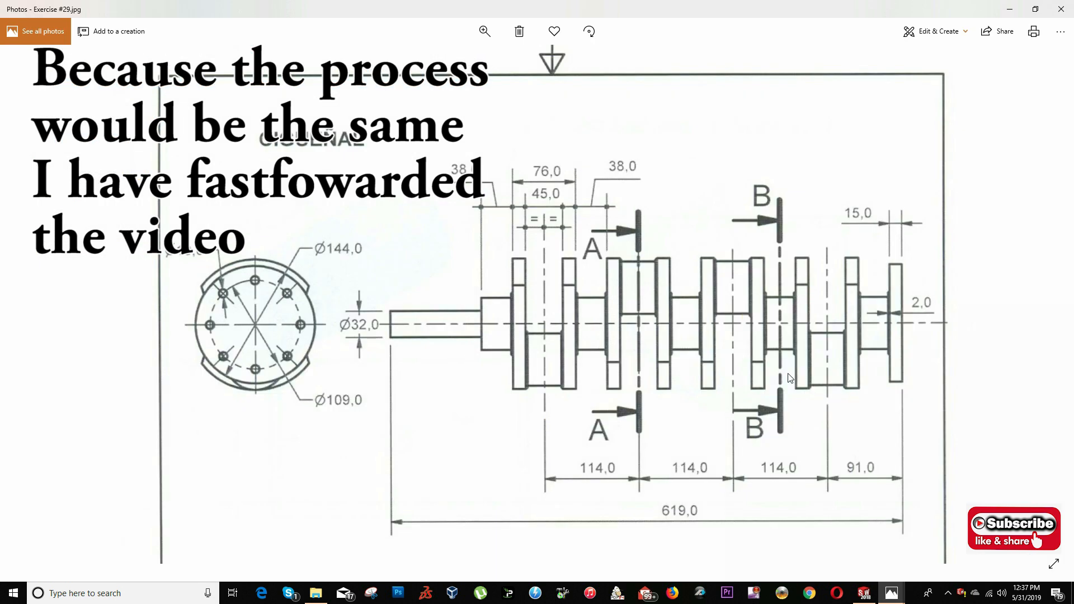
key(alt+Tab)
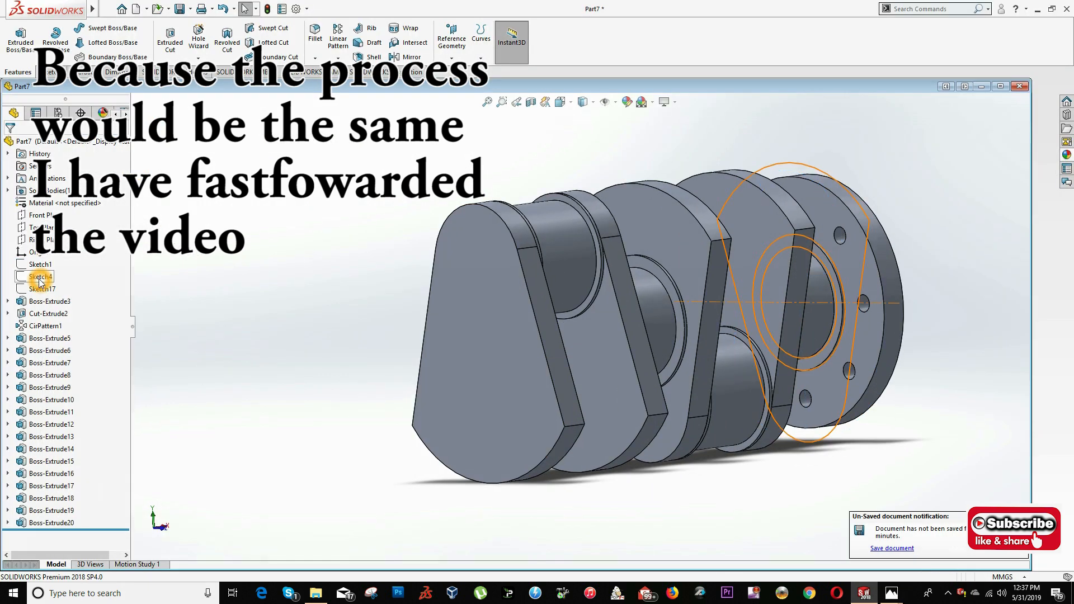
- Sketch on the new web's outer face and convert the centred 78 mm circle into the sketch
click(560, 102)
click(330, 367)
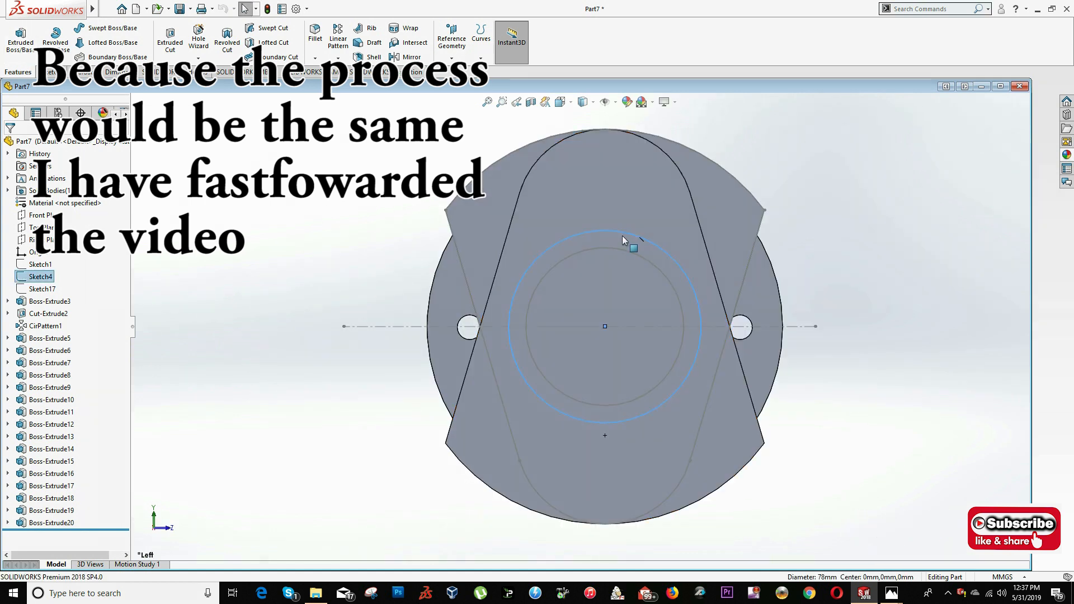
click(555, 198)
click(575, 173)
click(616, 232)
click(187, 39)
- Extrude the 78 mm circle 2 mm as a collar on the web's outer face
click(18, 72)
click(21, 40)
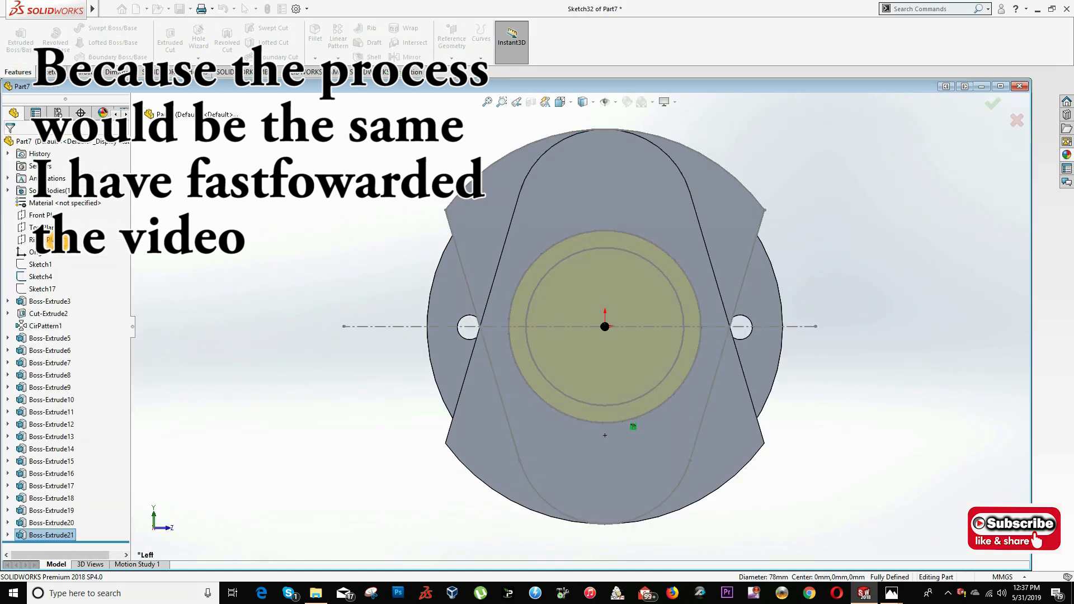
click(9, 144)
- Sketch on the new collar's face and convert the centred 64 mm circle for the main journal
middle_drag(593, 336, 461, 365)
click(461, 365)
click(482, 340)
click(560, 102)
click(533, 368)
click(671, 284)
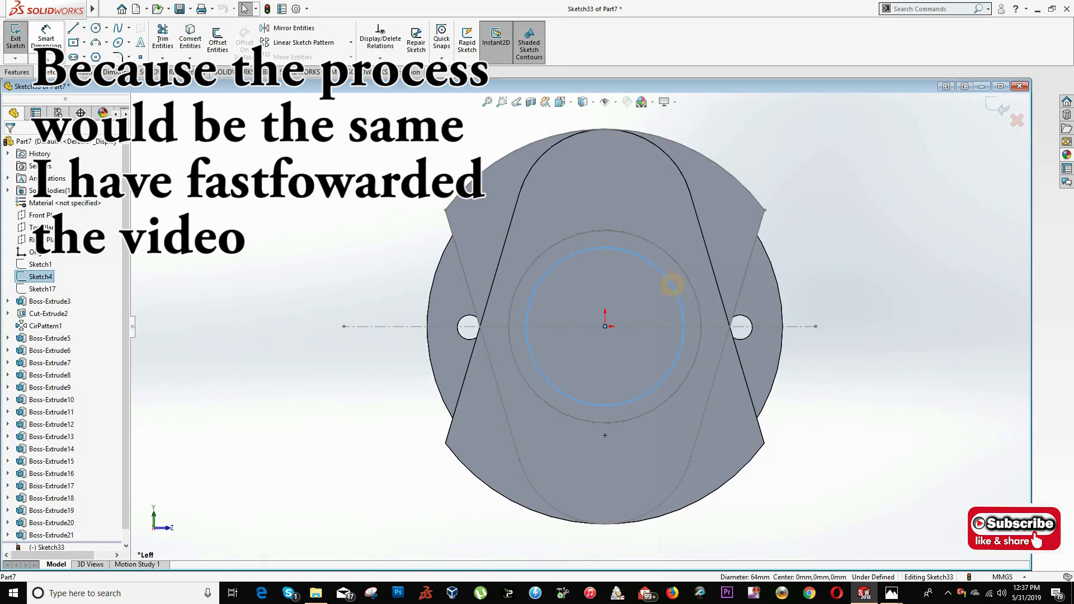
click(52, 74)
click(188, 39)
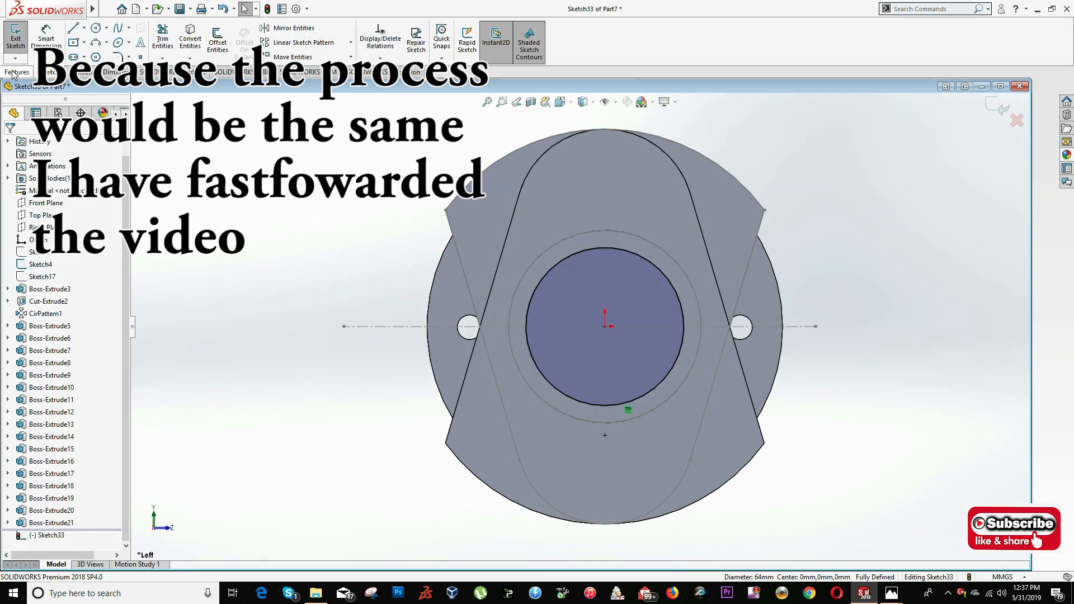
- Check the journal length on the drawing and extrude the 64 mm circle 45 mm
click(18, 72)
click(21, 40)
key(alt+Tab)
key(alt+Tab)
drag(42, 251, 10, 261)
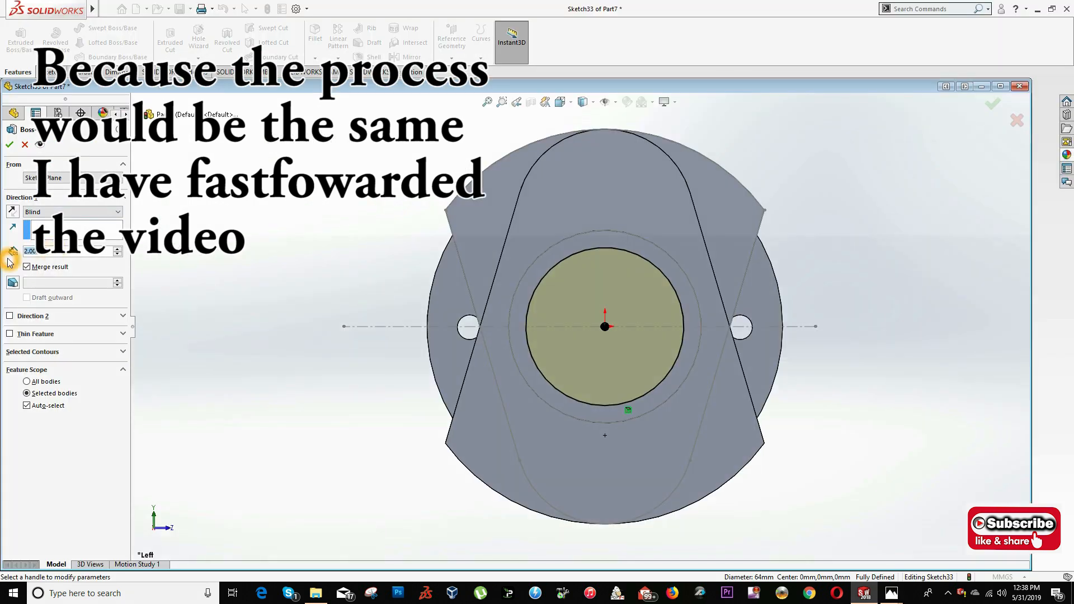
text(45)
key(Return)
- Sketch on the main journal's free end face and convert the 78 mm circle into the sketch
middle_drag(548, 341, 414, 374)
right_click(395, 386)
click(422, 321)
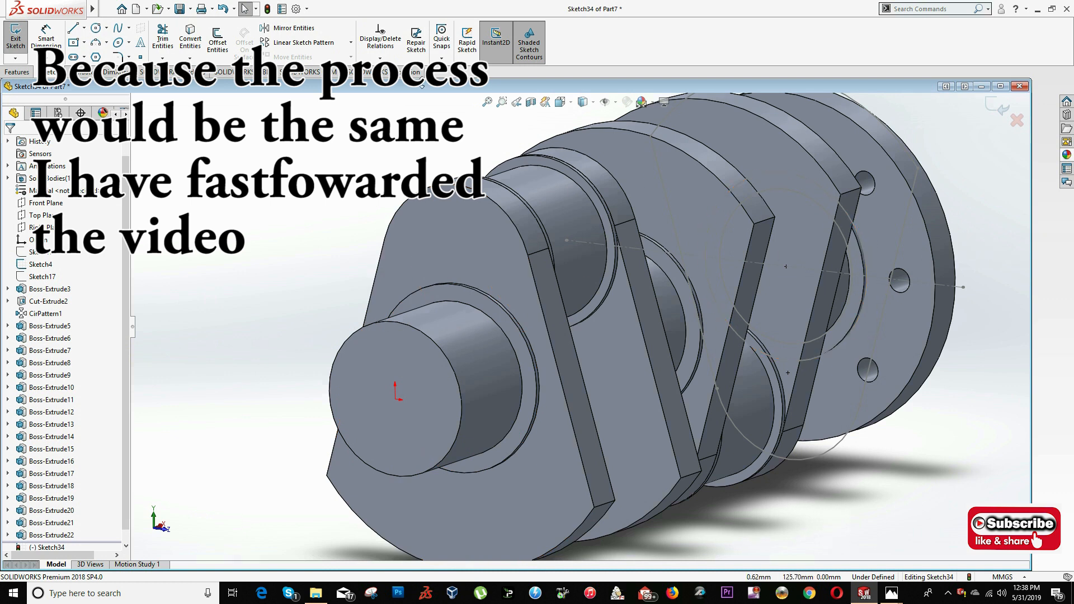
click(560, 102)
click(496, 377)
click(690, 282)
click(190, 39)
- Extrude the 78 mm circle 2 mm as the collar at the main journal's free end
click(17, 72)
click(20, 41)
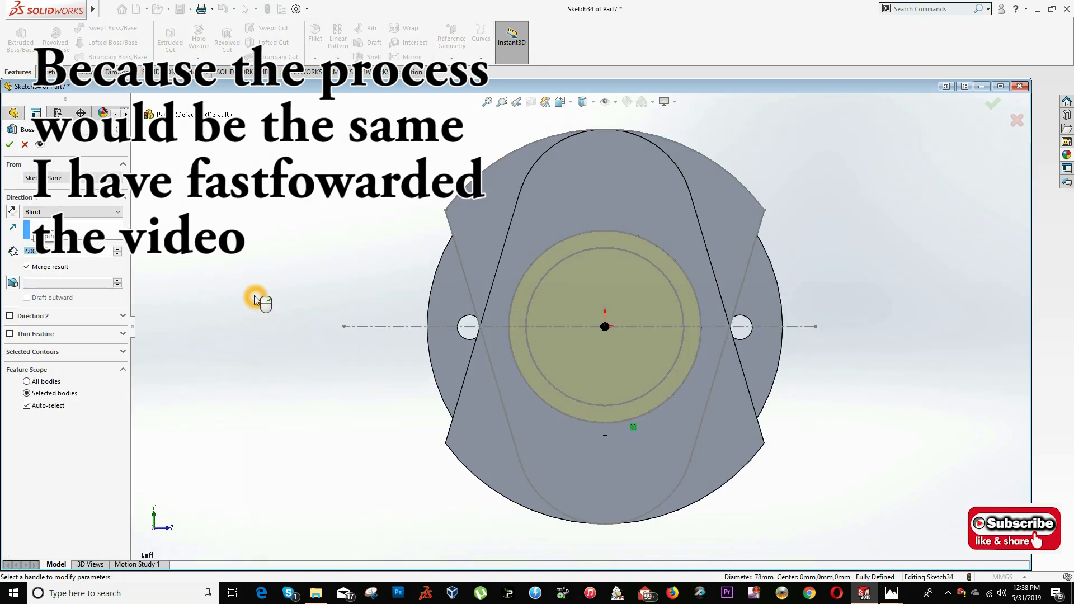
right_click(255, 301)
middle_drag(392, 386, 298, 446)
scroll(448, 358, up, 2)
mouse_move(559, 358)
middle_down()
mouse_move(493, 363)
mouse_move(539, 368)
middle_up()
- Check the next web's orientation on the drawing and open a sketch on the main journal's outer collar face
key(alt+Tab)
key(alt+Tab)
key(alt+Tab)
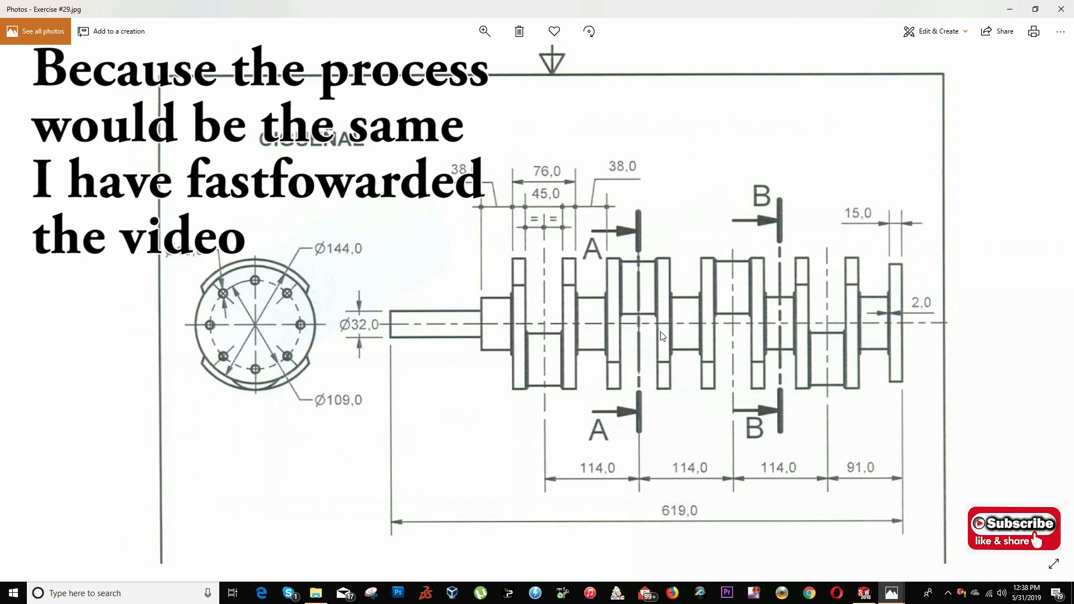
key(alt+Tab)
key(alt+Tab)
key(alt+Tab)
scroll(704, 447, down, 2)
click(412, 344)
key(Escape)
click(393, 343)
click(413, 314)
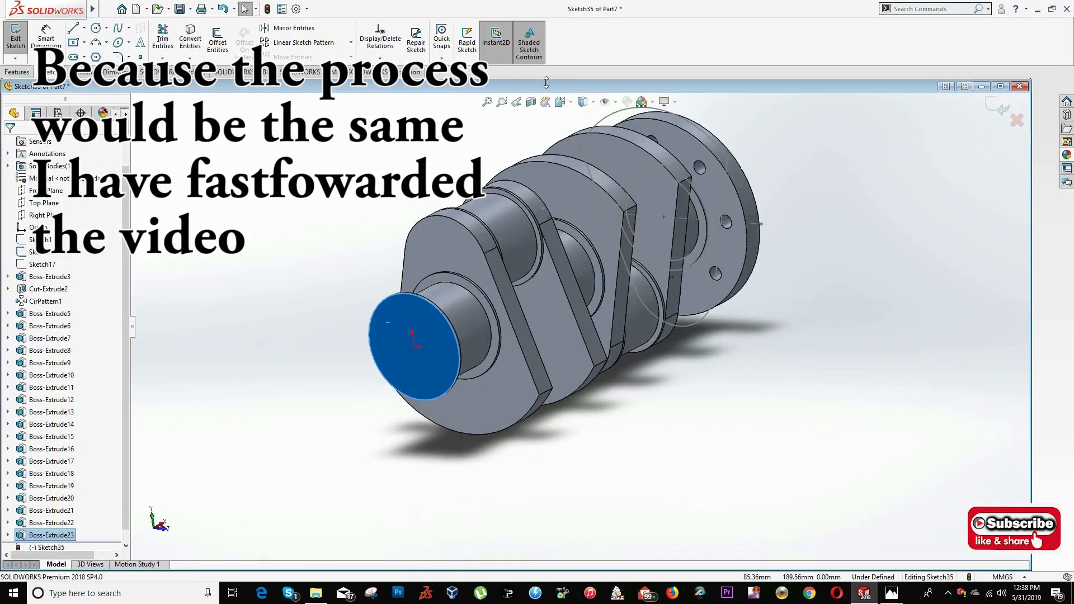
- Convert the outline of the preceding web's face into the sketch on the journal collar
click(451, 460)
click(560, 172)
click(568, 165)
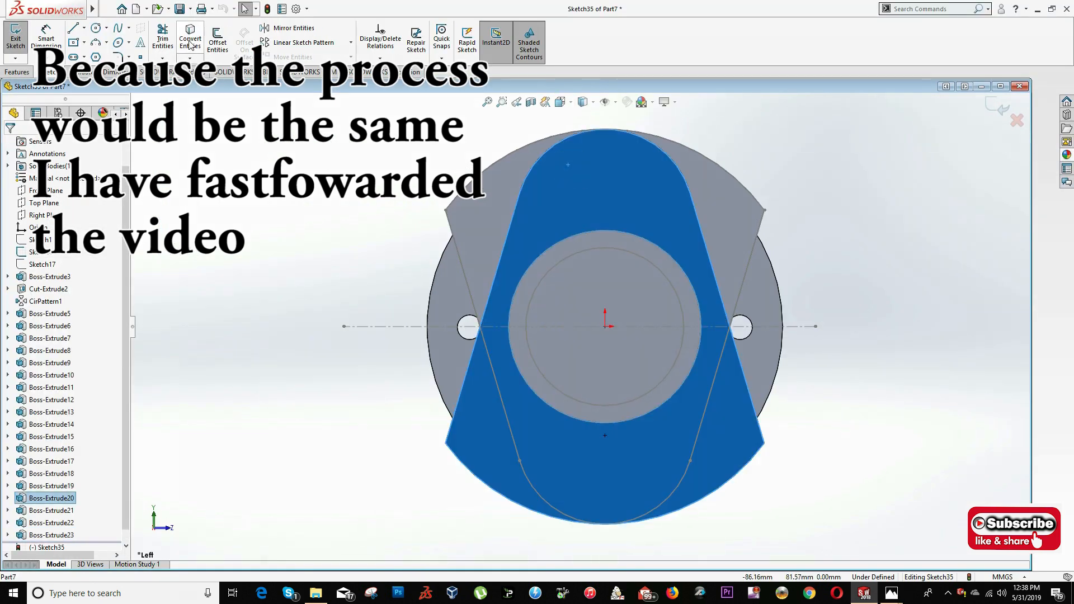
click(191, 46)
- Extrude the converted web outline 15.5 mm outward and check the drawing for the next crankpin
click(17, 73)
click(16, 38)
middle_drag(643, 209, 582, 235)
drag(68, 254, 6, 262)
text(15.5)
key(Return)
key(alt+Tab)
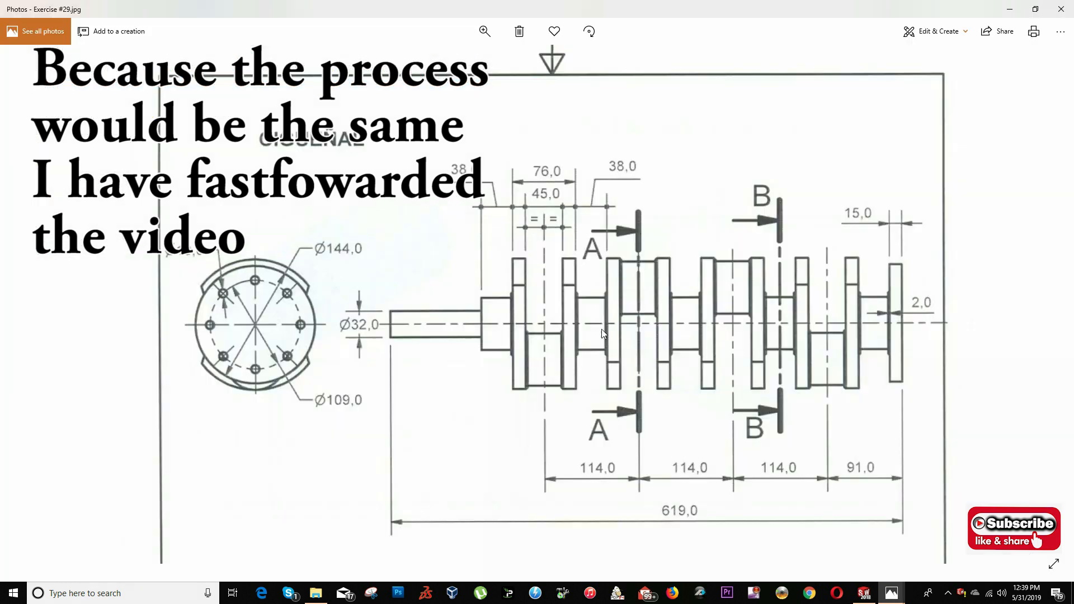
- Open a sketch on the newest web's outer face
key(alt+Tab)
scroll(445, 339, down, 3)
right_click(417, 298)
click(449, 284)
key(ctrl+space)
click(359, 357)
- Hide Sketch4, show Sketch1 and convert its offset 72 mm circle into the web face sketch
right_click(45, 239)
click(52, 223)
right_click(40, 227)
click(47, 210)
click(191, 43)
- Extrude the offset 72 mm circle 2 mm as the crankpin's collar on the web
click(16, 72)
click(18, 40)
click(10, 145)
scroll(559, 330, up, 3)
middle_drag(539, 338, 460, 358)
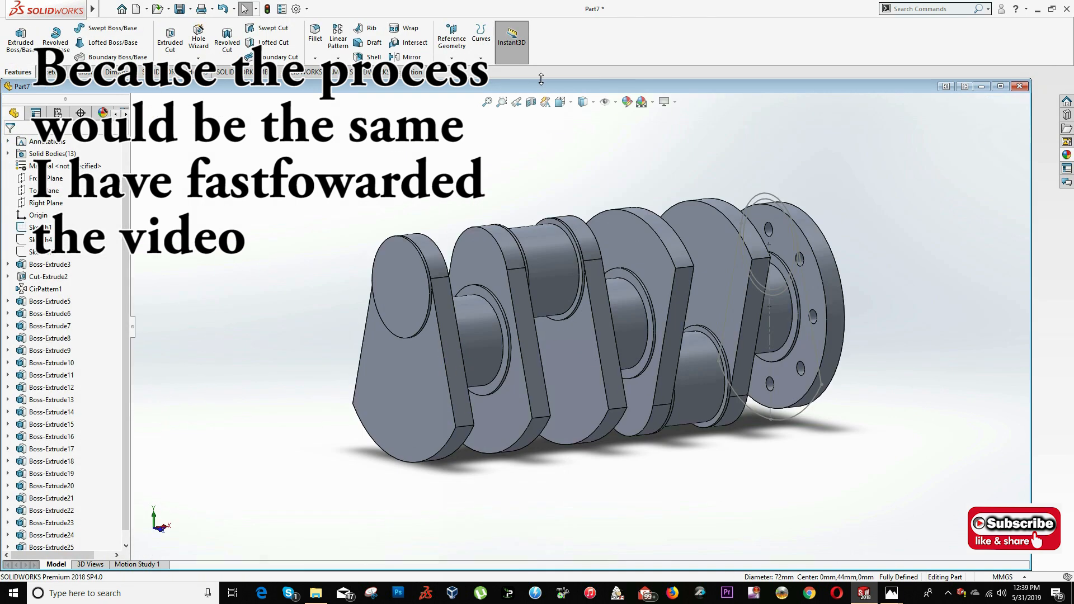
- Sketch on the crankpin collar's face and convert the offset 64 mm circle into the sketch
click(564, 106)
click(424, 374)
click(584, 212)
click(604, 179)
click(512, 259)
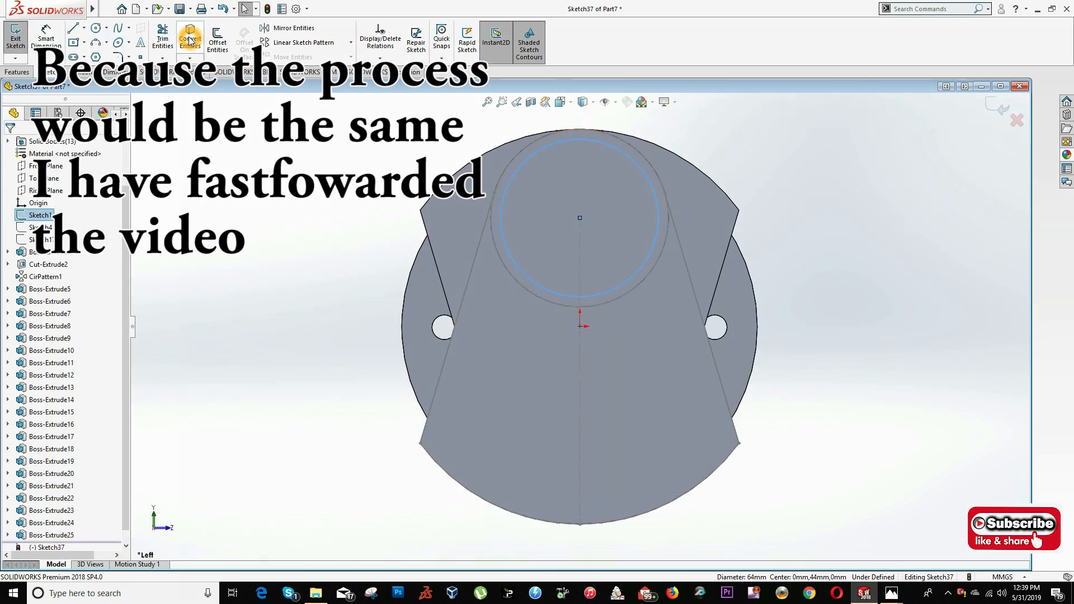
click(191, 42)
- Check the crankpin length on the drawing and extrude the offset 64 mm circle 36 mm
click(17, 72)
click(19, 40)
click(891, 593)
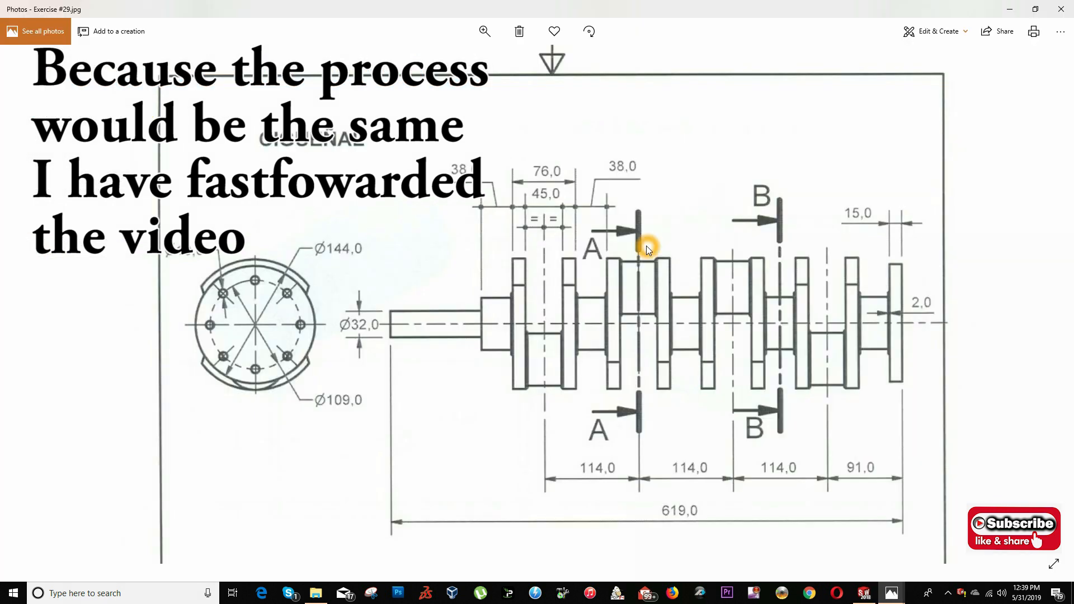
key(alt+Tab)
- Recheck the drawing and set the extrusion depth of the main journal nearest the new crankpin to 38 mm
key(alt+Tab)
key(alt+Tab)
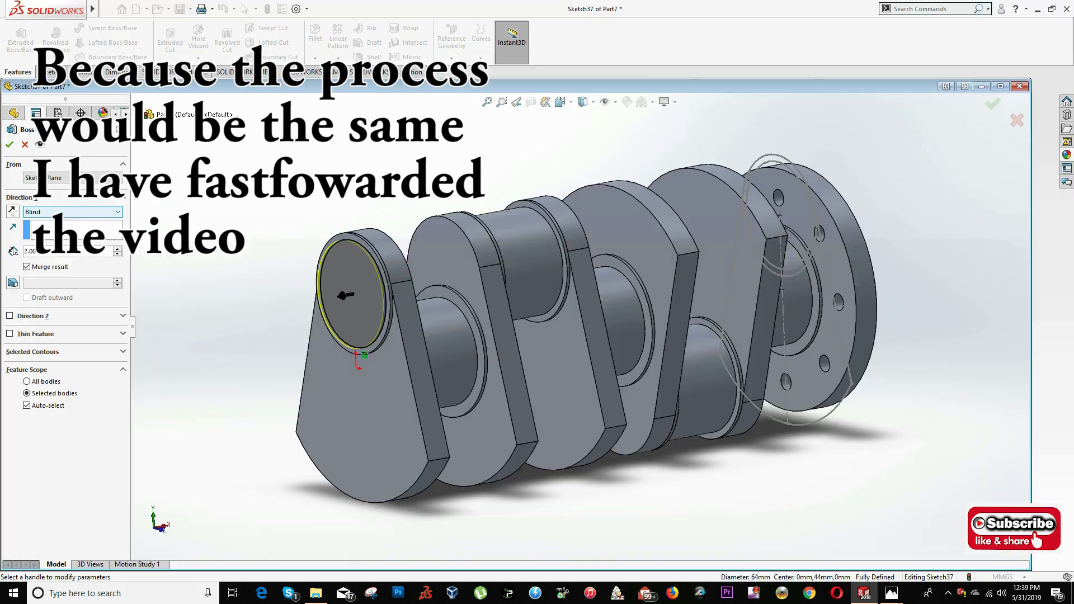
text(36)
key(Return)
key(alt+Tab)
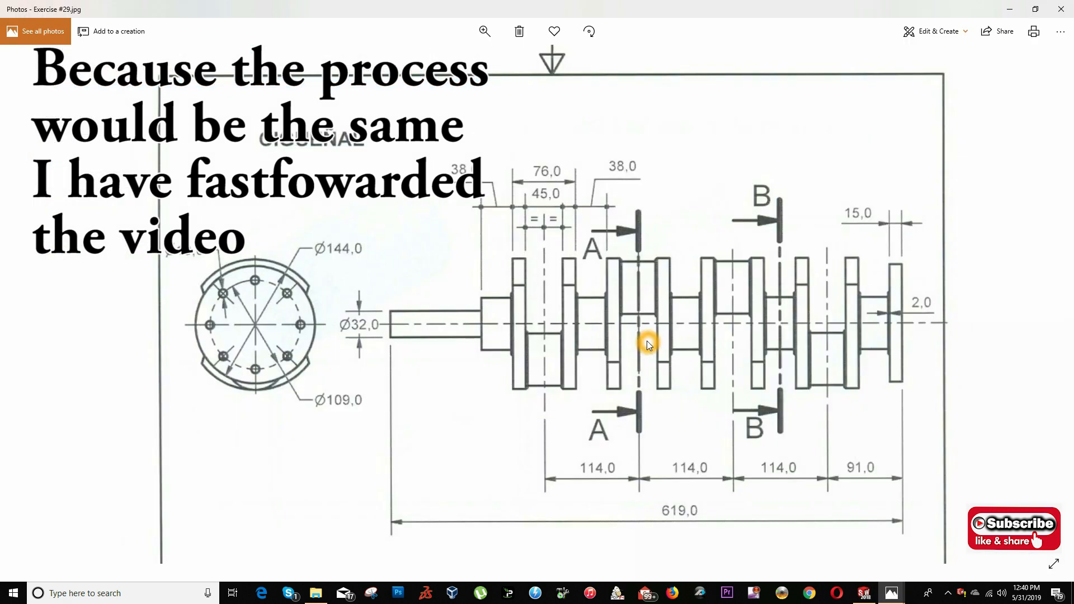
key(alt+Tab)
mouse_move(492, 309)
middle_down()
mouse_move(461, 302)
mouse_move(475, 307)
middle_up()
right_click(475, 306)
click(482, 266)
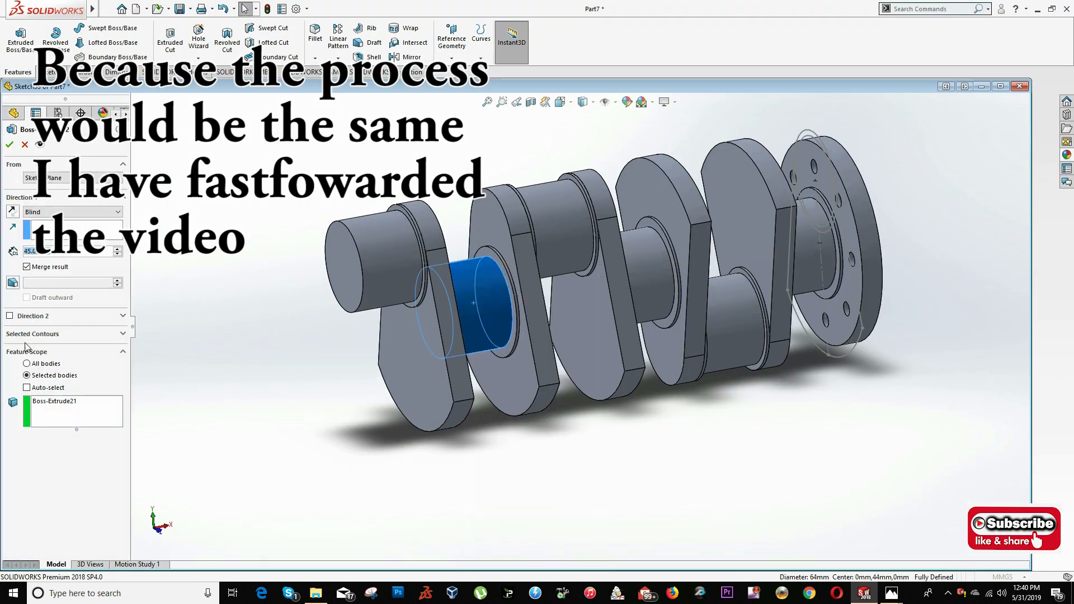
double_click(102, 253)
text(38)
key(Return)
- Examine the extrusion settings of the earlier main journal and both earlier crankpins and compare them with the drawing
right_click(646, 270)
click(654, 230)
click(10, 145)
right_click(735, 327)
click(746, 293)
click(10, 145)
right_click(560, 249)
click(570, 214)
key(alt+Tab)
key(alt+Tab)
scroll(604, 314, up, 2)
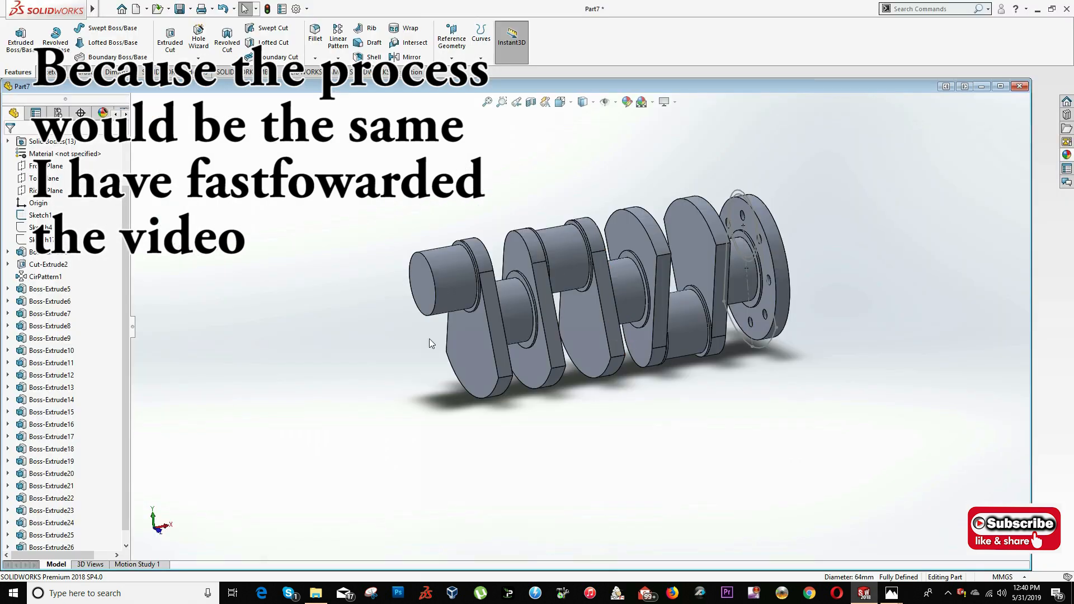
- Sketch on the new crankpin's free end face and convert the 72 mm circle into the sketch
middle_drag(504, 379, 529, 376)
scroll(475, 263, down, 3)
right_click(467, 284)
click(478, 269)
scroll(517, 224, down, 3)
click(191, 37)
- Extrude the 72 mm circle 2 mm as the collar at the new crankpin's free end
click(17, 72)
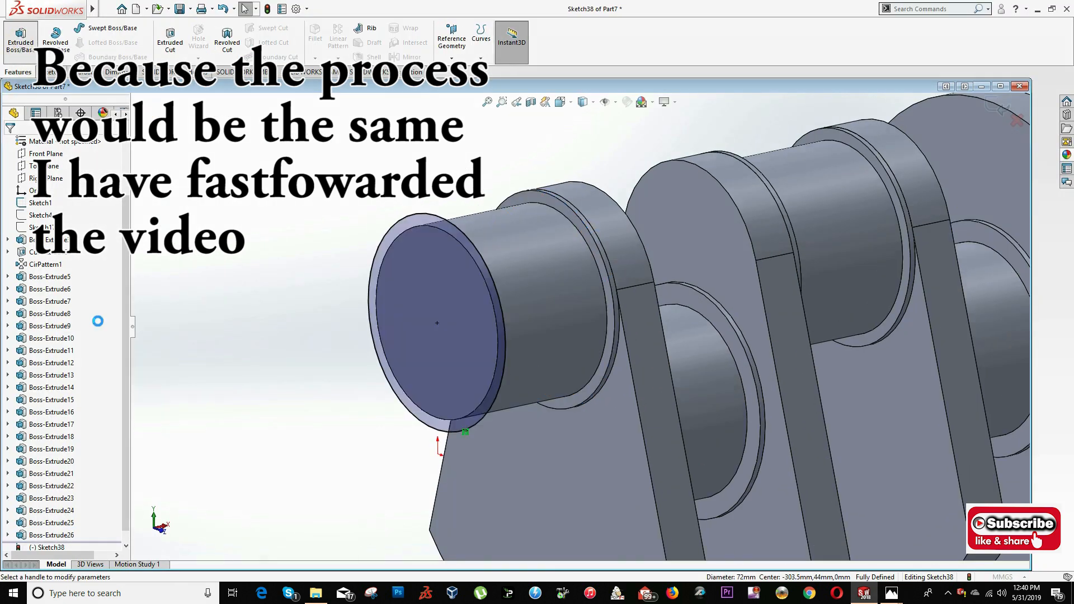
click(20, 41)
text(2)
click(24, 266)
click(9, 145)
scroll(643, 291, up, 2)
scroll(527, 347, down, 2)
- Sketch on the crankpin's outer collar face and convert the preceding web's outline into it
right_click(527, 347)
click(537, 331)
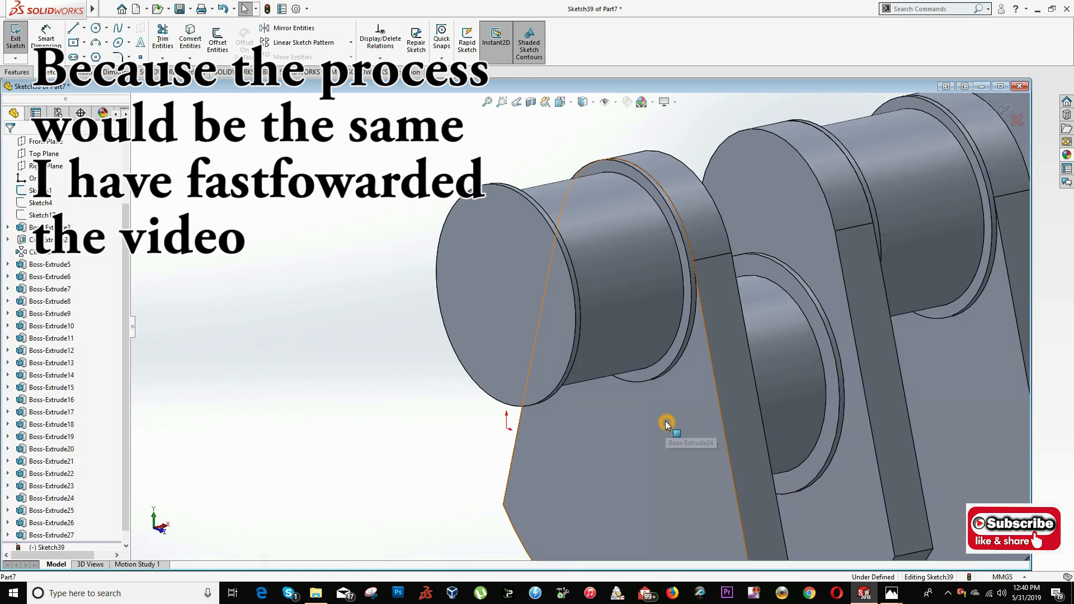
click(666, 420)
click(191, 37)
- Extrude the web outline 15.5 mm from the crankpin's outer collar
click(17, 72)
click(20, 41)
text(15.5)
key(Return)
click(9, 145)
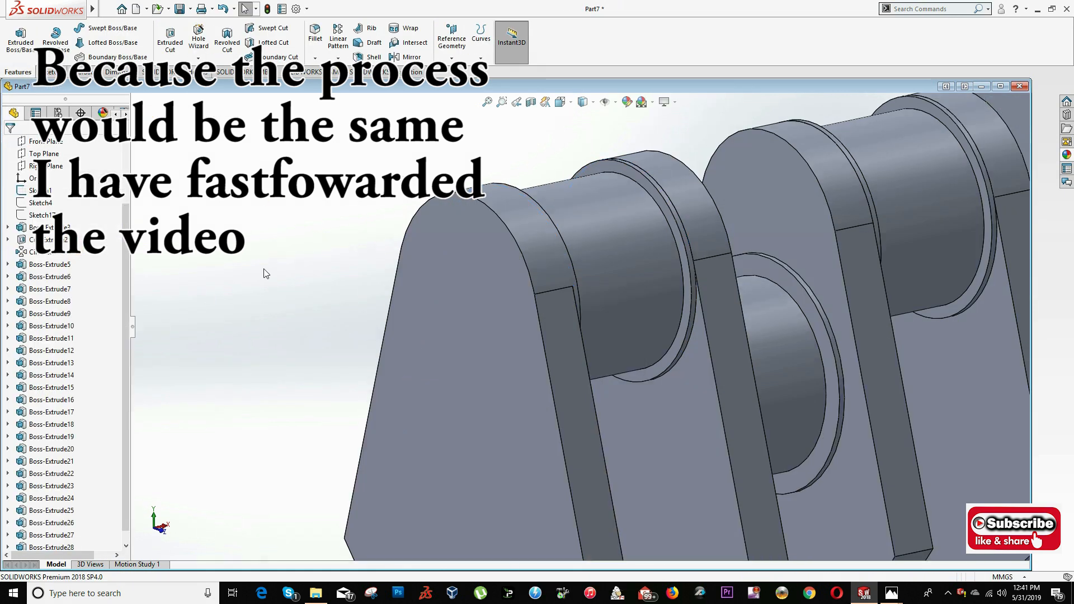
- Edit the newest web's extrusion and toggle its Merge result option
scroll(291, 352, up, 2)
scroll(437, 327, down, 2)
right_click(425, 327)
click(435, 298)
click(27, 267)
click(9, 145)
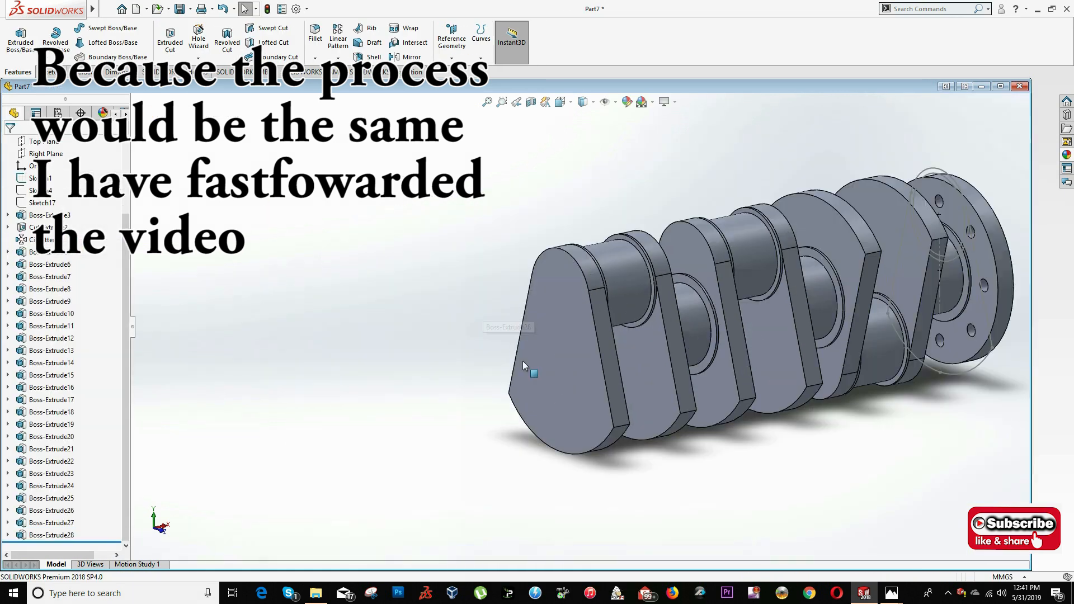
- Check the next section on the drawing and open a sketch on the outermost web's outer face
key(alt+Tab)
key(alt+Tab)
right_click(552, 330)
click(563, 314)
click(560, 102)
click(600, 147)
scroll(45, 235, up, 2)
- Sketch on the outermost web's outer face, convert the 78 mm collar circle and extrude it 2 mm
right_click(38, 227)
click(46, 210)
click(559, 233)
click(17, 72)
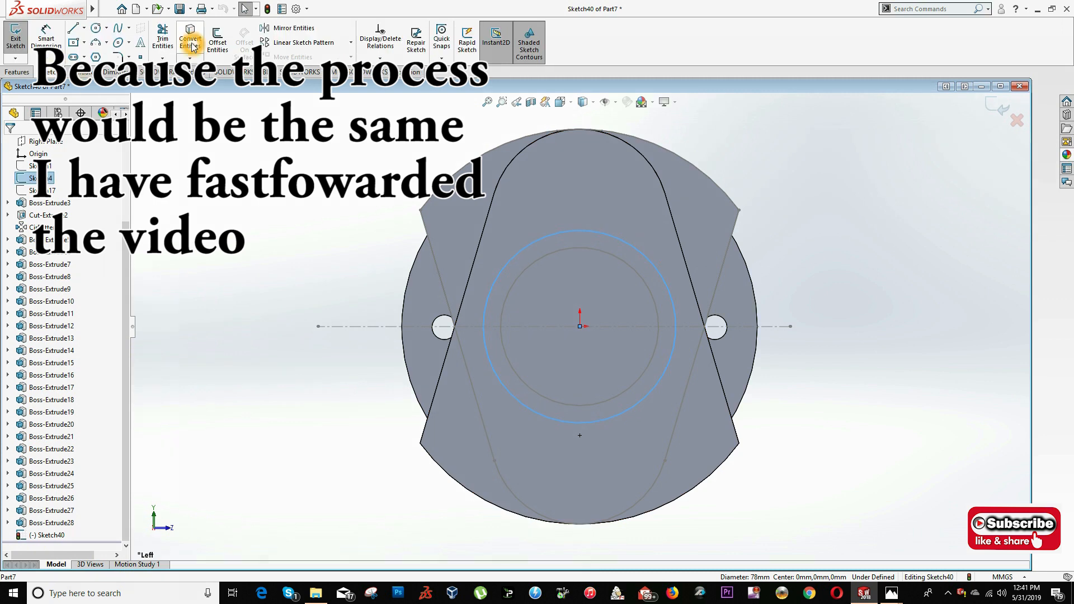
click(185, 50)
click(17, 72)
click(15, 37)
click(10, 144)
- Sketch on the new collar's outer face, convert the 64 mm journal circle and extrude it 38 mm
middle_drag(559, 313, 476, 341)
right_click(367, 393)
click(378, 314)
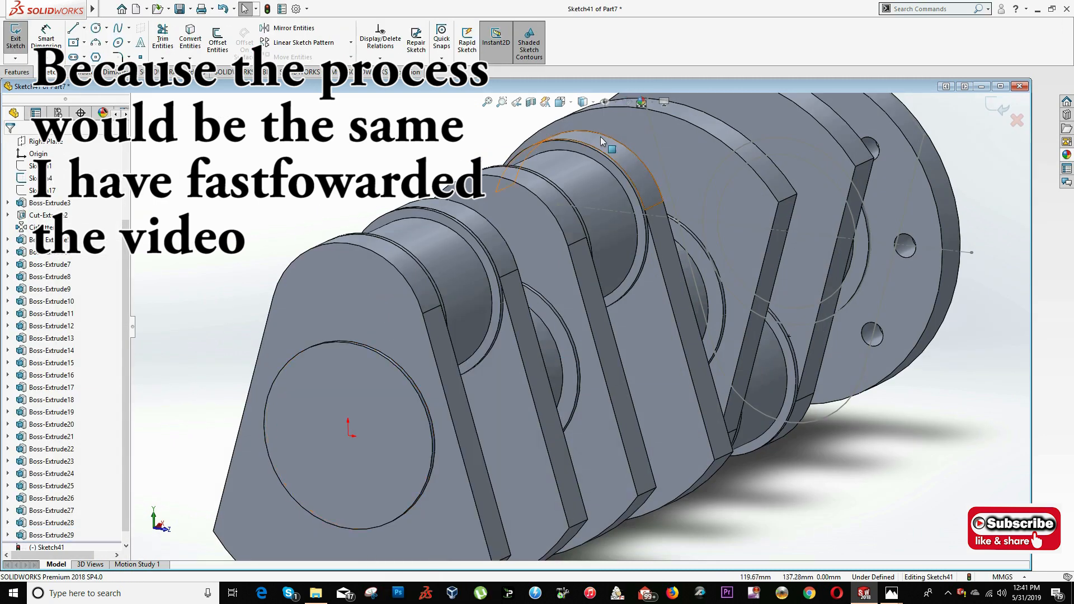
click(561, 102)
click(601, 146)
click(592, 250)
click(190, 43)
click(17, 72)
click(17, 45)
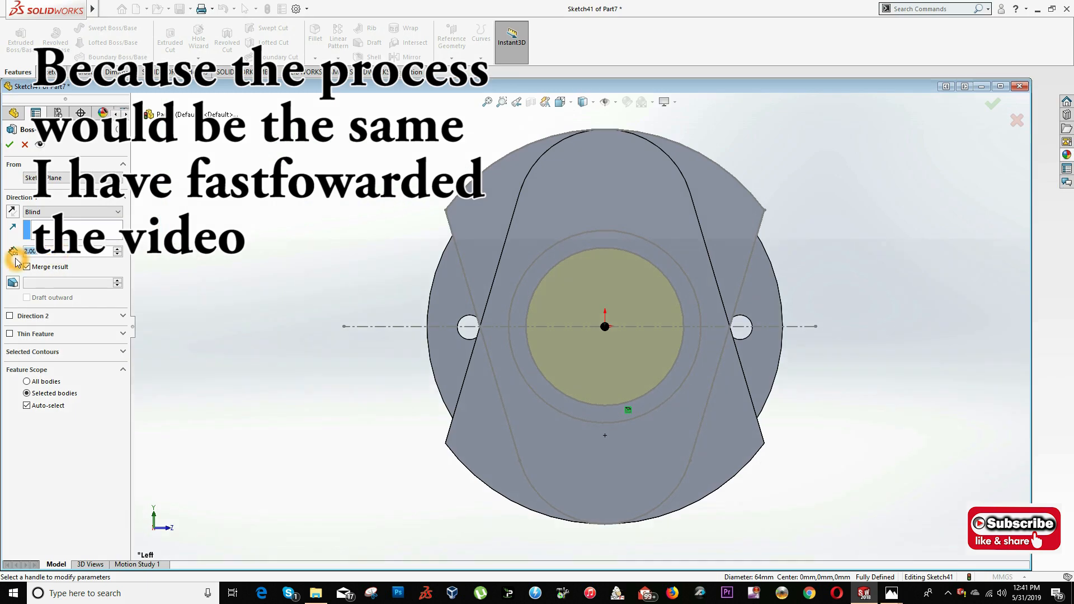
text(36)
click(11, 145)
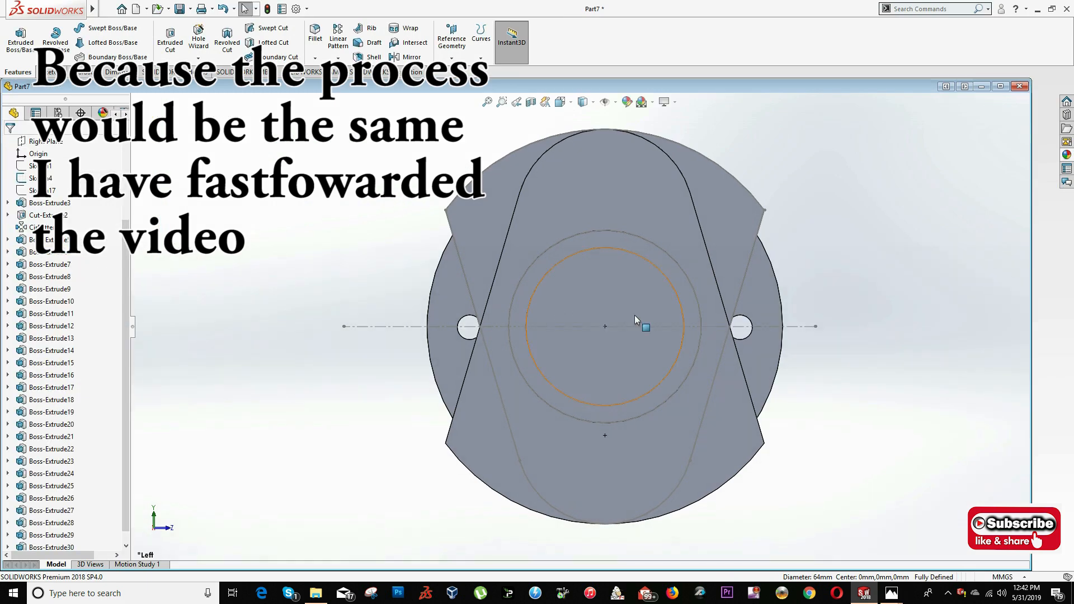
- Check the drawing, sketch on the new journal's end face and convert the 78 mm collar circle into it
scroll(425, 324, up, 3)
middle_drag(526, 330, 437, 370)
key(alt+Tab)
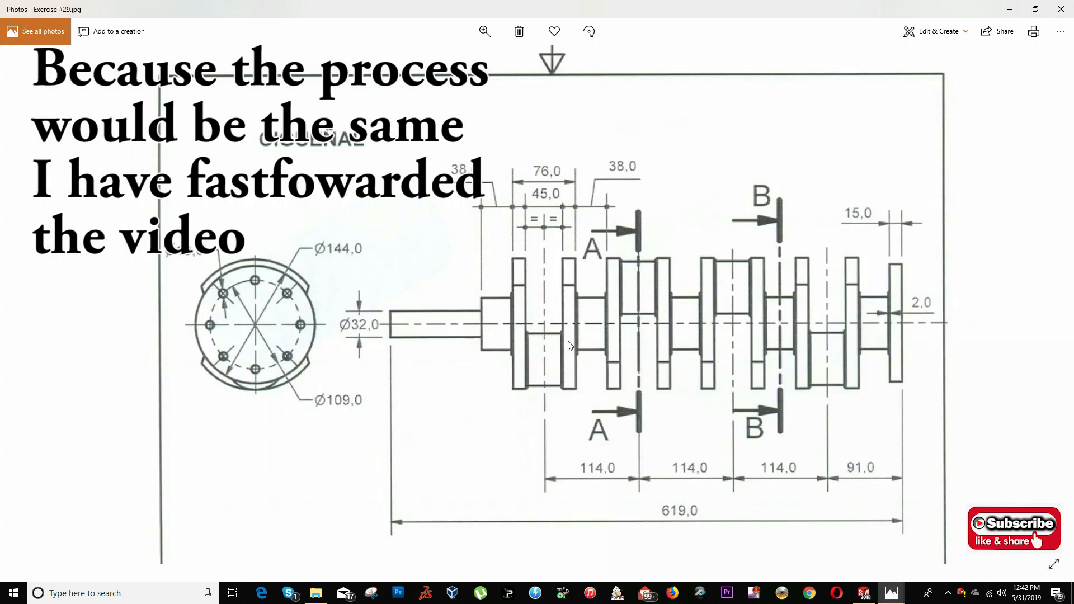
key(alt+Tab)
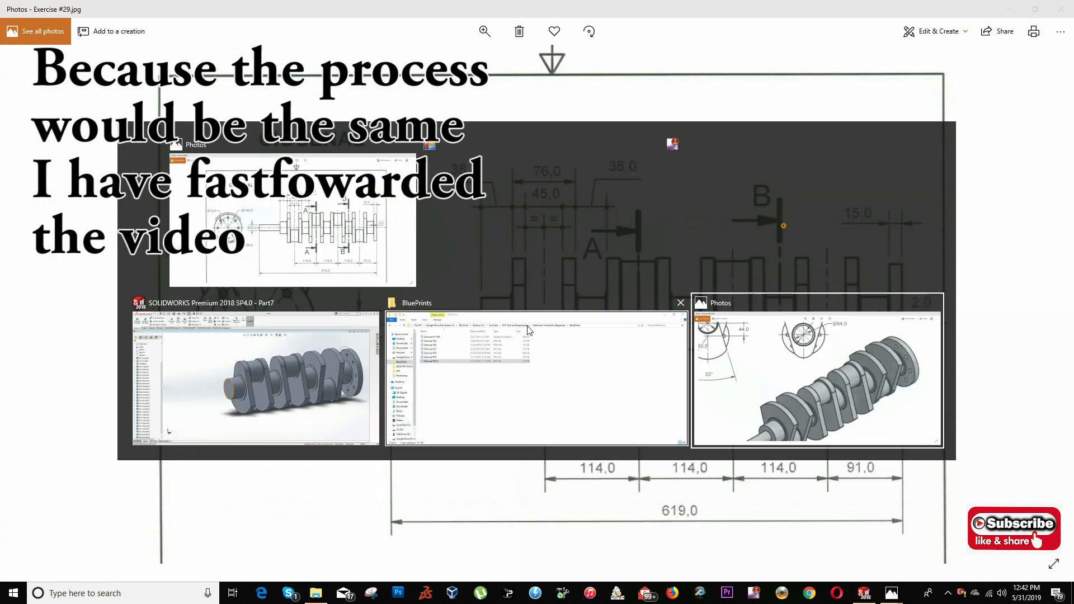
right_click(456, 358)
click(464, 336)
click(486, 312)
scroll(546, 336, down, 5)
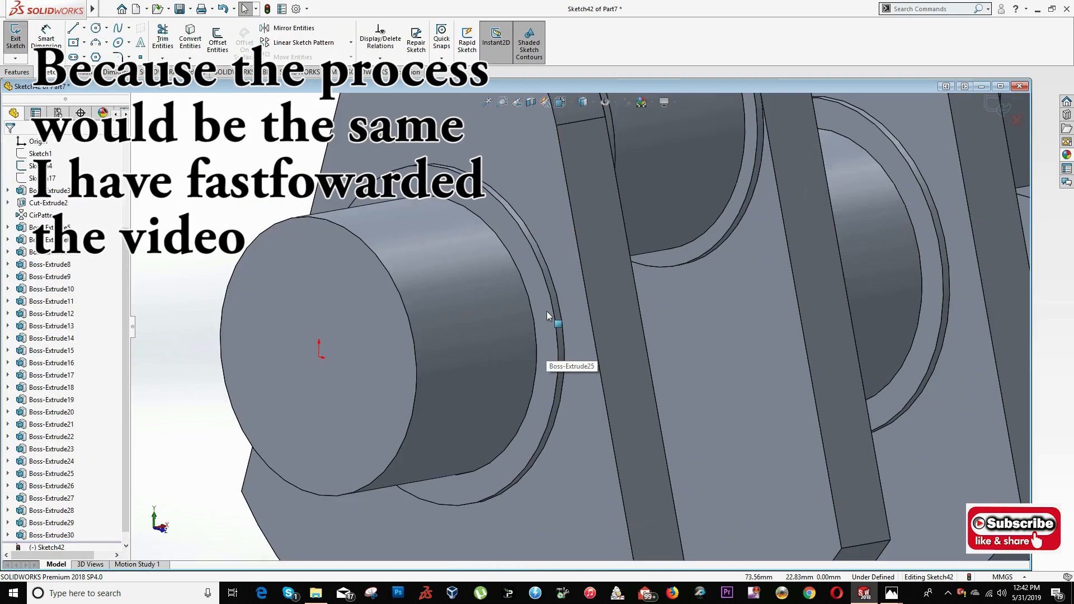
click(183, 43)
- Extrude the 78 mm circle 2 mm from the journal's end as a collar
click(17, 72)
click(20, 42)
double_click(64, 252)
text(2)
key(Return)
key(Return)
- Check the drawing, sketch on the journal's outer collar face and convert the outline of a web with a downward crankpin
scroll(520, 301, up, 6)
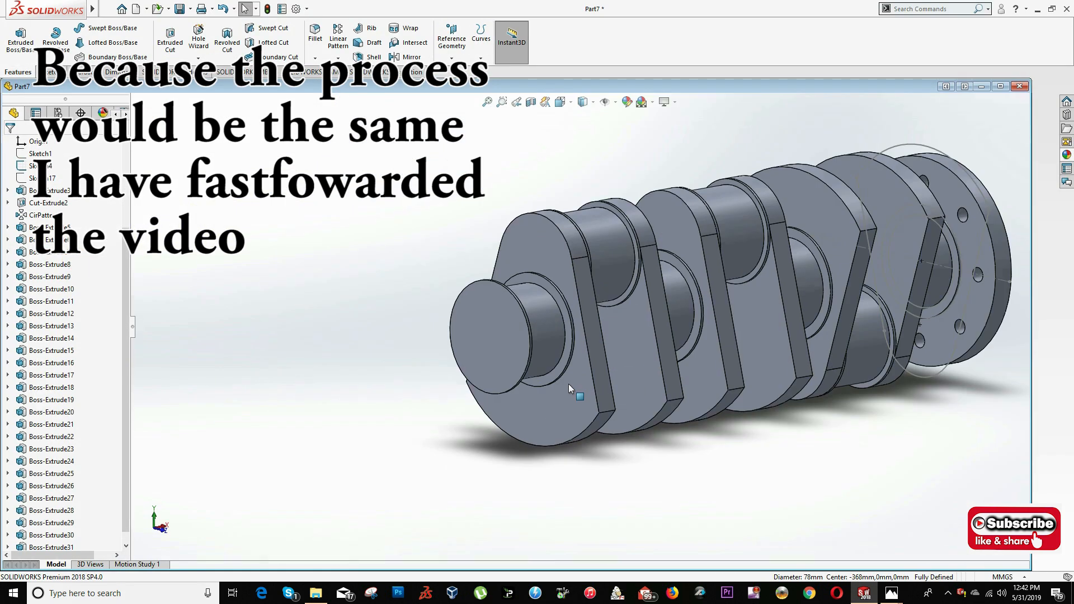
right_click(504, 350)
click(515, 328)
click(561, 102)
click(582, 135)
key(alt+Tab)
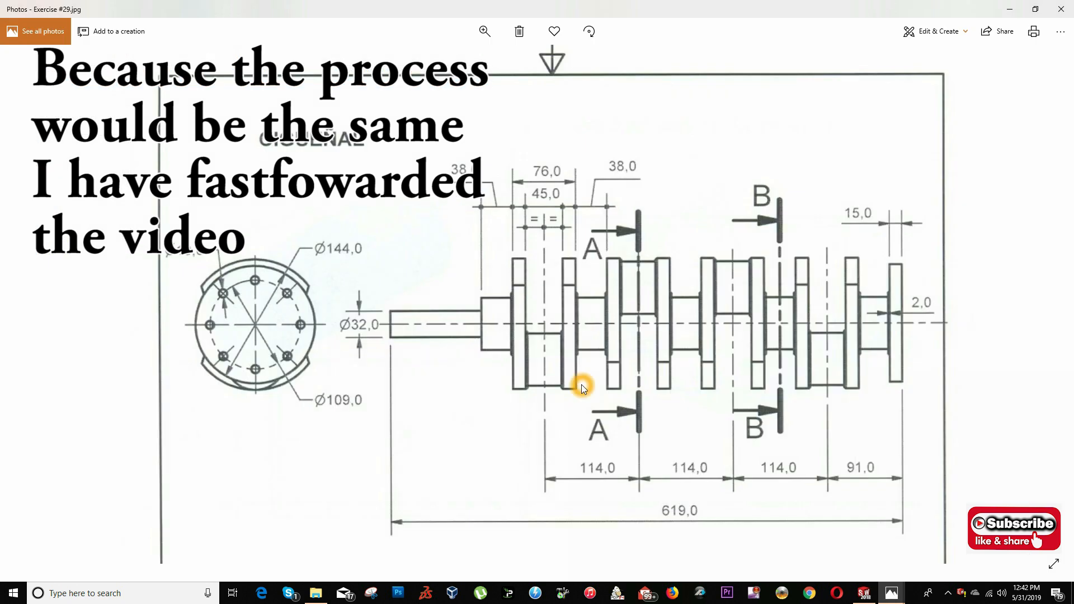
key(alt+Tab)
click(485, 212)
click(189, 42)
- Extrude the converted web outline 15.5 mm from the journal's outer collar
click(18, 72)
click(21, 42)
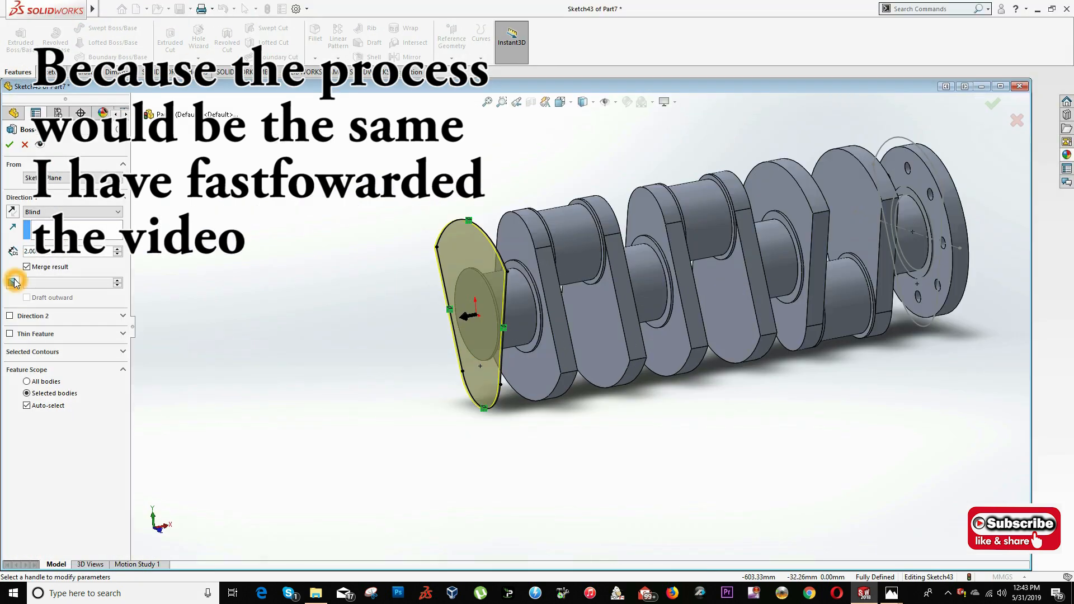
text(10)
key(Return)
key(Return)
- Sketch on the new web's outer face and convert the 72 mm crankpin collar circle at its lower end
middle_drag(515, 347, 530, 343)
right_click(501, 308)
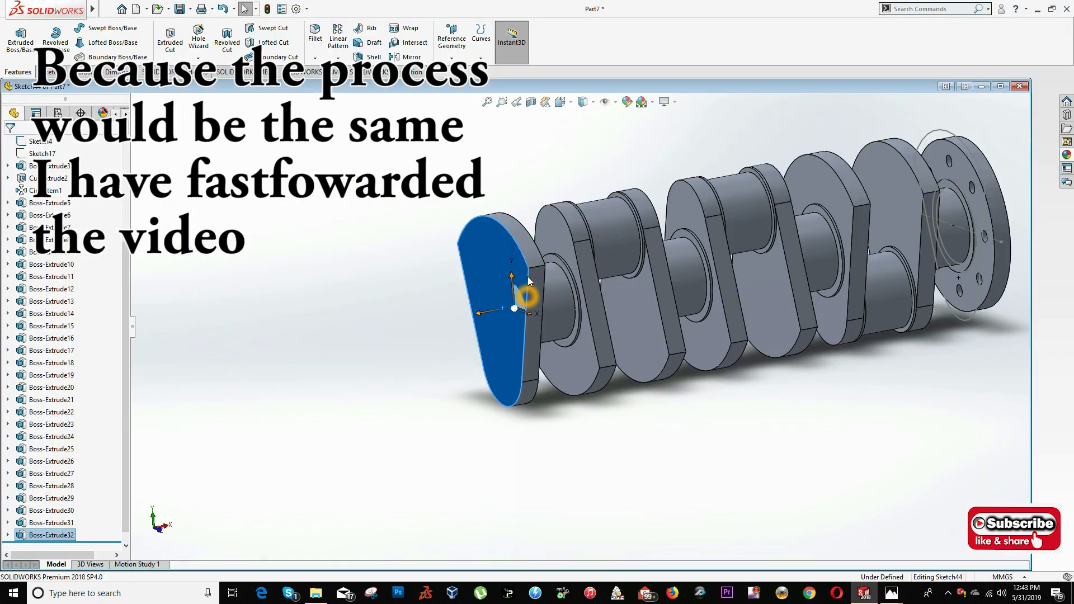
click(529, 290)
middle_drag(366, 356, 356, 358)
click(356, 358)
click(561, 102)
click(582, 134)
scroll(40, 276, up, 4)
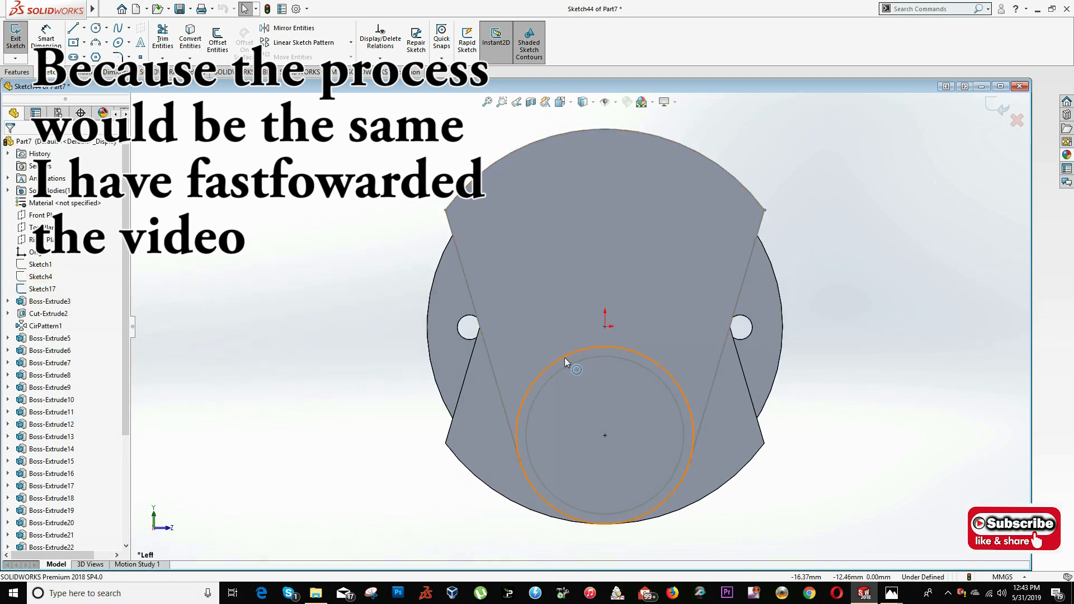
click(202, 39)
- Extrude the 72 mm circle 2 mm as a crankpin collar with Merge result off
click(16, 72)
click(21, 39)
text(2)
click(24, 267)
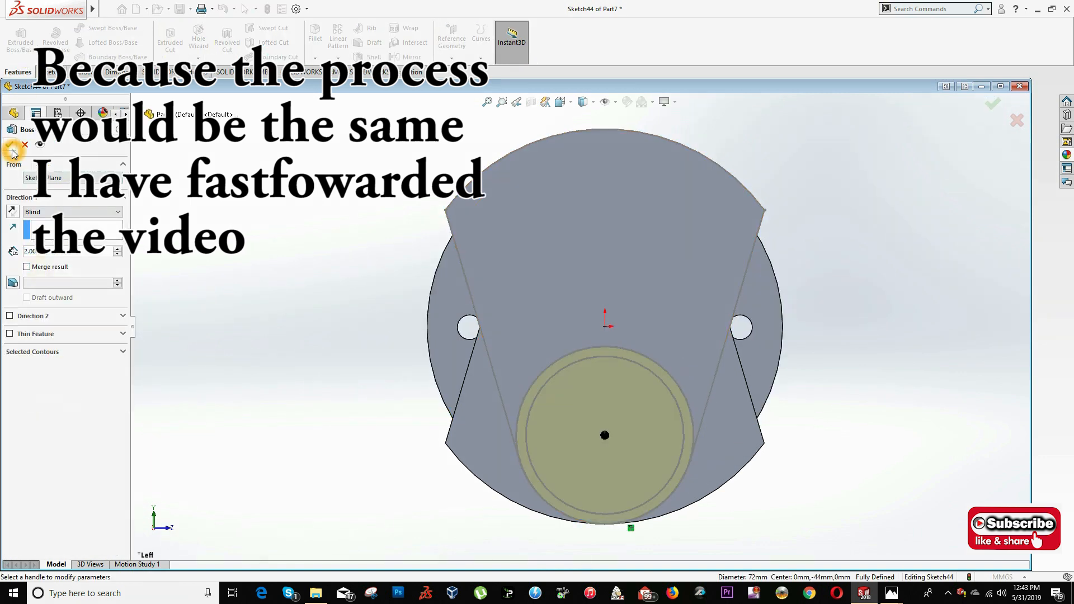
key(Return)
- Sketch on the crankpin collar's outer face and convert the 64 mm crankpin circle into it
middle_drag(644, 400, 582, 419)
scroll(581, 419, up, 3)
right_click(431, 421)
click(461, 413)
click(561, 102)
click(582, 134)
scroll(576, 355, down, 3)
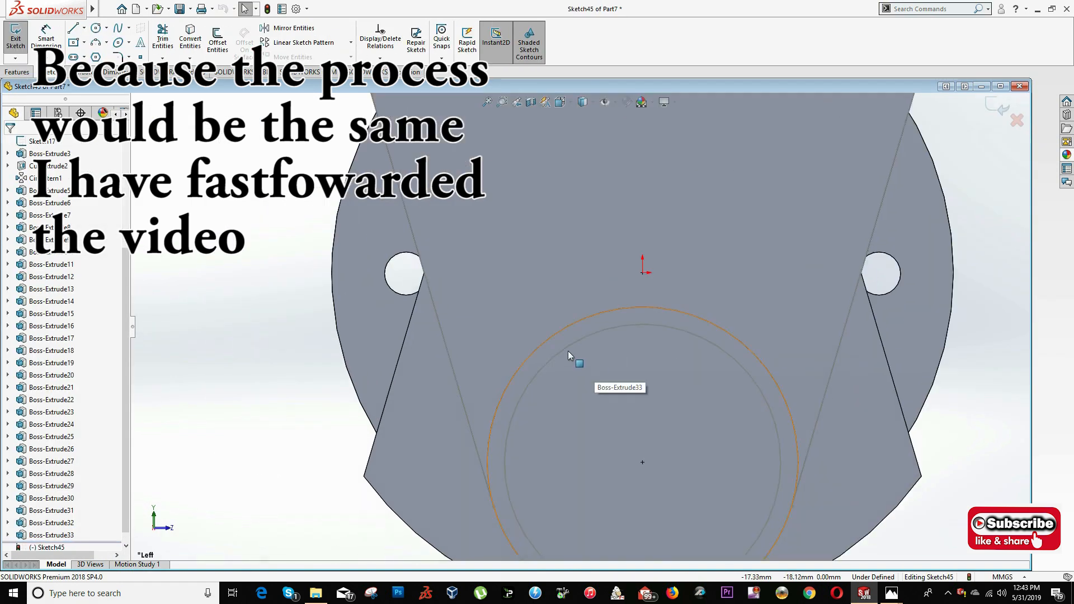
click(572, 343)
click(107, 9)
click(308, 122)
click(188, 41)
- Extrude the 64 mm crankpin circle 45 mm, checking the length against the drawing
click(17, 72)
click(21, 39)
key(alt+Tab)
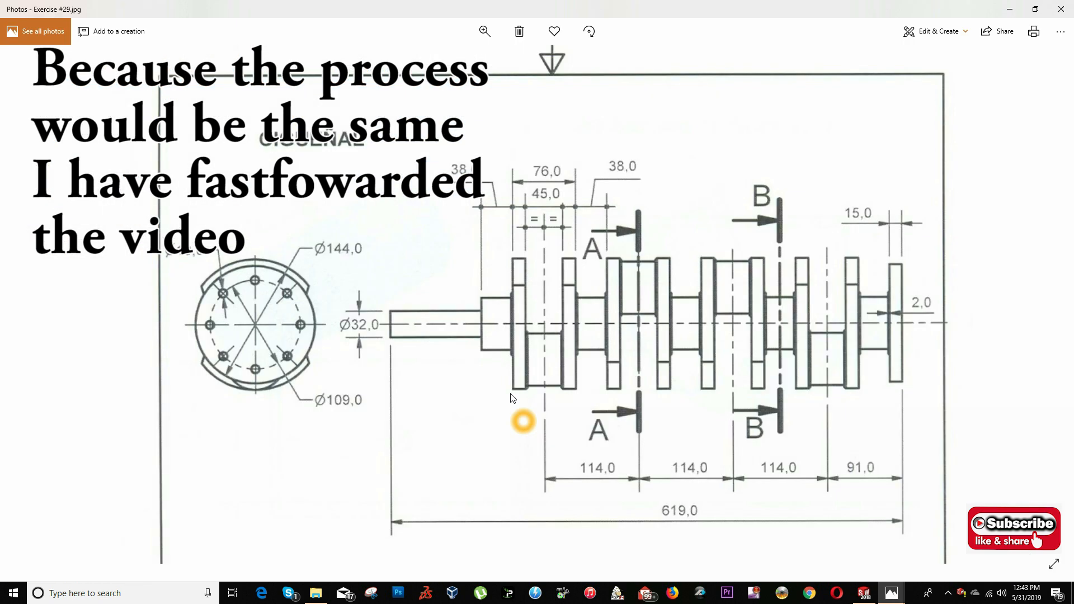
key(alt+Tab)
text(40)
key(Return)
- Sketch on the crankpin's end face and convert the 72 mm circle of its inner collar
scroll(620, 344, up, 4)
middle_drag(619, 343, 537, 387)
scroll(529, 389, down, 4)
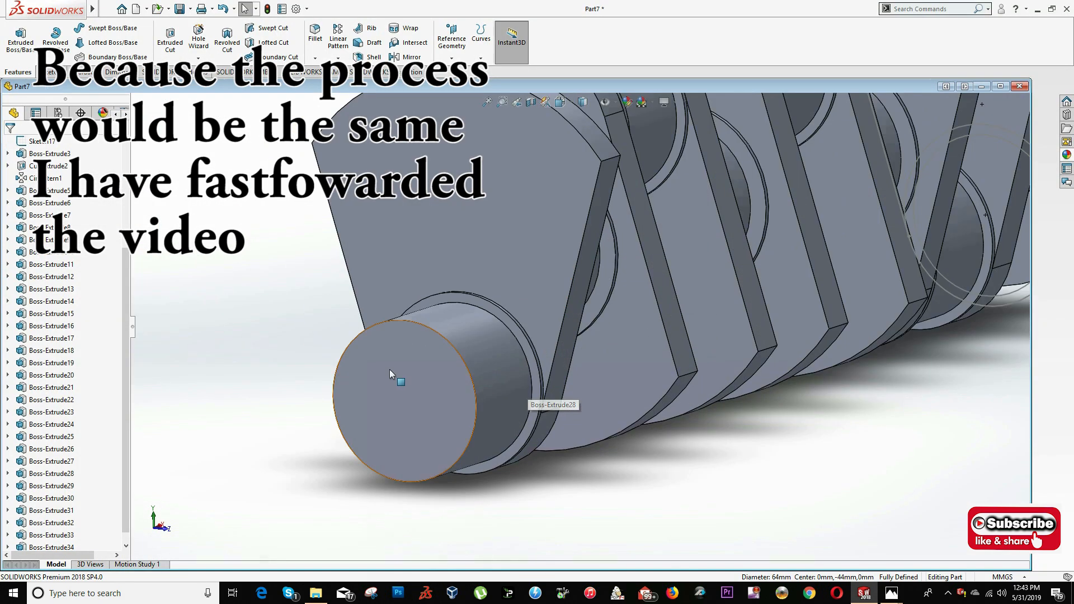
right_click(377, 374)
click(407, 366)
click(492, 270)
click(190, 40)
- Extrude the 72 mm circle 2 mm from the crankpin's end with Merge result off
click(17, 73)
click(21, 40)
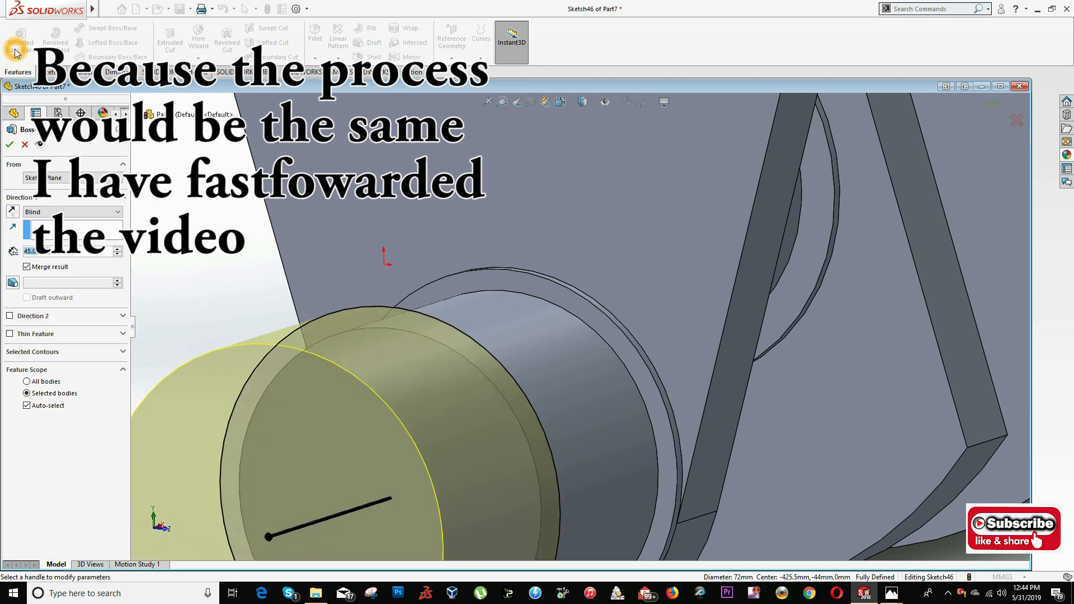
right_click(28, 252)
click(29, 268)
click(10, 144)
- Check the drawing, sketch on the crankpin's outer collar face and convert the preceding web's outline into it
scroll(571, 329, up, 5)
key(alt+Tab)
- Compare the model with the drawing's side view to identify the section beyond the outermost web
key(alt+Tab)
right_click(507, 353)
click(533, 322)
click(582, 193)
click(191, 40)
- Extrude the web outline 15.5 mm from the crankpin's outer collar with Merge result off
click(17, 72)
click(21, 41)
text(153)
click(26, 267)
click(10, 144)
key(alt+Tab)
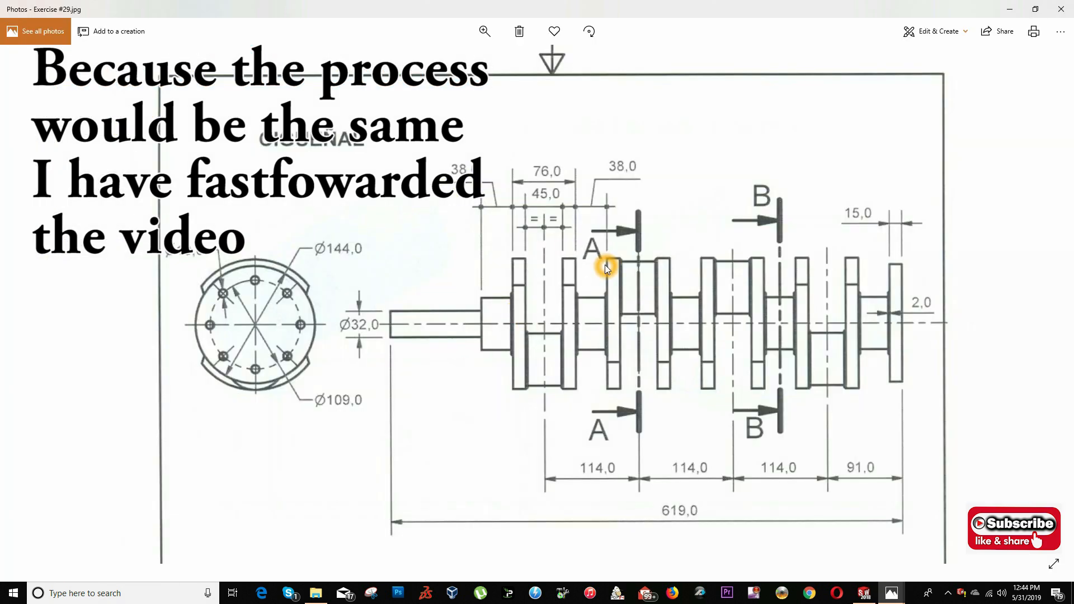
key(alt+Tab)
key(alt+Tab)
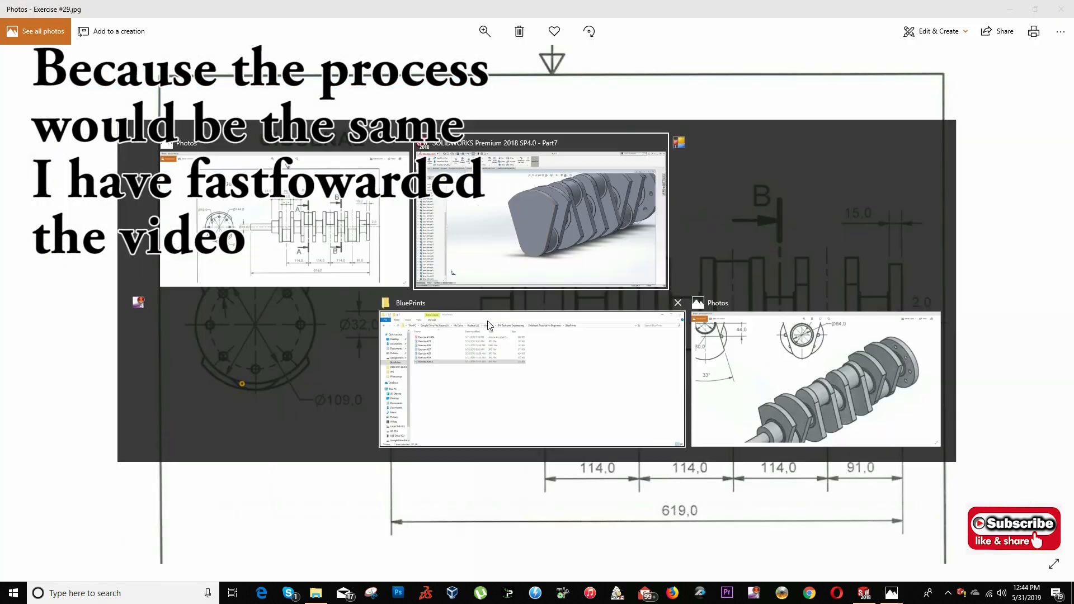
- Check the end journal on the drawing, sketch on the last collar's outer face and convert the 64 mm journal circle
key(alt+Tab)
key(alt+Tab)
key(alt+Tab)
key(alt+Tab)
key(alt+Tab)
key(alt+Tab)
key(alt+Tab)
- Sketch on the last web's outer face, convert the 78 mm journal collar circle and extrude it 2 mm
click(514, 303)
click(546, 254)
scroll(36, 277, up, 5)
right_click(37, 277)
click(60, 269)
click(45, 258)
click(190, 36)
click(17, 72)
click(21, 41)
key(Return)
middle_drag(313, 386, 239, 412)
click(239, 413)
key(alt+Tab)
key(alt+Tab)
click(272, 365)
key(alt+Tab)
scroll(428, 249, down, 3)
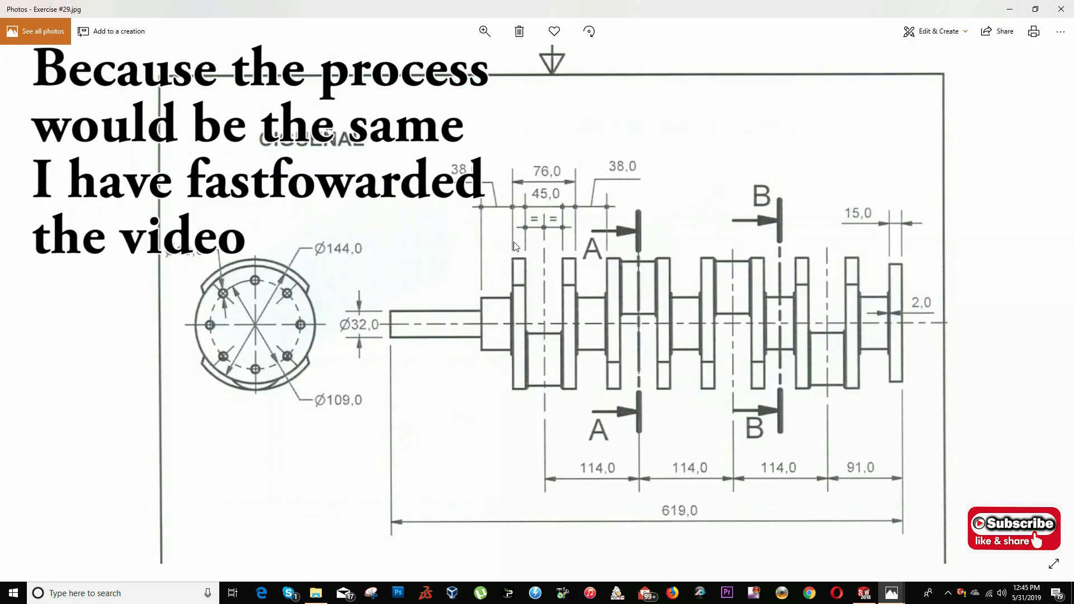
key(alt+Tab)
click(560, 102)
click(538, 234)
click(599, 249)
click(191, 37)
- Extrude the 64 mm circle 38 mm as the end journal
click(17, 73)
click(21, 41)
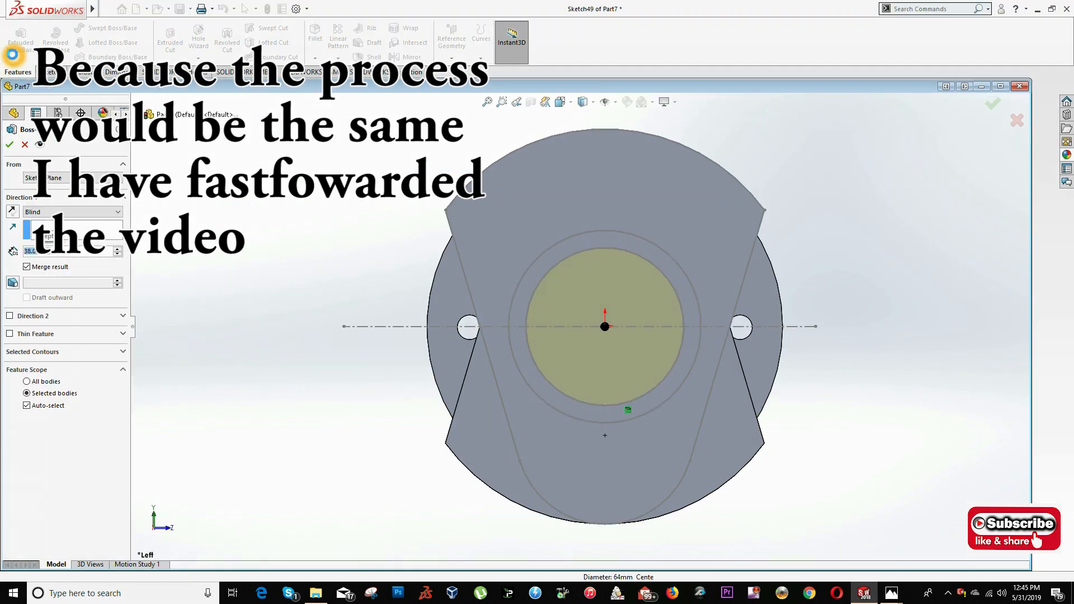
key(Return)
- Check the end shaft's dimensions on the drawing and open a sketch on the end journal's outer face
middle_drag(584, 340, 509, 369)
key(f)
key(alt+Tab)
drag(531, 411, 542, 281)
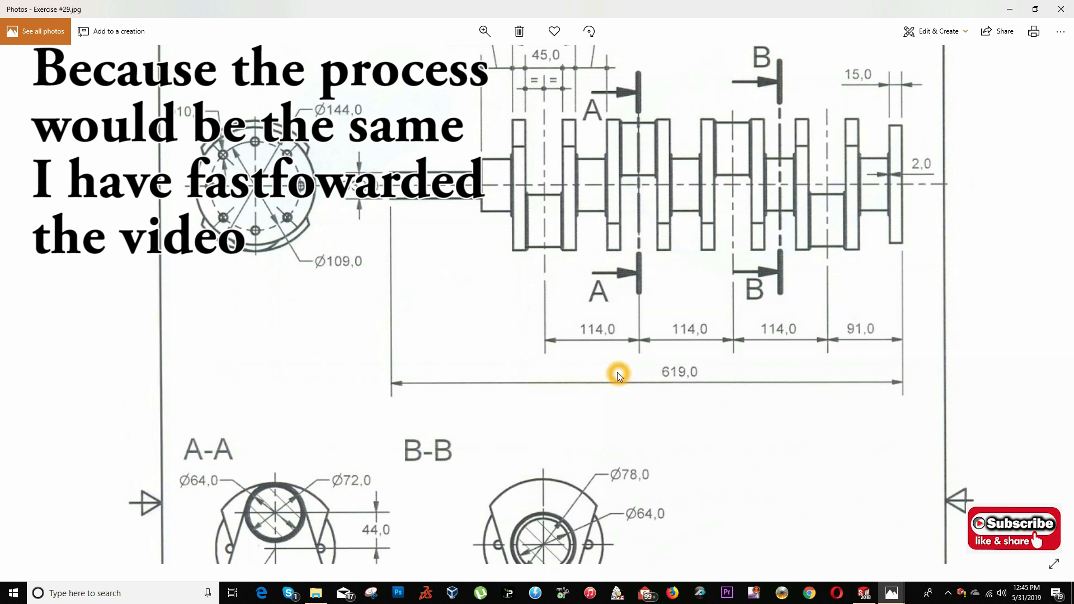
scroll(488, 324, up, 3)
key(alt+Tab)
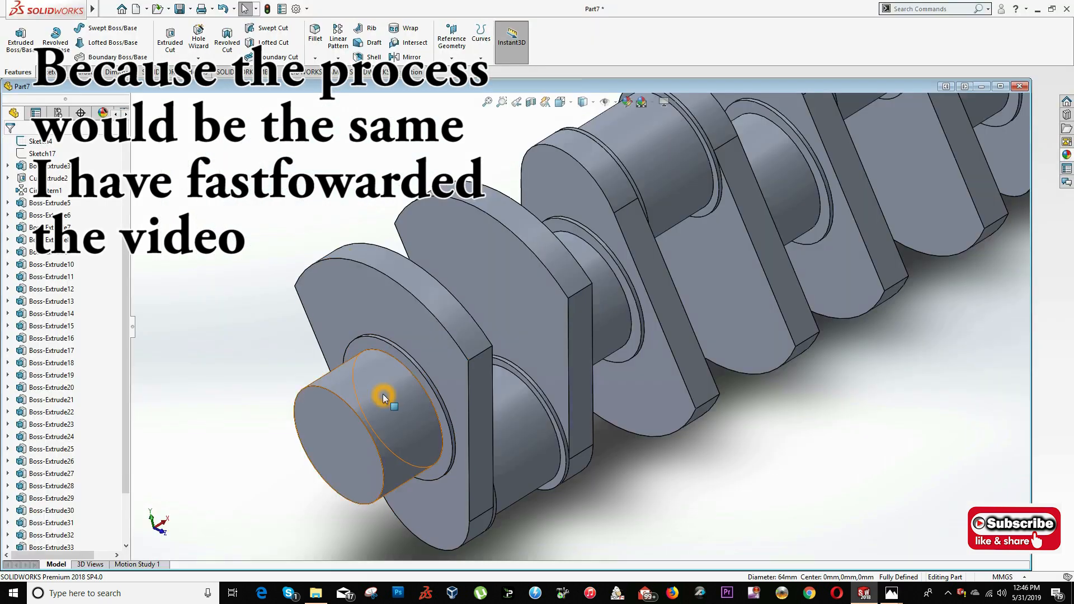
ctrl+middle_drag(408, 353, 500, 246)
right_click(439, 318)
click(464, 309)
- Sketch a circle centred on the end journal's outer face and set its diameter to 32 mm
key(s)
click(398, 358)
click(432, 337)
click(422, 356)
key(Escape)
key(s)
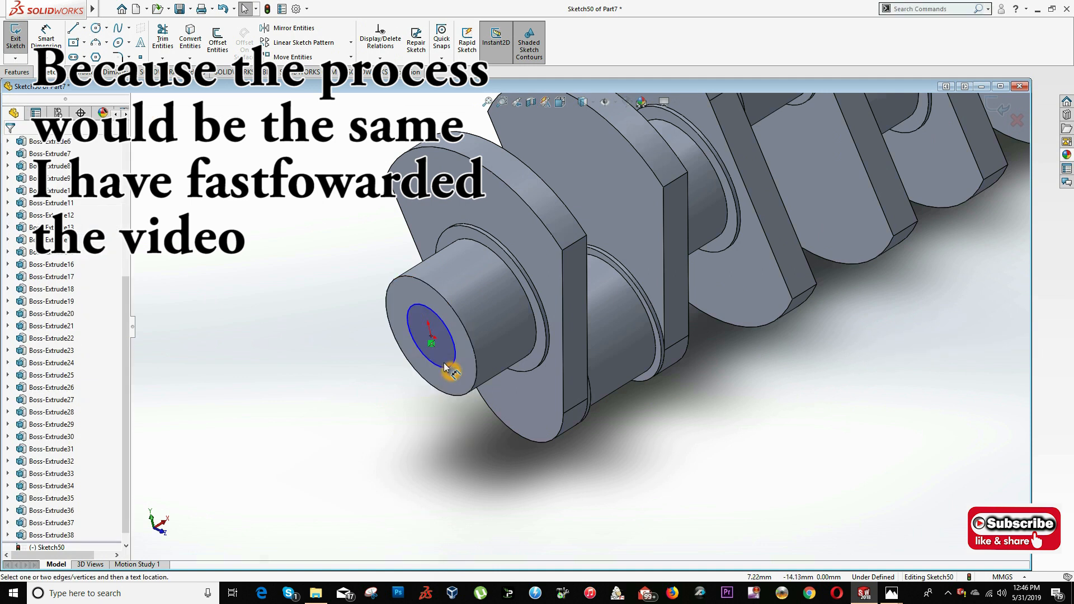
click(499, 379)
text(32)
key(Return)
- Set up a boss extrude of the 32 mm circle, offset 619 mm from the flange's outer face, as the drawing's overall length requires
click(17, 72)
click(21, 40)
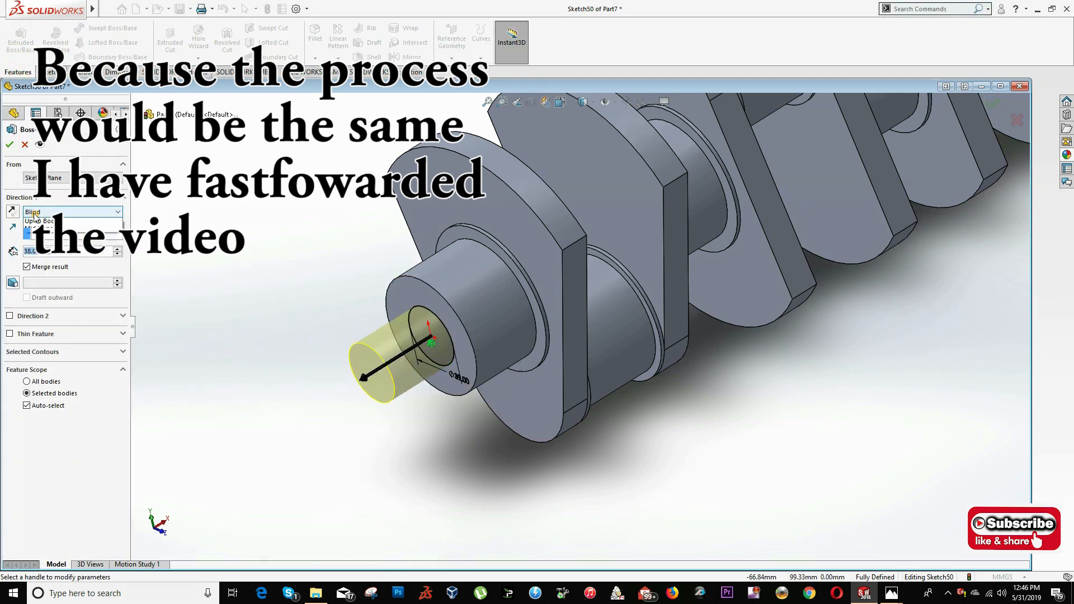
key(alt+Tab)
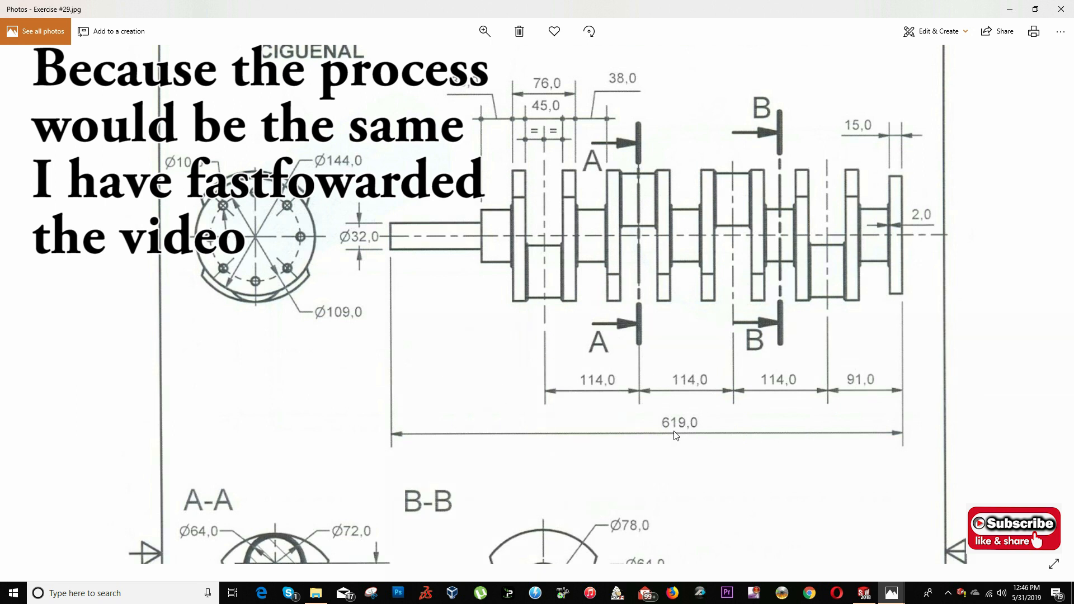
key(alt+Tab)
click(54, 253)
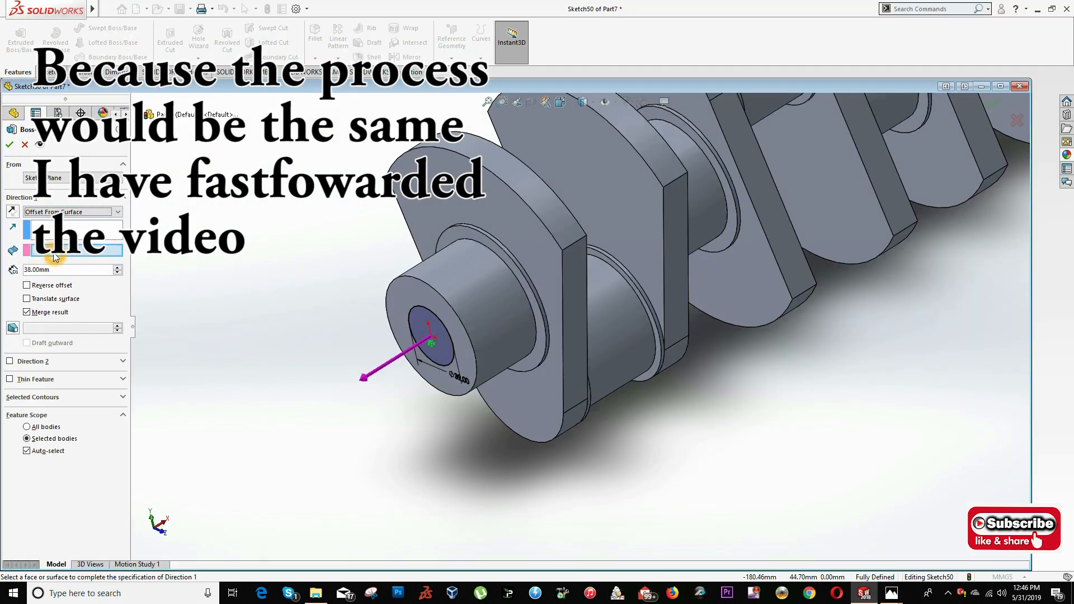
scroll(560, 307, up, 5)
middle_drag(604, 313, 506, 305)
scroll(686, 347, down, 5)
click(729, 209)
drag(61, 270, 2, 267)
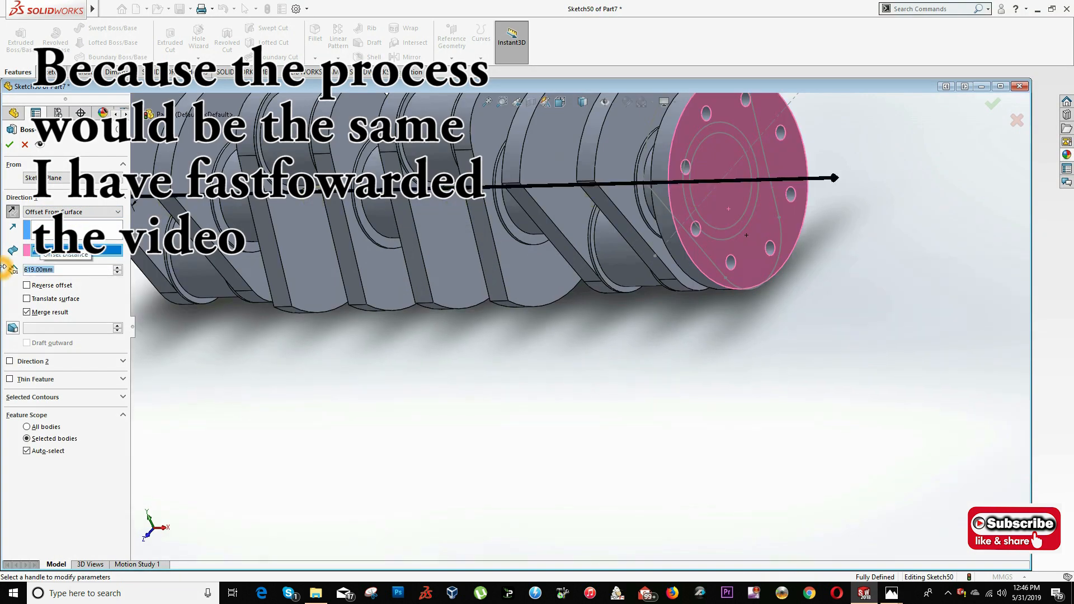
- Reverse the extrude direction so the end shaft projects away from the end journal, and complete the extrusion
click(15, 211)
scroll(381, 279, up, 5)
middle_drag(358, 280, 436, 286)
scroll(381, 288, down, 6)
scroll(502, 313, up, 3)
middle_drag(526, 305, 503, 305)
click(9, 145)
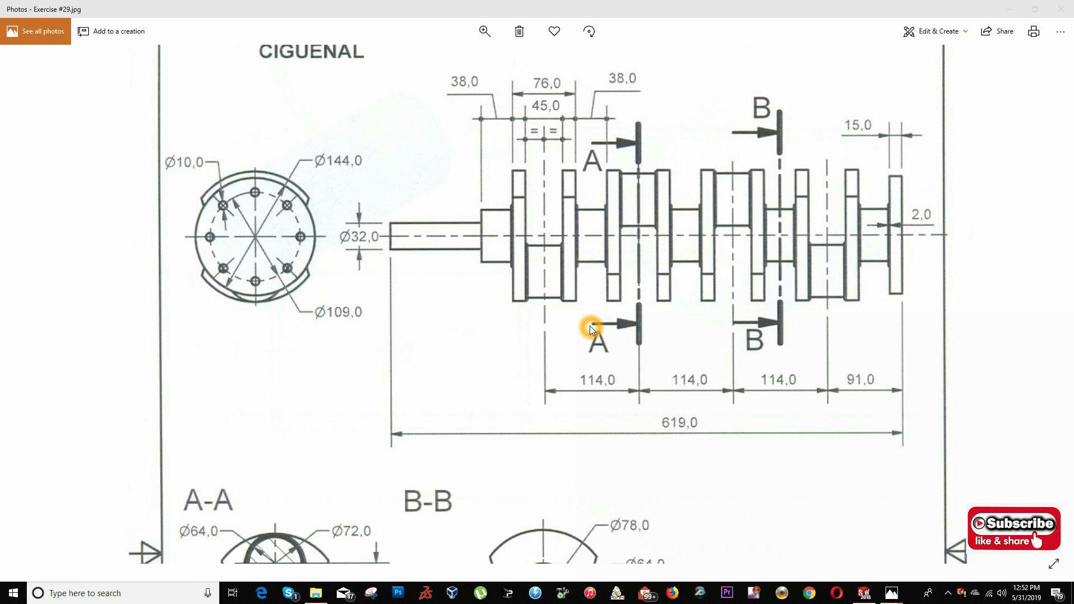
- Compare the crankshaft with the drawing and show the model's solid bodies
key(alt+Tab)
key(alt+Tab)
key(alt+Tab)
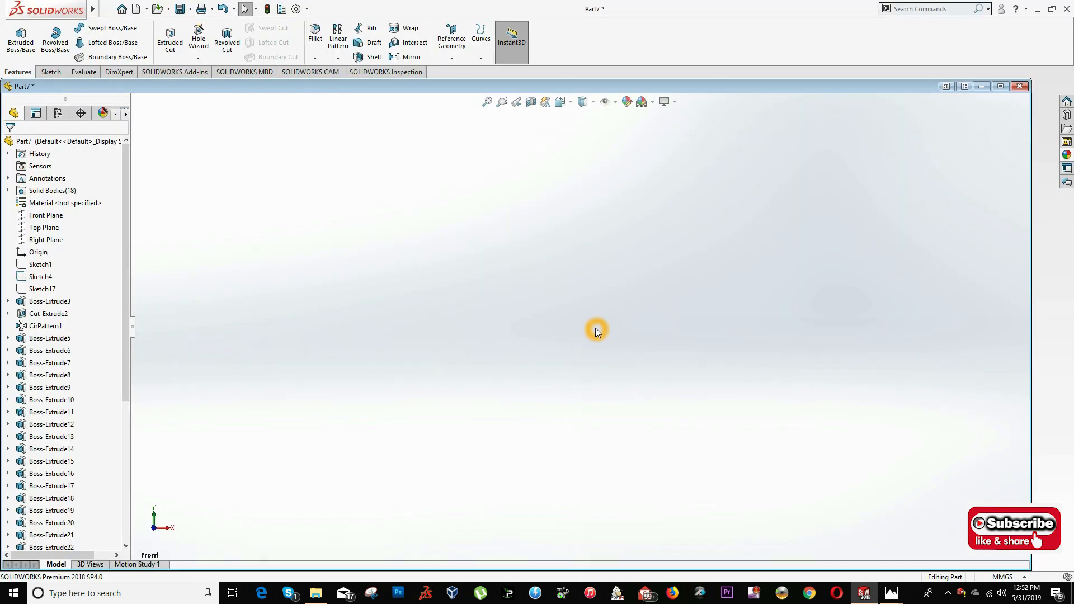
right_click(40, 192)
click(51, 174)
mouse_move(441, 266)
middle_down()
mouse_move(508, 281)
mouse_move(522, 303)
middle_up()
scroll(521, 304, up, 2)
scroll(521, 303, up, 2)
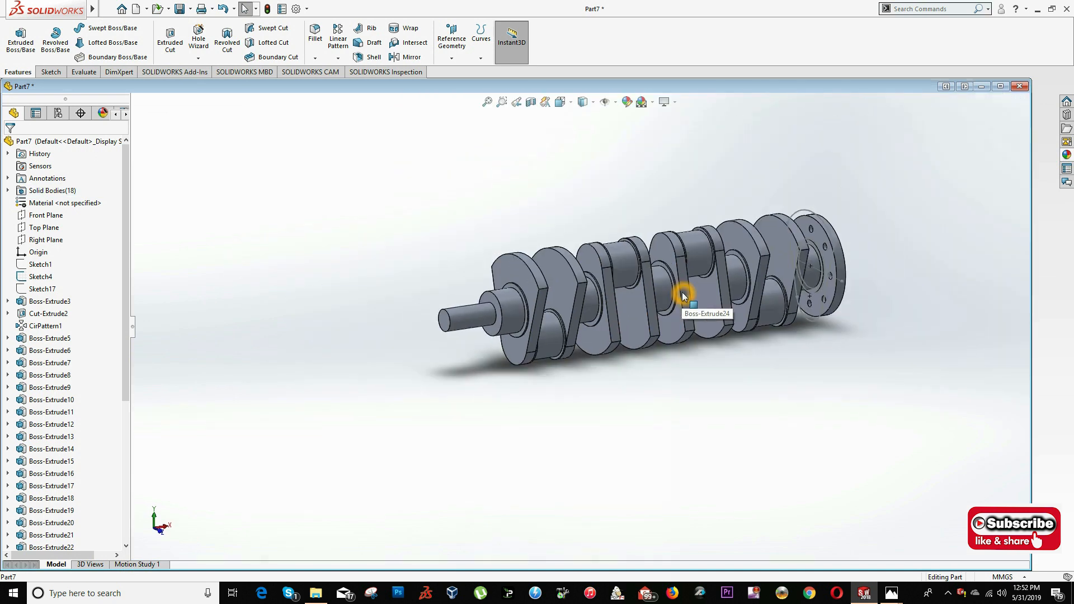
- Check the journal lengths on the drawing and set the extrude depth of the main journal beside the flange to 34 mm
key(alt+Tab)
key(alt+Tab)
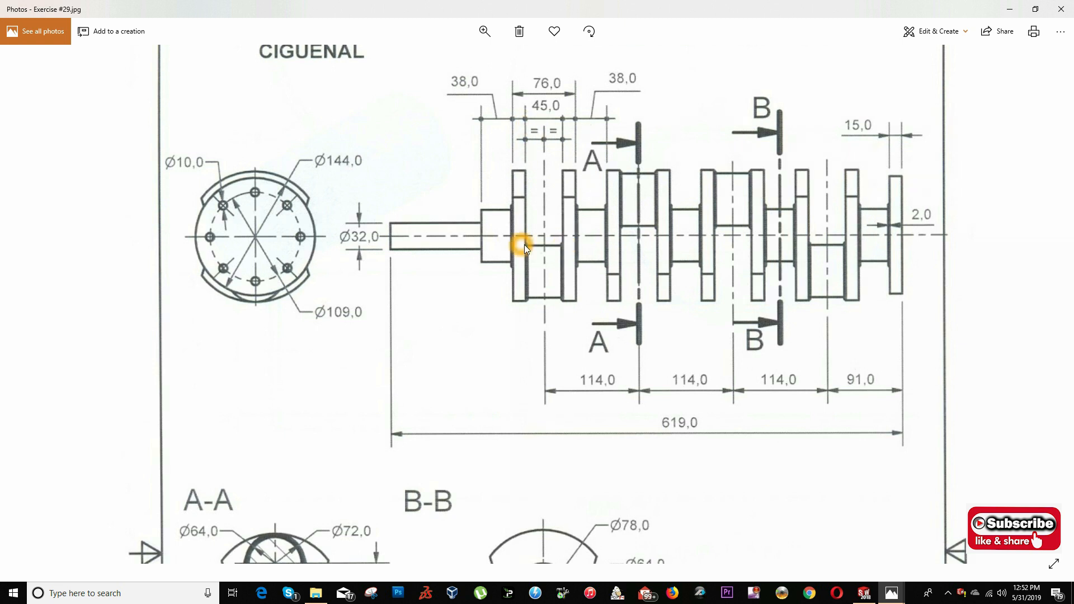
key(alt+Tab)
scroll(707, 208, down, 5)
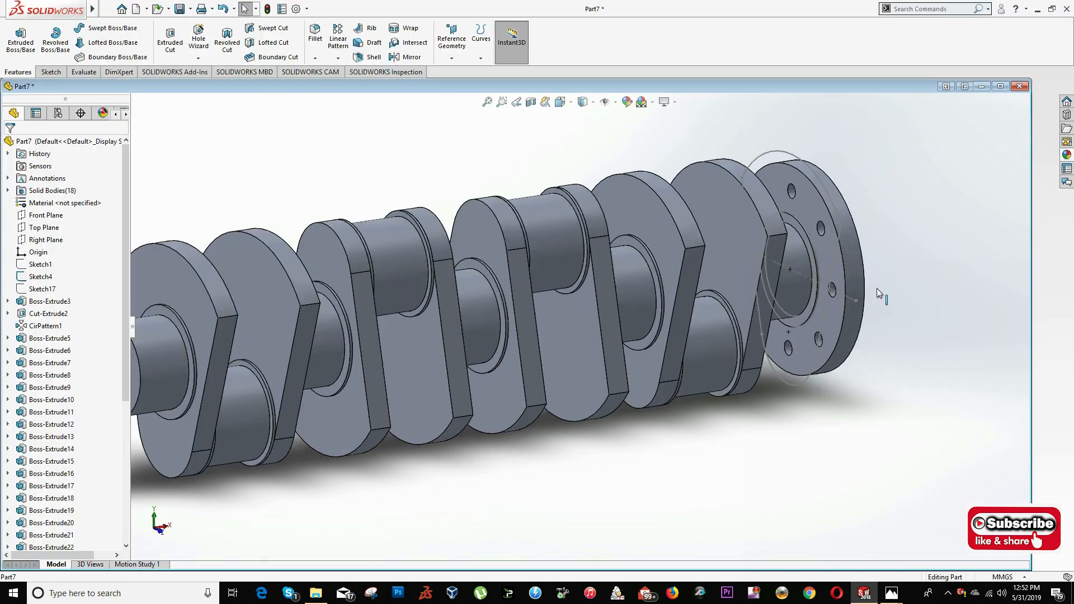
scroll(773, 245, down, 5)
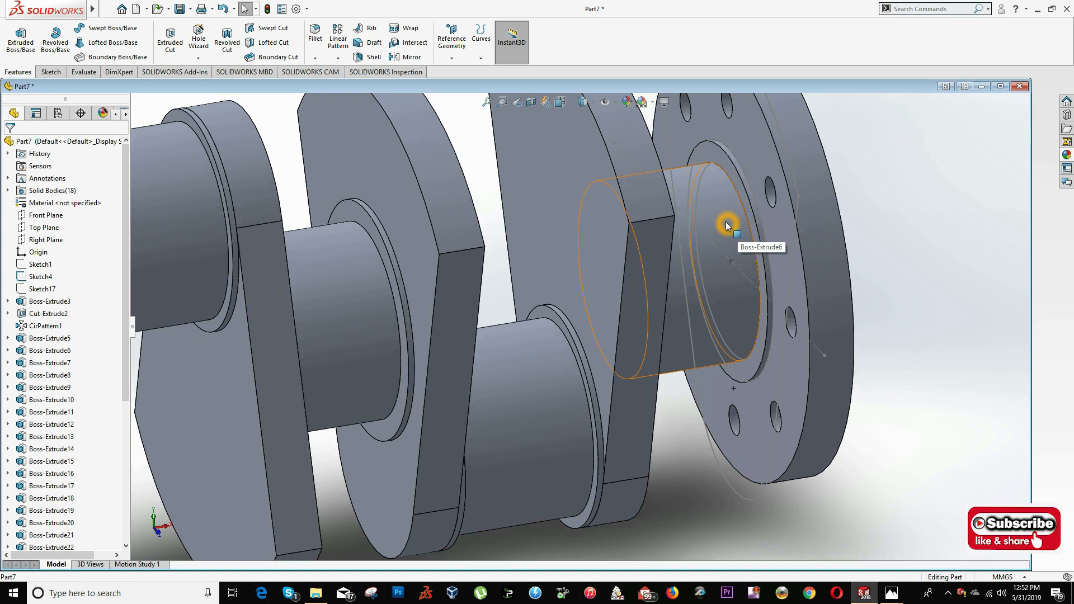
right_click(723, 210)
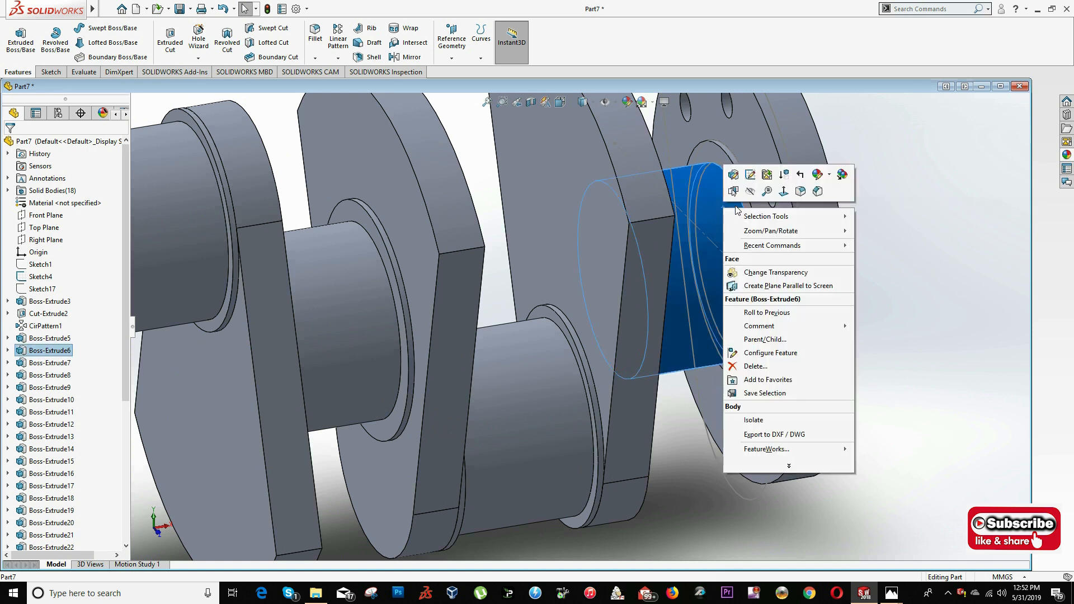
click(734, 176)
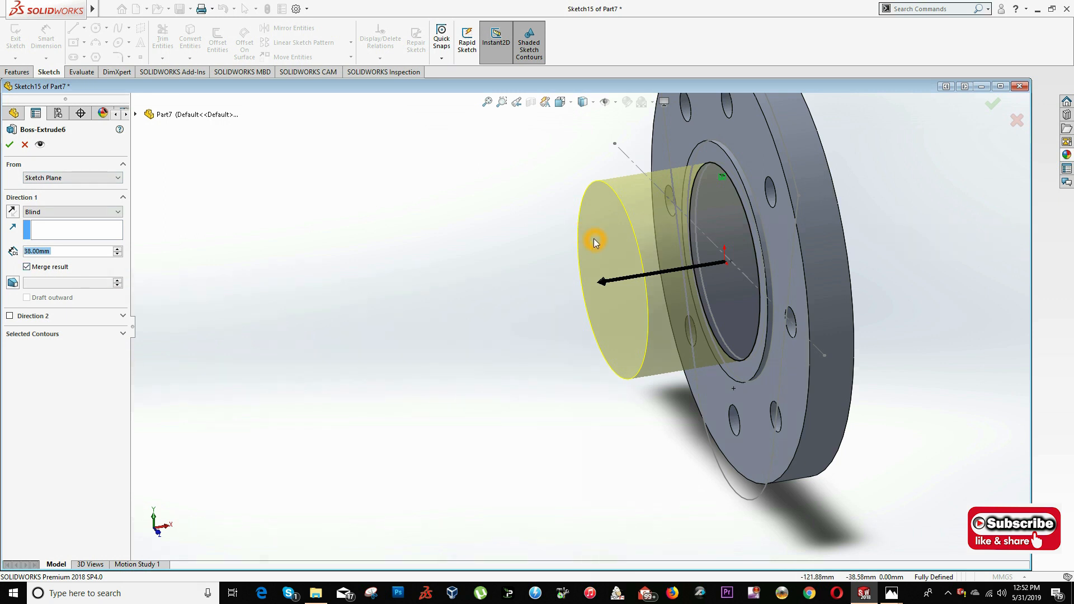
text(34)
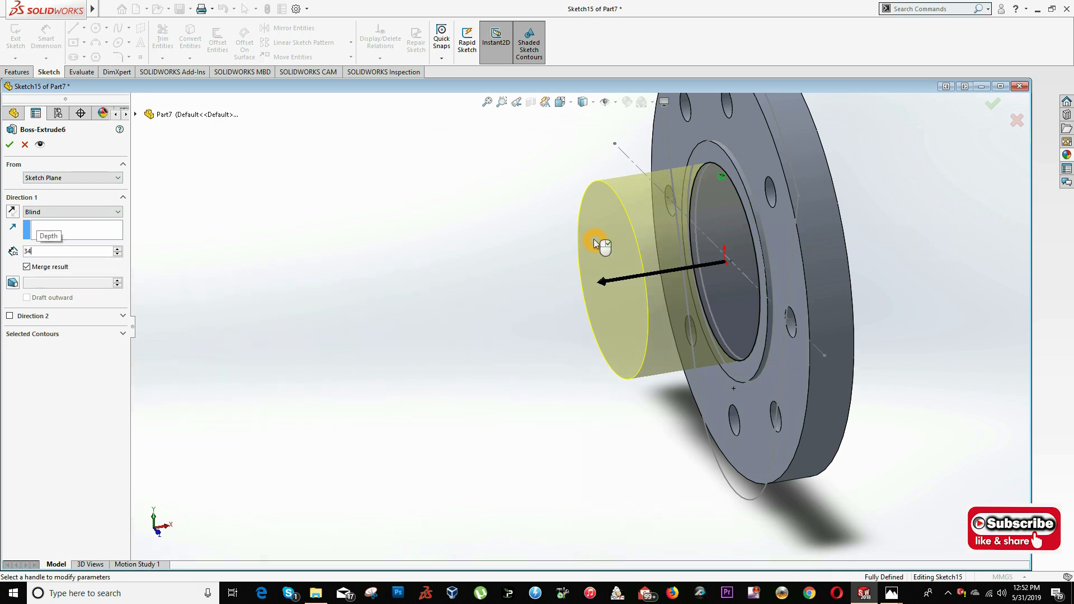
key(Return)
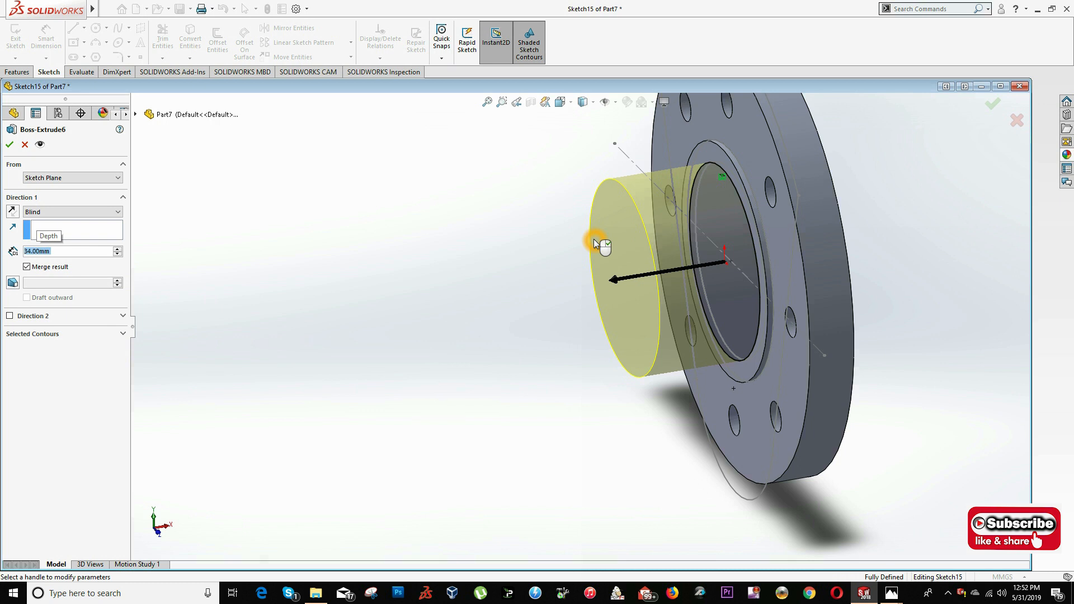
click(9, 145)
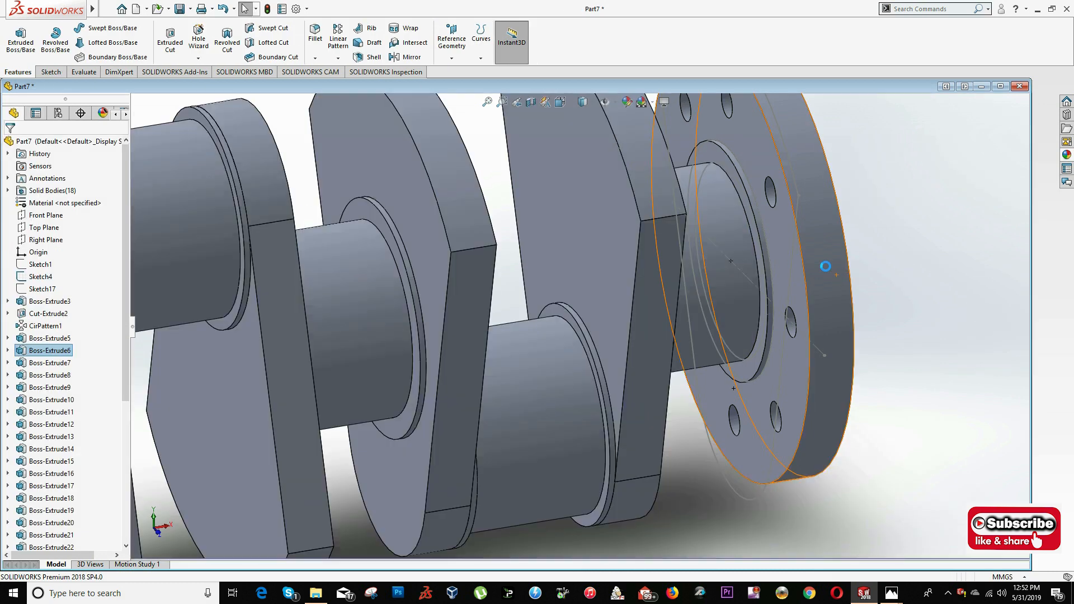
- Set the extrude depth of the crankpin nearest the flange to 41 mm
scroll(847, 264, up, 3)
right_click(557, 379)
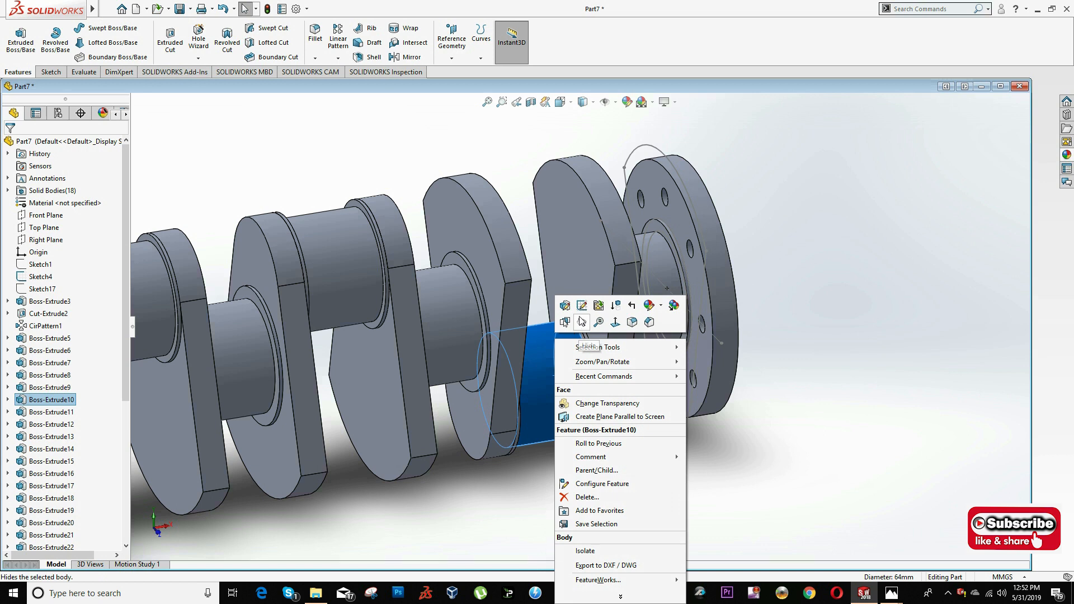
click(565, 305)
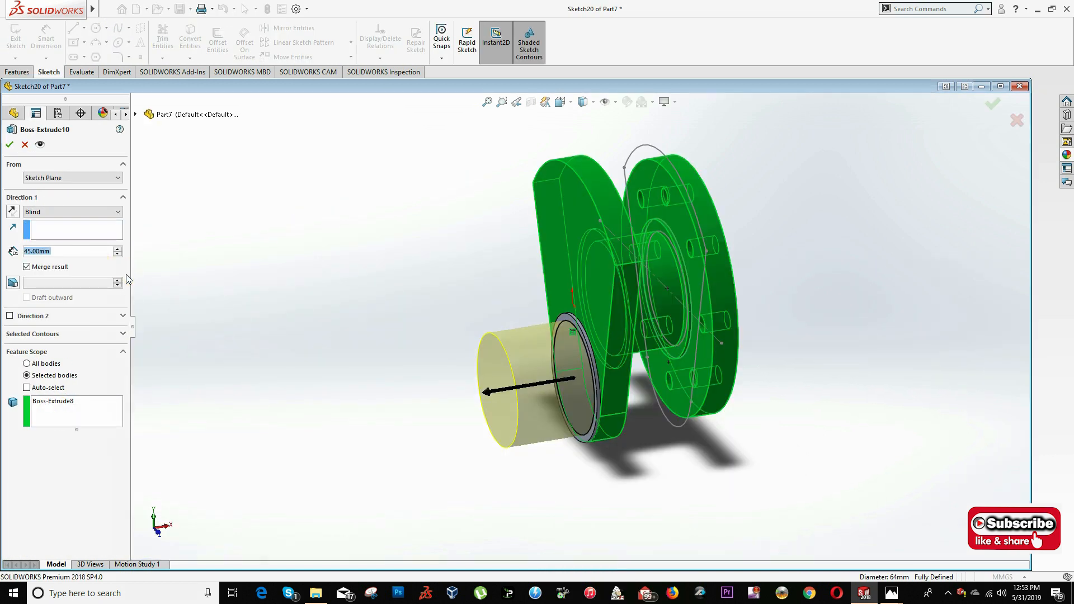
click(126, 275)
text(41)
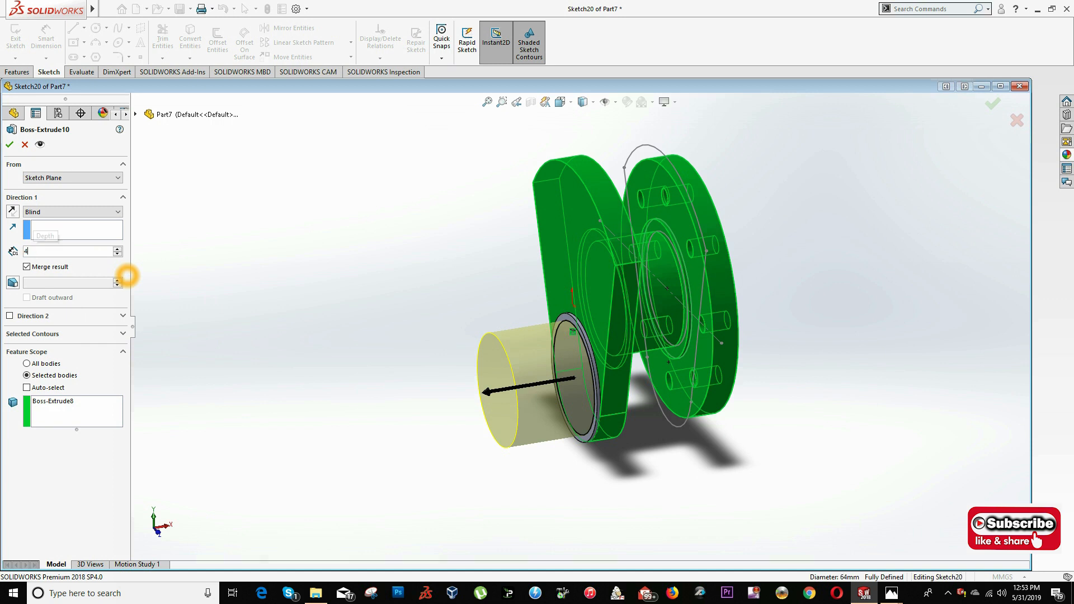
key(Return)
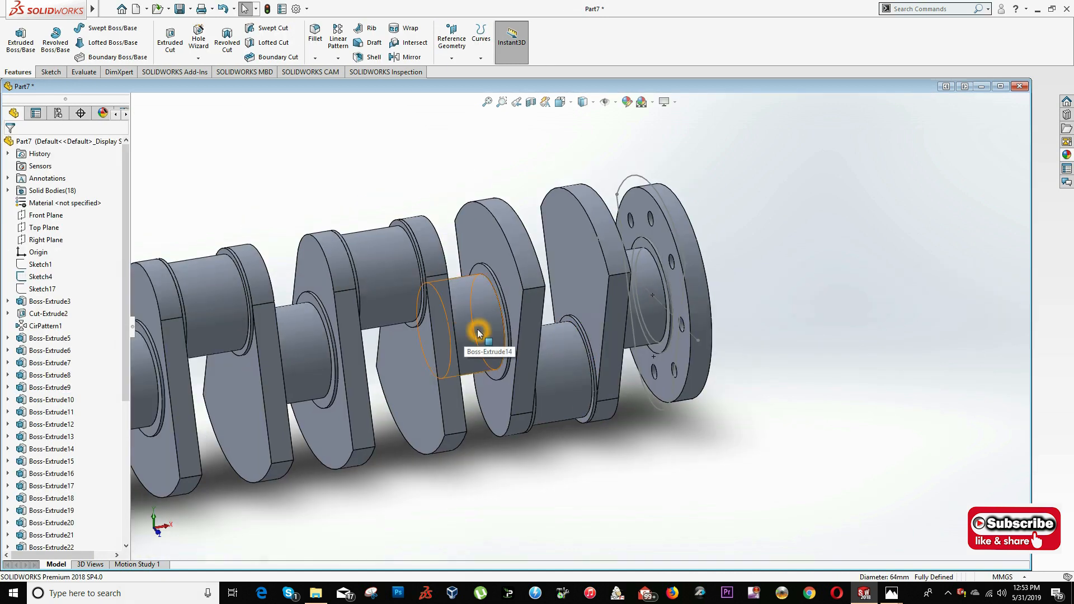
- Edit the extrude depths of the next main journal and the following crankpins to match the drawing
click(479, 327)
right_click(462, 298)
click(468, 273)
click(480, 338)
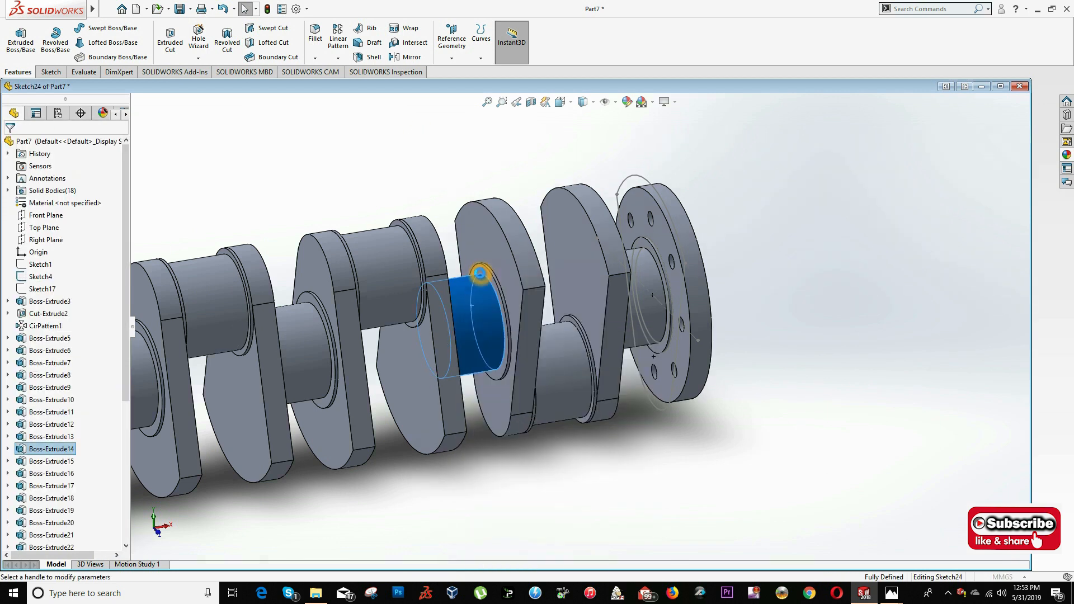
right_click(394, 317)
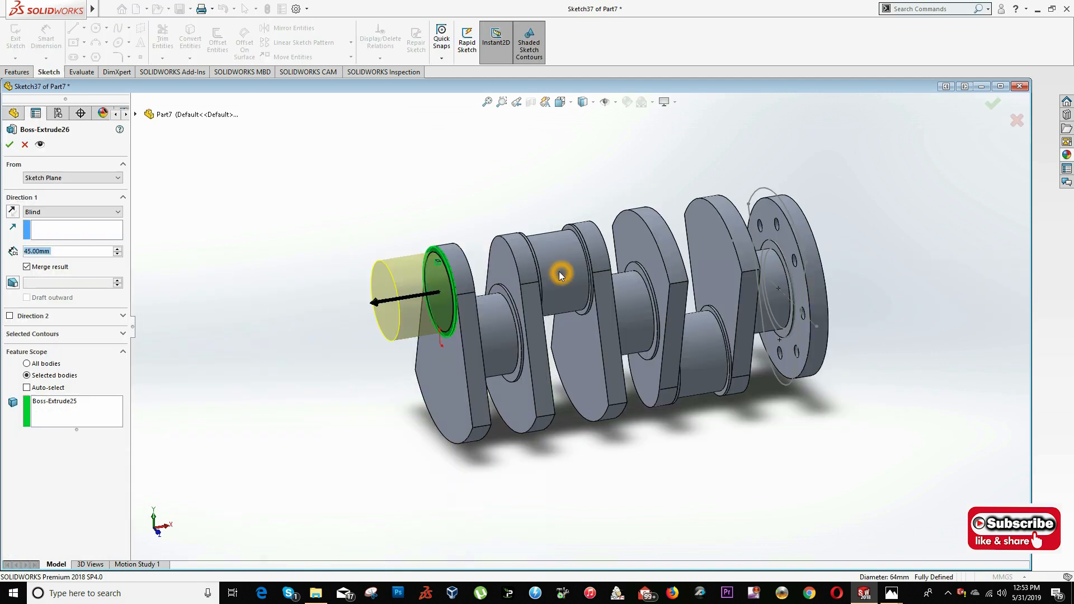
text(4)
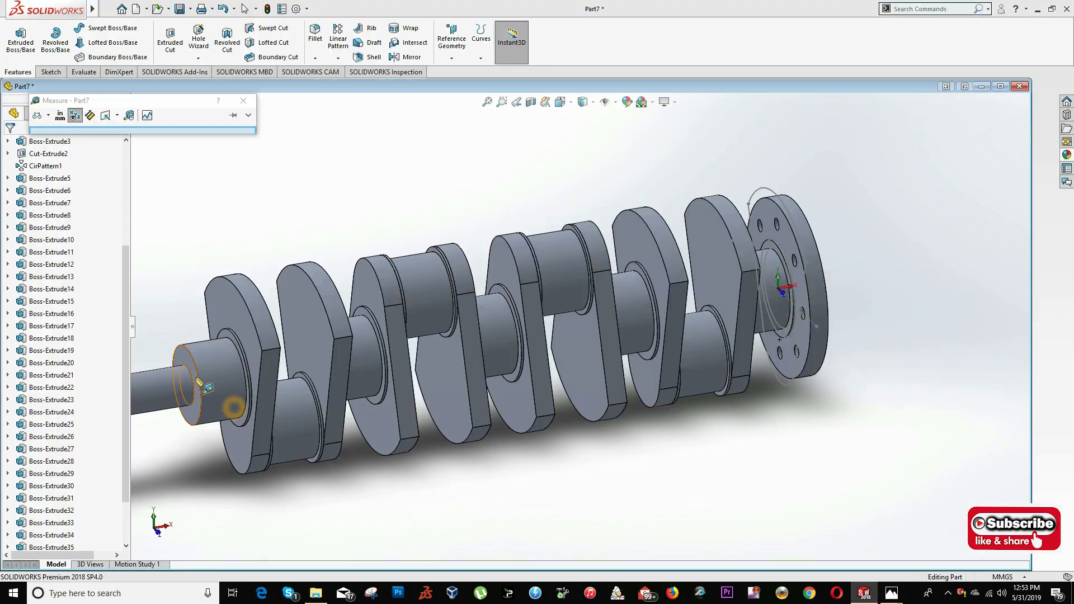
- Measure the overall length from the shaft's end face to the flange's outer face and compare it with the drawing
click(247, 348)
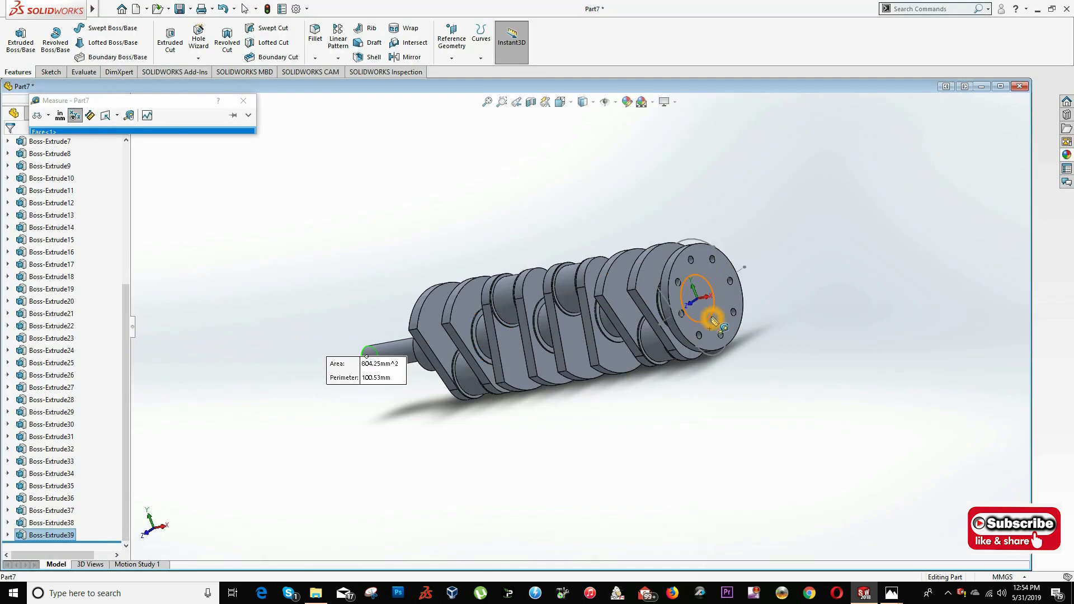
click(721, 326)
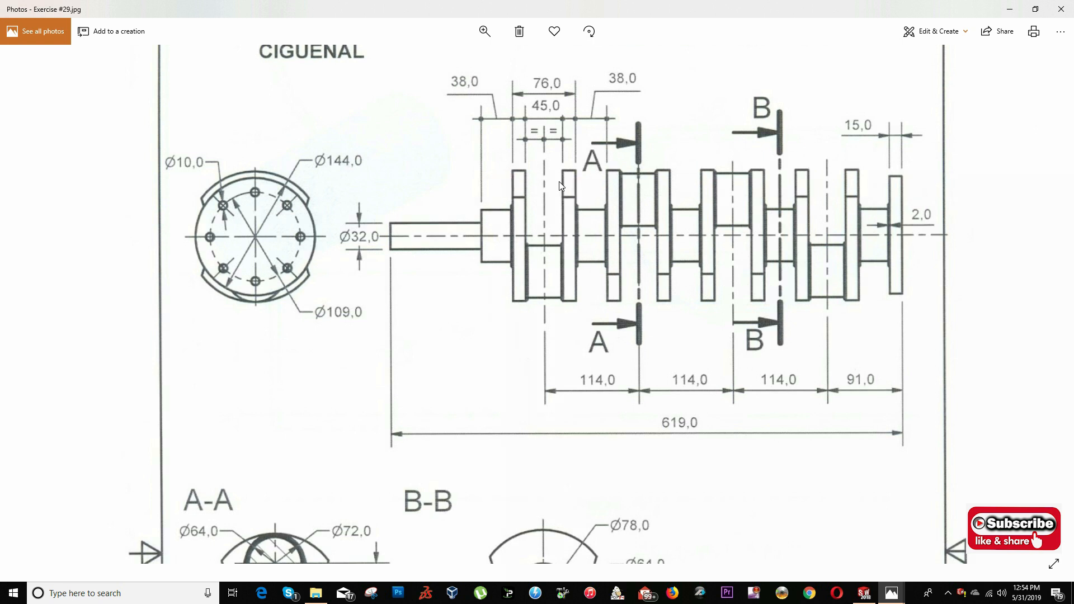
key(alt+Tab)
- Measure the distance between the outer faces of the two webs nearest the end shaft and compare it with the drawing
scroll(459, 314, down, 5)
key(s)
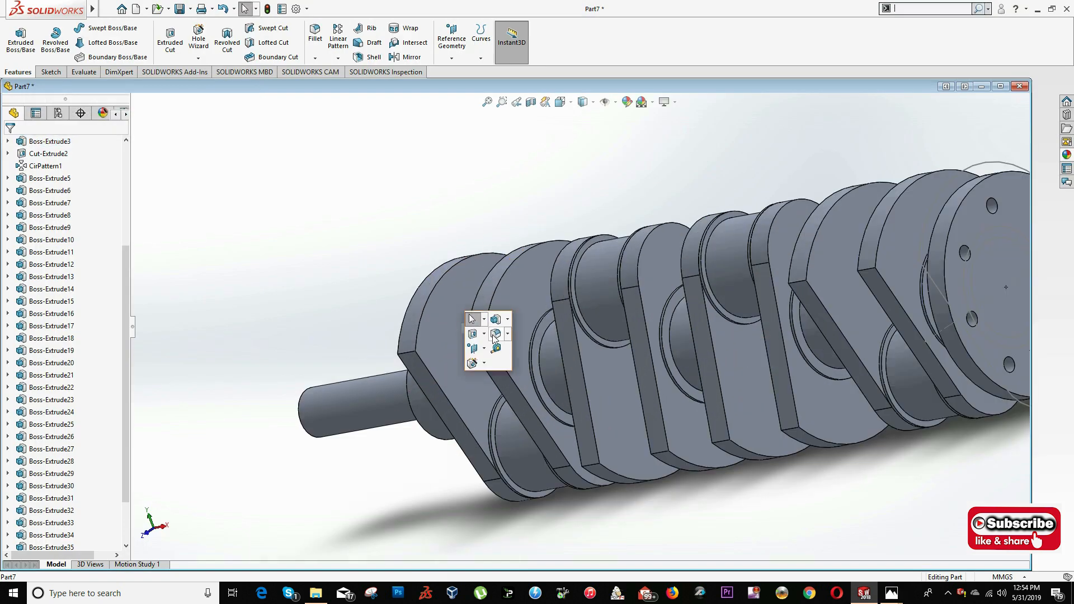
click(496, 350)
click(511, 310)
middle_drag(450, 291, 433, 315)
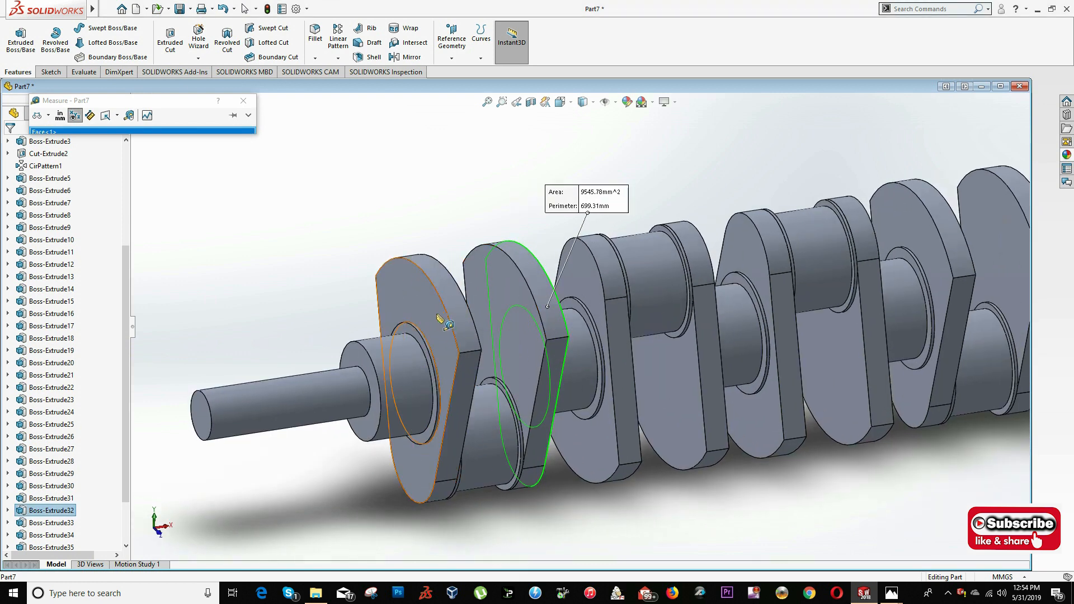
click(432, 315)
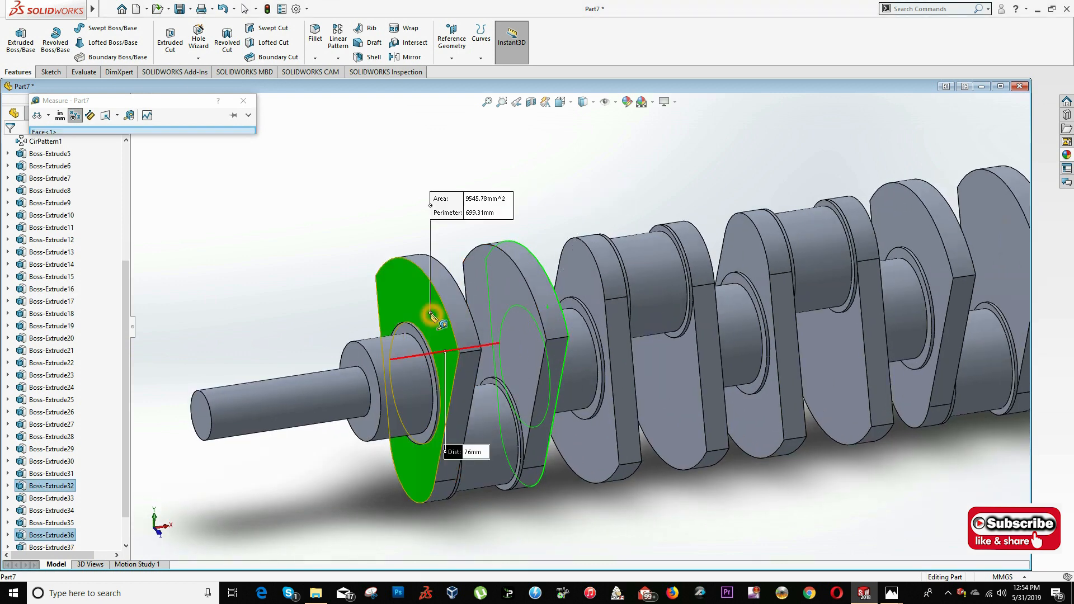
scroll(694, 336, up, 3)
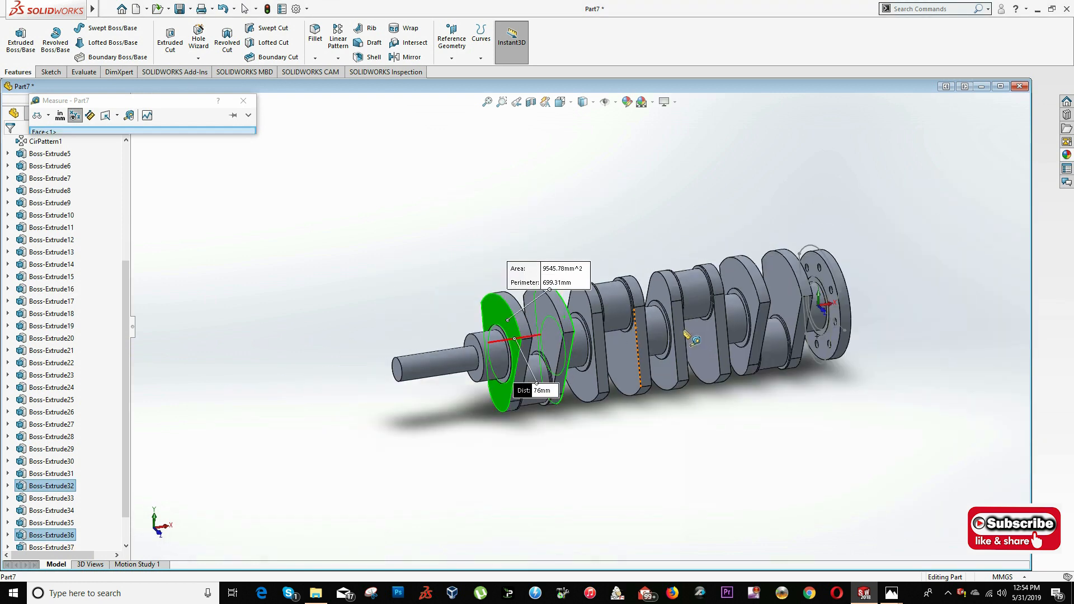
key(alt+Tab)
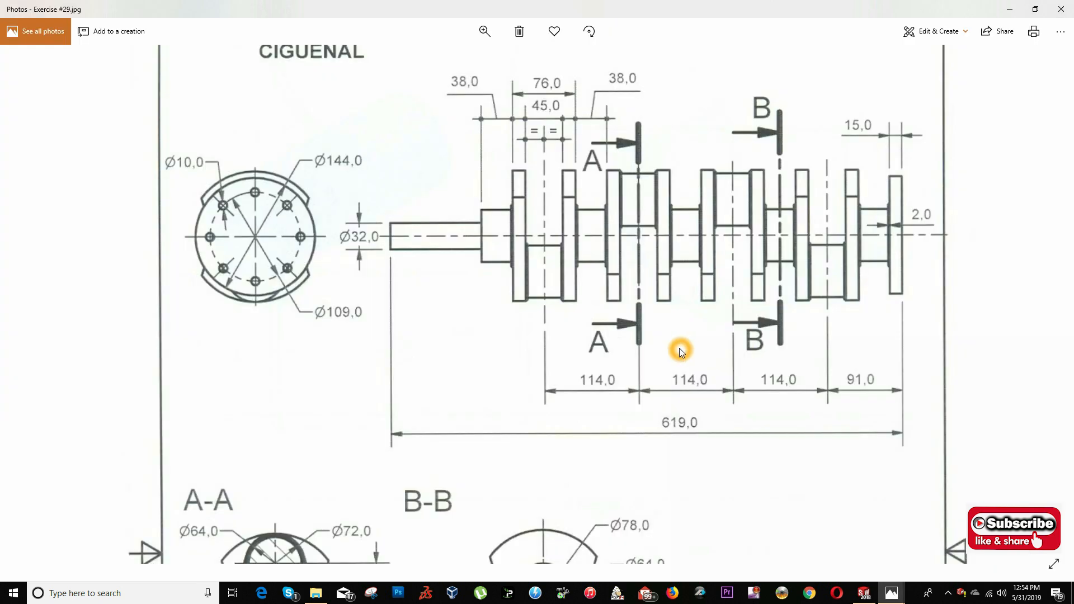
key(alt+Tab)
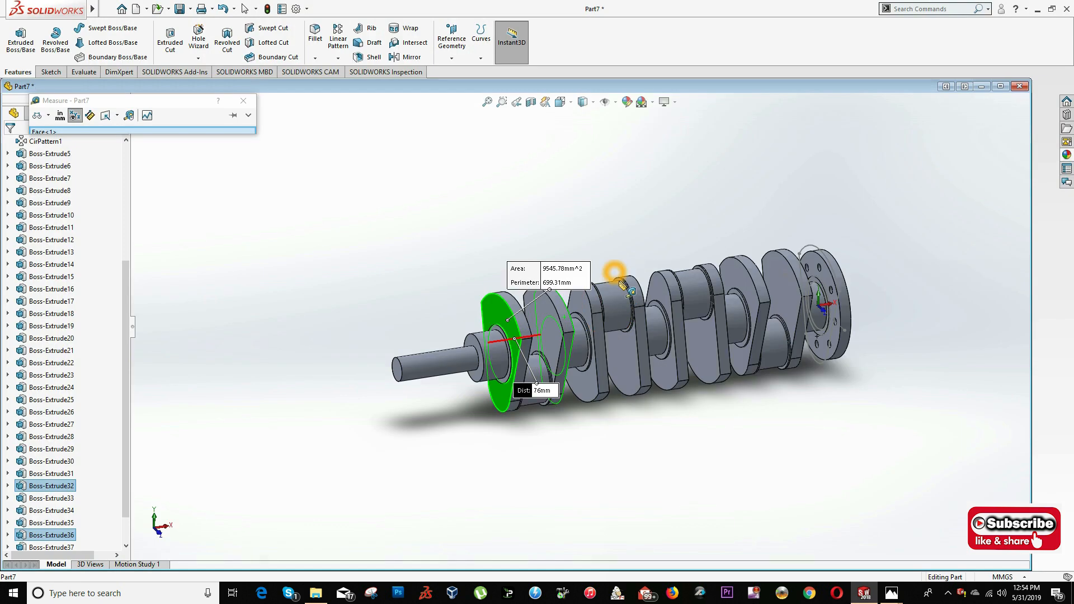
scroll(706, 351, down, 3)
click(507, 445)
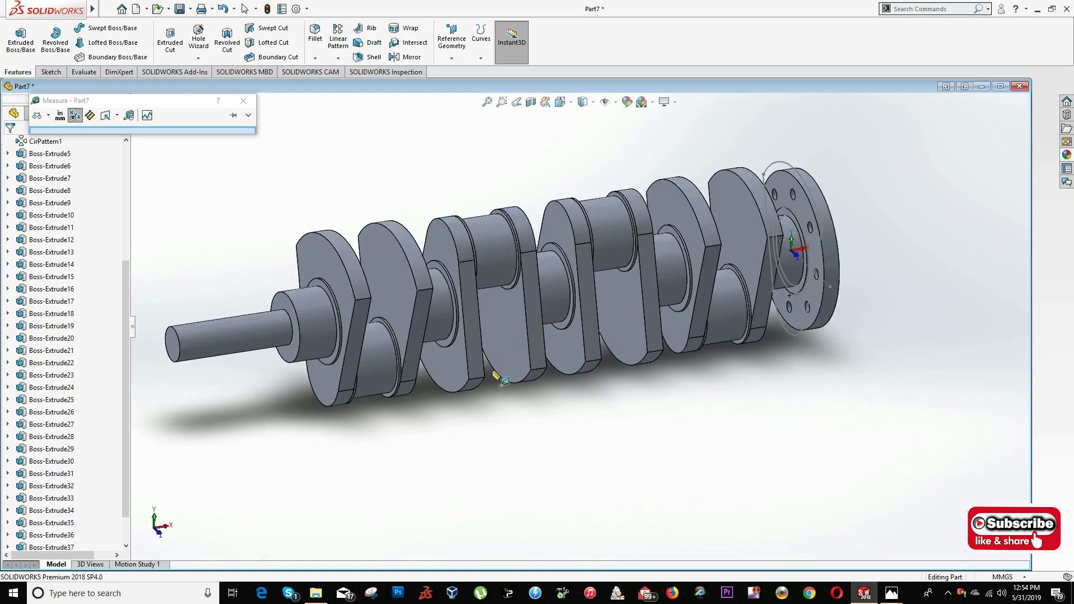
key(Escape)
- Turn on the perspective display and view the whole crankshaft at an angle
click(675, 102)
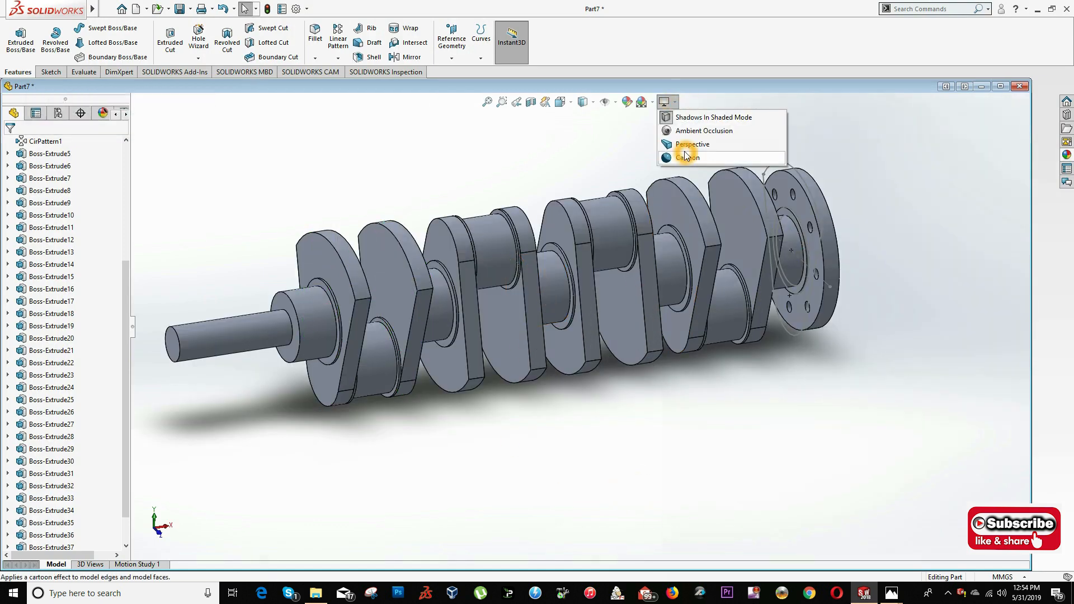
click(685, 147)
middle_drag(439, 208, 582, 359)
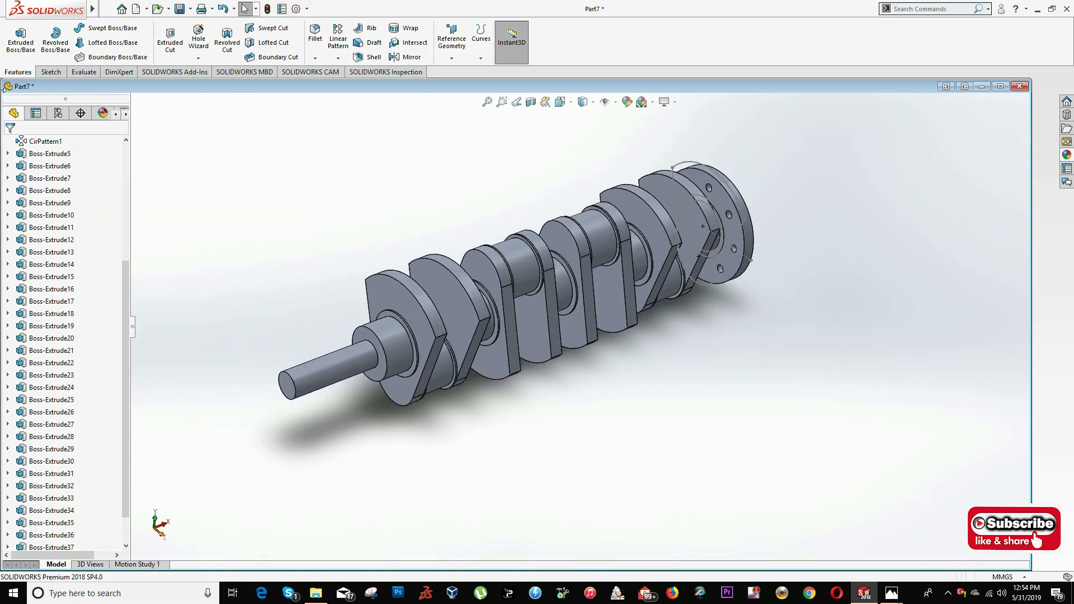
scroll(54, 325, up, 4)
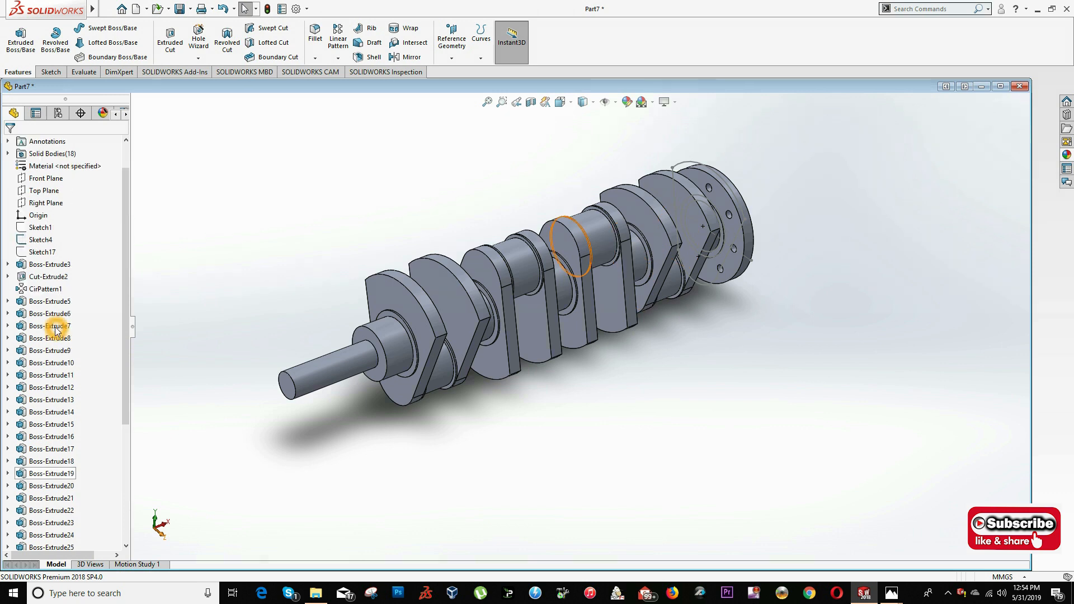
- Hide the leftover profile sketches Sketch4 and Sketch17 so only the crankshaft solids show
click(37, 253)
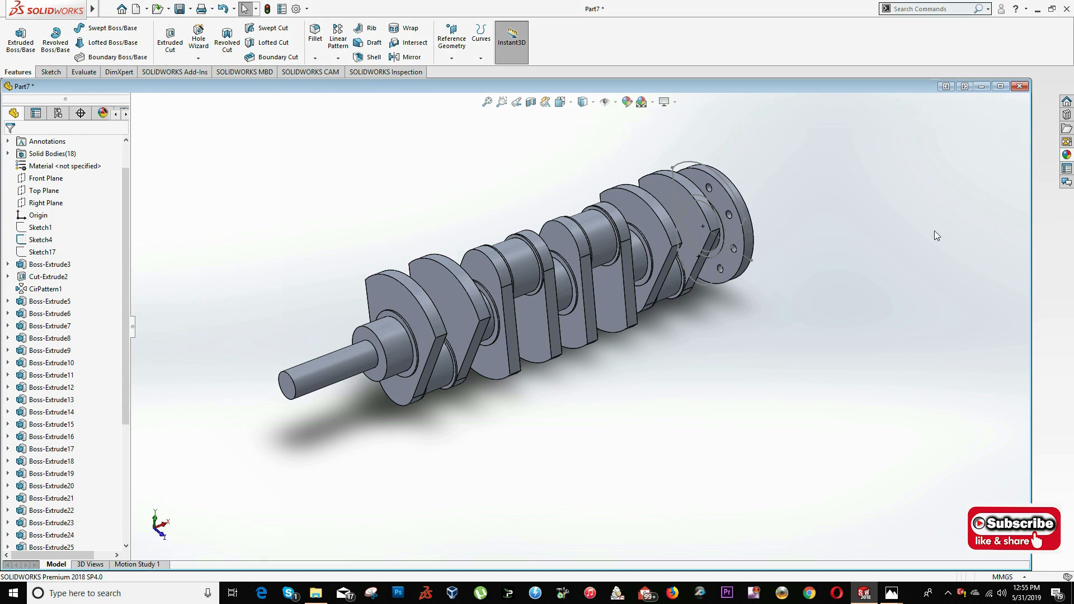
click(39, 242)
click(35, 252)
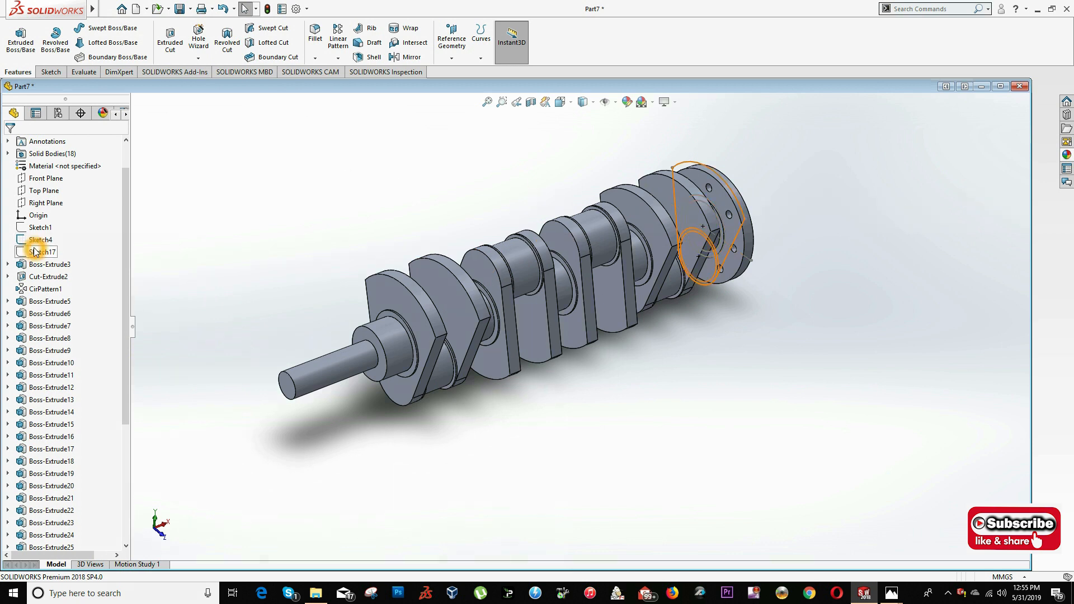
- Examine the crankshaft's webs, crankpins and flange from both ends and locate the sketch that drives the web shape
click(659, 355)
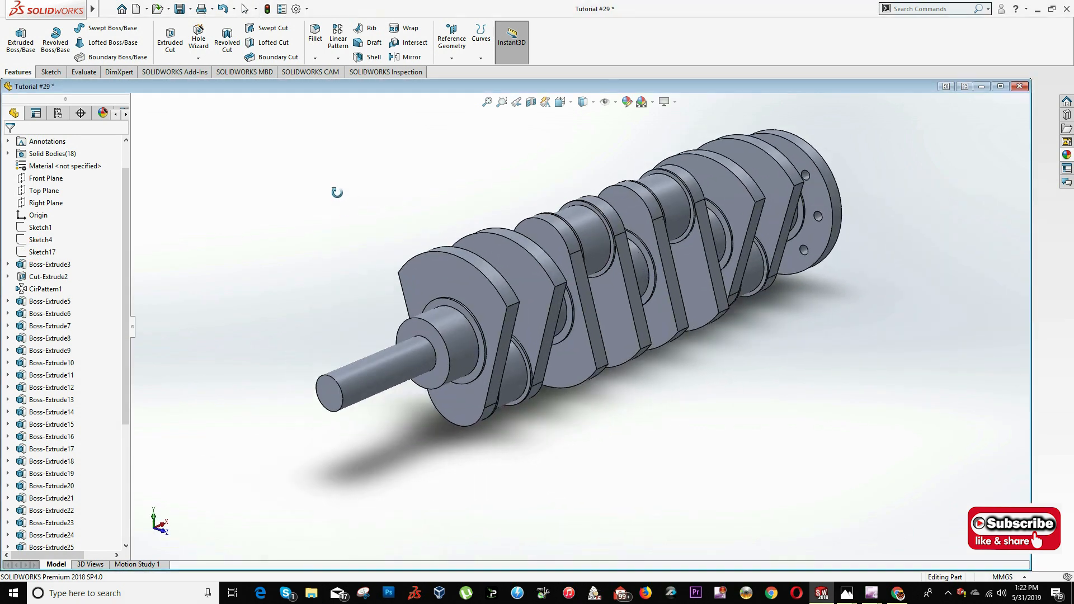
middle_drag(337, 193, 341, 186)
mouse_move(389, 253)
middle_down()
mouse_move(389, 199)
mouse_move(375, 256)
middle_up()
click(375, 257)
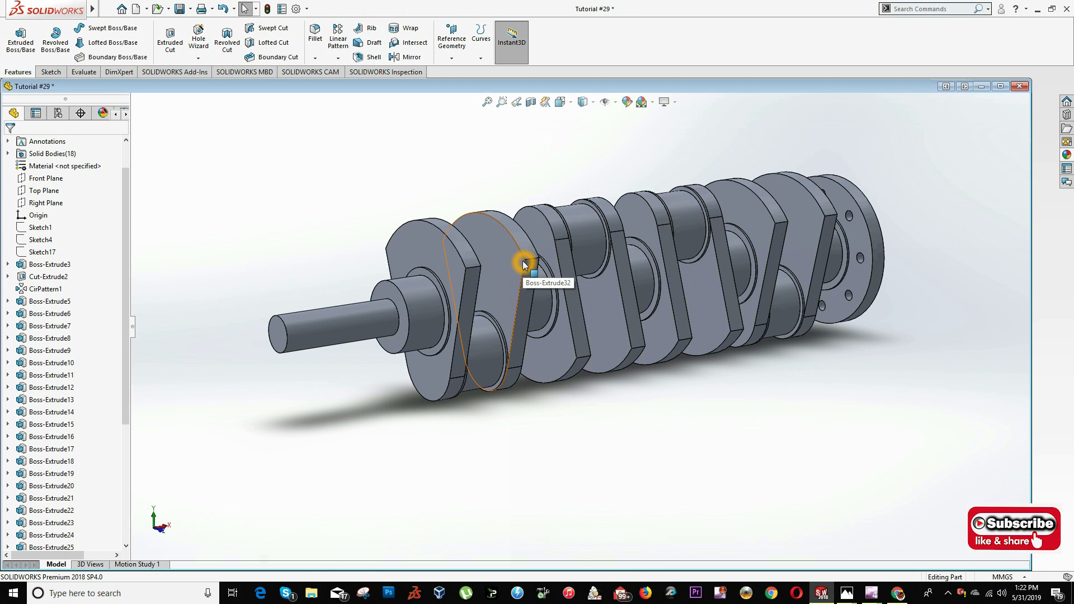
right_click(35, 233)
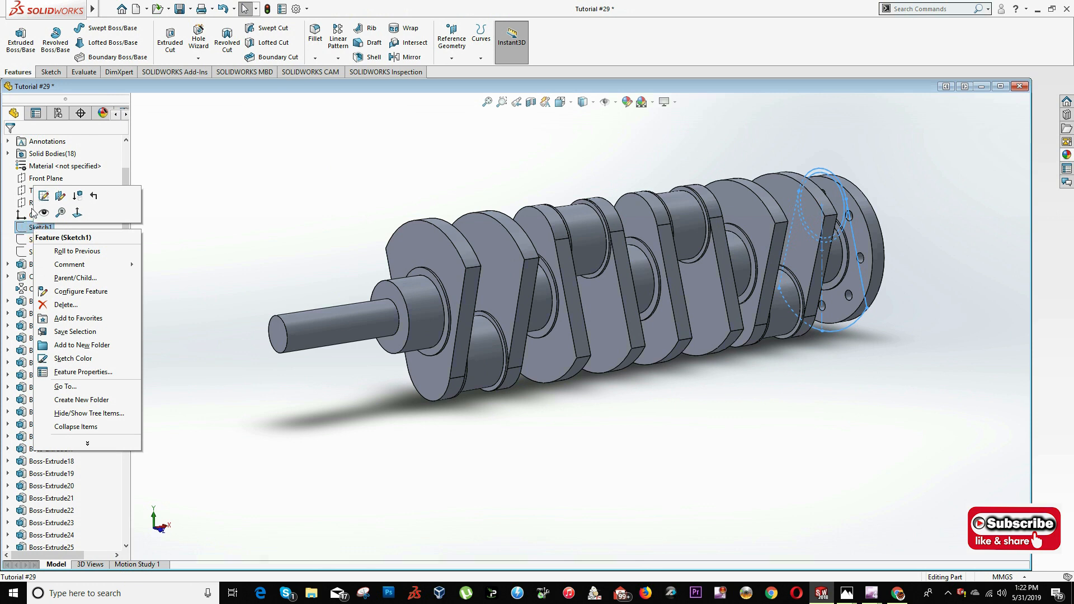
click(336, 204)
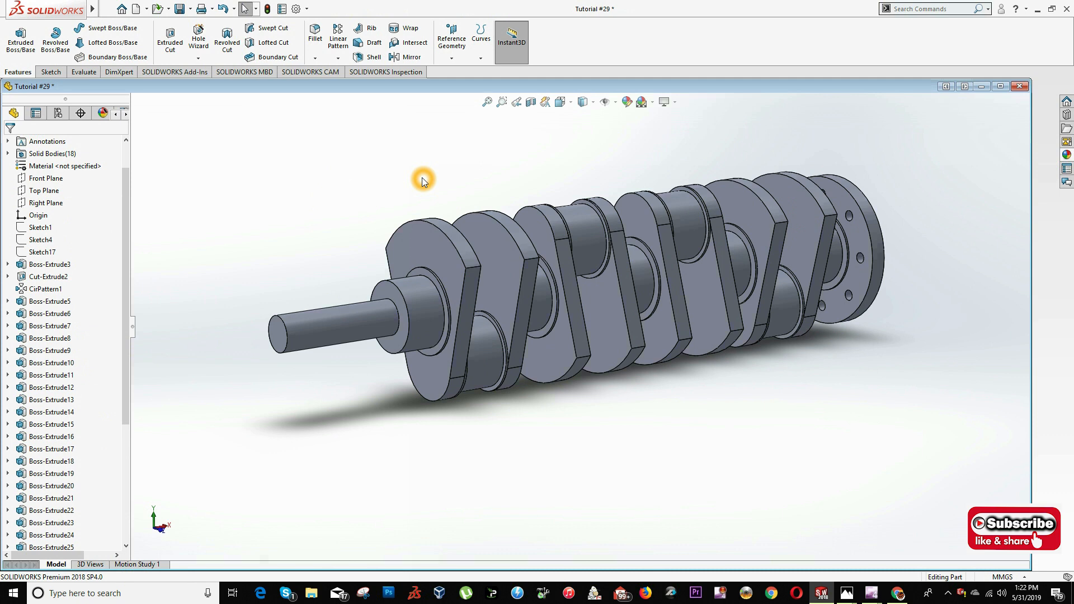
click(499, 186)
middle_drag(503, 177, 401, 229)
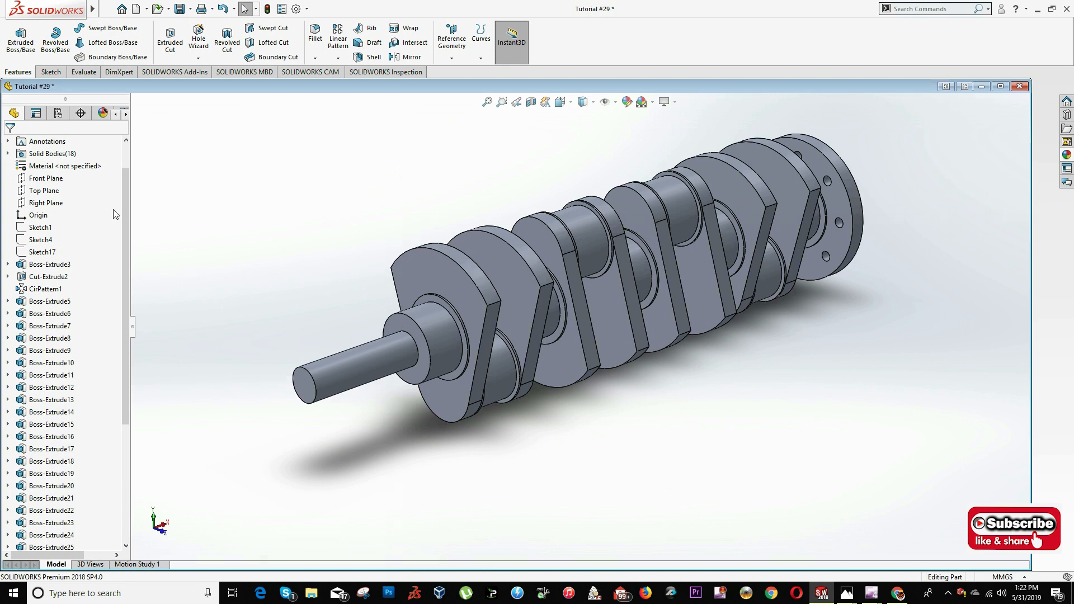
click(448, 282)
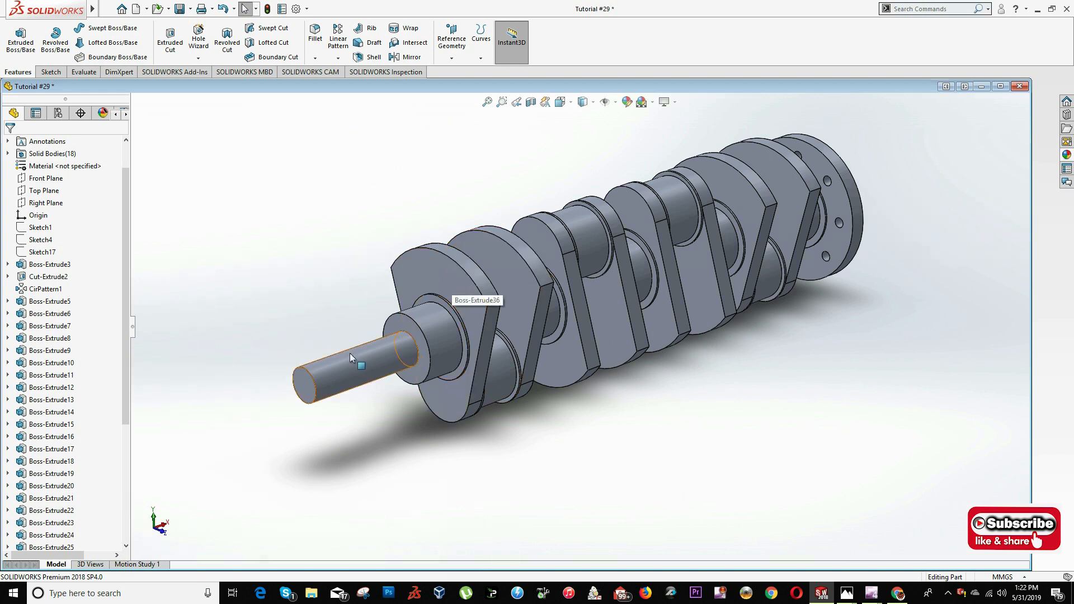
middle_drag(321, 321, 423, 335)
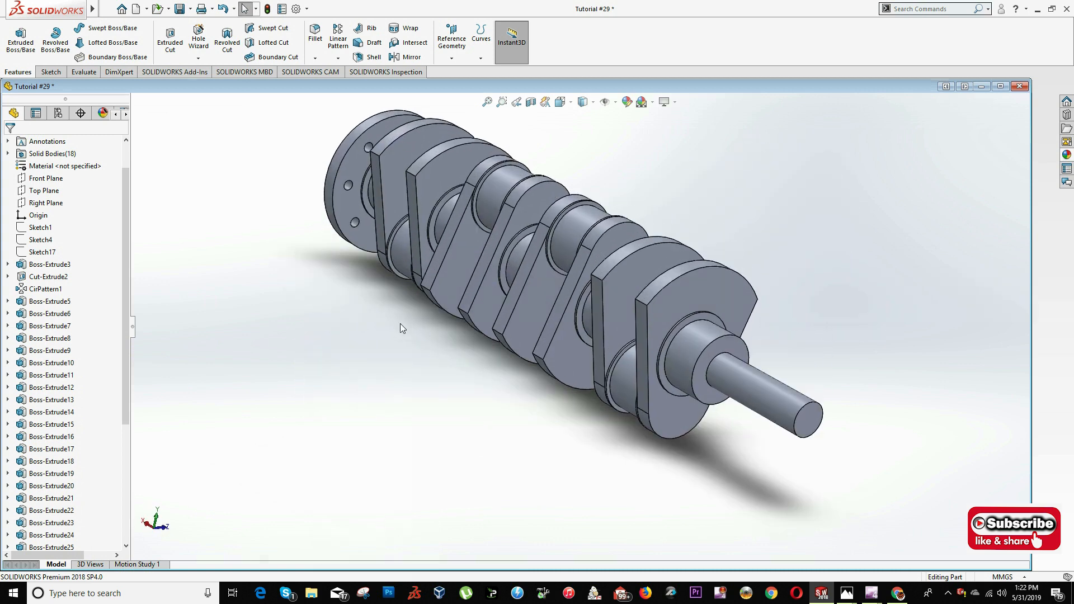
middle_drag(462, 229, 414, 247)
click(577, 172)
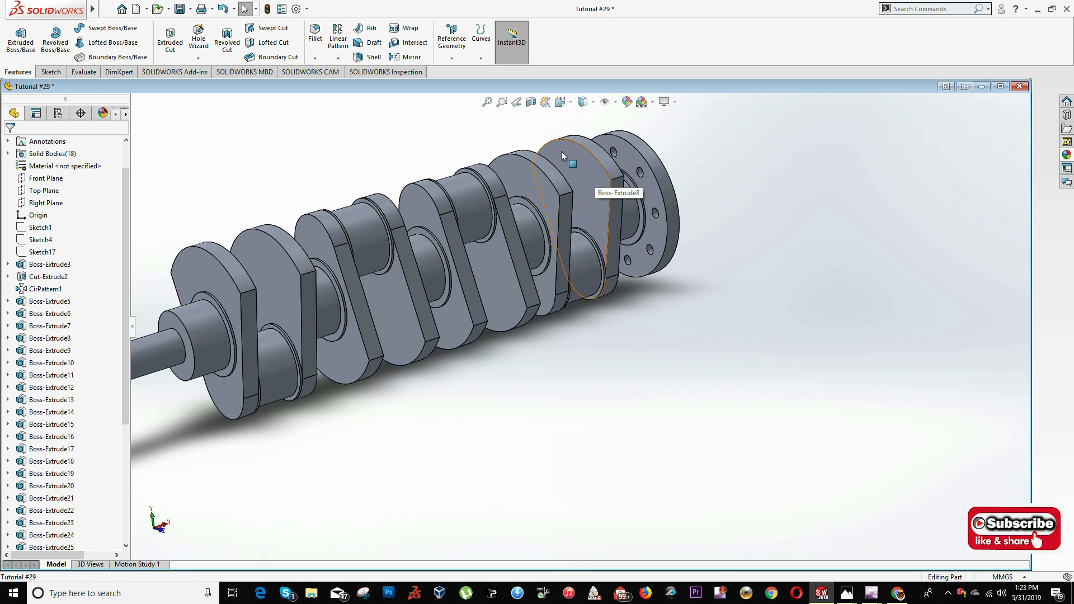
click(594, 177)
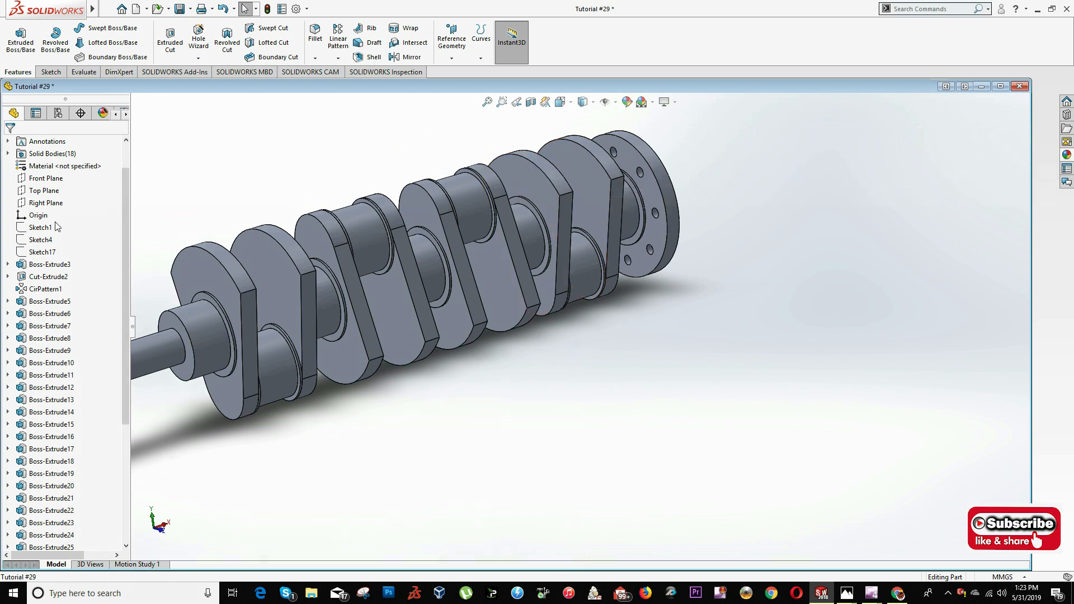
- Open Sketch1, the shared web profile, for editing and face it squarely in the Left view
right_click(19, 228)
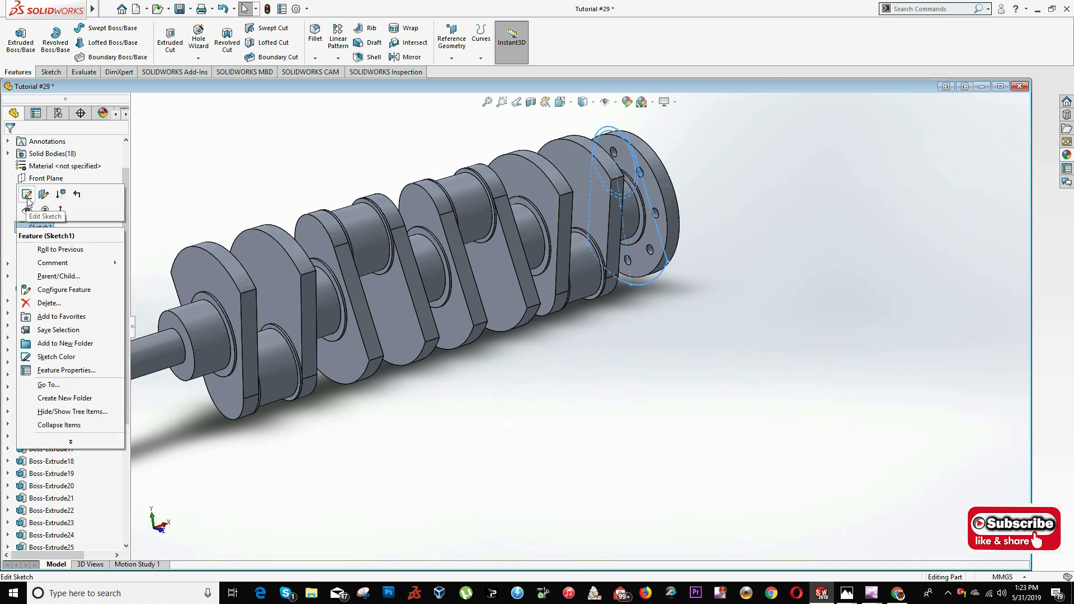
click(26, 200)
scroll(642, 263, down, 5)
scroll(621, 302, down, 3)
click(561, 203)
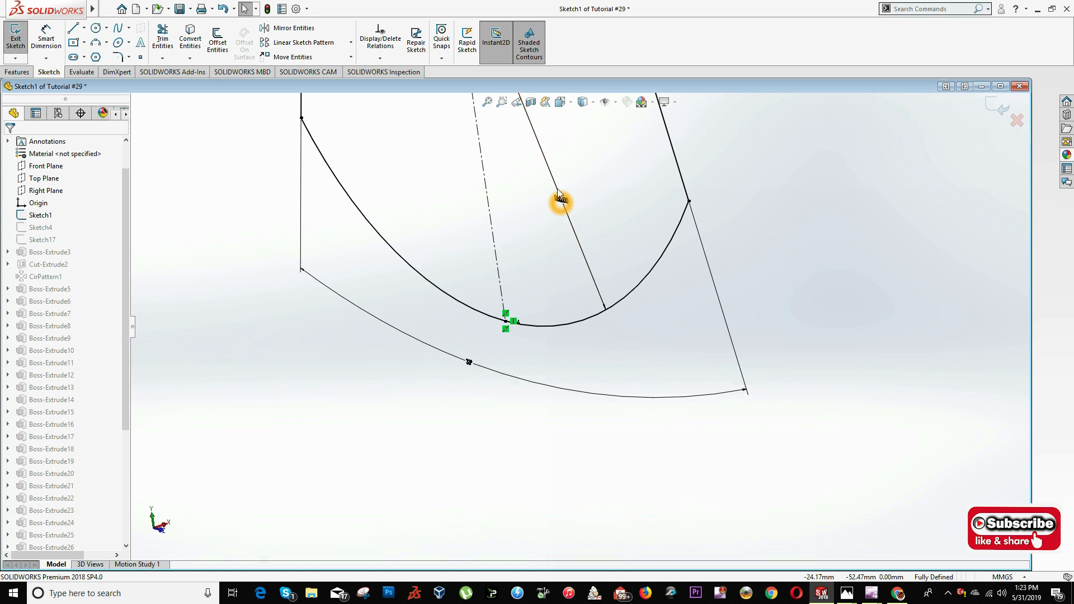
click(559, 105)
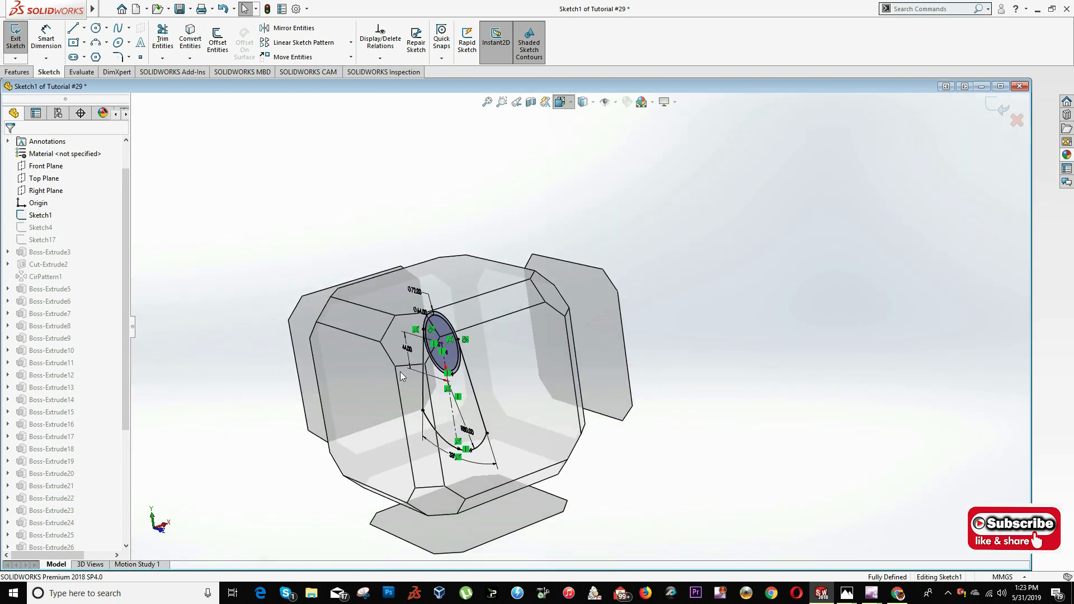
click(376, 373)
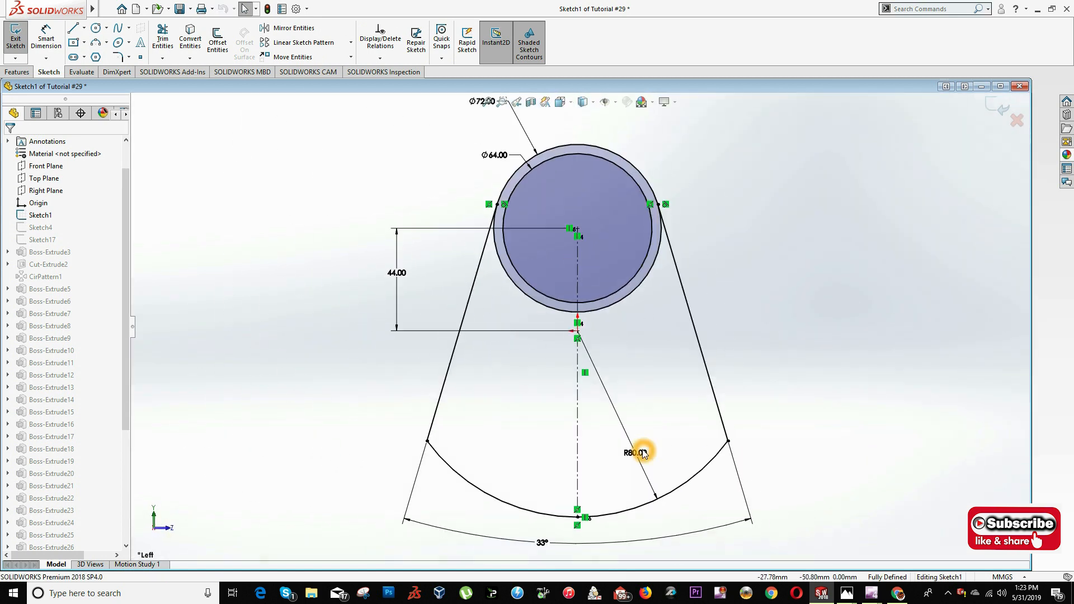
- Set the radius of the web profile's large counterweight arc to 160 mm
scroll(643, 454, down, 2)
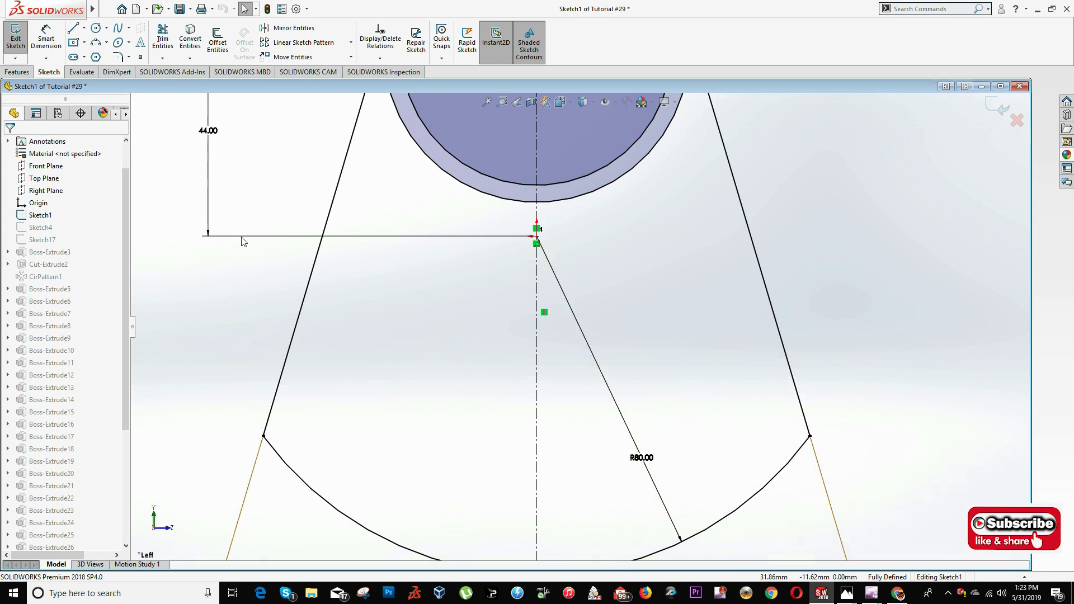
scroll(663, 461, down, 3)
click(631, 455)
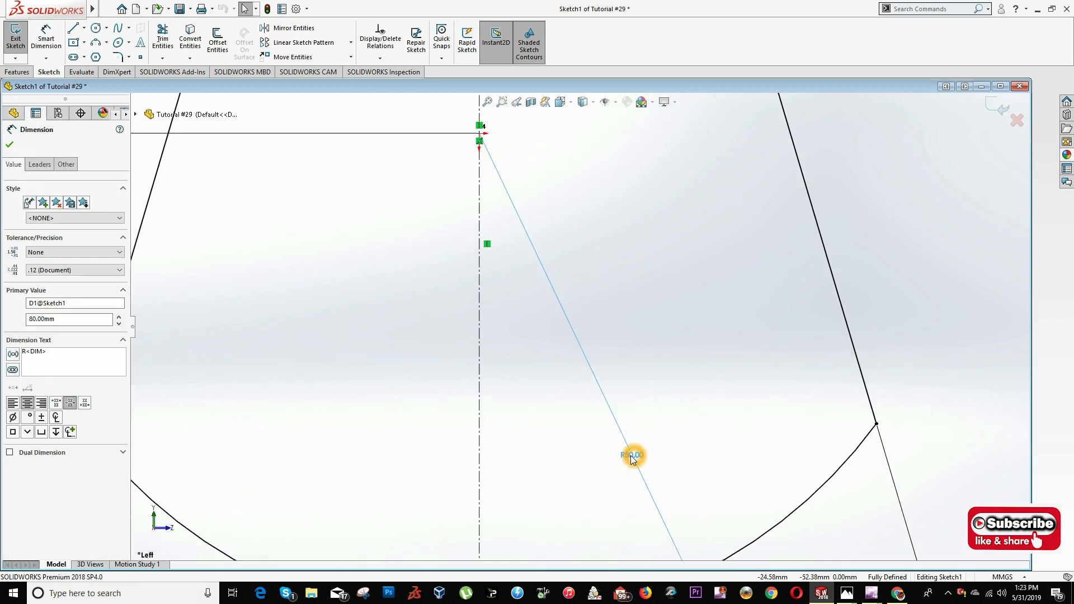
drag(72, 319, 7, 328)
scroll(657, 358, up, 12)
scroll(578, 359, down, 5)
drag(589, 330, 416, 323)
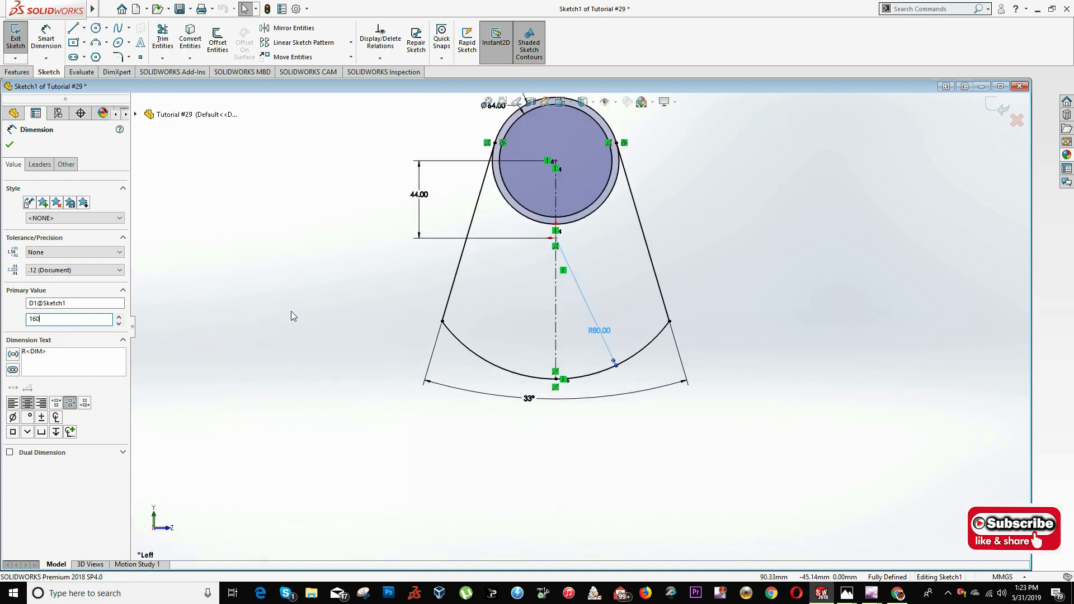
click(77, 475)
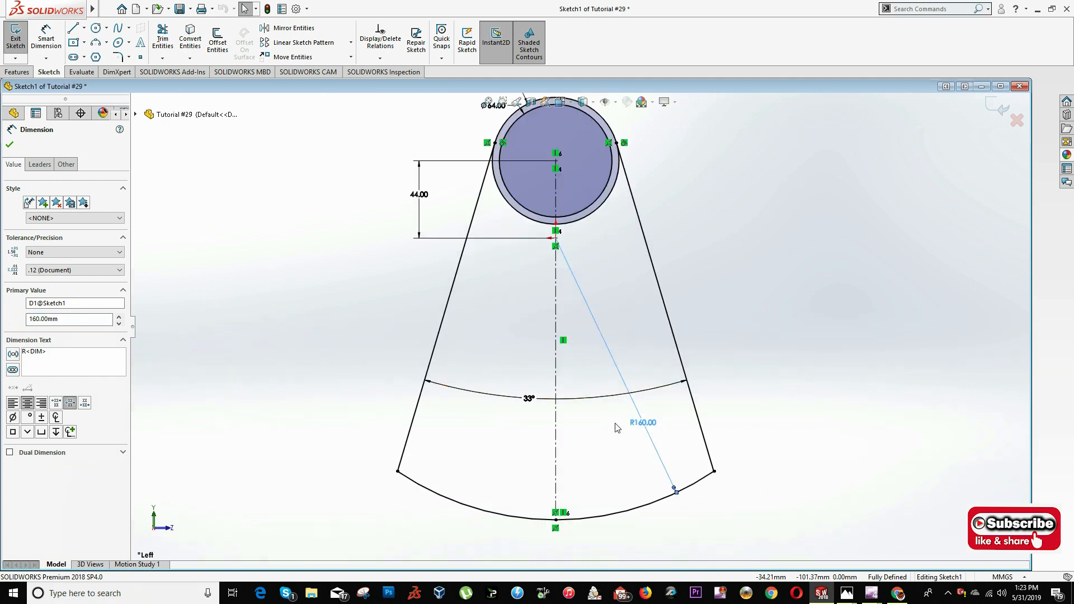
- Set the angle between the web profile's two slanted sides to 66° and exit the sketch
click(529, 404)
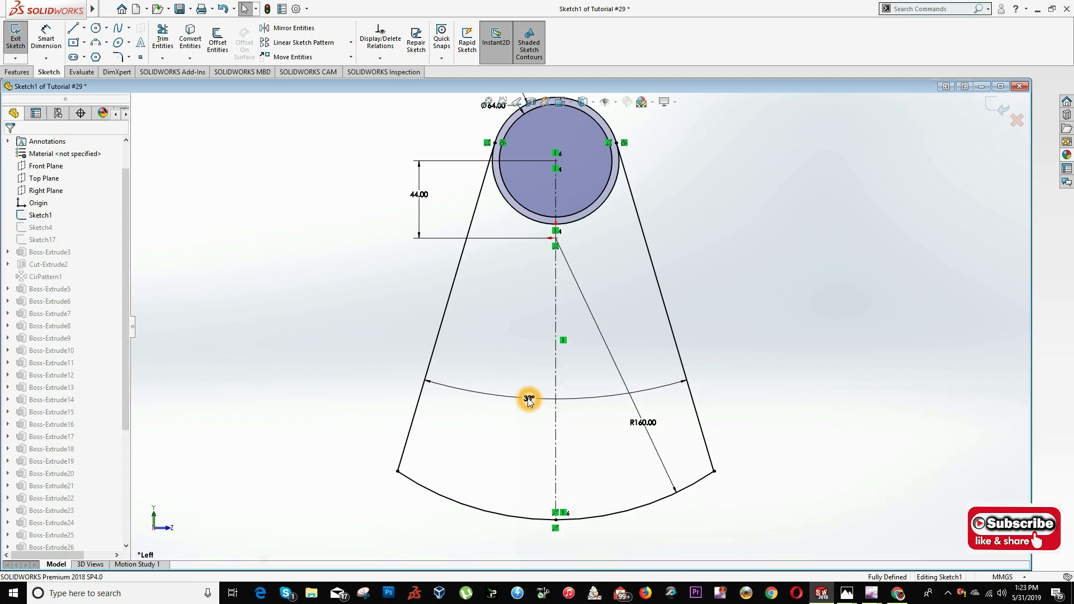
scroll(529, 399, down, 5)
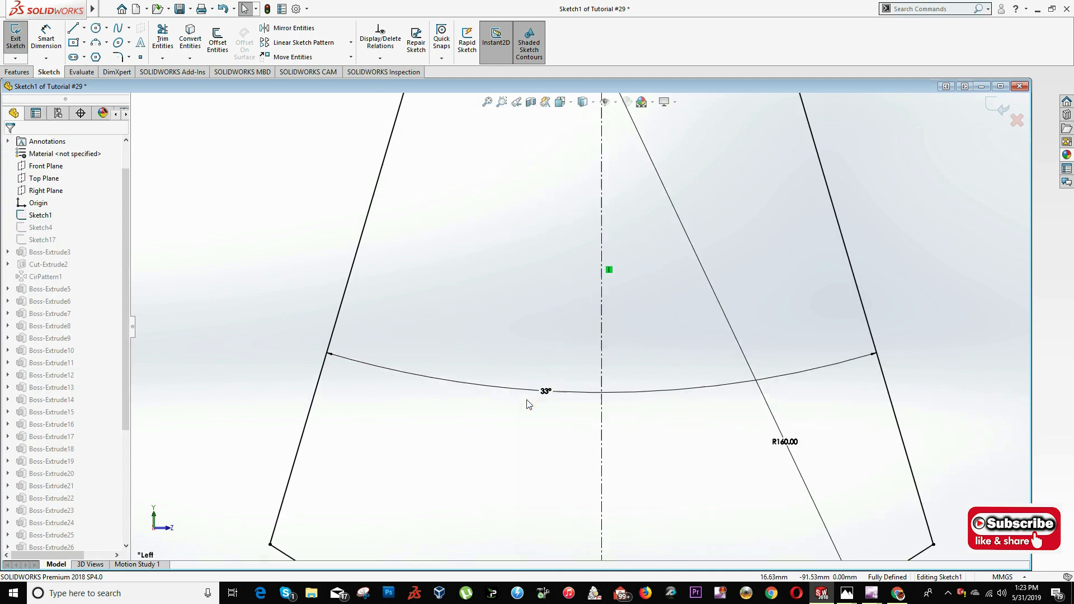
click(555, 386)
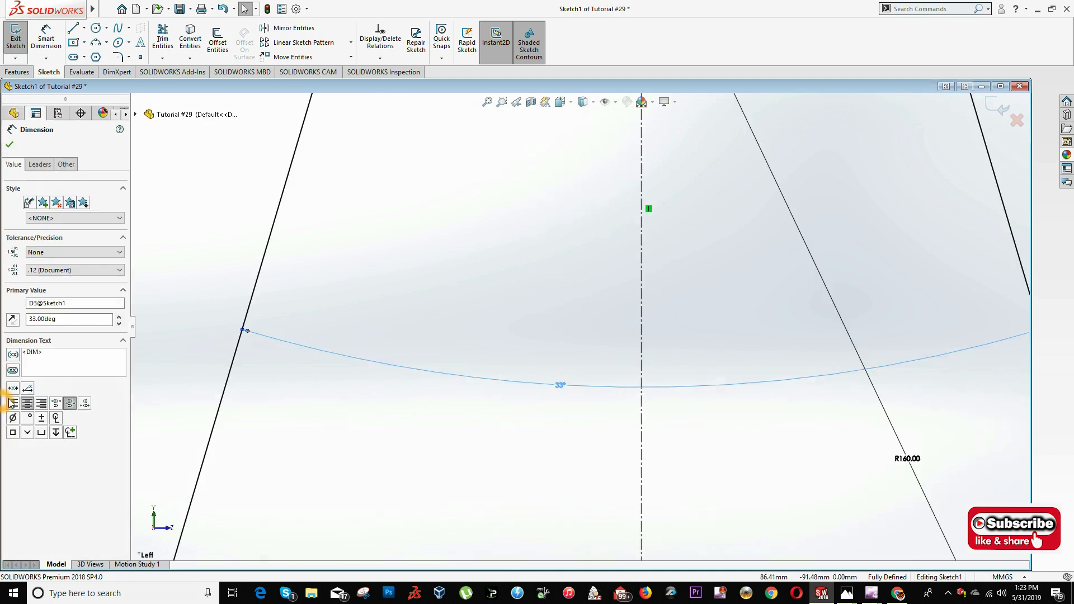
drag(57, 320, 8, 326)
text(66)
key(Return)
key(f)
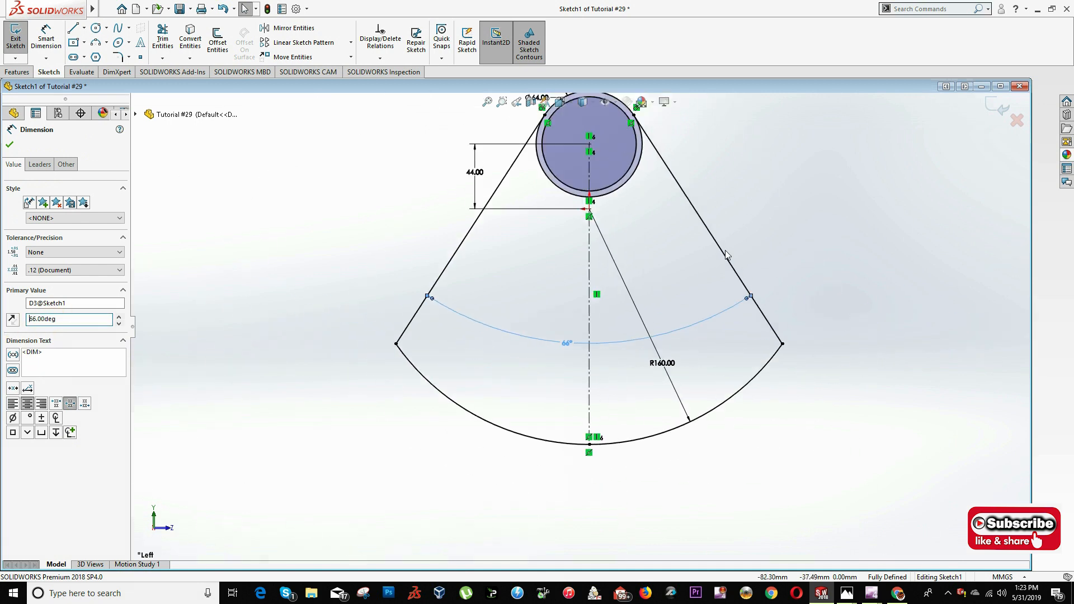
click(989, 106)
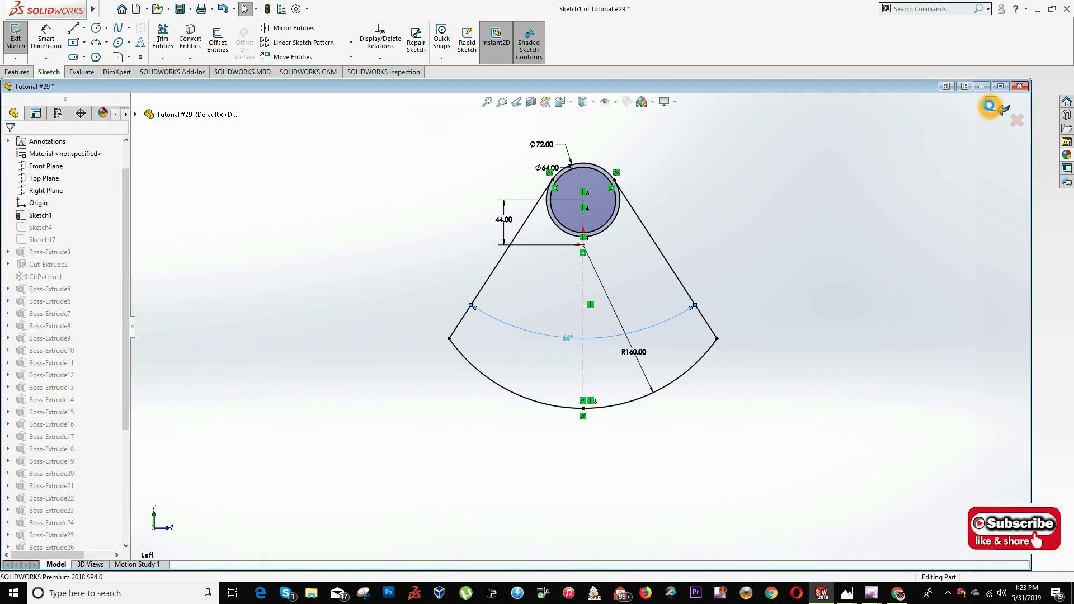
- Examine the rebuilt crankshaft from several angles to check the web shape and clearance around the crankpins
middle_drag(738, 236, 609, 235)
scroll(737, 268, up, 6)
scroll(696, 251, down, 5)
scroll(612, 232, up, 5)
middle_drag(652, 285, 636, 251)
scroll(636, 251, down, 2)
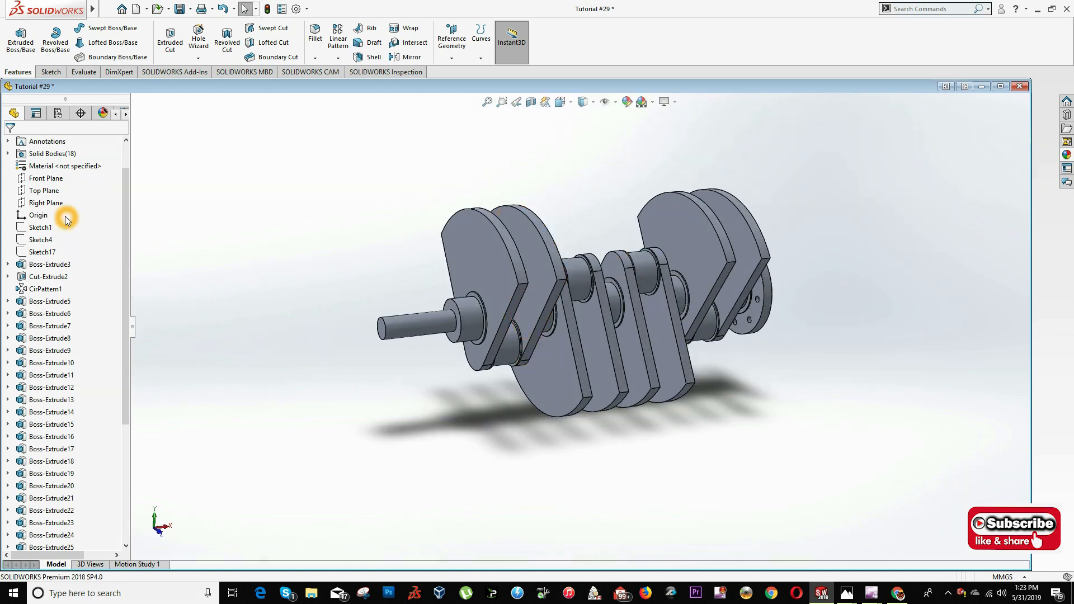
middle_drag(425, 266, 451, 283)
scroll(561, 295, up, 2)
scroll(645, 336, down, 4)
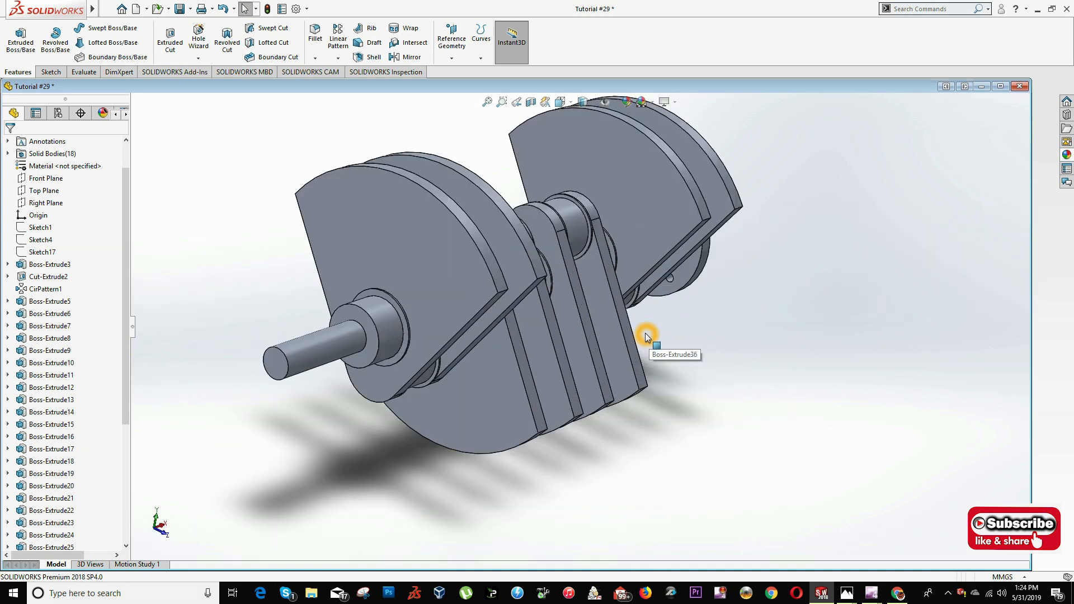